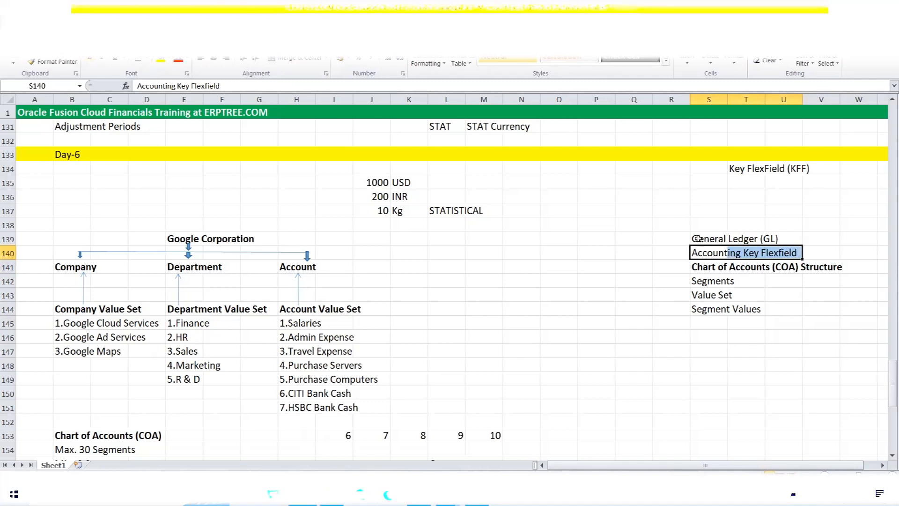
Highlight the General Ledger, COA Structure, Segments and Value Set entries in the notes
{"action": "left_click", "coordinate": [722, 235]}
{"action": "left_click_drag", "start_coordinate": [721, 235], "coordinate": [791, 239]}
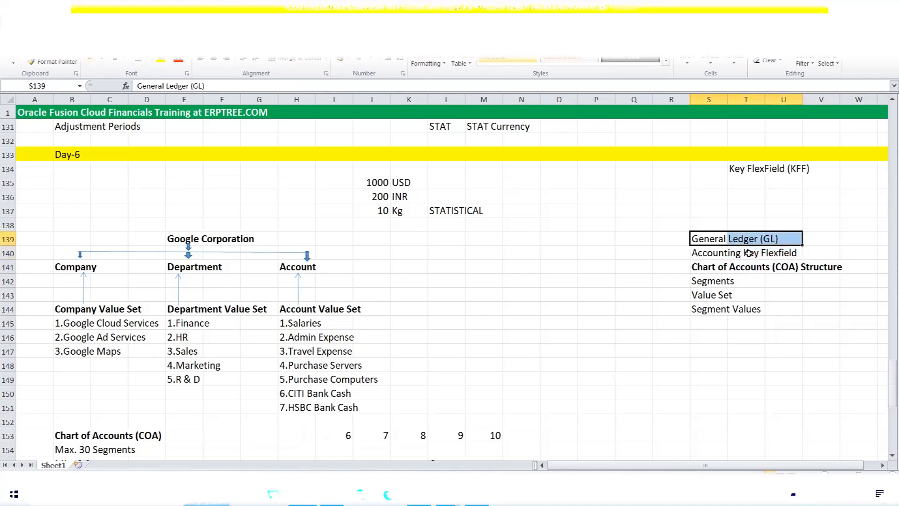
{"action": "left_click_drag", "start_coordinate": [697, 267], "coordinate": [829, 268]}
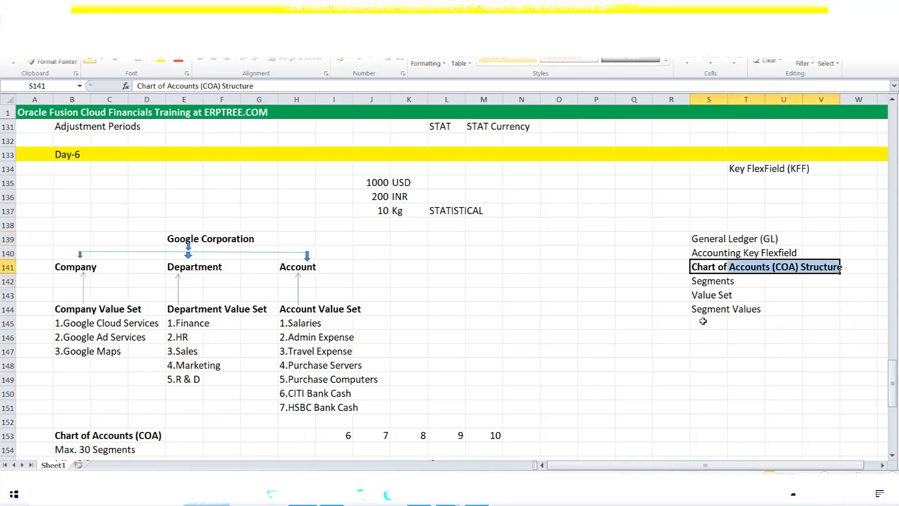
{"action": "left_click", "coordinate": [702, 281]}
{"action": "left_click_drag", "start_coordinate": [700, 296], "coordinate": [768, 309]}
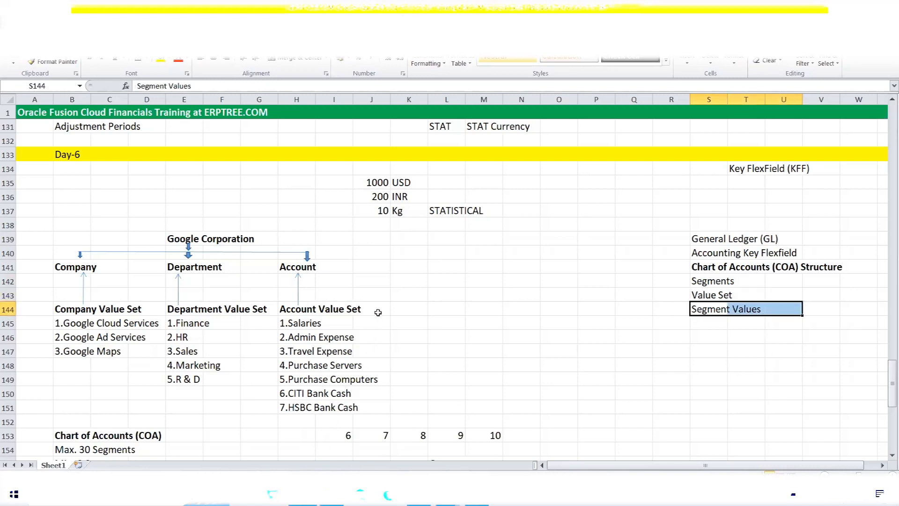
Highlight the COA heading, the Max. 30 and Min. 2 segment notes, and segment counts 6-10
{"action": "scroll", "coordinate": [378, 312], "scroll_direction": "down", "scroll_amount": 4}
{"action": "left_click_drag", "start_coordinate": [75, 267], "coordinate": [156, 259]}
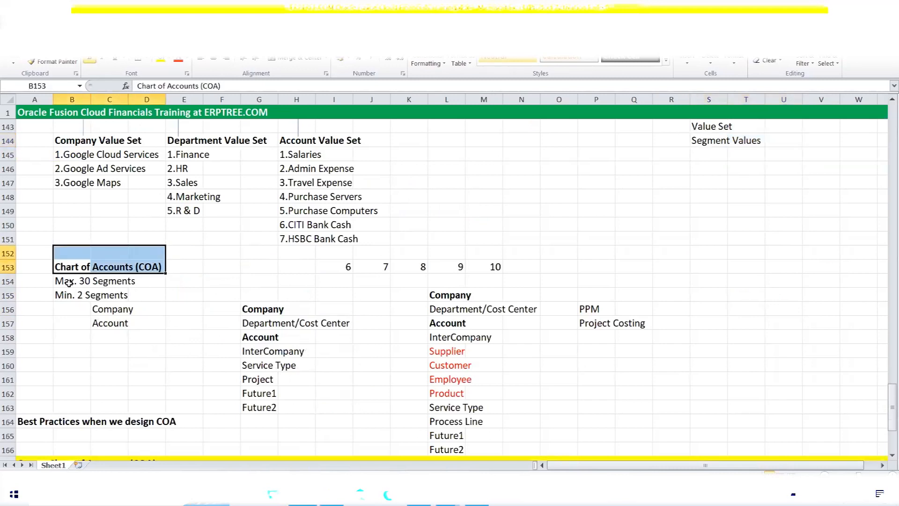
{"action": "left_click_drag", "start_coordinate": [60, 280], "coordinate": [127, 278]}
{"action": "left_click_drag", "start_coordinate": [60, 297], "coordinate": [124, 295]}
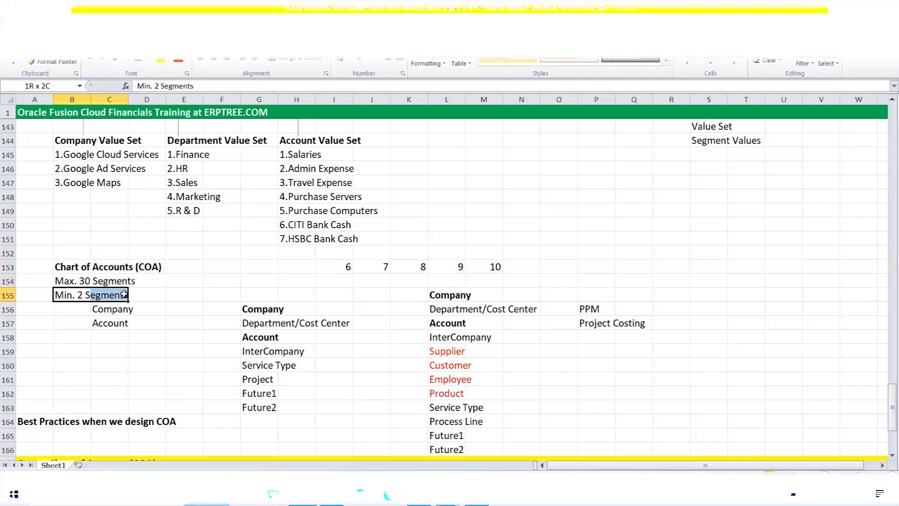
{"action": "left_click", "coordinate": [102, 313]}
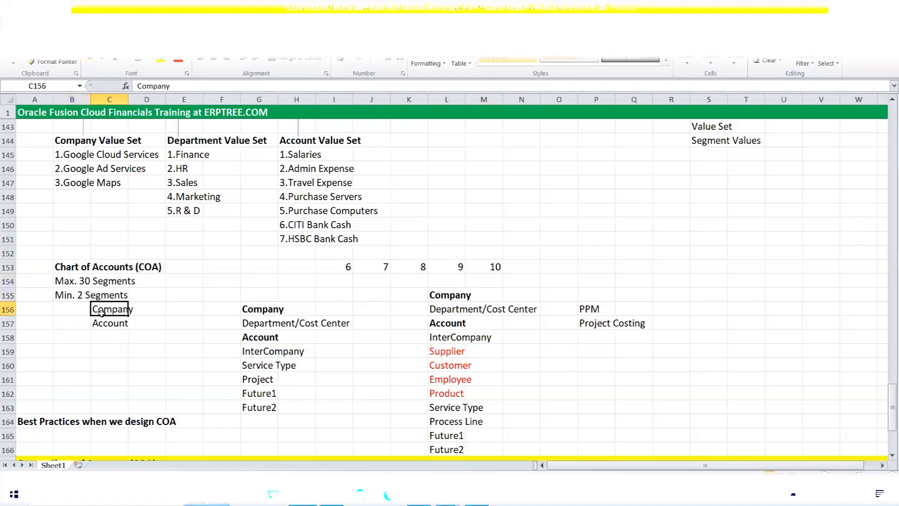
{"action": "left_click", "coordinate": [104, 322]}
{"action": "left_click", "coordinate": [334, 271]}
{"action": "left_click_drag", "start_coordinate": [335, 271], "coordinate": [497, 266]}
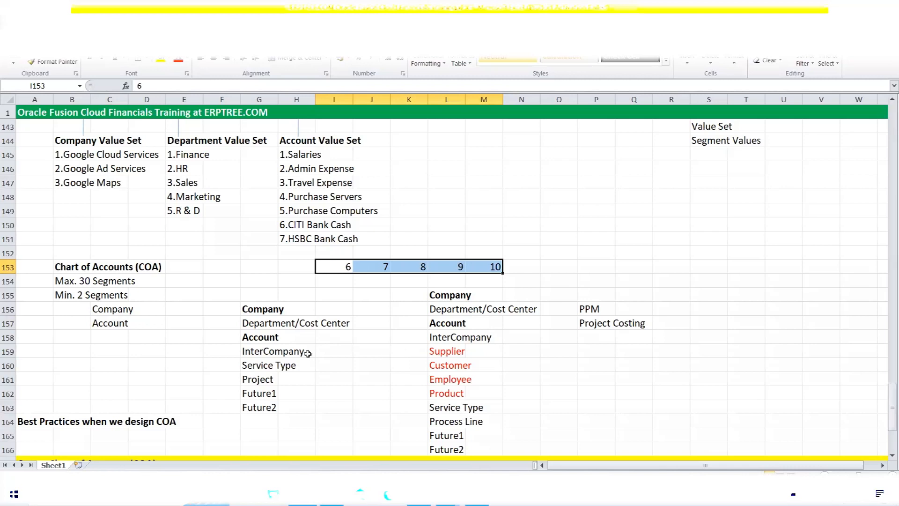
Review the eight-segment list, the Best Practices heading and the Create Chart of Accounts steps
{"action": "scroll", "coordinate": [308, 354], "scroll_direction": "down", "scroll_amount": 1}
{"action": "left_click_drag", "start_coordinate": [247, 266], "coordinate": [328, 365]}
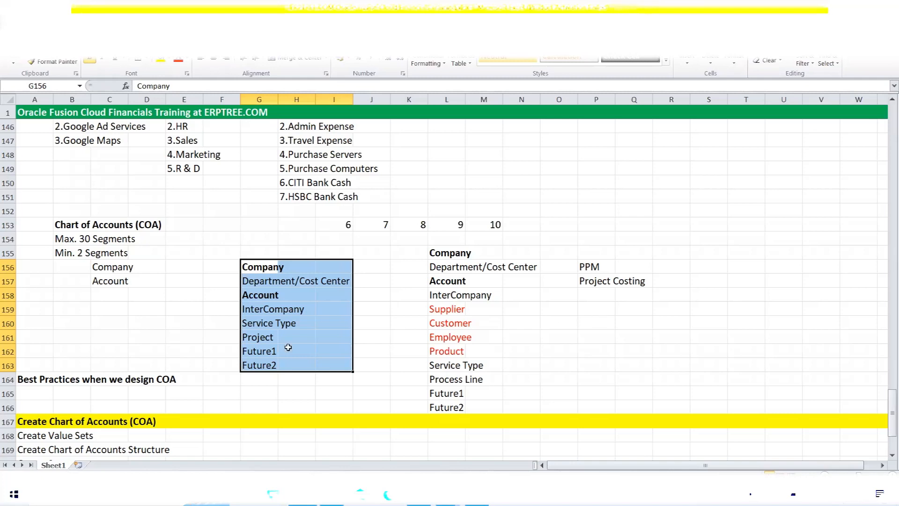
{"action": "scroll", "coordinate": [168, 310], "scroll_direction": "down", "scroll_amount": 3}
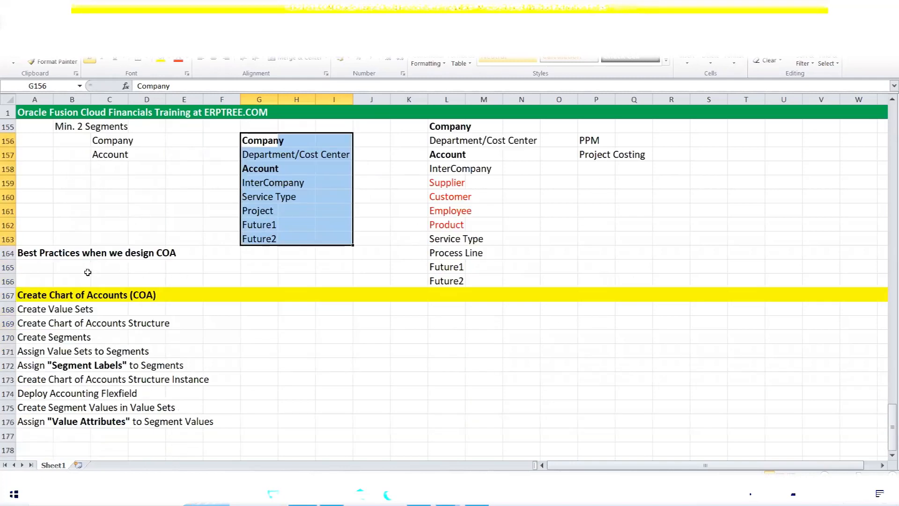
{"action": "left_click_drag", "start_coordinate": [21, 253], "coordinate": [188, 255]}
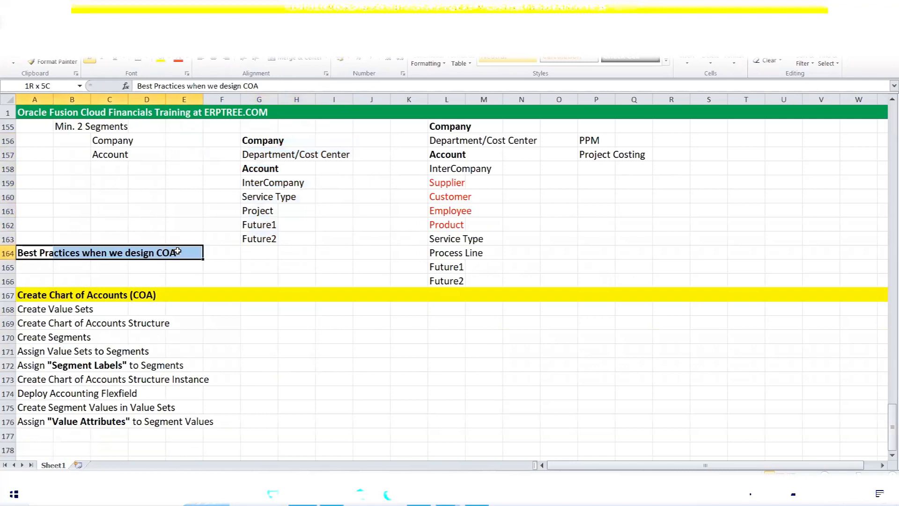
{"action": "scroll", "coordinate": [239, 272], "scroll_direction": "down", "scroll_amount": 2}
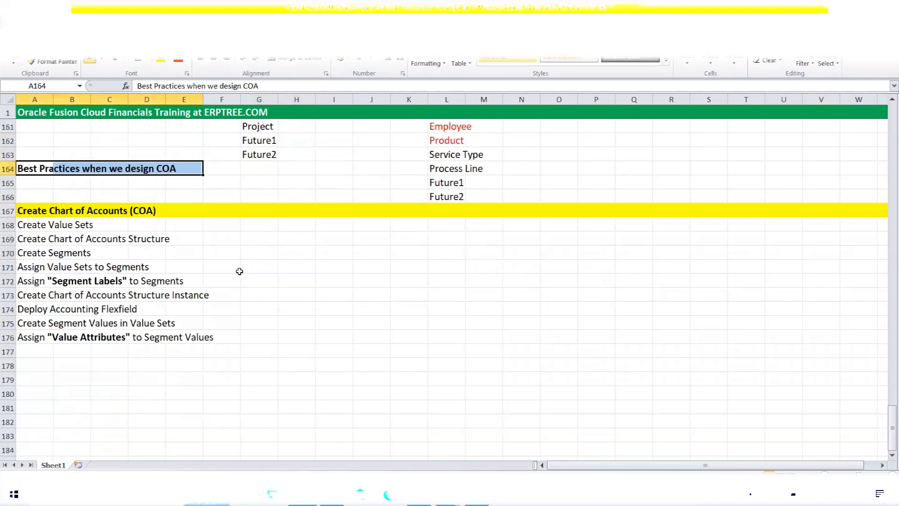
{"action": "left_click_drag", "start_coordinate": [33, 211], "coordinate": [147, 210]}
{"action": "left_click_drag", "start_coordinate": [33, 225], "coordinate": [193, 337]}
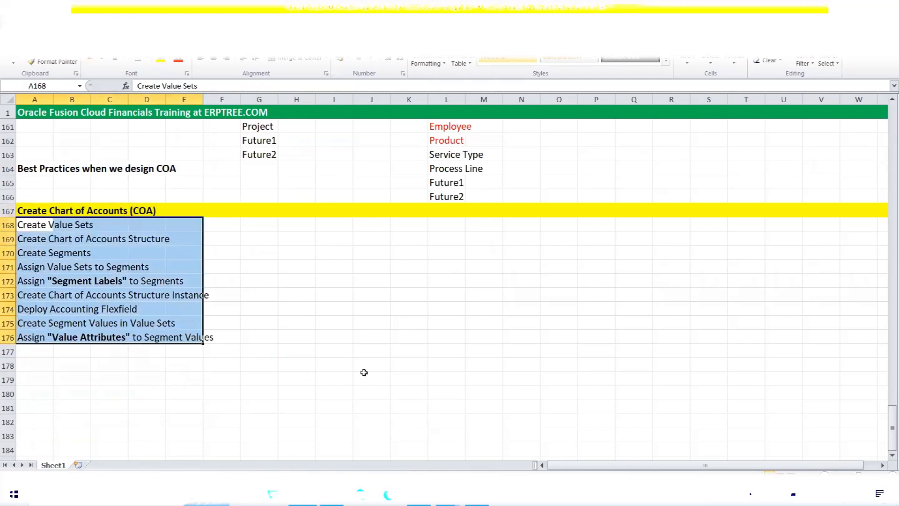
Copy the Company-to-Future2 segment list from column G into cell M169
{"action": "scroll", "coordinate": [364, 372], "scroll_direction": "up", "scroll_amount": 2}
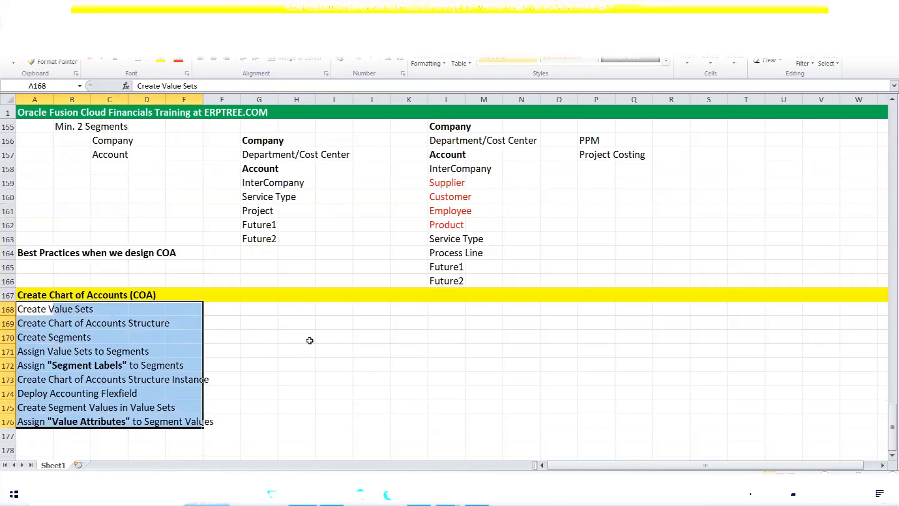
{"action": "left_click_drag", "start_coordinate": [255, 142], "coordinate": [254, 234]}
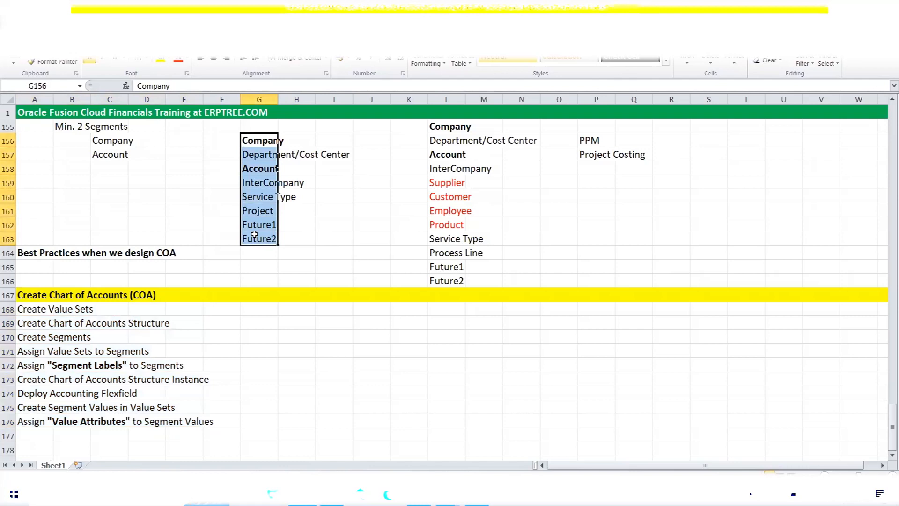
{"action": "key", "text": "ctrl+c"}
{"action": "left_click", "coordinate": [495, 324]}
{"action": "key", "text": "ctrl+v"}
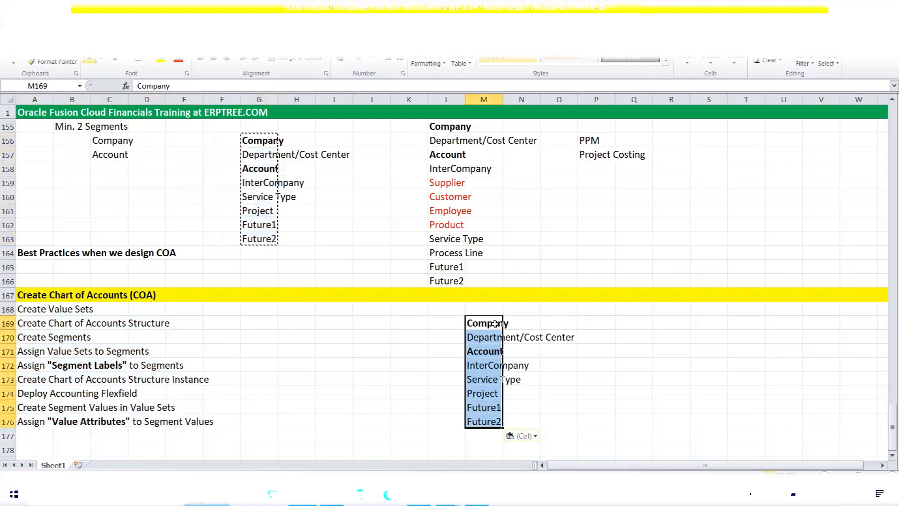
{"action": "key", "text": "Escape"}
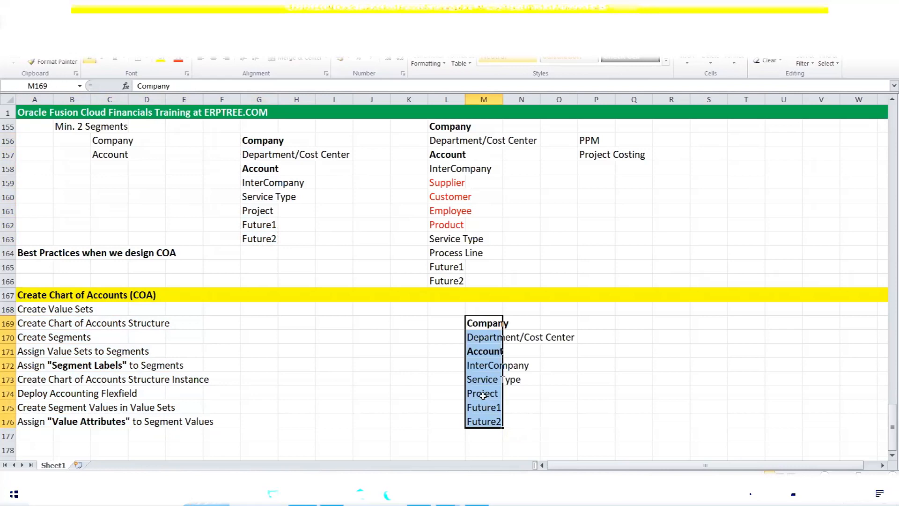
Move Project, Future1 and Future2 up over Service Type and delete the leftover Future2
{"action": "left_click_drag", "start_coordinate": [483, 395], "coordinate": [487, 421]}
{"action": "key", "text": "ctrl+c"}
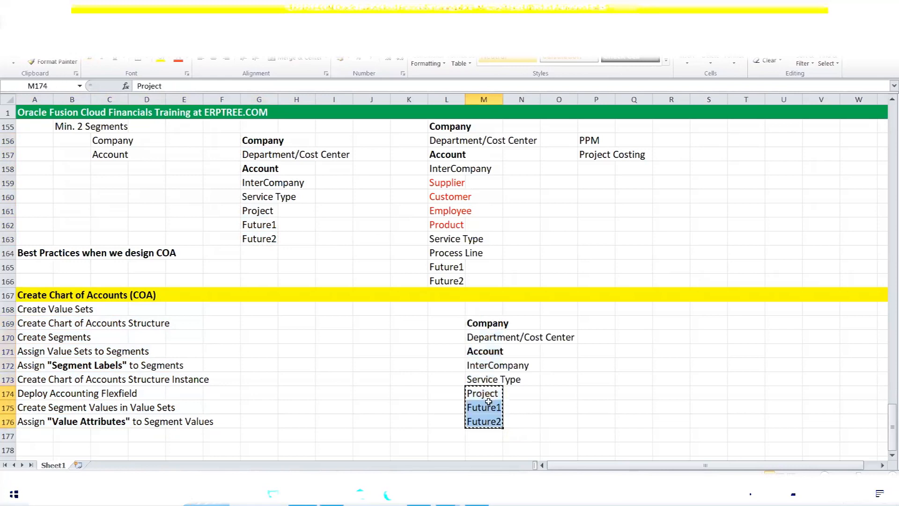
{"action": "left_click", "coordinate": [481, 381]}
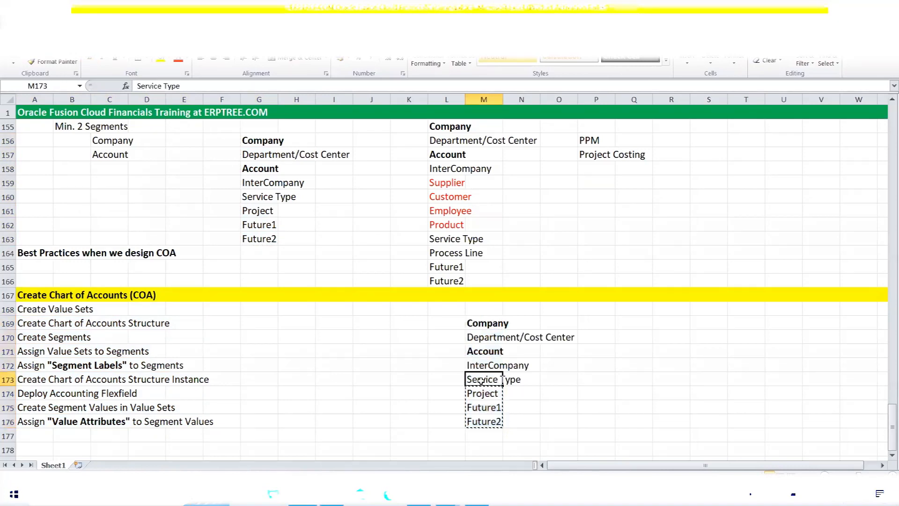
{"action": "key", "text": "ctrl+v"}
{"action": "key", "text": "Escape"}
{"action": "left_click", "coordinate": [492, 423]}
{"action": "key", "text": "Delete"}
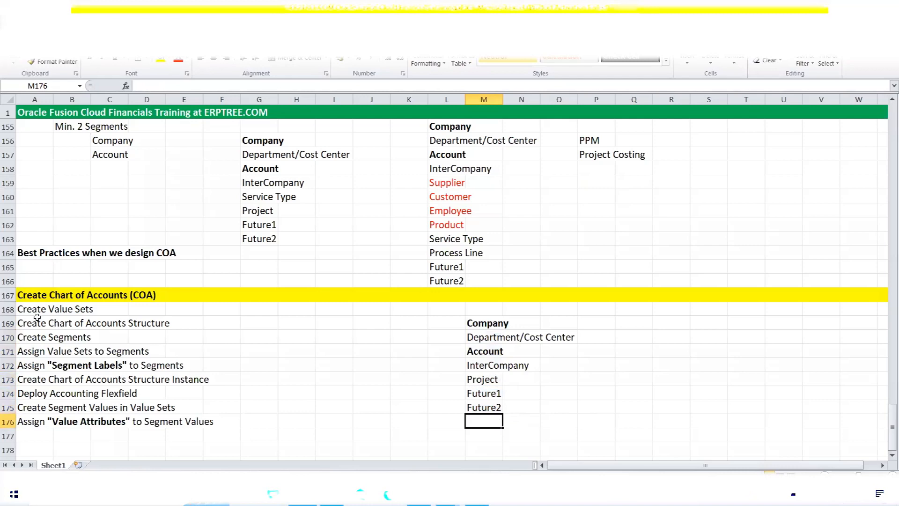
Walk through the seven-segment list alongside the Create Value Sets and Create Segments steps
{"action": "left_click_drag", "start_coordinate": [22, 310], "coordinate": [94, 311]}
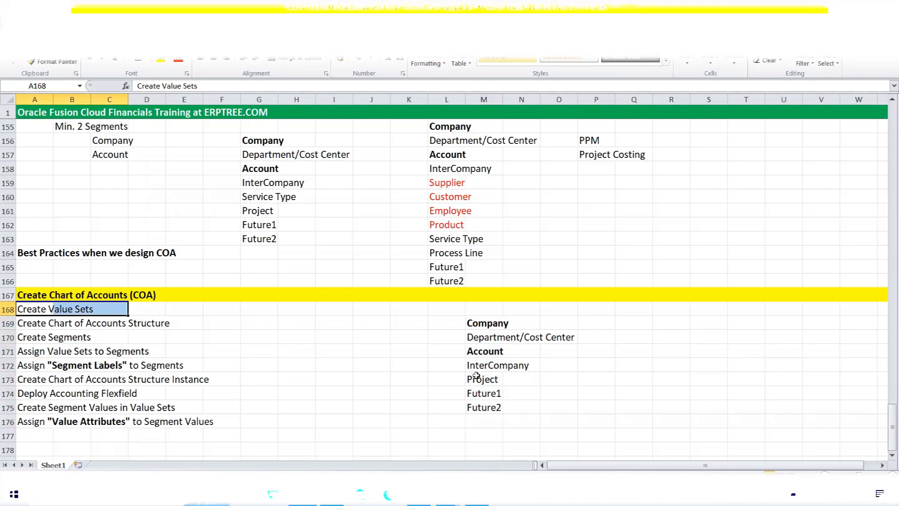
{"action": "left_click_drag", "start_coordinate": [486, 325], "coordinate": [494, 406]}
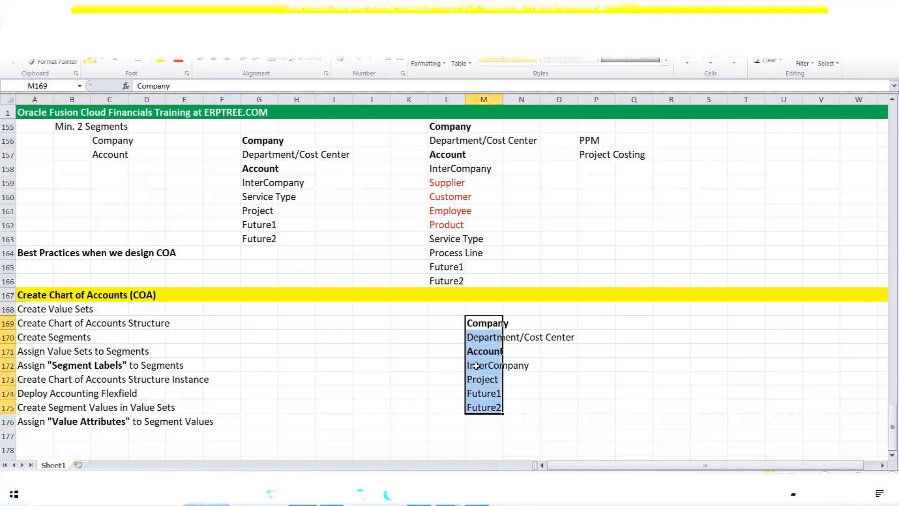
{"action": "left_click", "coordinate": [486, 324]}
{"action": "left_click", "coordinate": [485, 338]}
{"action": "left_click", "coordinate": [485, 352]}
{"action": "left_click", "coordinate": [485, 367]}
{"action": "left_click", "coordinate": [487, 380]}
{"action": "left_click_drag", "start_coordinate": [24, 337], "coordinate": [84, 344]}
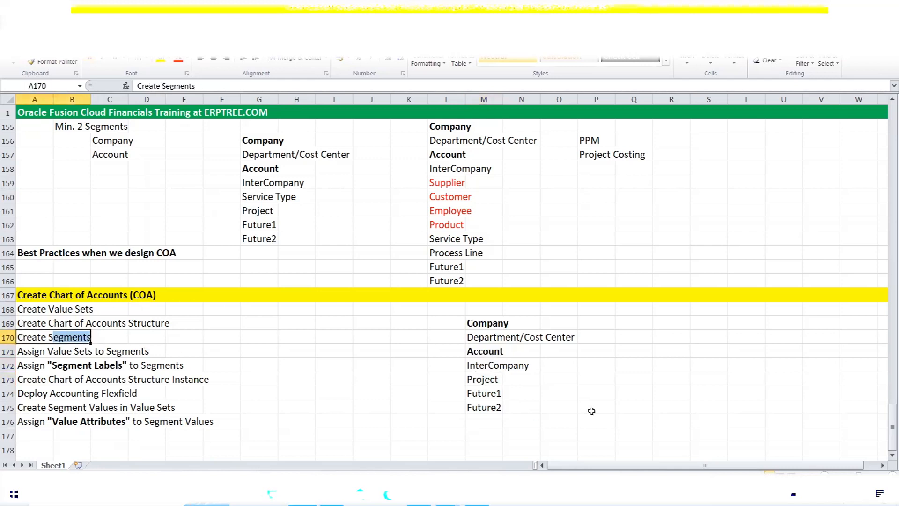
{"action": "left_click", "coordinate": [31, 308]}
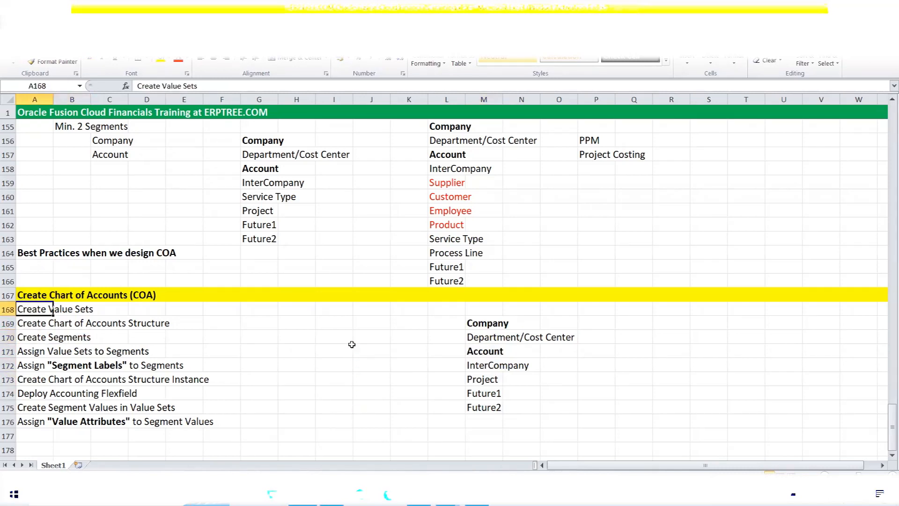
{"action": "scroll", "coordinate": [333, 319], "scroll_direction": "down", "scroll_amount": 2}
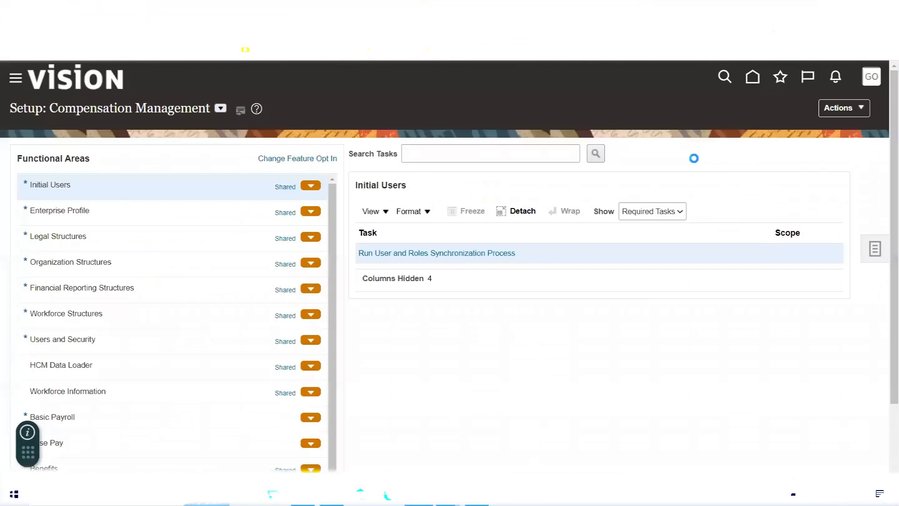
Open the Google Implementation Project from the implementation projects overview, then switch back to Excel
{"action": "left_click", "coordinate": [785, 152]}
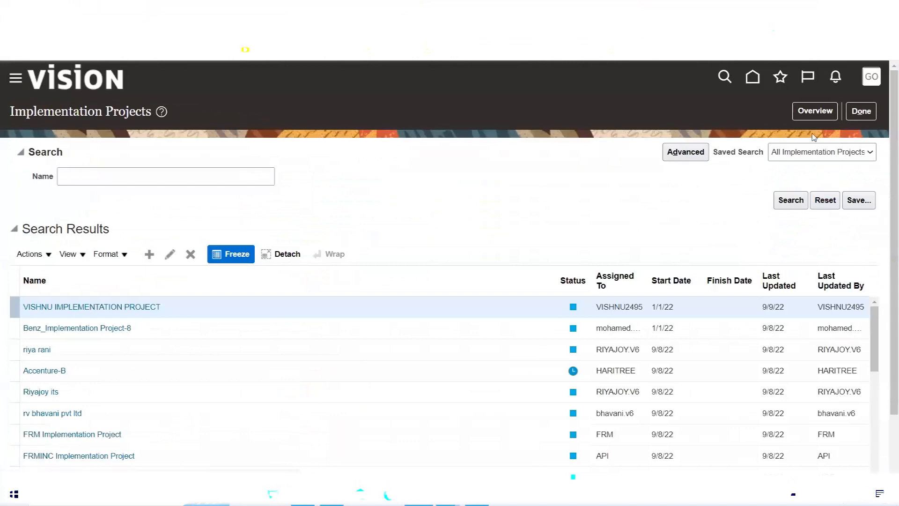
{"action": "left_click", "coordinate": [807, 115]}
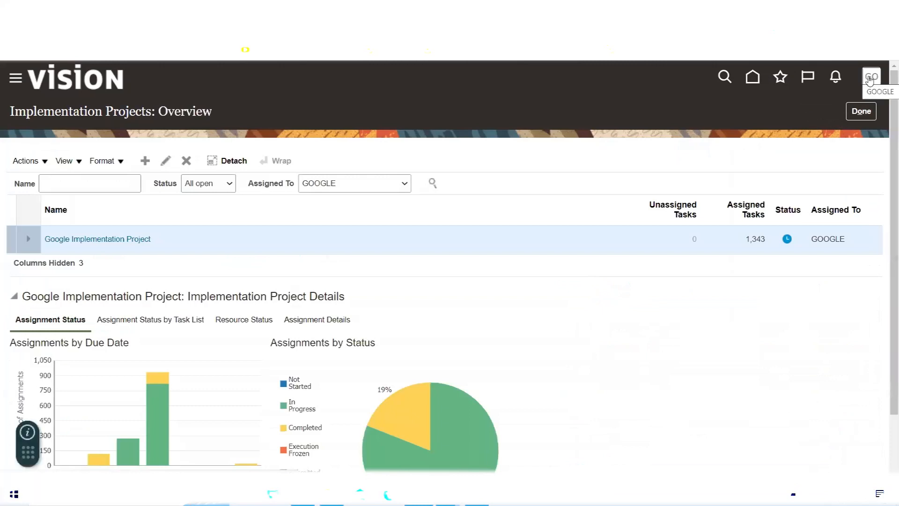
{"action": "left_click", "coordinate": [102, 239]}
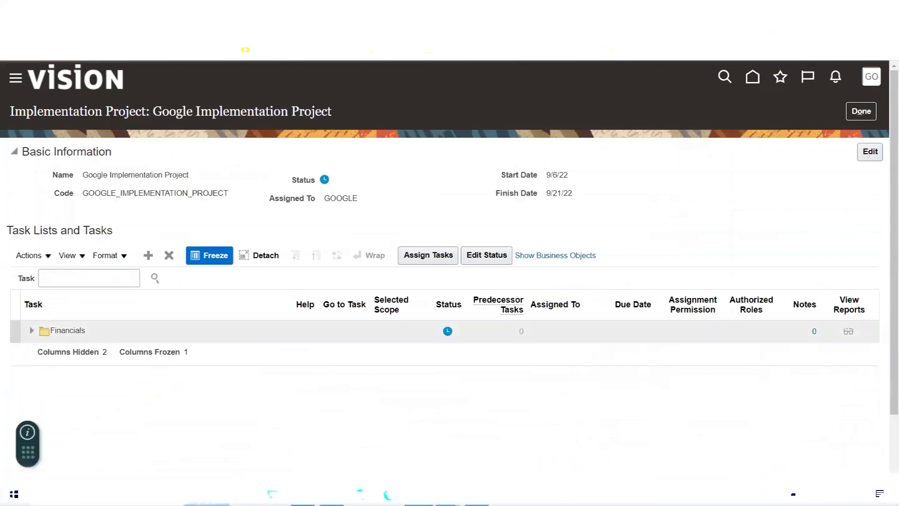
{"action": "left_click", "coordinate": [304, 494]}
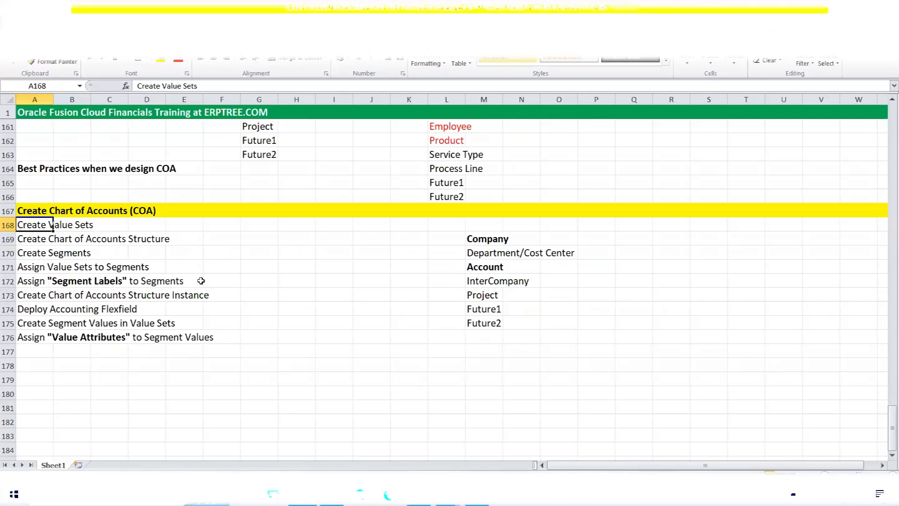
Highlight the COA Structure and Value Set entries, then return to the Google Implementation Project page
{"action": "scroll", "coordinate": [216, 276], "scroll_direction": "up", "scroll_amount": 9}
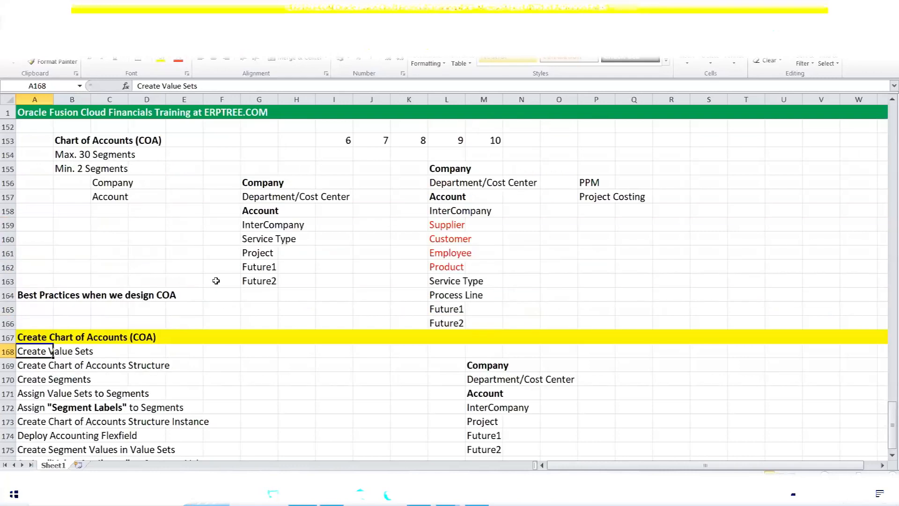
{"action": "left_click_drag", "start_coordinate": [700, 225], "coordinate": [828, 226]}
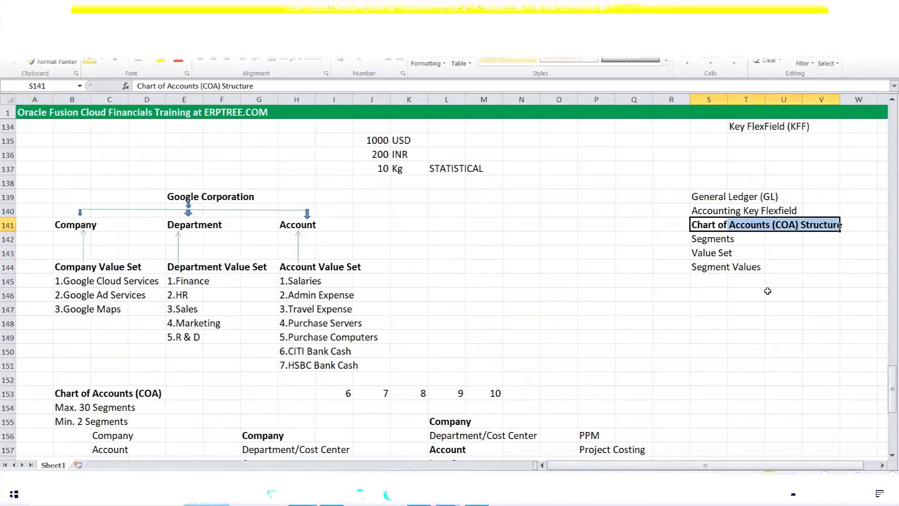
{"action": "left_click", "coordinate": [712, 255]}
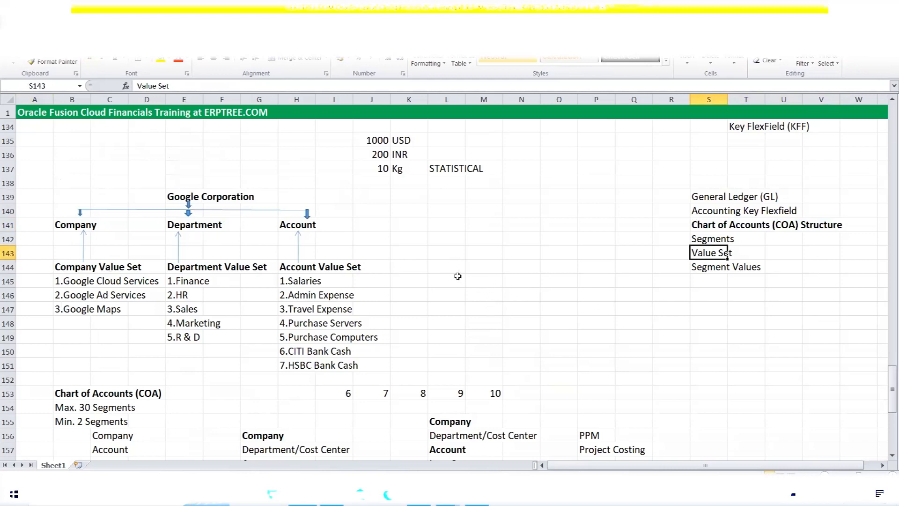
{"action": "scroll", "coordinate": [457, 276], "scroll_direction": "down", "scroll_amount": 9}
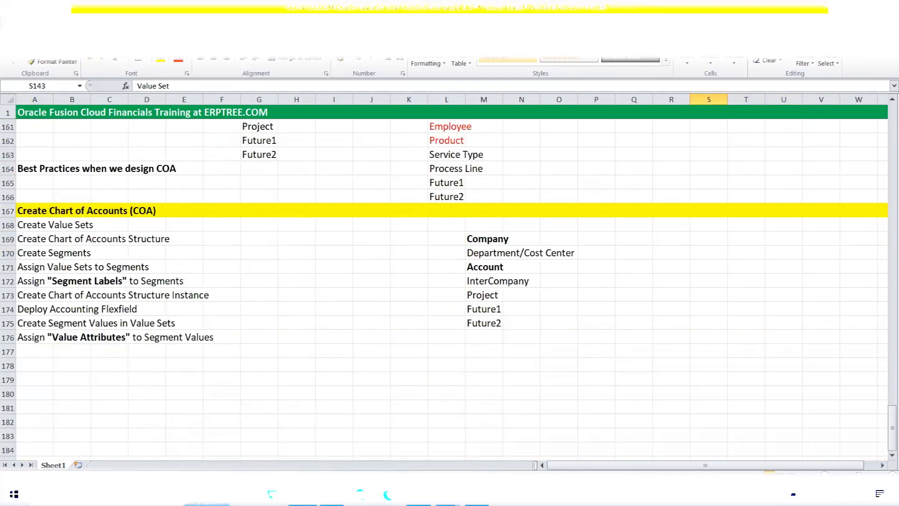
{"action": "left_click", "coordinate": [418, 495]}
Search the project's tasks for 'Chart of accounts Value Sets' and widen the Task column
{"action": "left_click", "coordinate": [91, 281]}
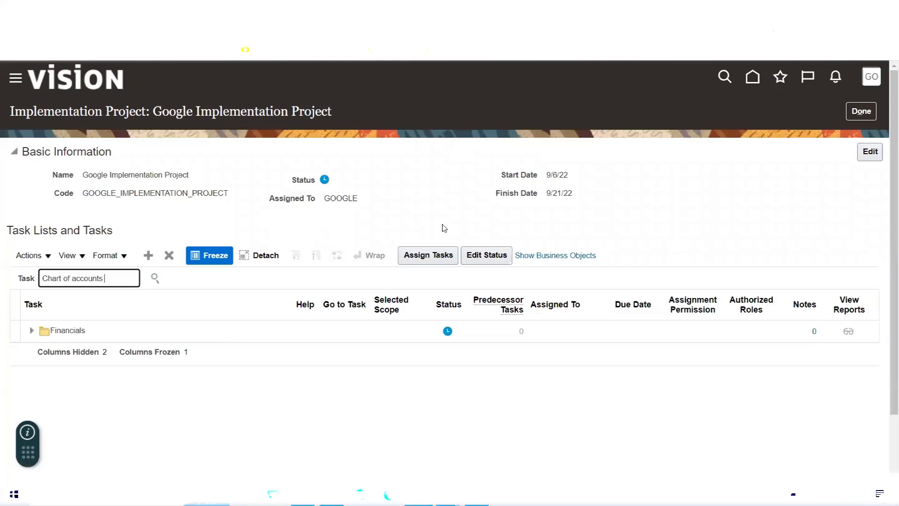
{"action": "type", "text": "Chart of accounts Value Sets"}
{"action": "left_click", "coordinate": [156, 279]}
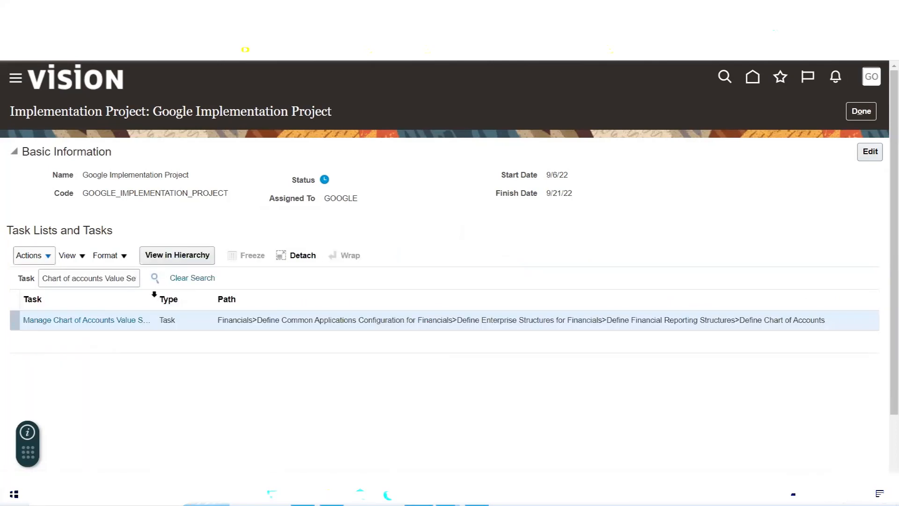
{"action": "left_click_drag", "start_coordinate": [157, 293], "coordinate": [205, 296]}
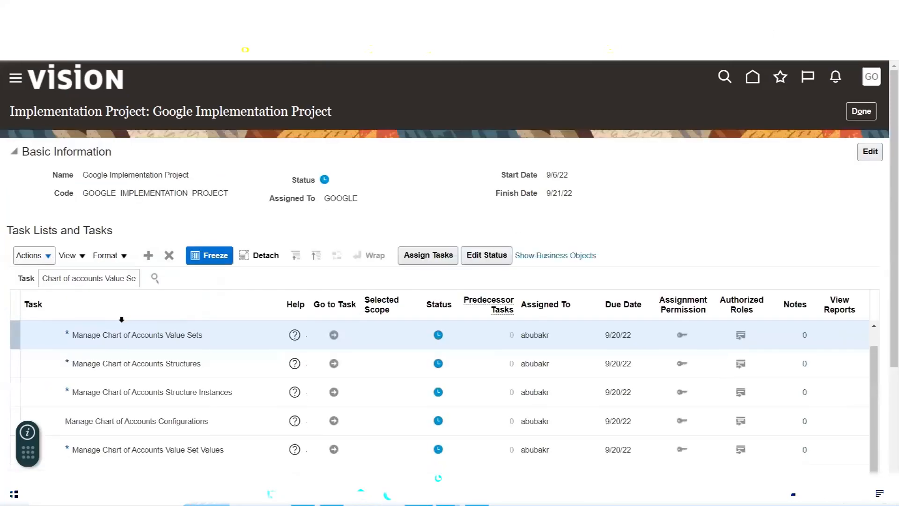
{"action": "scroll", "coordinate": [347, 227], "scroll_direction": "down", "scroll_amount": 2}
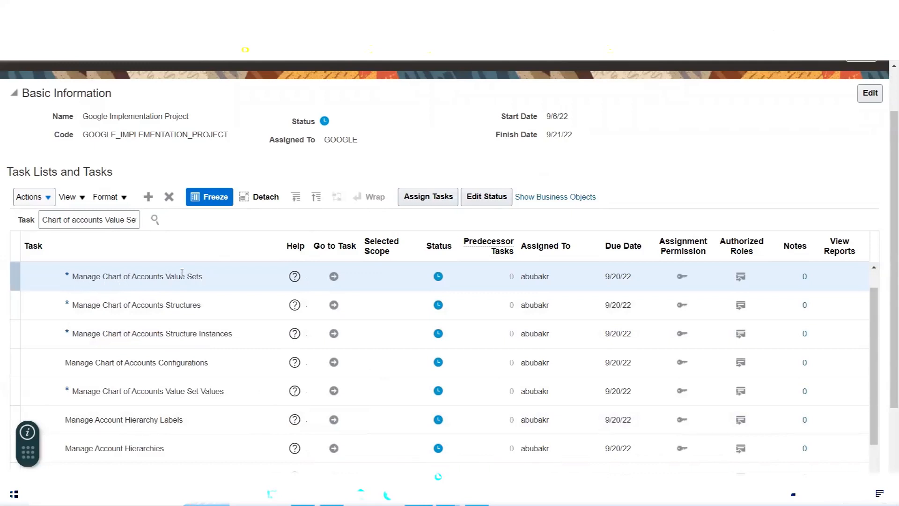
{"action": "key", "text": "alt+Tab"}
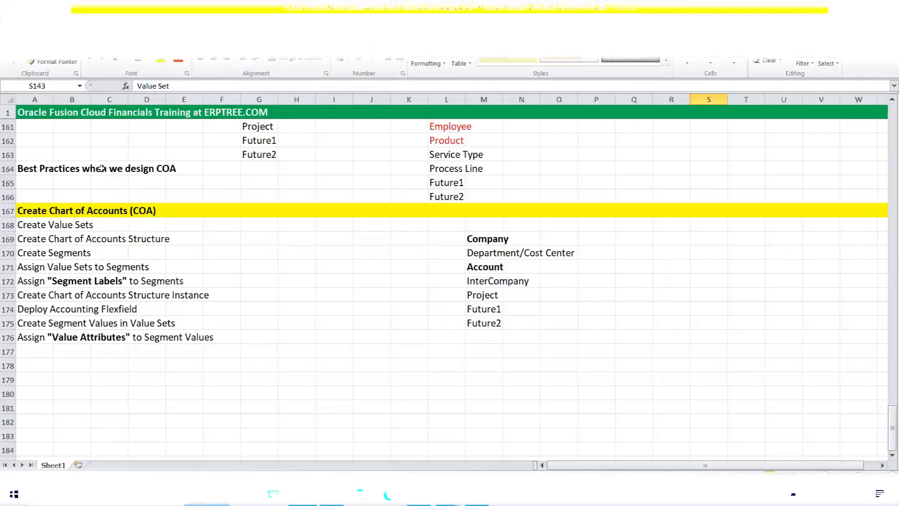
{"action": "left_click_drag", "start_coordinate": [31, 226], "coordinate": [78, 227]}
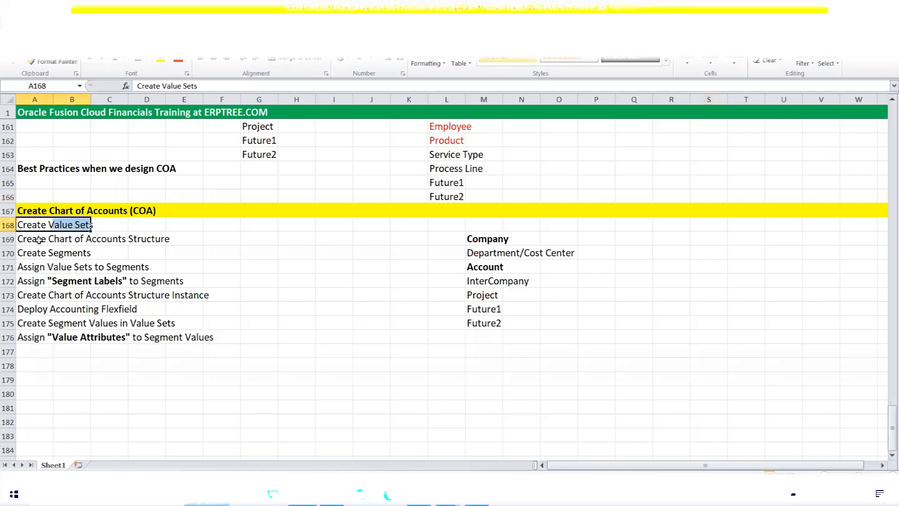
{"action": "left_click_drag", "start_coordinate": [27, 240], "coordinate": [164, 245]}
{"action": "key", "text": "alt+Tab"}
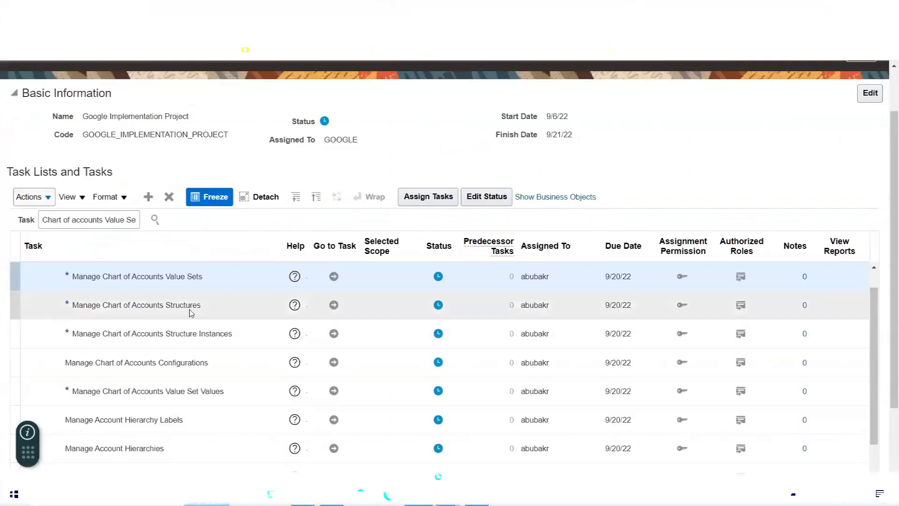
{"action": "left_click", "coordinate": [128, 304]}
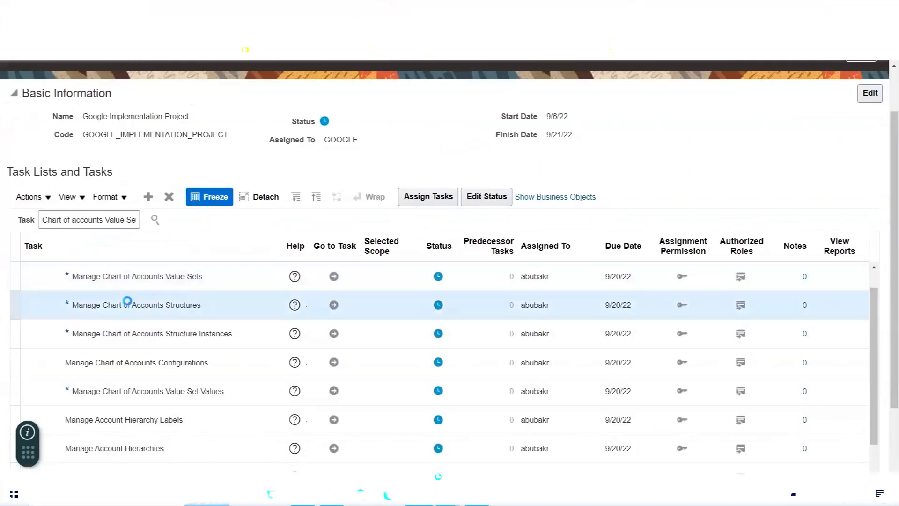
{"action": "key", "text": "alt+Tab"}
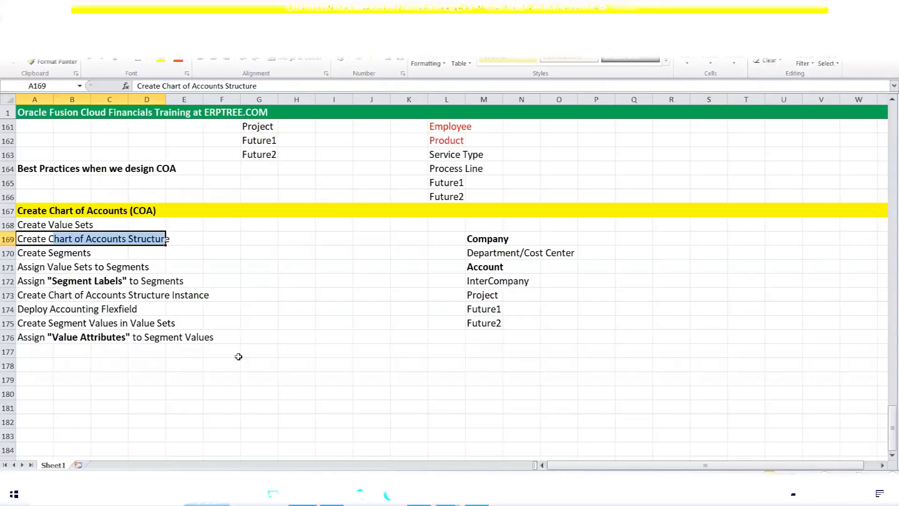
{"action": "left_click_drag", "start_coordinate": [25, 254], "coordinate": [88, 255]}
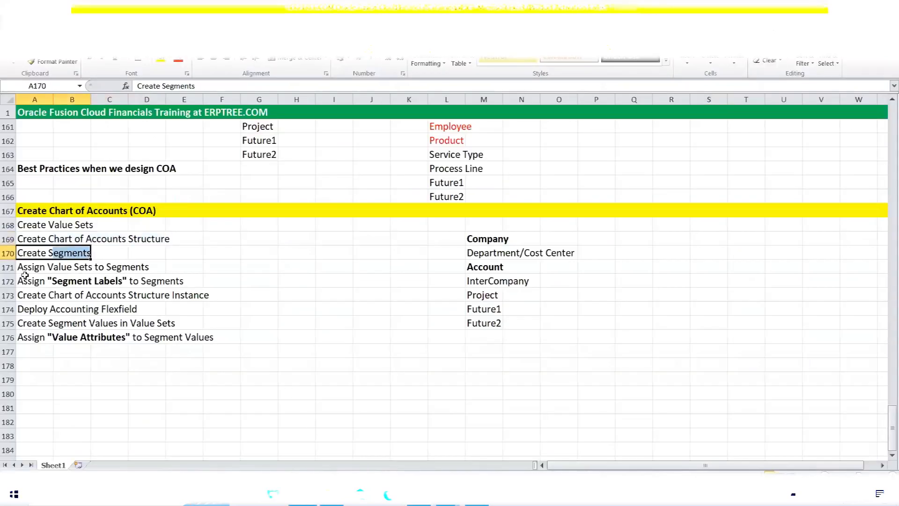
{"action": "left_click_drag", "start_coordinate": [25, 267], "coordinate": [140, 269]}
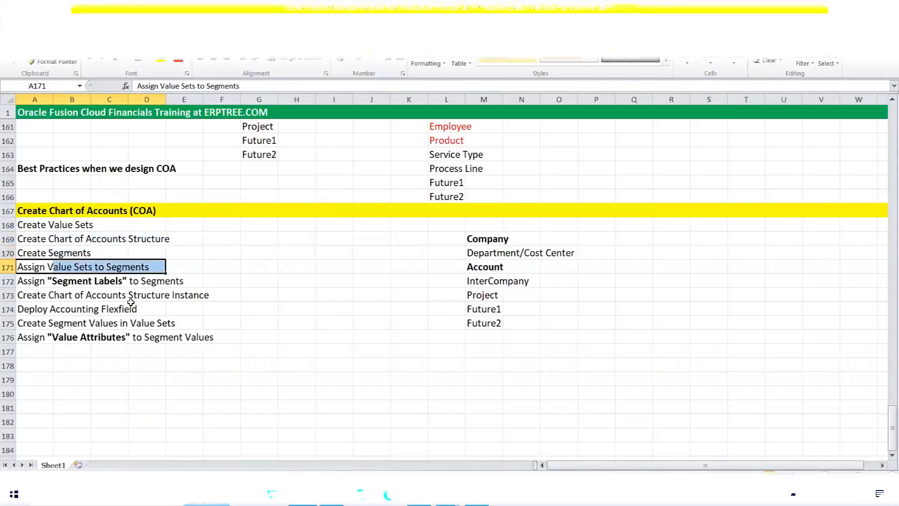
{"action": "left_click_drag", "start_coordinate": [21, 280], "coordinate": [174, 281]}
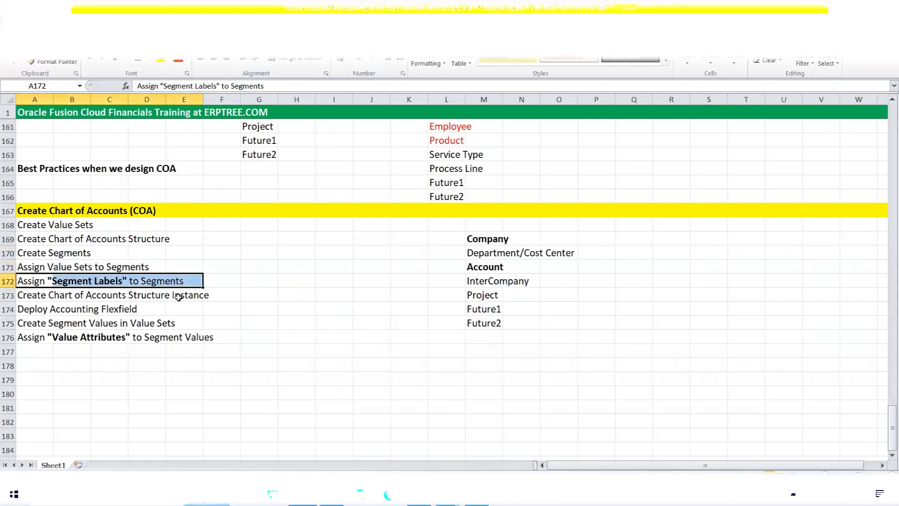
{"action": "key", "text": "alt+Tab"}
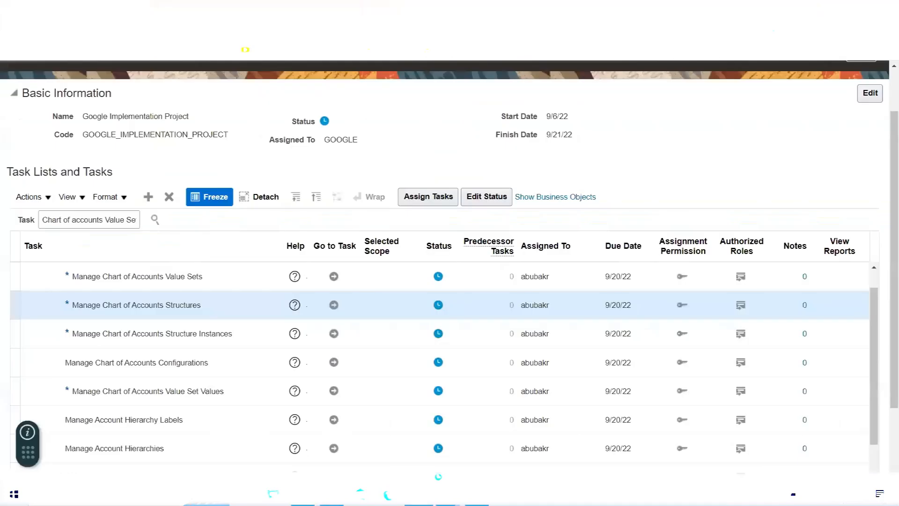
{"action": "left_click", "coordinate": [95, 336]}
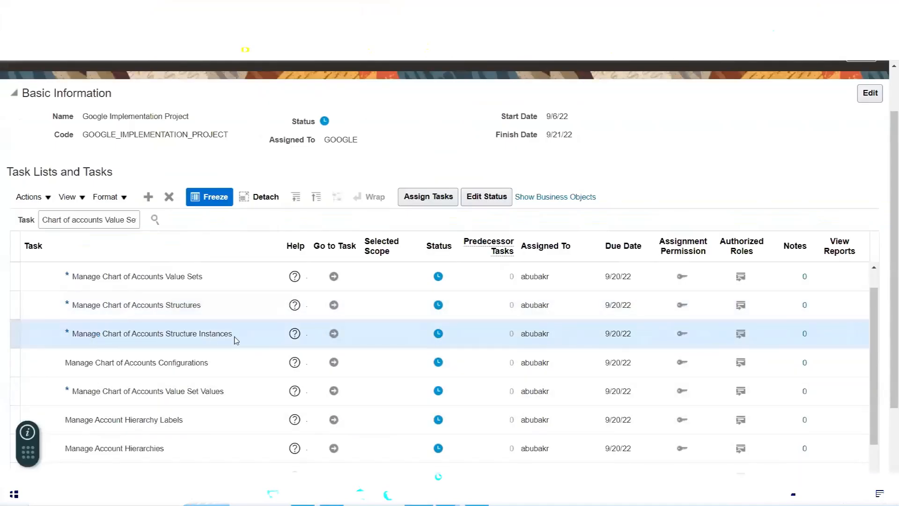
{"action": "key", "text": "alt+Tab"}
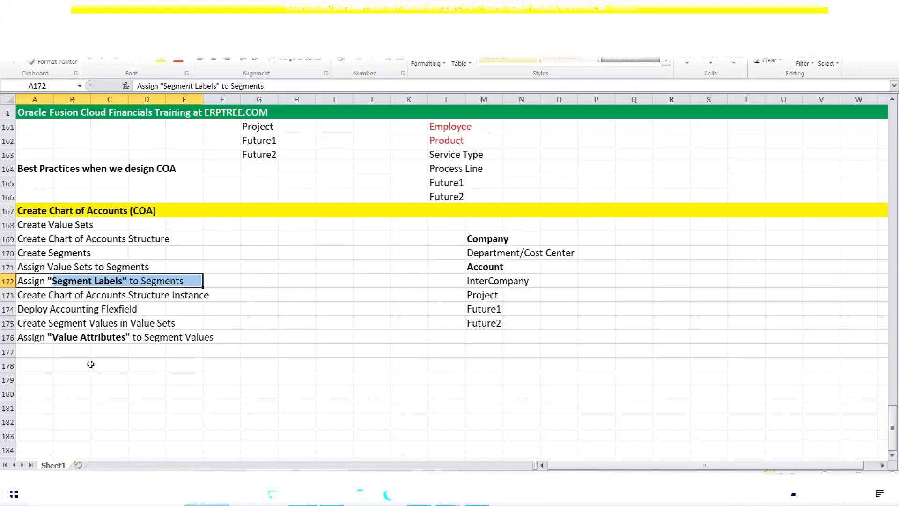
{"action": "left_click_drag", "start_coordinate": [24, 295], "coordinate": [204, 291]}
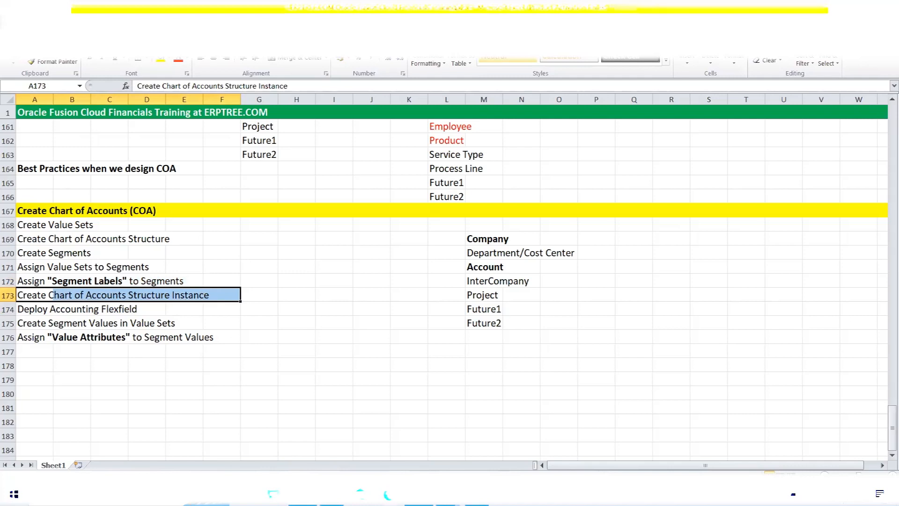
{"action": "key", "text": "alt+Tab"}
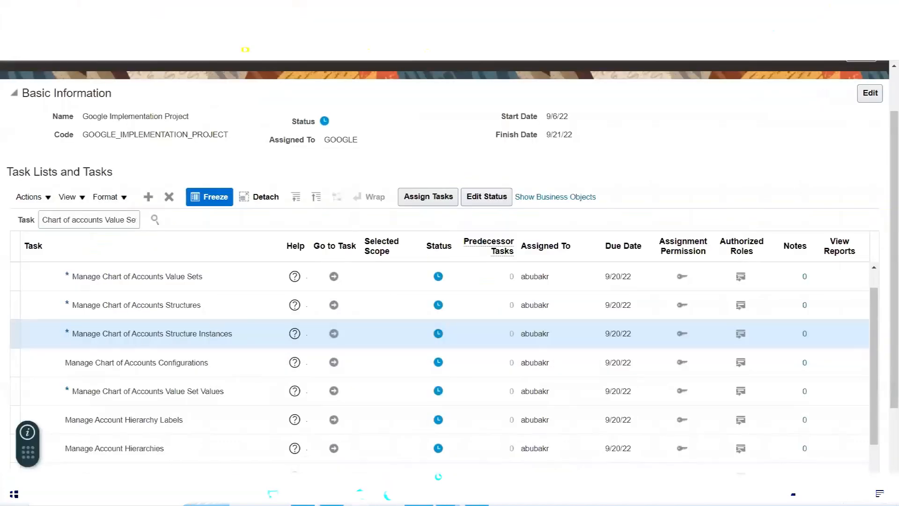
{"action": "key", "text": "alt+Tab"}
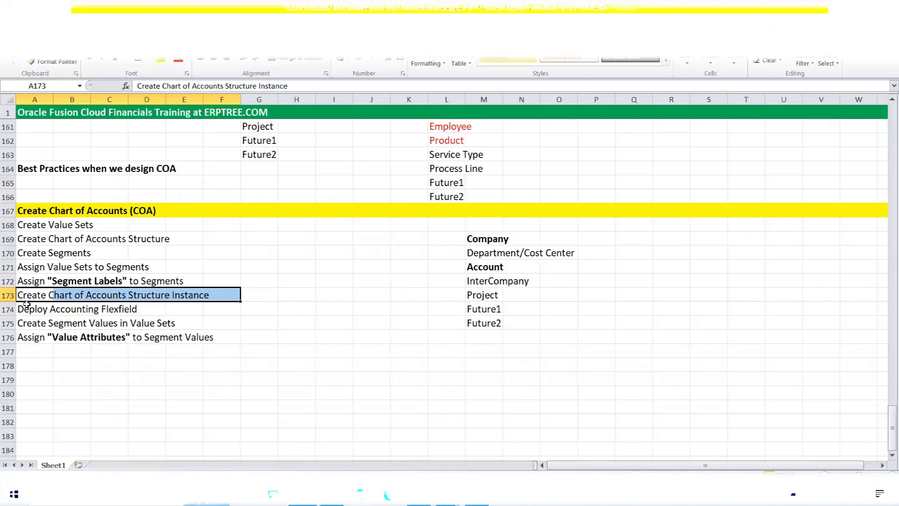
{"action": "left_click_drag", "start_coordinate": [26, 309], "coordinate": [161, 310]}
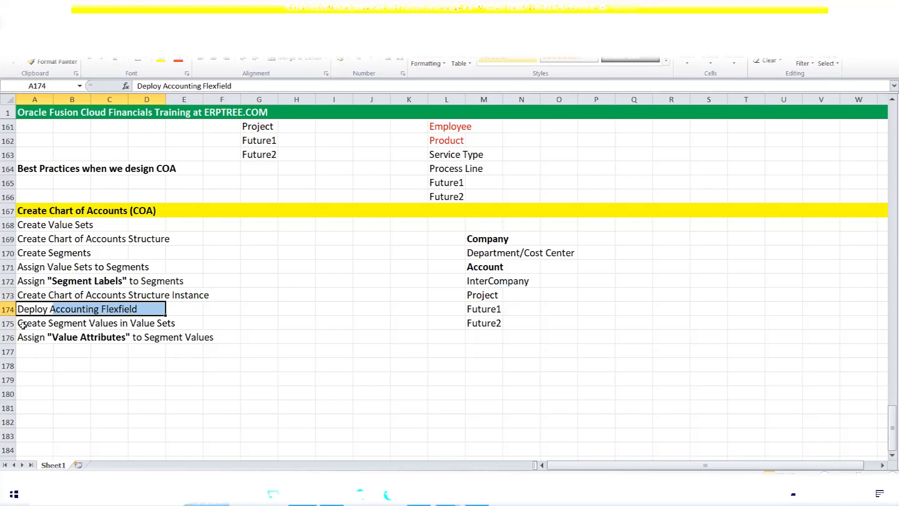
{"action": "left_click", "coordinate": [47, 324]}
{"action": "left_click_drag", "start_coordinate": [46, 324], "coordinate": [201, 324]}
{"action": "left_click", "coordinate": [418, 494]}
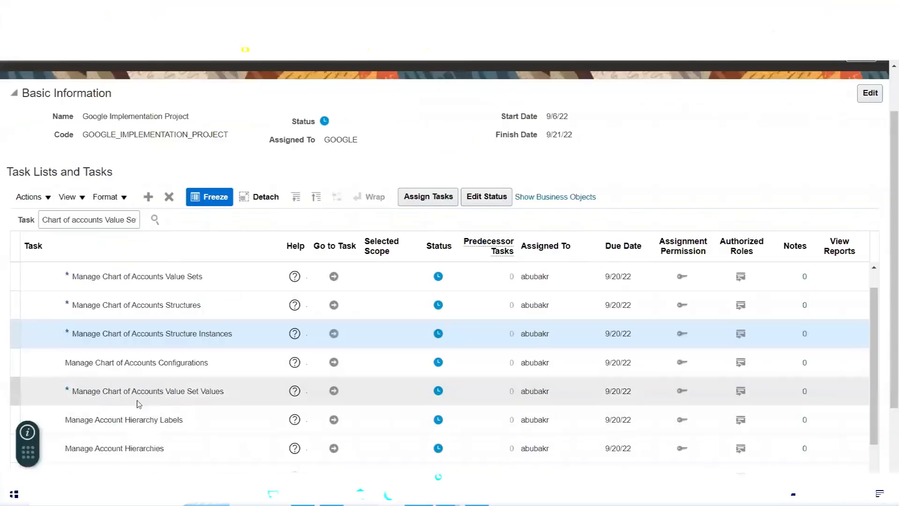
{"action": "left_click", "coordinate": [98, 390]}
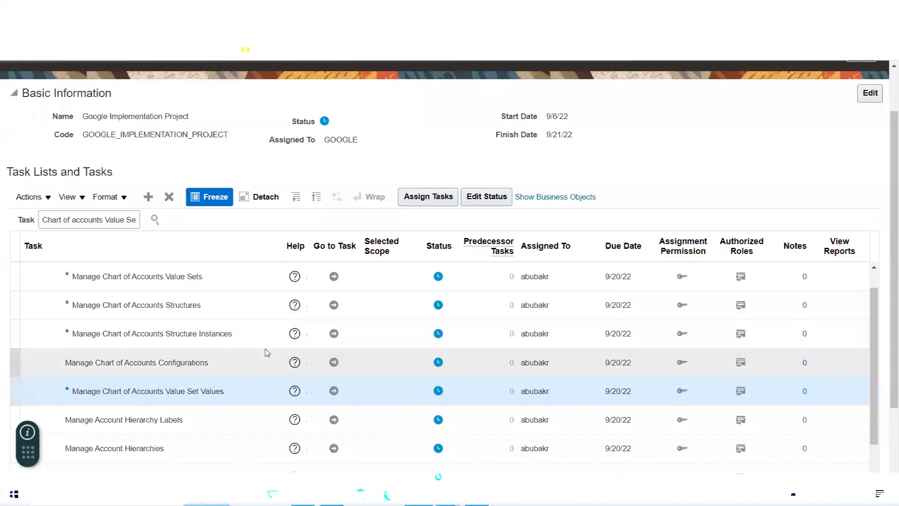
{"action": "left_click", "coordinate": [180, 275]}
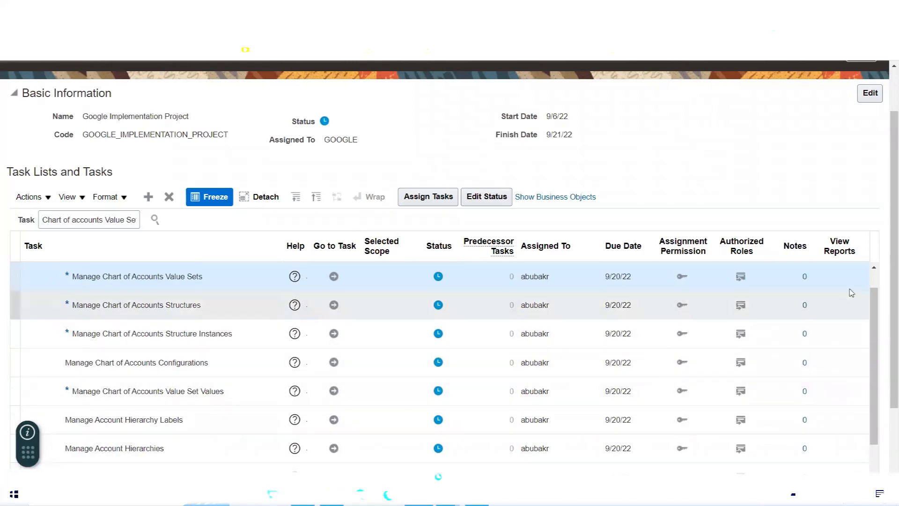
Scroll to the Define Chart of Accounts parent task, narrow the Task column and review the table columns
{"action": "left_click", "coordinate": [874, 270]}
{"action": "left_click", "coordinate": [874, 270]}
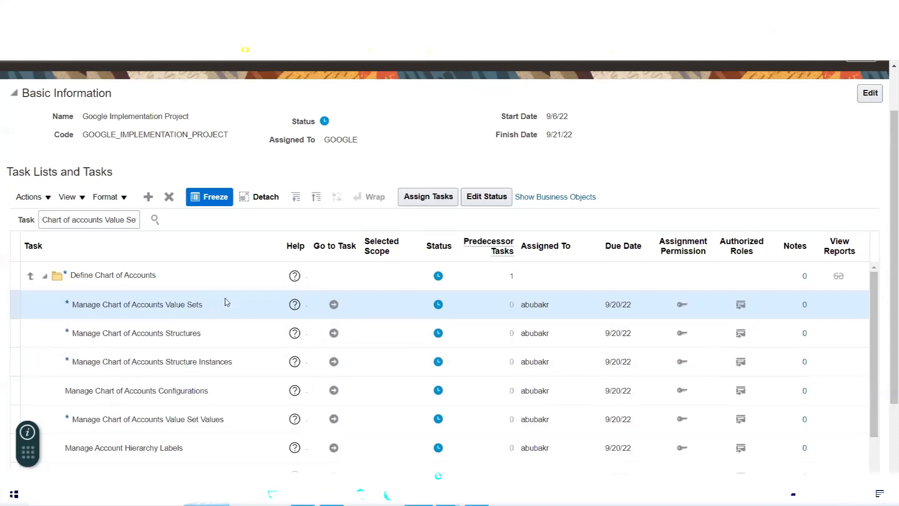
{"action": "left_click_drag", "start_coordinate": [284, 240], "coordinate": [257, 240]}
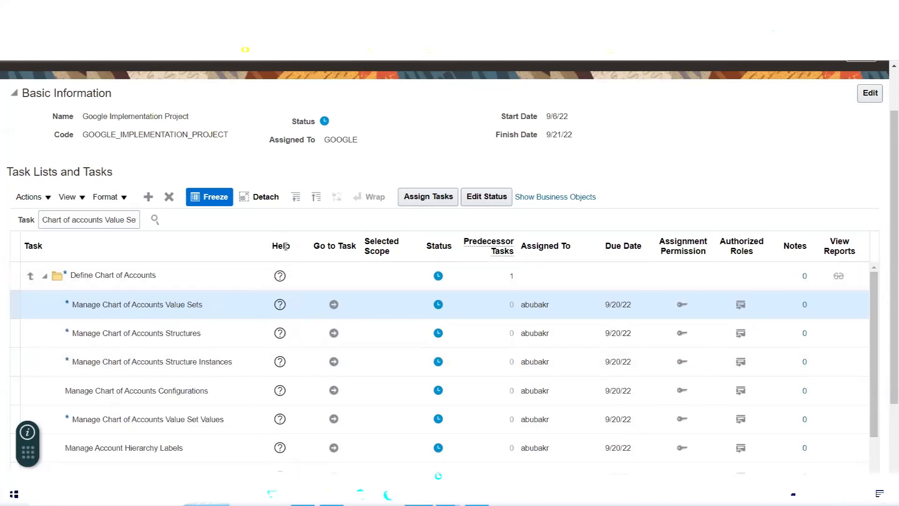
{"action": "left_click", "coordinate": [280, 245]}
{"action": "left_click", "coordinate": [323, 245]}
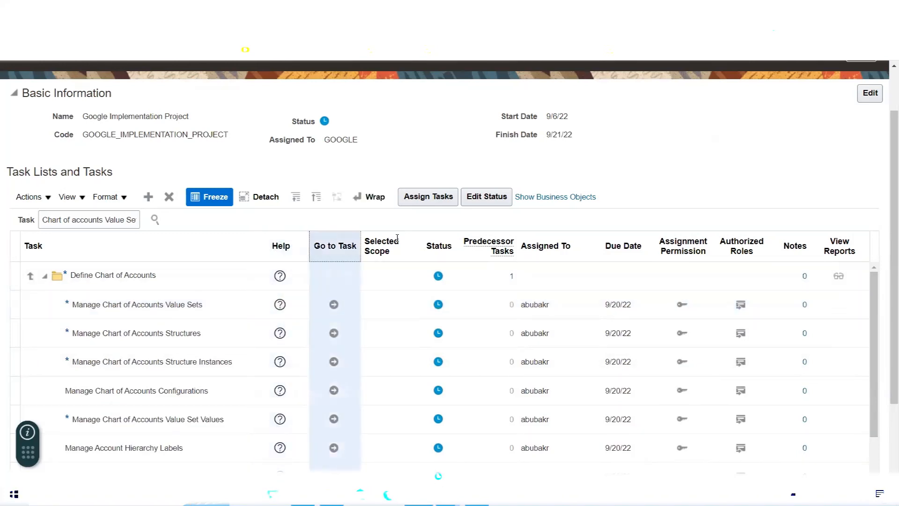
{"action": "left_click", "coordinate": [388, 240]}
{"action": "left_click", "coordinate": [436, 243]}
{"action": "left_click", "coordinate": [490, 244]}
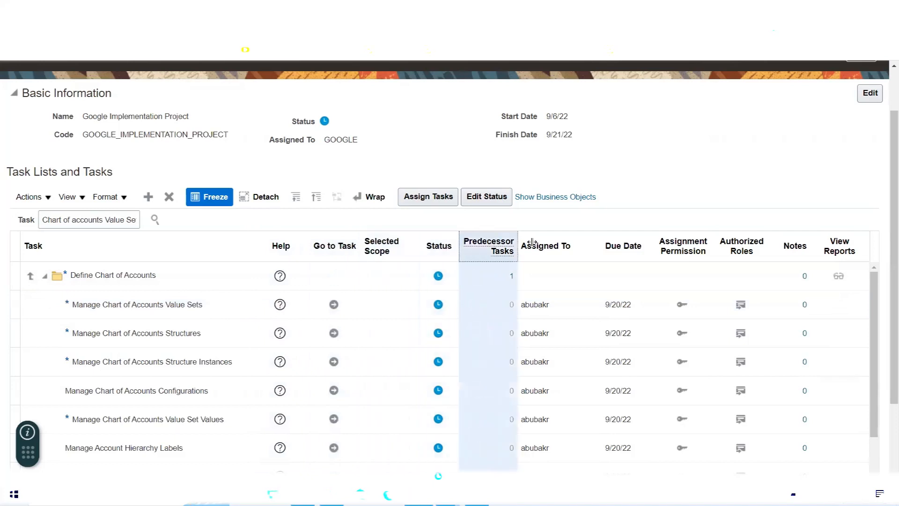
{"action": "left_click", "coordinate": [549, 239]}
{"action": "left_click", "coordinate": [613, 240]}
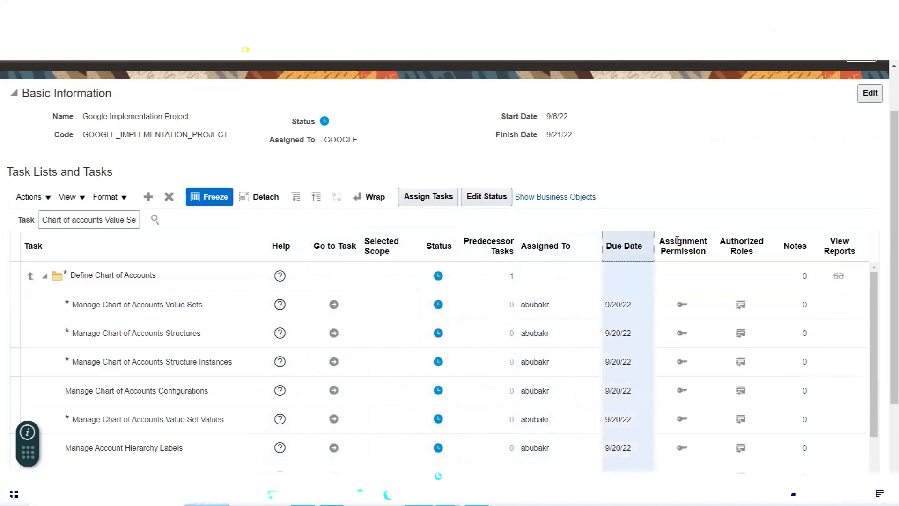
Launch the Manage Chart of Accounts Value Sets task with Go to Task
{"action": "left_click", "coordinate": [287, 242]}
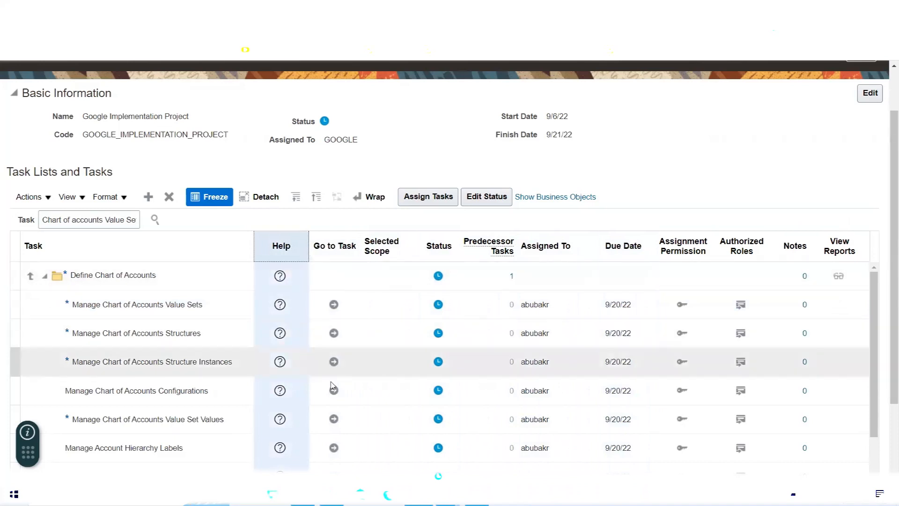
{"action": "left_click", "coordinate": [121, 305]}
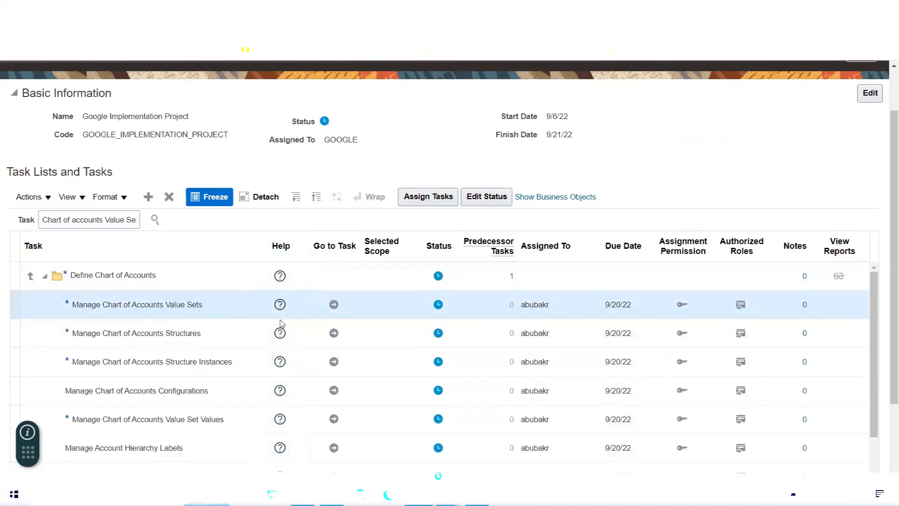
{"action": "left_click", "coordinate": [333, 305]}
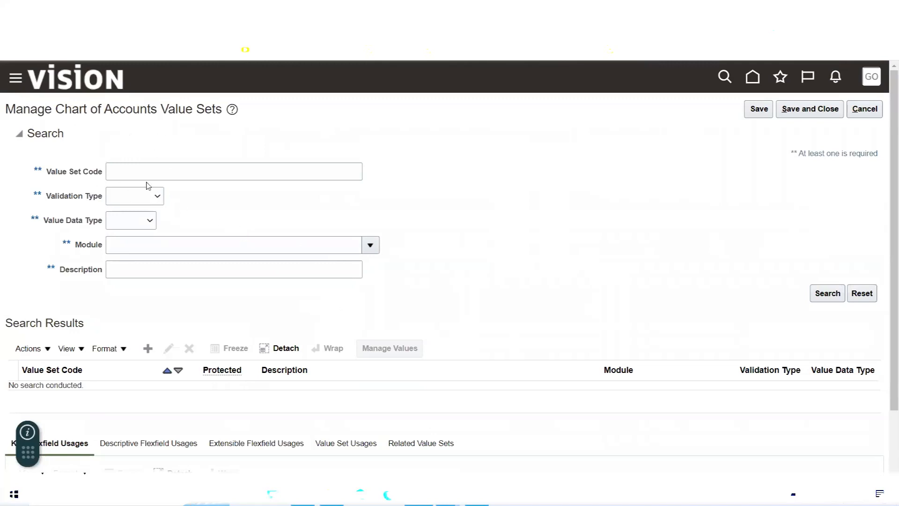
{"action": "double_click", "coordinate": [54, 135]}
In the training notes spreadsheet, select the list of Oracle Fusion application names
{"action": "key", "text": "alt+Tab"}
{"action": "scroll", "coordinate": [255, 270], "scroll_direction": "up", "scroll_amount": 20}
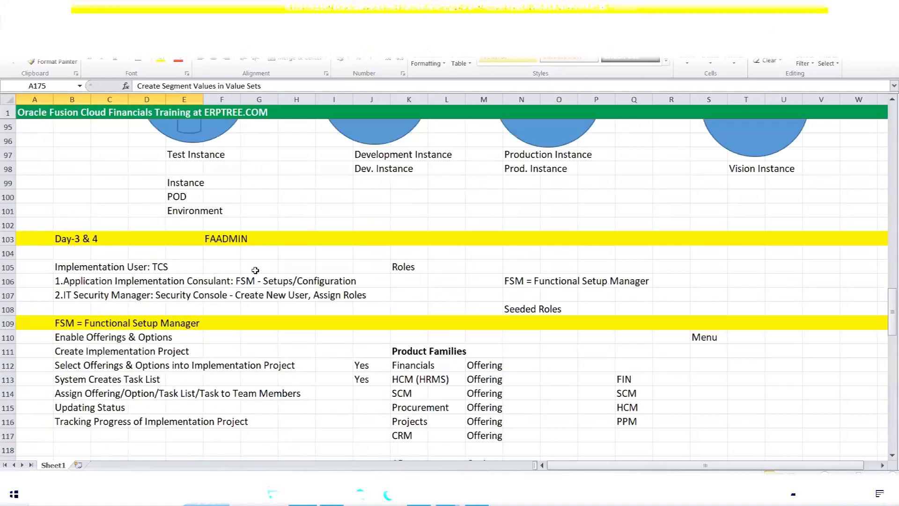
{"action": "scroll", "coordinate": [255, 270], "scroll_direction": "up", "scroll_amount": 20}
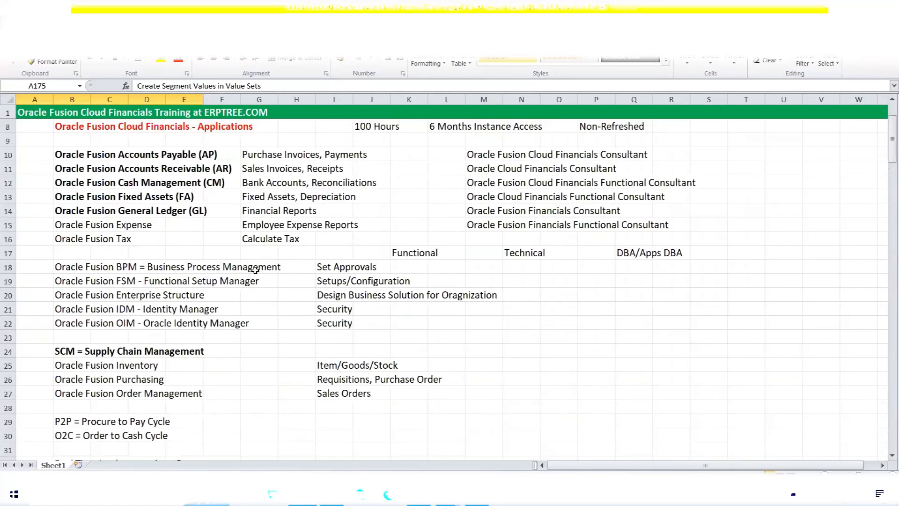
{"action": "left_click_drag", "start_coordinate": [65, 158], "coordinate": [174, 238]}
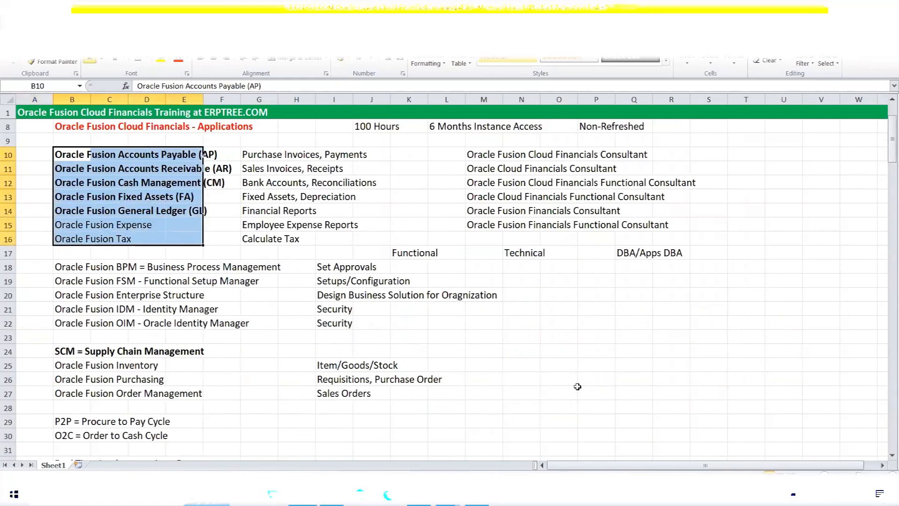
Enter the note 'Application = Module' in cell S23, then return to the Oracle value sets page
{"action": "left_click", "coordinate": [700, 333]}
{"action": "type", "text": "Applicati"}
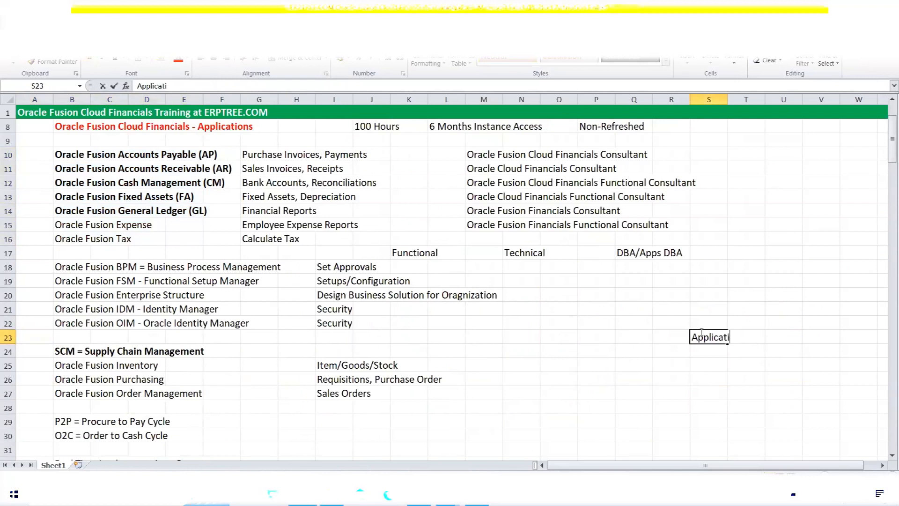
{"action": "type", "text": "on = Module"}
{"action": "key", "text": "ctrl+Return"}
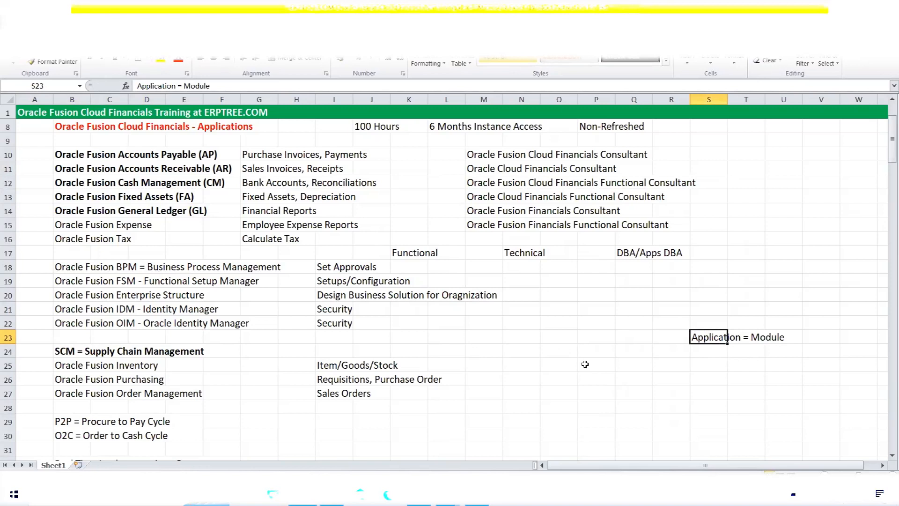
{"action": "scroll", "coordinate": [383, 300], "scroll_direction": "down", "scroll_amount": 9}
{"action": "scroll", "coordinate": [384, 299], "scroll_direction": "down", "scroll_amount": 20}
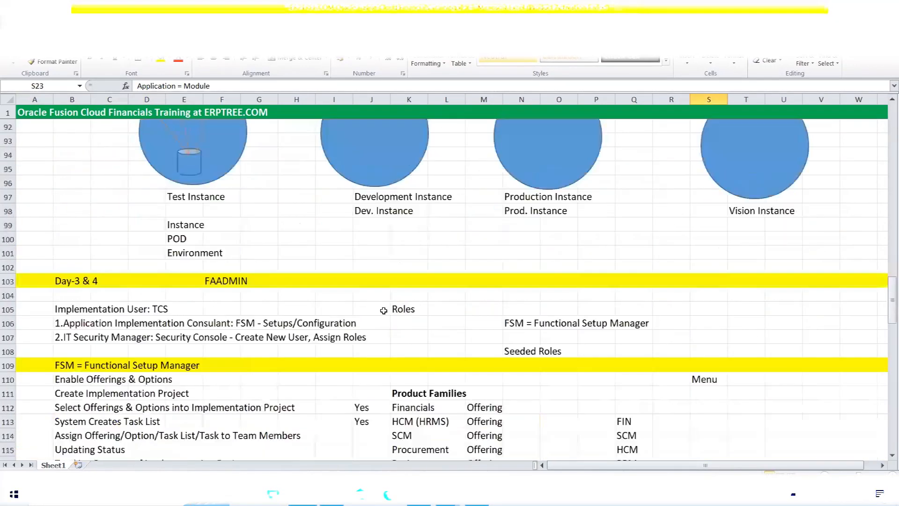
{"action": "scroll", "coordinate": [383, 310], "scroll_direction": "down", "scroll_amount": 6}
{"action": "scroll", "coordinate": [383, 310], "scroll_direction": "up", "scroll_amount": 4}
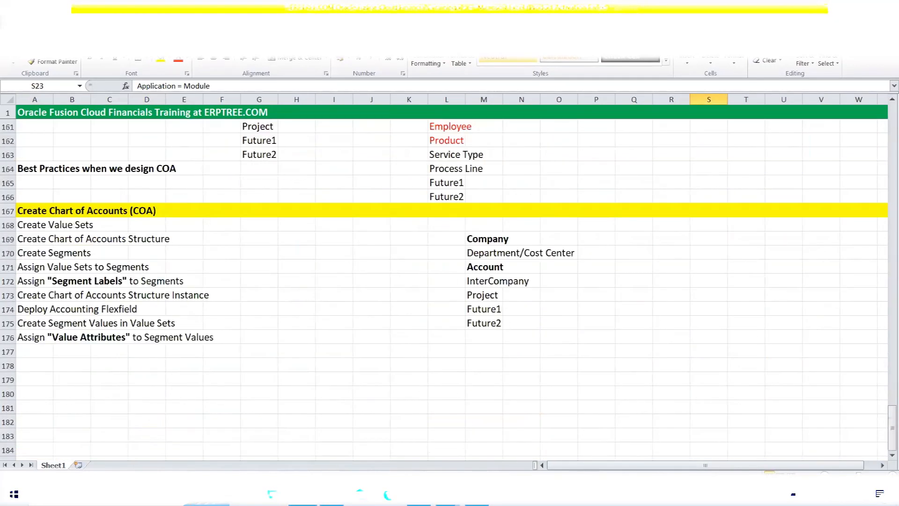
{"action": "left_click", "coordinate": [419, 494]}
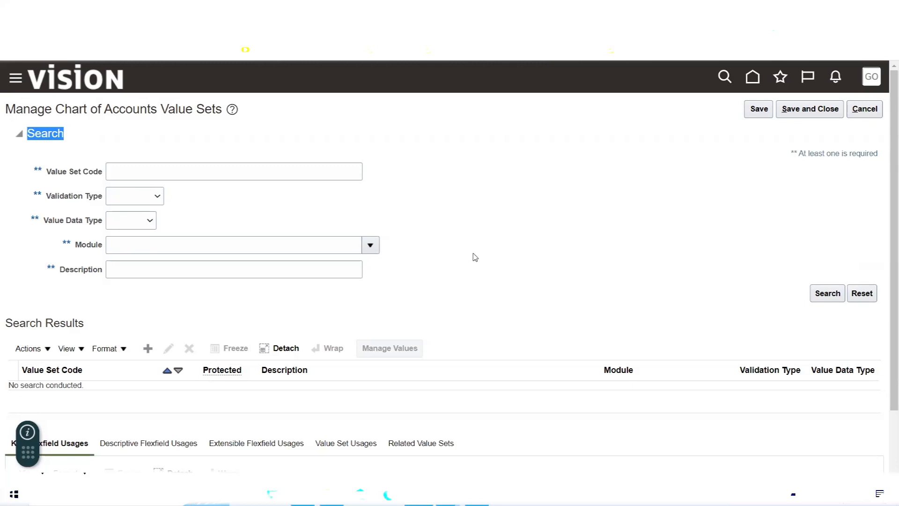
Cancel out of Manage Chart of Accounts Value Sets back to the project task list
{"action": "left_click", "coordinate": [243, 303]}
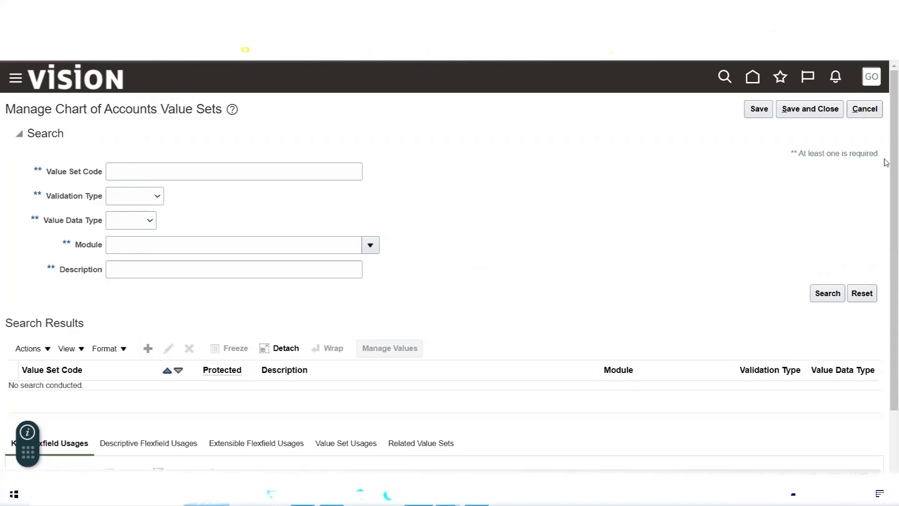
{"action": "left_click", "coordinate": [874, 116]}
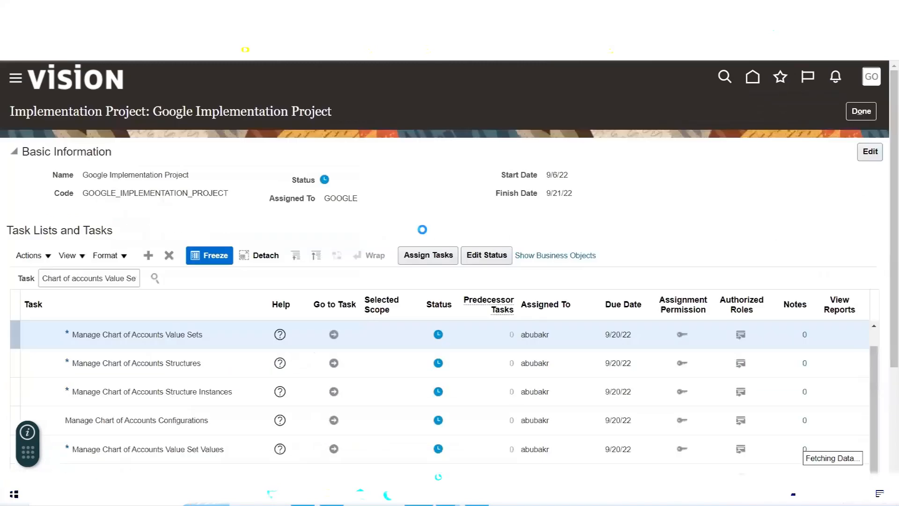
{"action": "triple_click", "coordinate": [100, 279]}
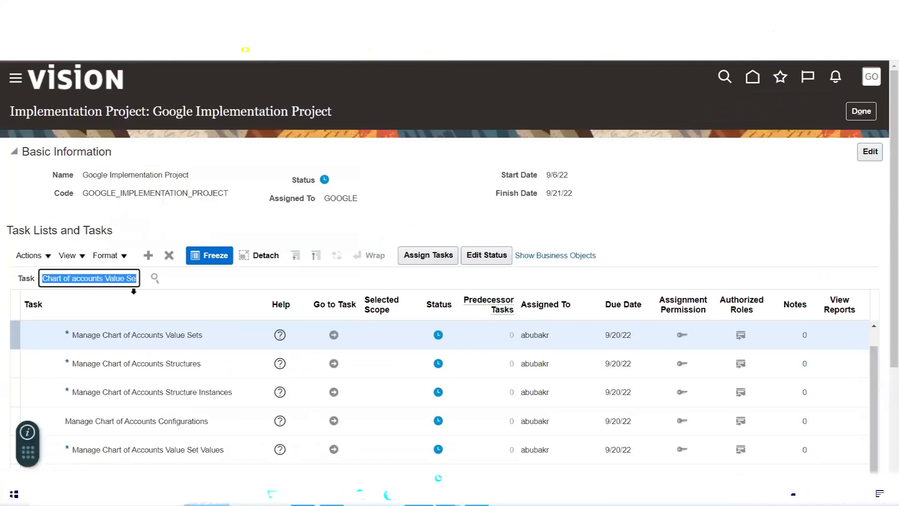
{"action": "left_click", "coordinate": [156, 278]}
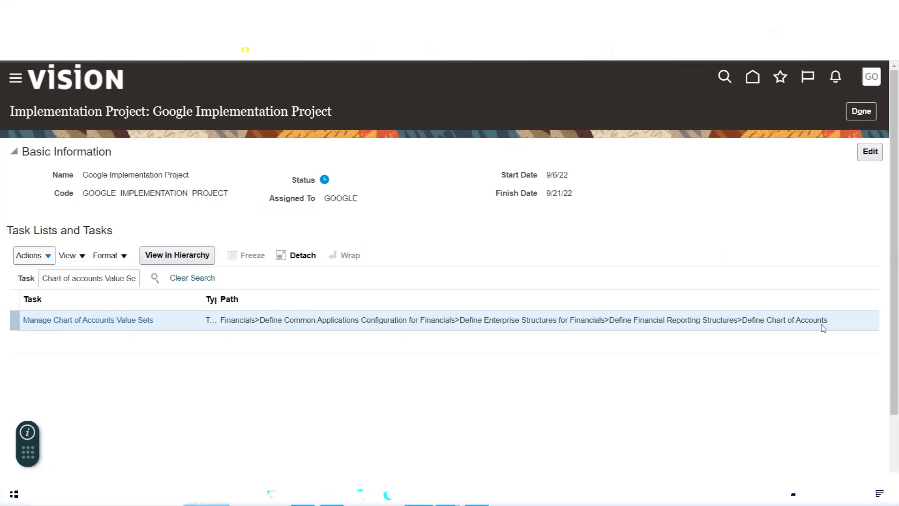
{"action": "left_click", "coordinate": [78, 323]}
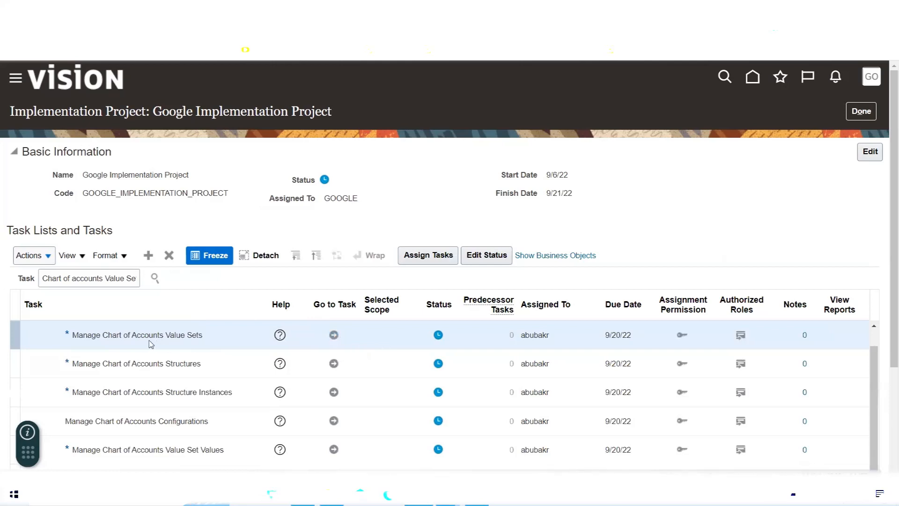
Open Manage Chart of Accounts Value Sets, check the Excel segment list, and create a new value set
{"action": "left_click", "coordinate": [333, 335]}
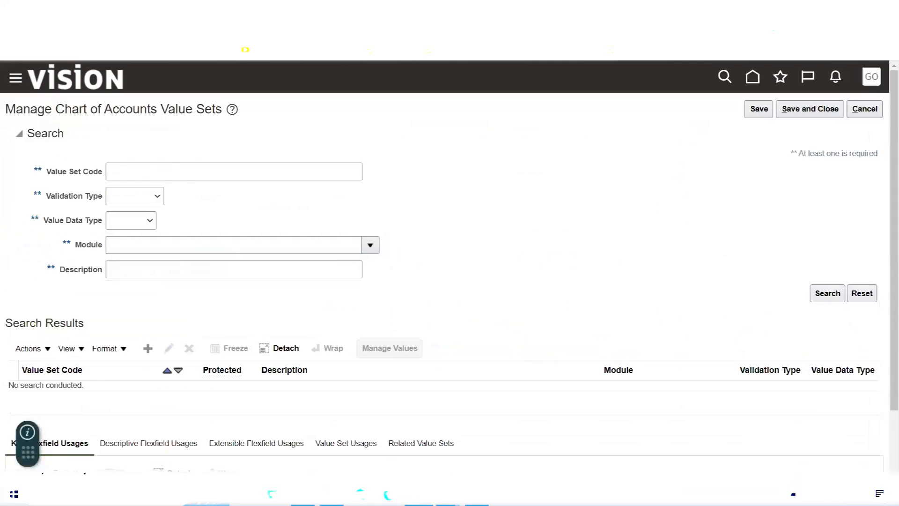
{"action": "key", "text": "alt+Tab"}
{"action": "left_click_drag", "start_coordinate": [480, 239], "coordinate": [485, 326]}
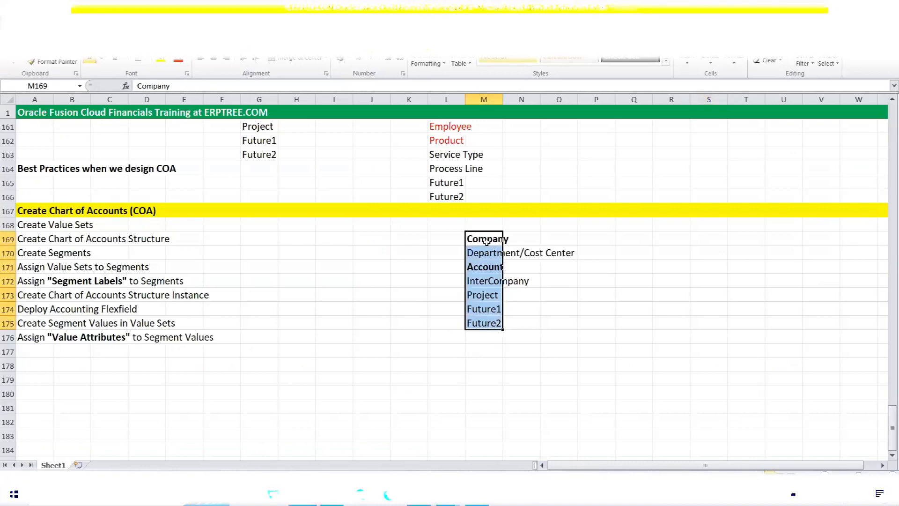
{"action": "left_click", "coordinate": [418, 495]}
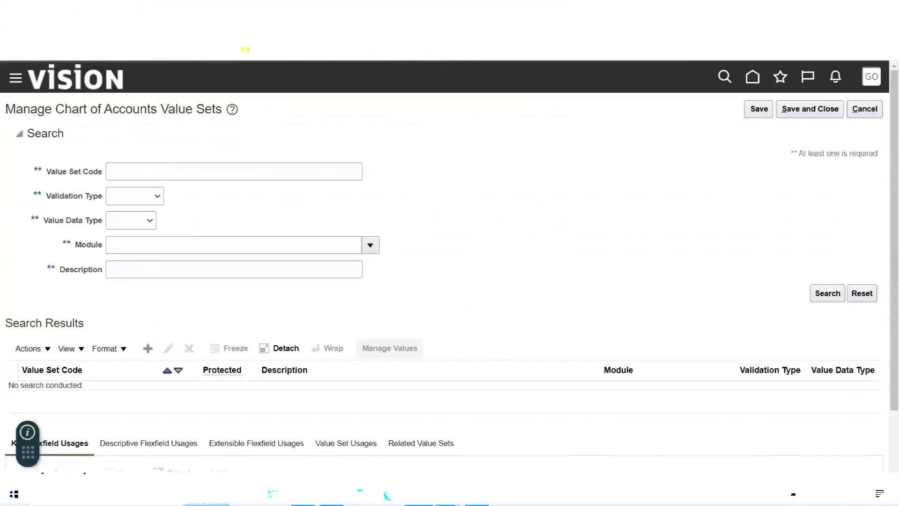
{"action": "left_click", "coordinate": [146, 353]}
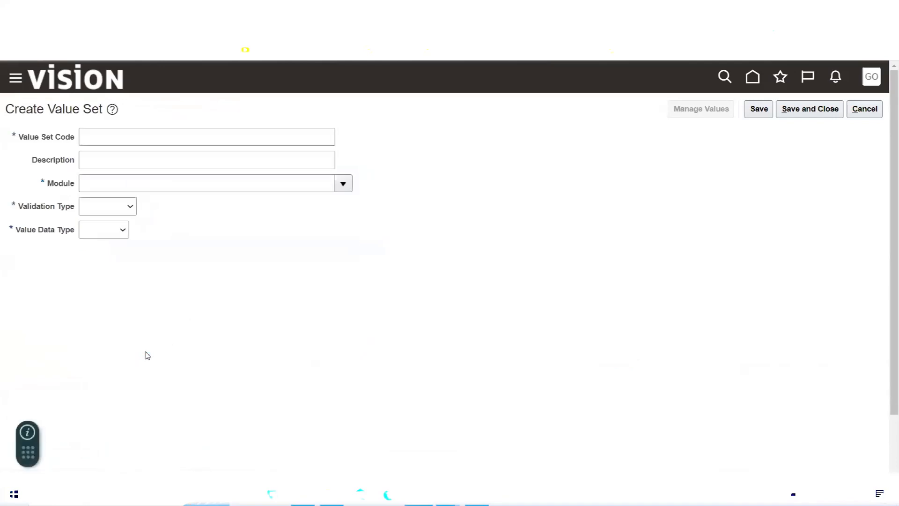
Type the code 'Google Company Value Set', trim it to 'Google Company', and paste that into Description
{"action": "left_click", "coordinate": [113, 136]}
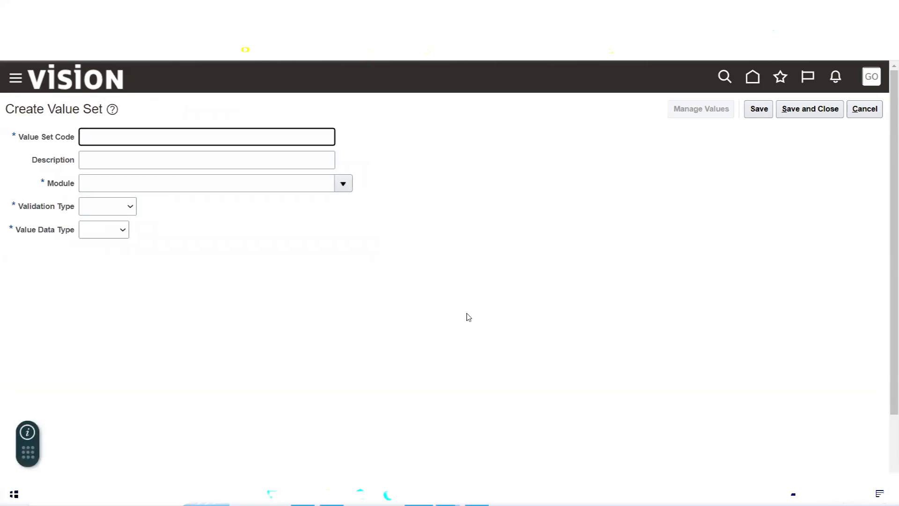
{"action": "type", "text": "Google Company Value Set"}
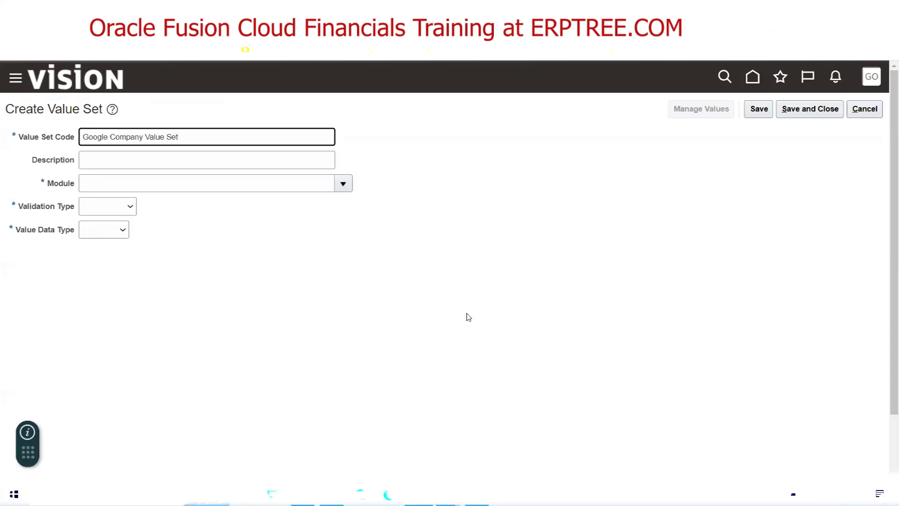
{"action": "key", "text": "BackSpace"}
{"action": "key", "text": "BackSpace"}
{"action": "key", "text": "BackSpace"}
{"action": "key", "text": "BackSpace"}
{"action": "key", "text": "BackSpace"}
{"action": "key", "text": "BackSpace"}
{"action": "key", "text": "BackSpace"}
{"action": "key", "text": "BackSpace"}
{"action": "key", "text": "BackSpace"}
{"action": "key", "text": "BackSpace"}
{"action": "left_click_drag", "start_coordinate": [144, 137], "coordinate": [78, 143]}
{"action": "key", "text": "ctrl+c"}
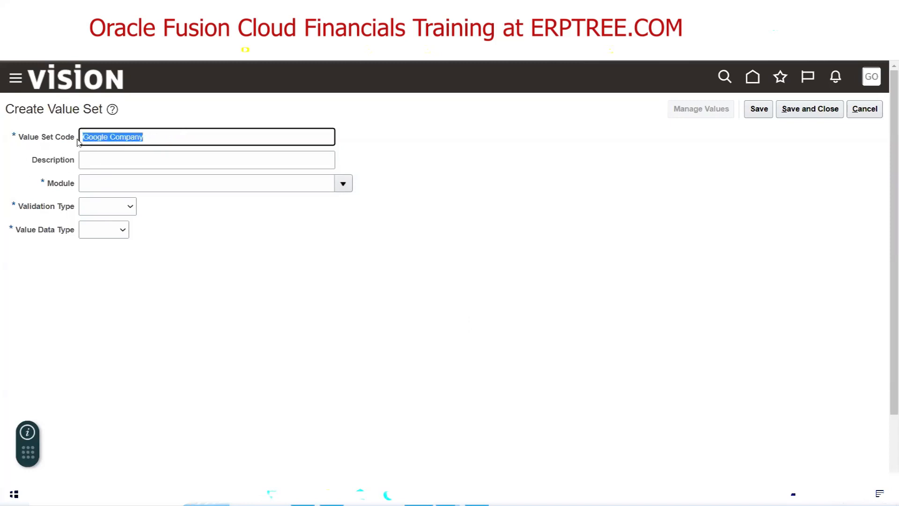
{"action": "left_click", "coordinate": [96, 167]}
{"action": "key", "text": "ctrl+v"}
{"action": "left_click", "coordinate": [191, 227]}
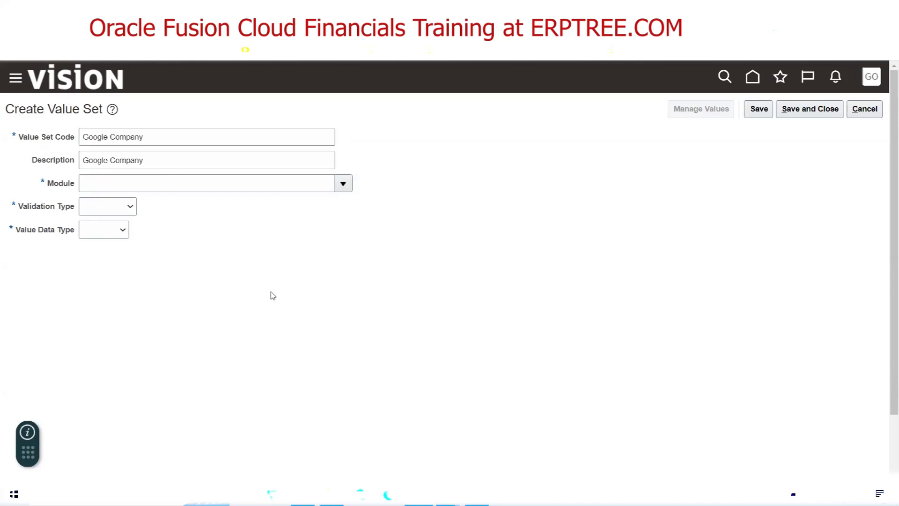
{"action": "key", "text": "alt+Tab"}
{"action": "scroll", "coordinate": [378, 353], "scroll_direction": "up", "scroll_amount": 12}
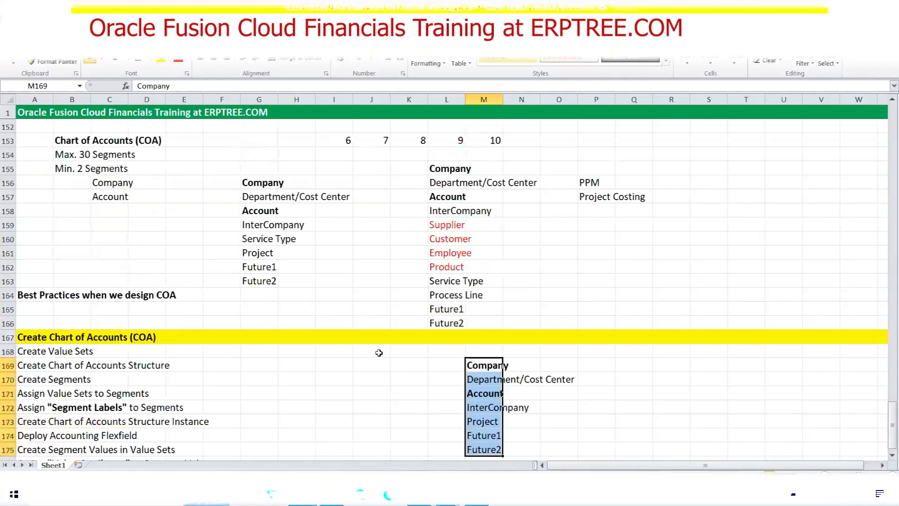
{"action": "left_click", "coordinate": [719, 379]}
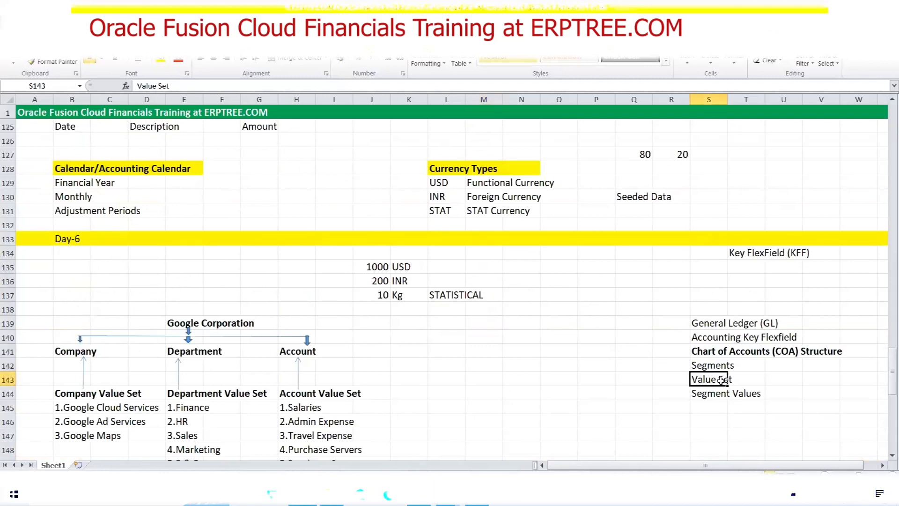
{"action": "left_click", "coordinate": [708, 365]}
{"action": "left_click_drag", "start_coordinate": [702, 351], "coordinate": [825, 354]}
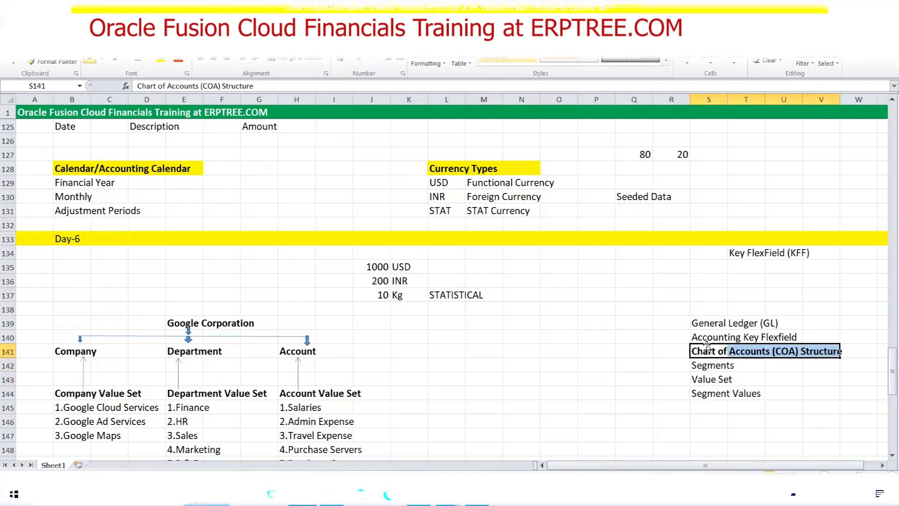
{"action": "left_click_drag", "start_coordinate": [703, 337], "coordinate": [794, 341]}
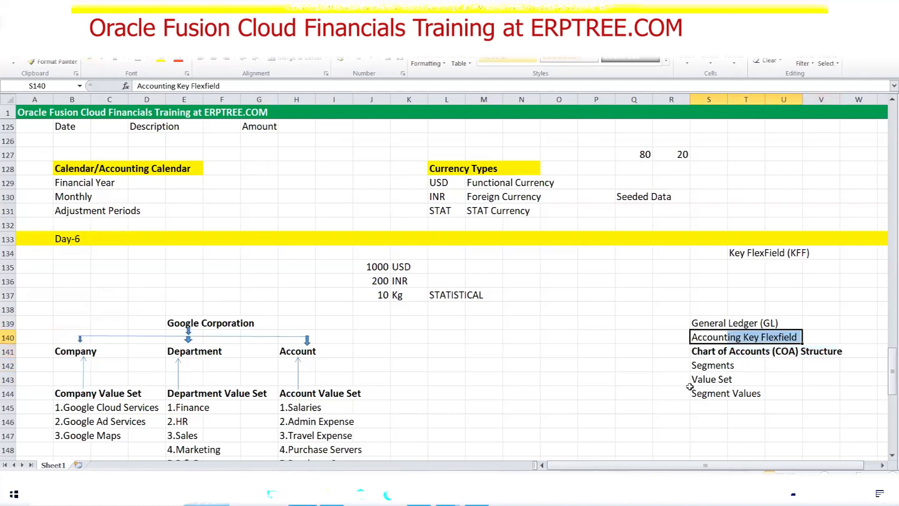
{"action": "left_click_drag", "start_coordinate": [703, 325], "coordinate": [774, 323]}
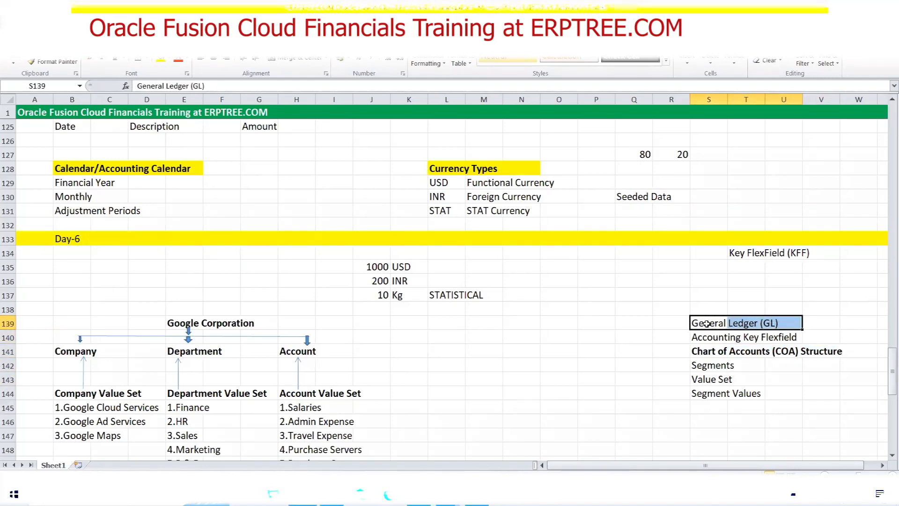
{"action": "left_click", "coordinate": [707, 323]}
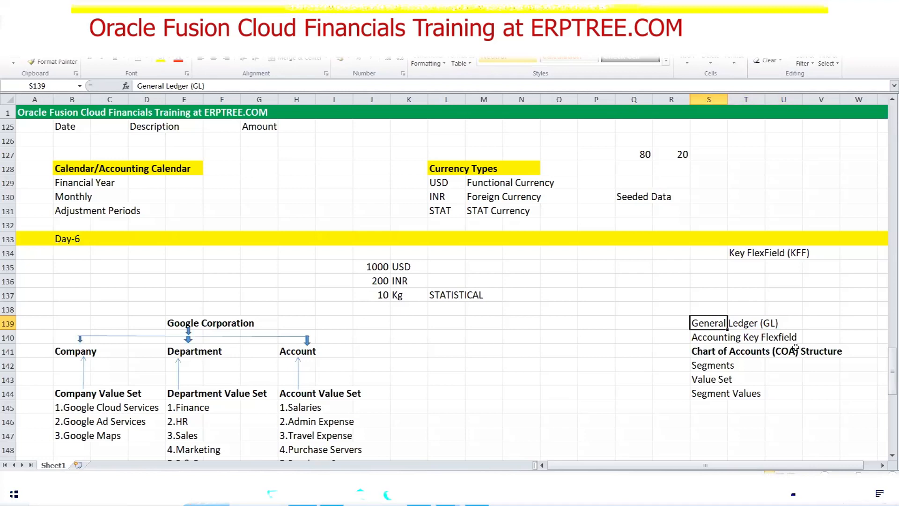
{"action": "left_click", "coordinate": [714, 381]}
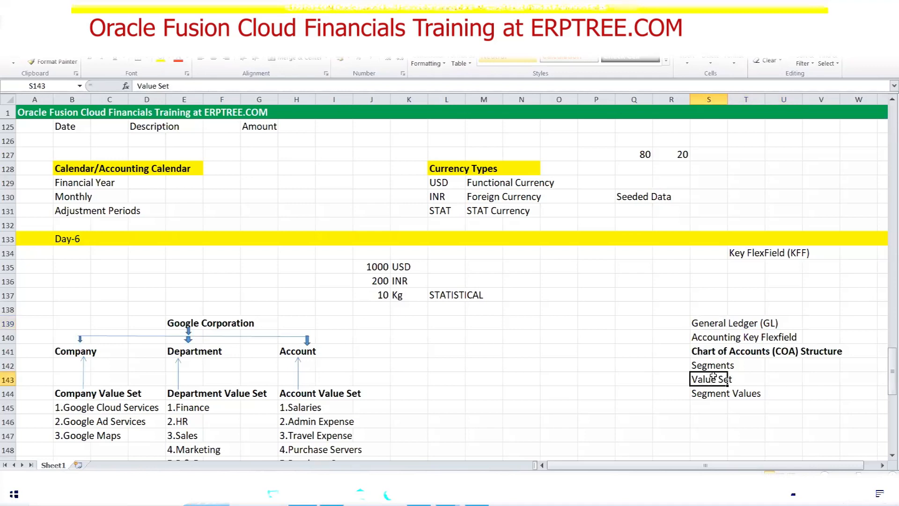
{"action": "left_click_drag", "start_coordinate": [701, 323], "coordinate": [782, 326]}
{"action": "left_click", "coordinate": [418, 495]}
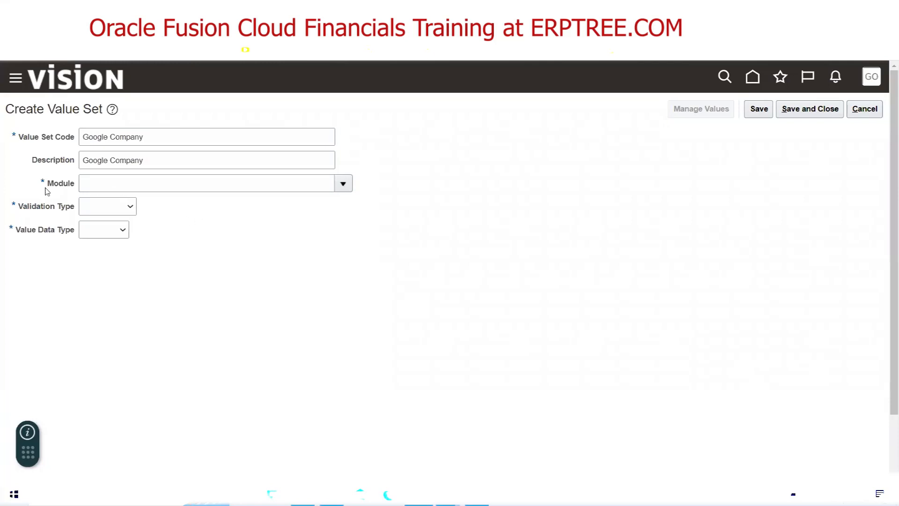
Pick General Ledger from the Module drop-down list
{"action": "left_click", "coordinate": [344, 185]}
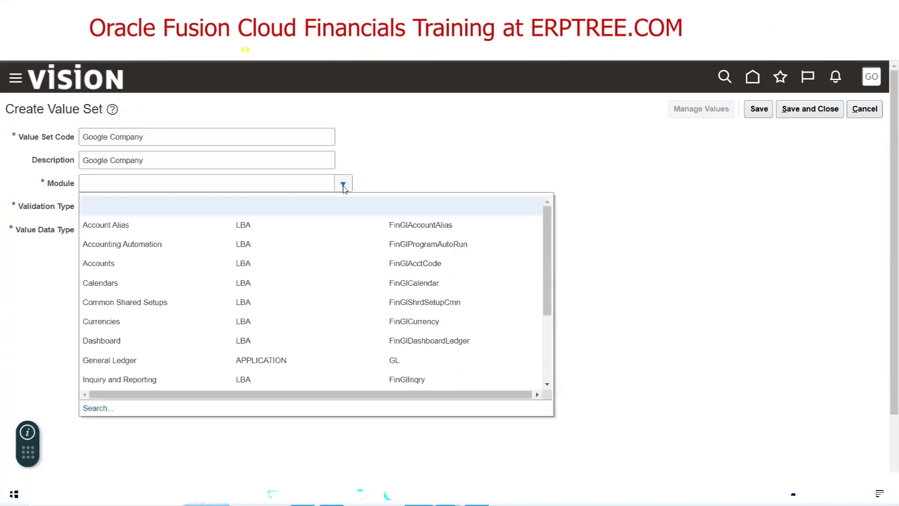
{"action": "left_click", "coordinate": [126, 360]}
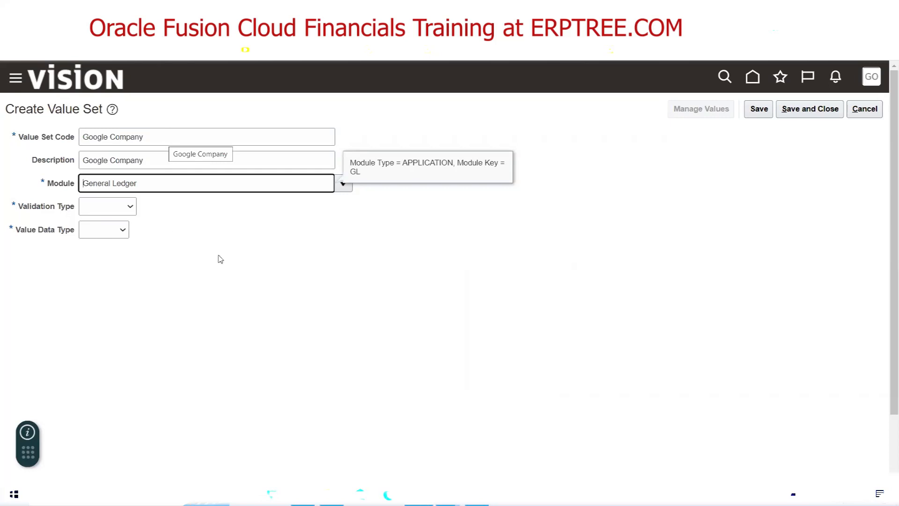
{"action": "scroll", "coordinate": [298, 341], "scroll_direction": "up", "scroll_amount": 18}
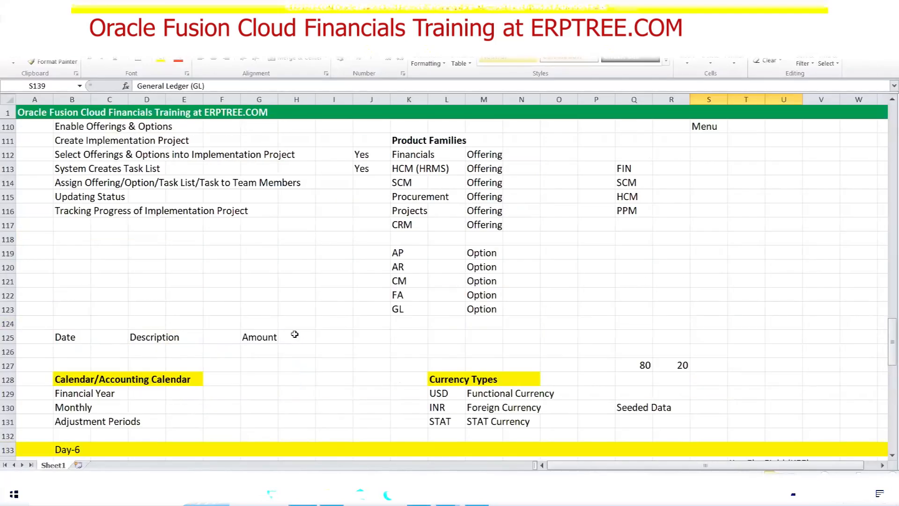
Select the three Google Corporation Company Value Set entries in the Excel notes, then go back to the browser
{"action": "scroll", "coordinate": [293, 334], "scroll_direction": "down", "scroll_amount": 20}
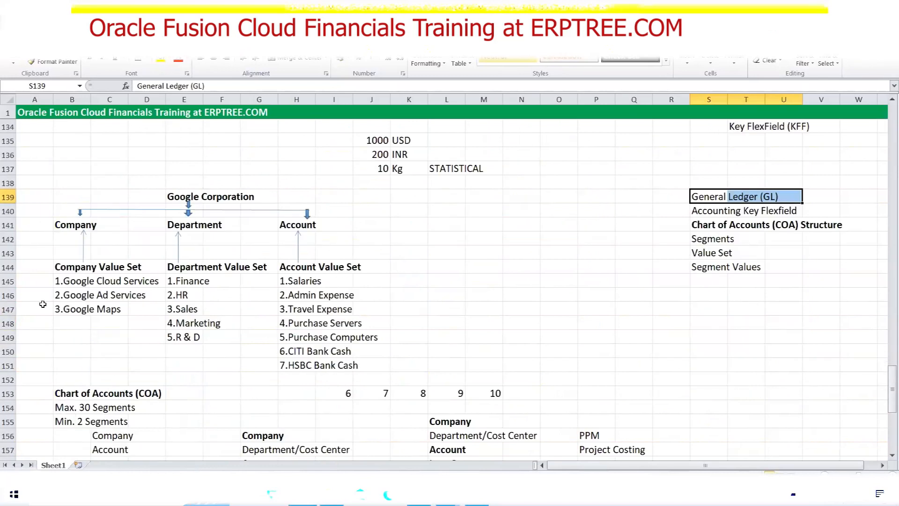
{"action": "left_click_drag", "start_coordinate": [56, 280], "coordinate": [137, 307]}
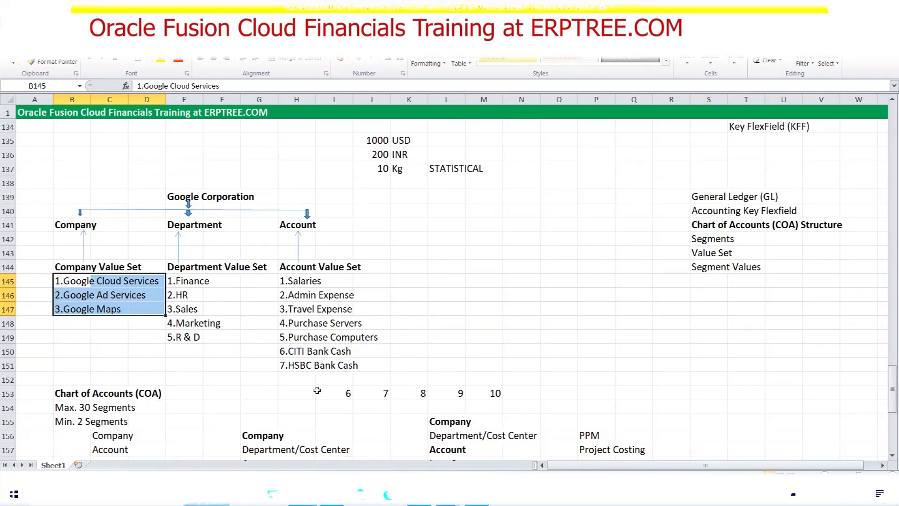
{"action": "left_click", "coordinate": [418, 494]}
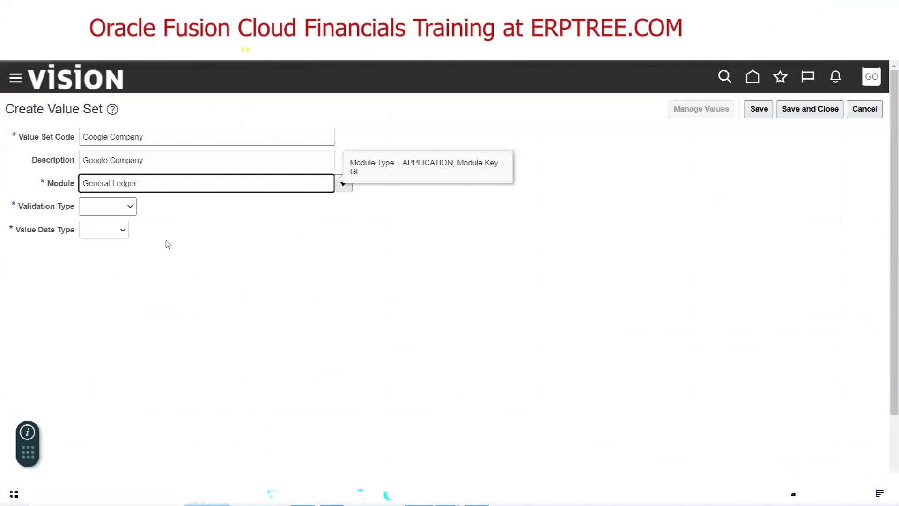
Set the Google Company value set's Validation Type to Independent
{"action": "left_click", "coordinate": [91, 212]}
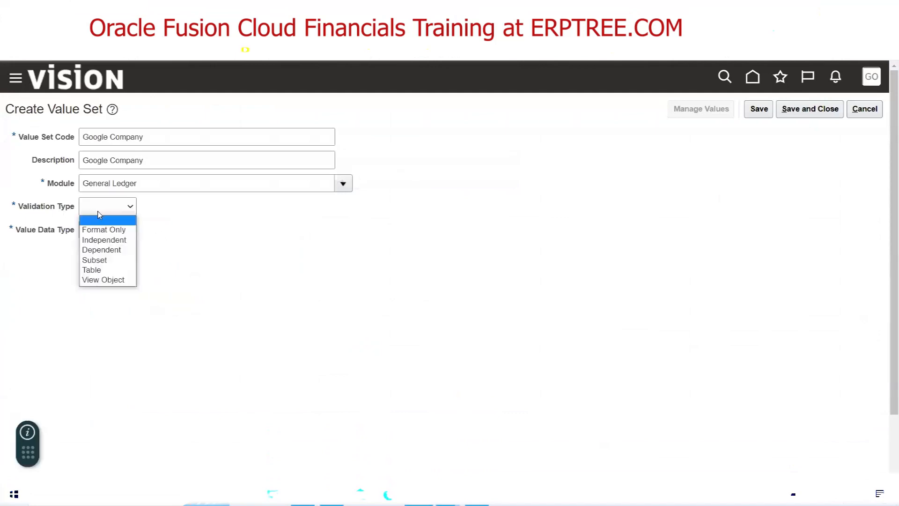
{"action": "left_click", "coordinate": [113, 240]}
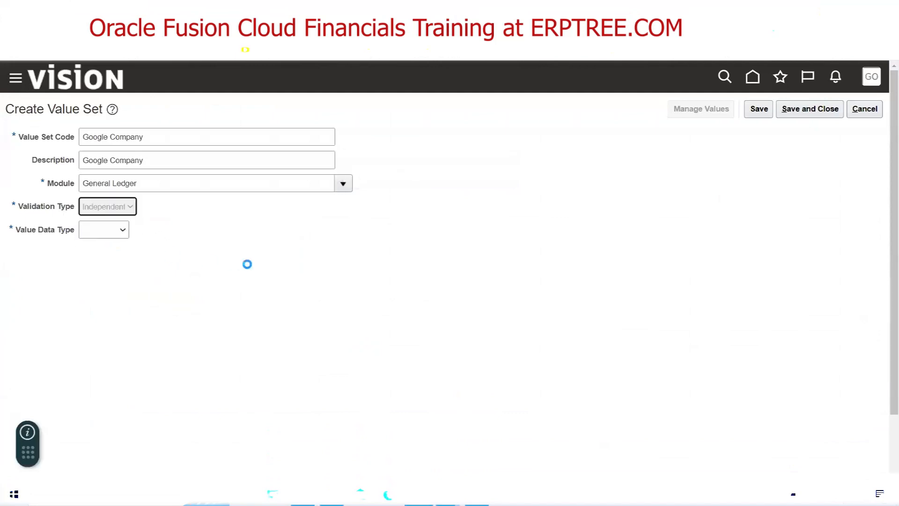
{"action": "left_click_drag", "start_coordinate": [200, 140], "coordinate": [45, 148]}
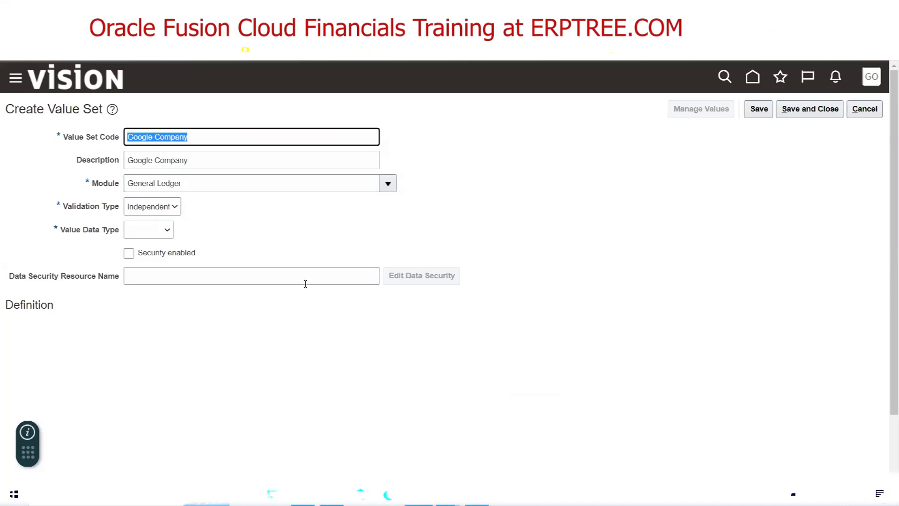
{"action": "left_click", "coordinate": [206, 219]}
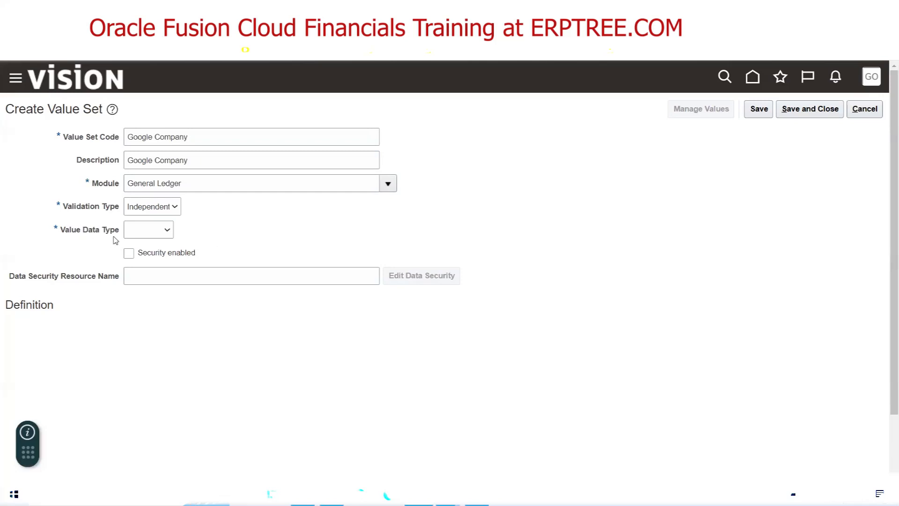
{"action": "left_click", "coordinate": [163, 231]}
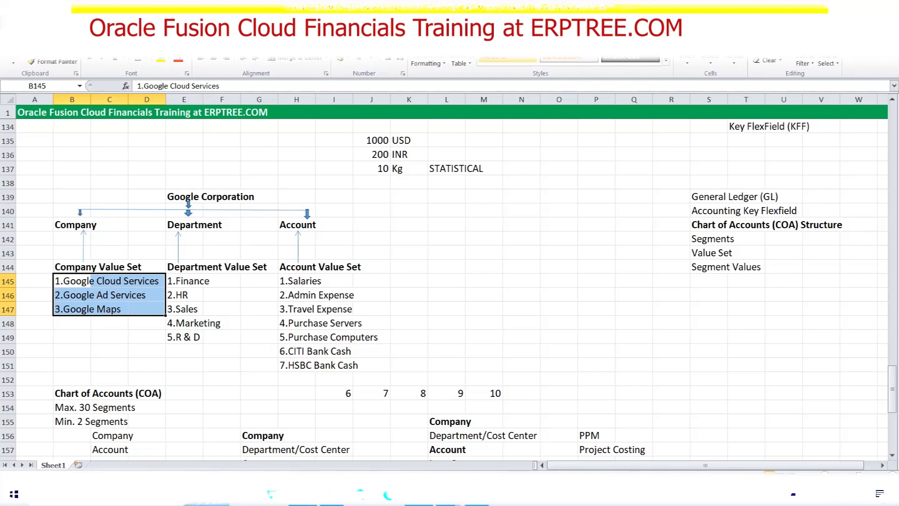
Back in the browser, choose Character as the Value Data Type
{"action": "left_click", "coordinate": [420, 494]}
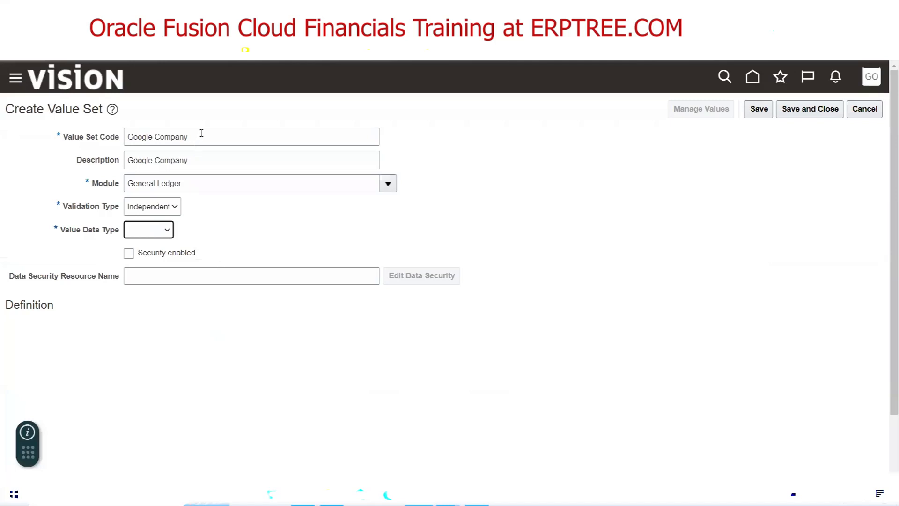
{"action": "left_click", "coordinate": [162, 235]}
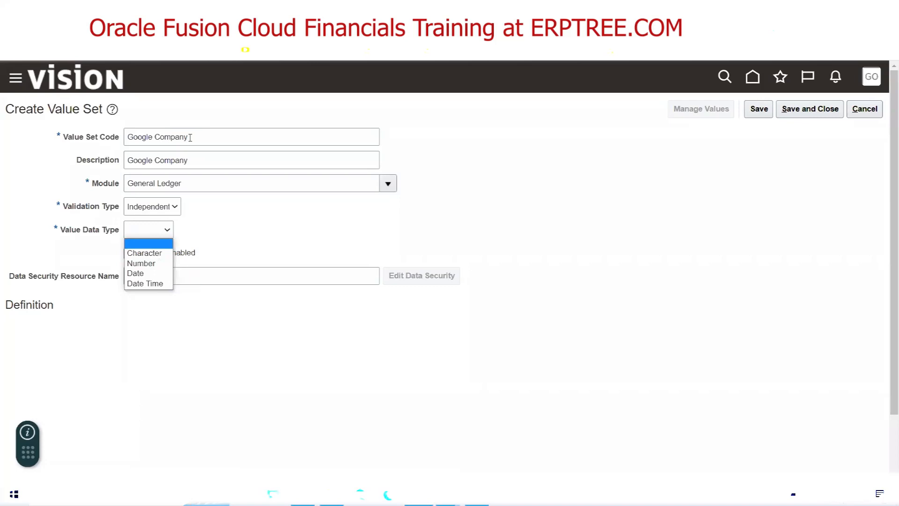
{"action": "left_click", "coordinate": [145, 255]}
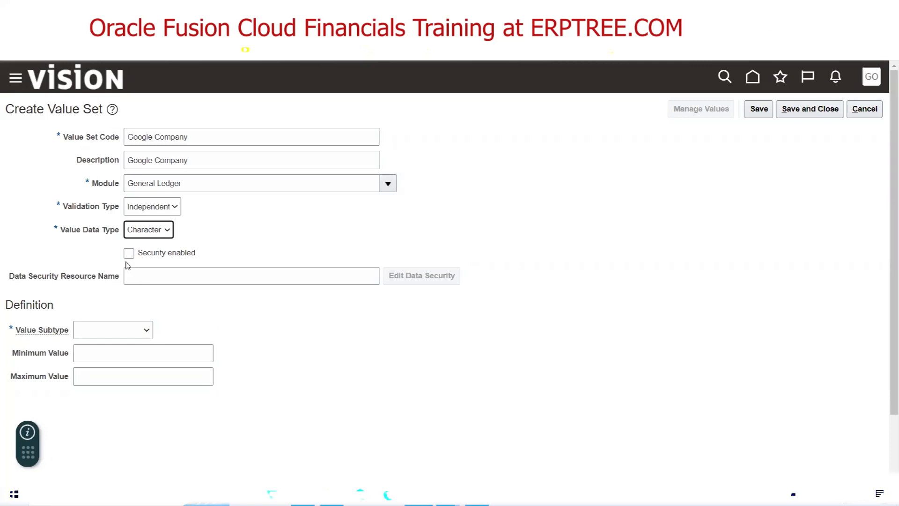
Choose Text as the Value Subtype and put the cursor in Maximum Length
{"action": "left_click_drag", "start_coordinate": [85, 255], "coordinate": [145, 268]}
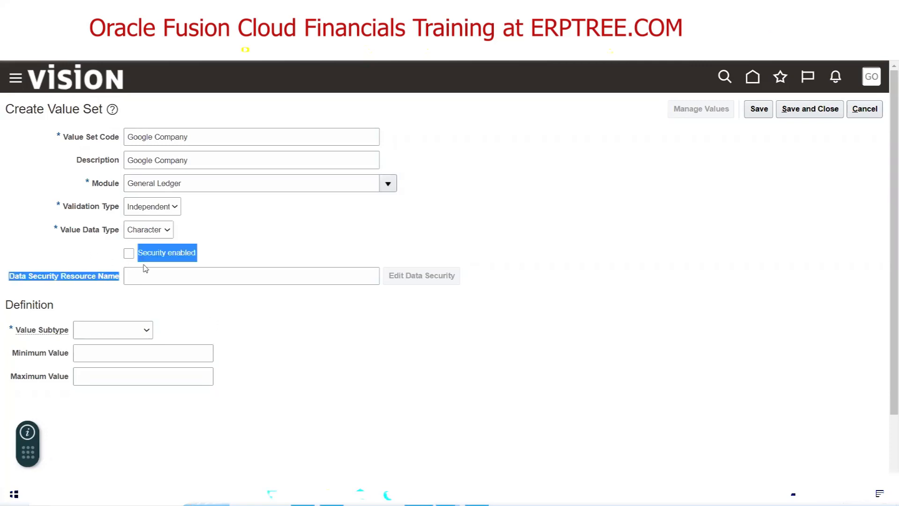
{"action": "left_click", "coordinate": [229, 314]}
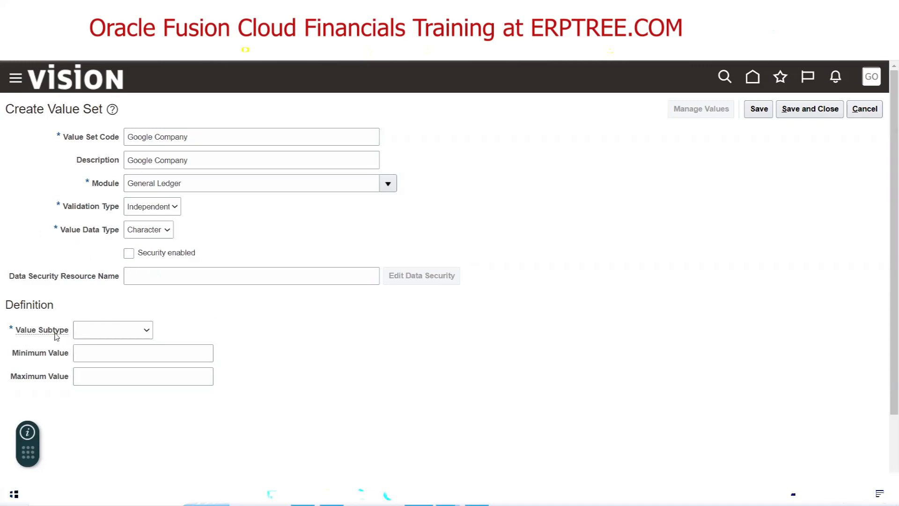
{"action": "left_click", "coordinate": [127, 333]}
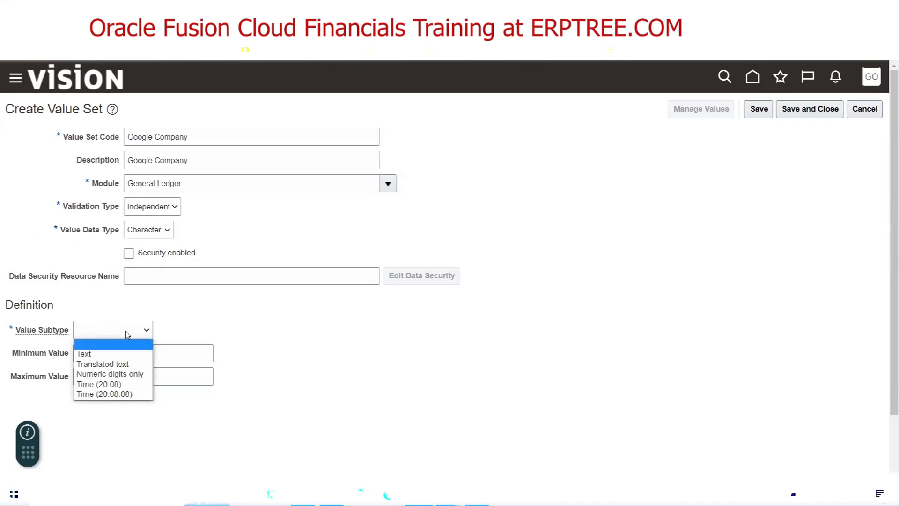
{"action": "left_click", "coordinate": [116, 353]}
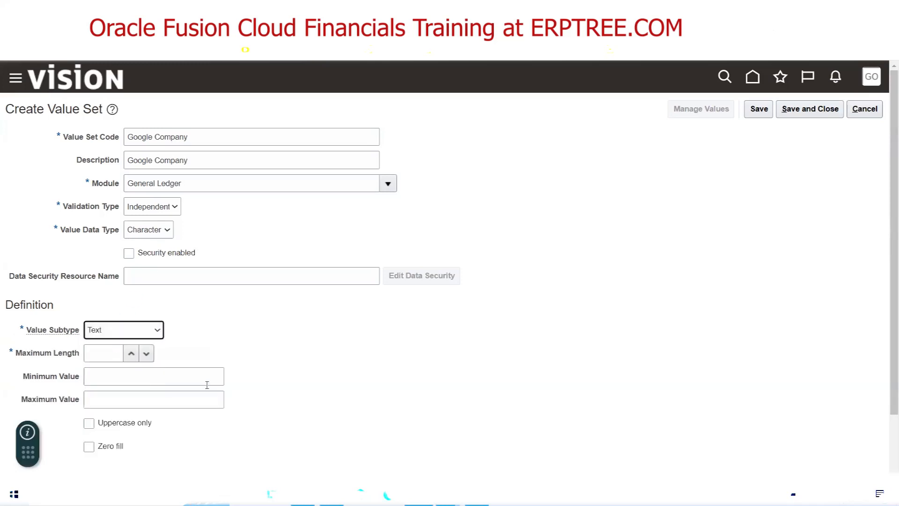
{"action": "left_click", "coordinate": [97, 355]}
{"action": "left_click", "coordinate": [303, 494]}
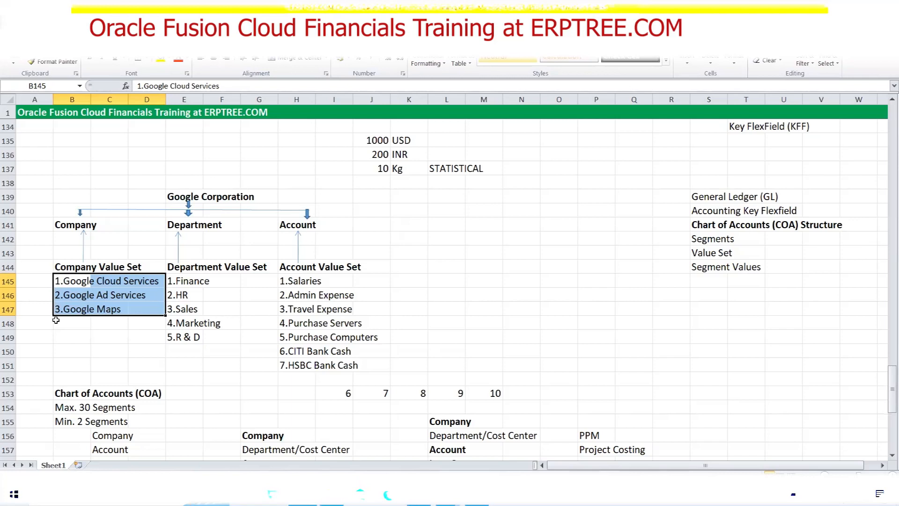
{"action": "left_click", "coordinate": [418, 494]}
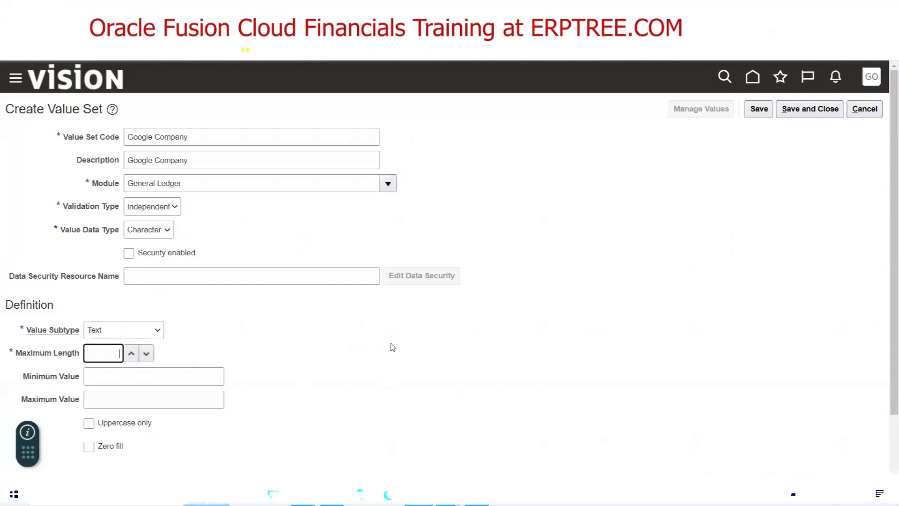
{"action": "key", "text": "alt+Tab"}
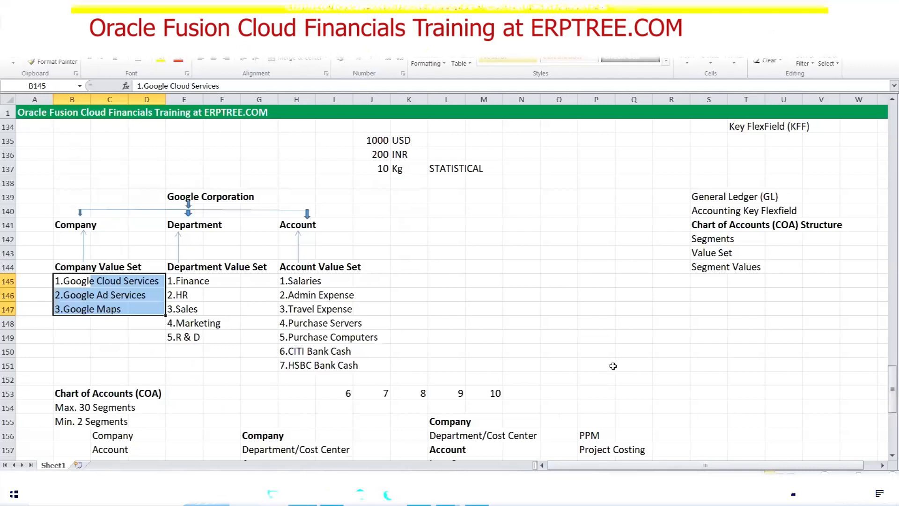
{"action": "left_click", "coordinate": [515, 234]}
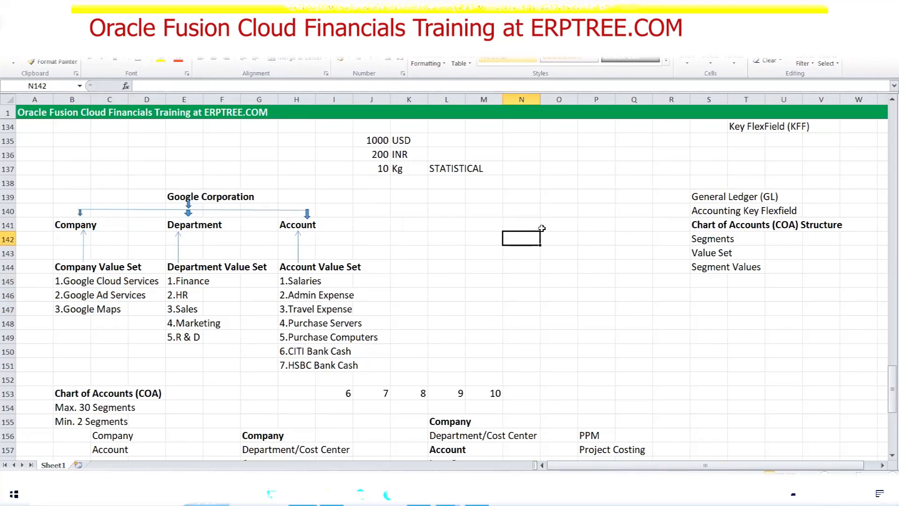
{"action": "left_click_drag", "start_coordinate": [57, 278], "coordinate": [121, 307]}
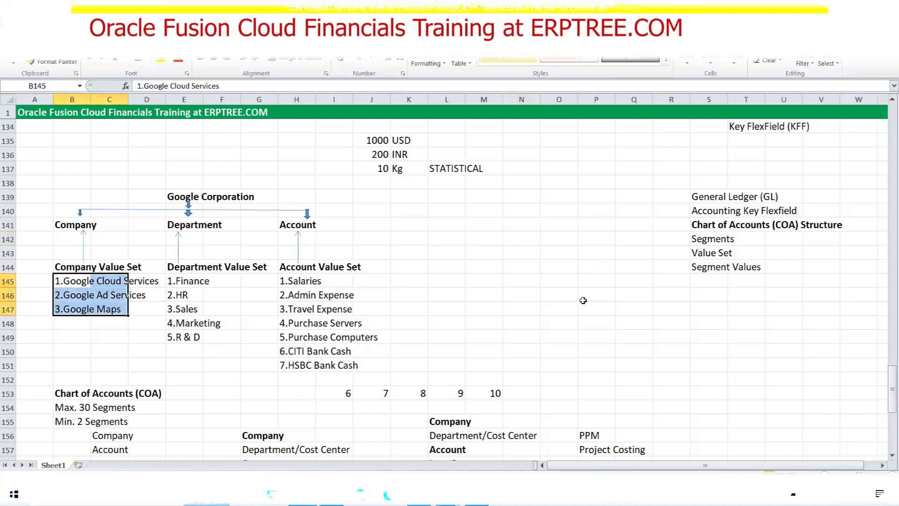
{"action": "left_click", "coordinate": [530, 233]}
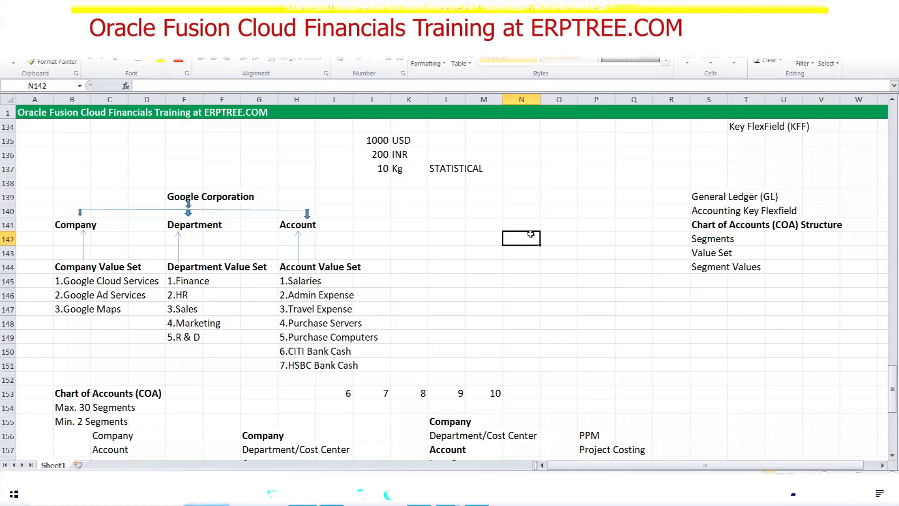
Enter 2 in N142 and 10, 20, 30, 40 below it in column N
{"action": "type", "text": "2"}
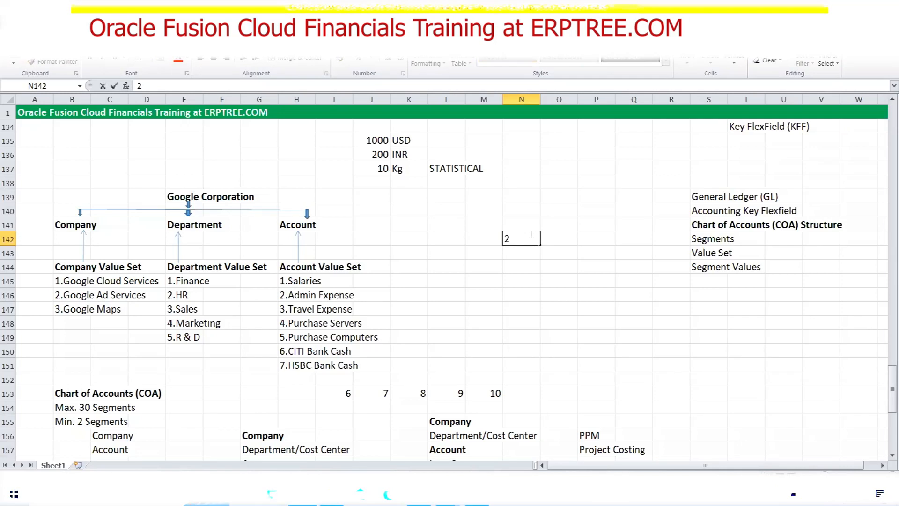
{"action": "left_click", "coordinate": [555, 239]}
{"action": "left_click", "coordinate": [533, 251]}
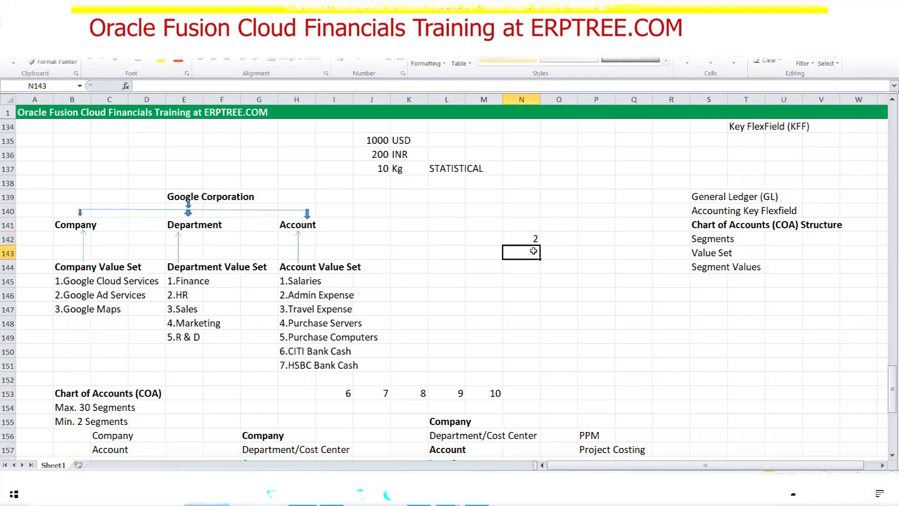
{"action": "type", "text": "10"}
{"action": "key", "text": "Return"}
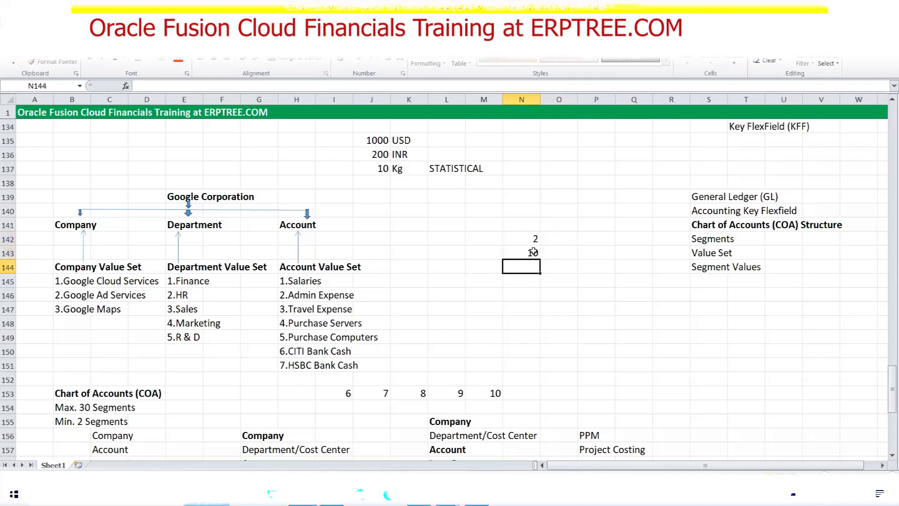
{"action": "type", "text": "20"}
{"action": "key", "text": "Return"}
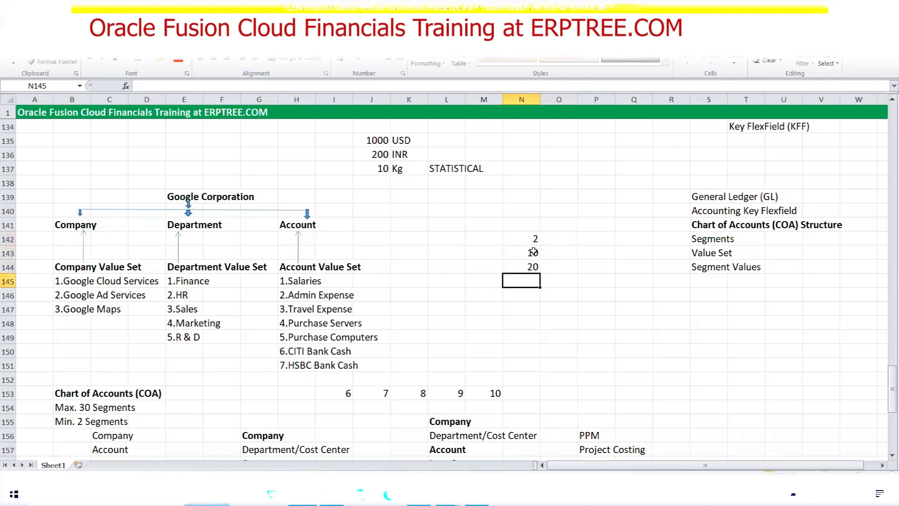
{"action": "type", "text": "30"}
{"action": "key", "text": "Return"}
{"action": "type", "text": "40"}
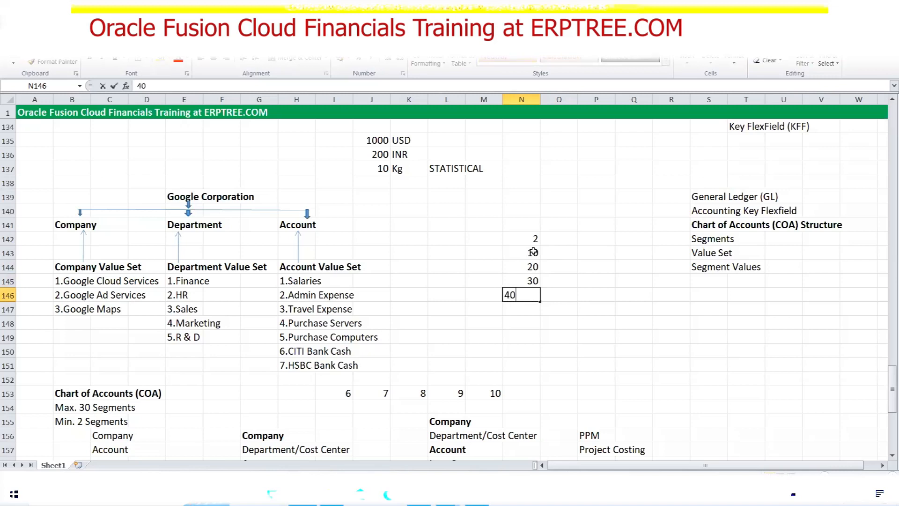
{"action": "left_click", "coordinate": [570, 293]}
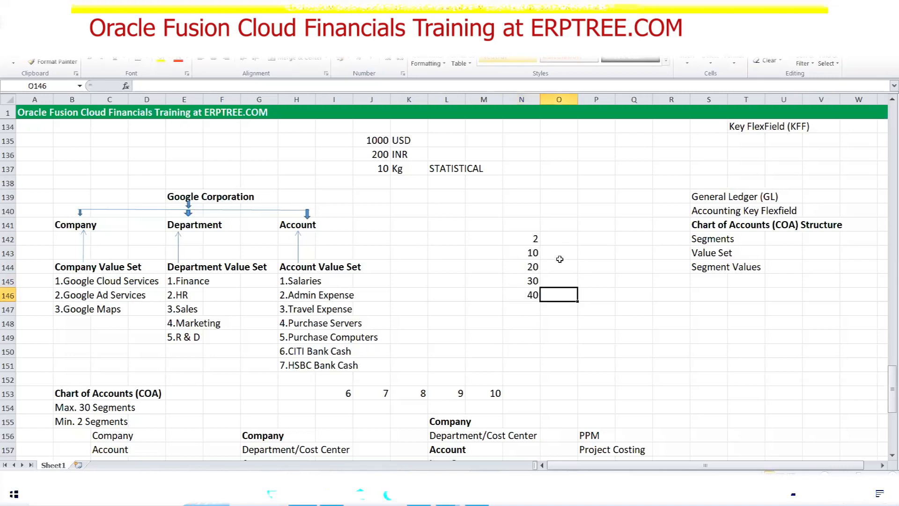
Enter 3 in O142 and 100, 200, 300, 400 below it in column O
{"action": "left_click", "coordinate": [561, 241]}
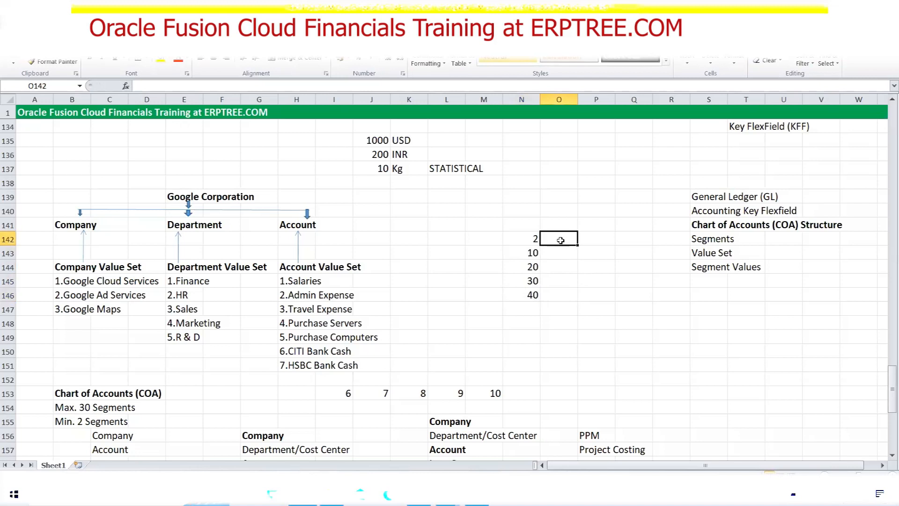
{"action": "type", "text": "3"}
{"action": "left_click", "coordinate": [554, 255]}
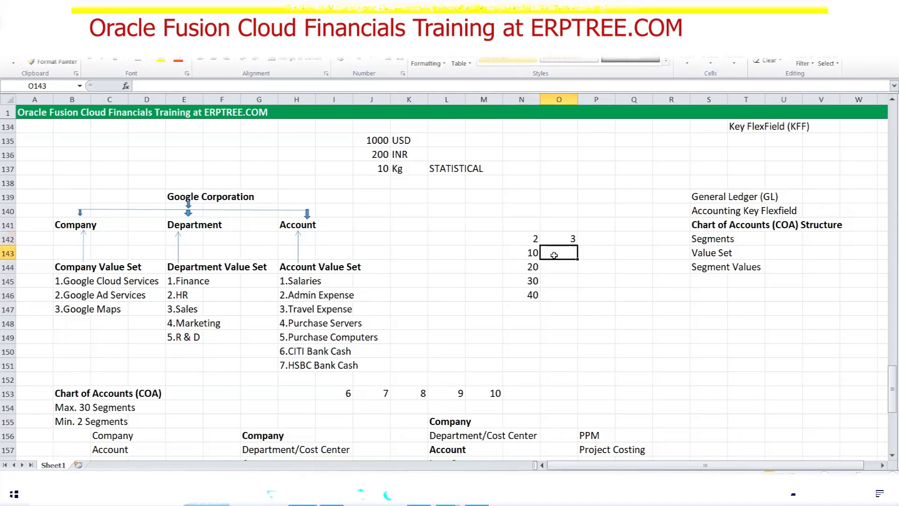
{"action": "type", "text": "100"}
{"action": "key", "text": "Return"}
{"action": "type", "text": "200"}
{"action": "key", "text": "Return"}
{"action": "type", "text": "300"}
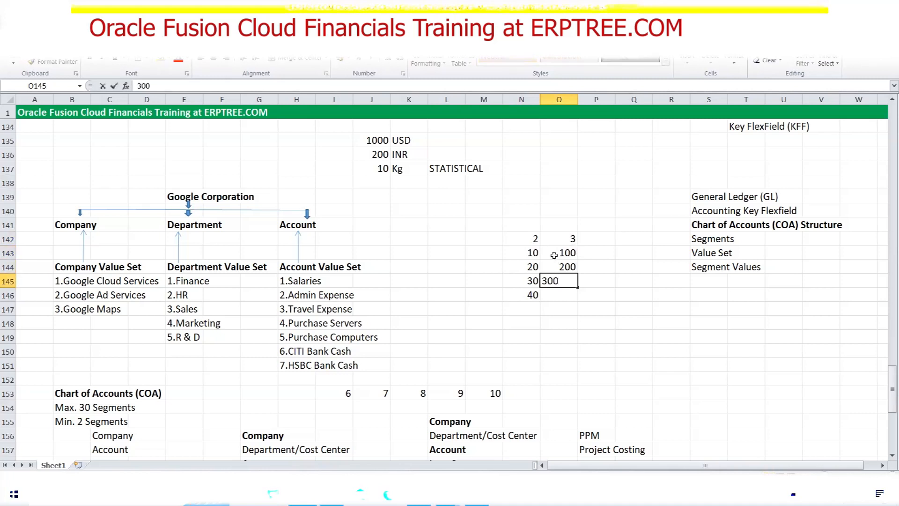
{"action": "key", "text": "Return"}
{"action": "type", "text": "400"}
{"action": "key", "text": "Tab"}
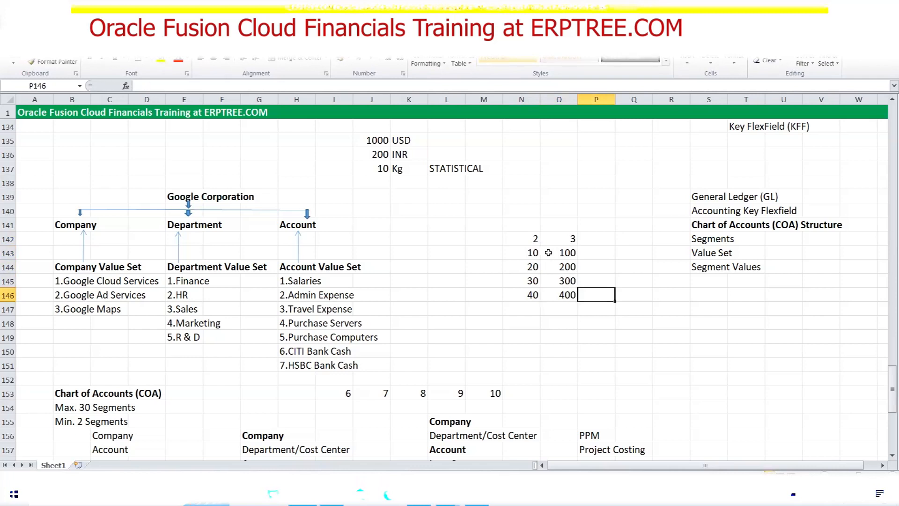
Enter 4 in P142 and 1000, 2000, 3000, 4000 below it in column P
{"action": "left_click", "coordinate": [592, 233]}
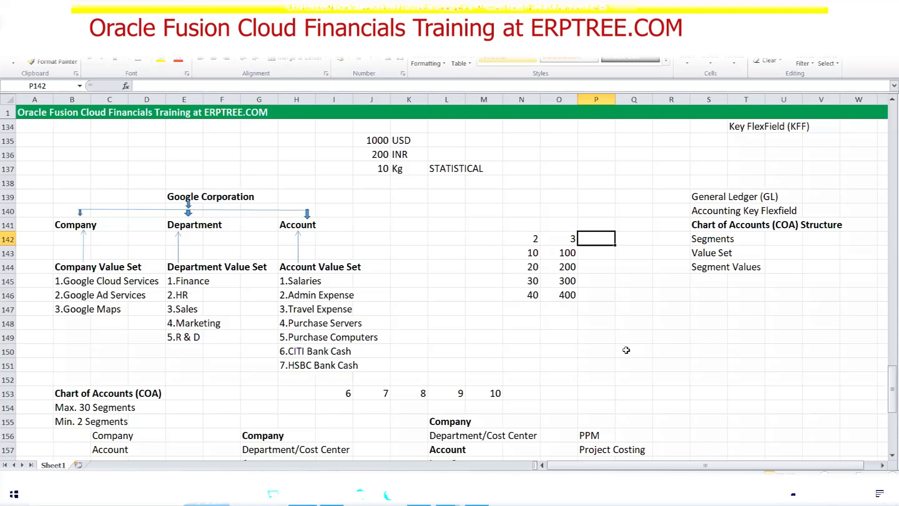
{"action": "type", "text": "4"}
{"action": "key", "text": "Return"}
{"action": "type", "text": "1000"}
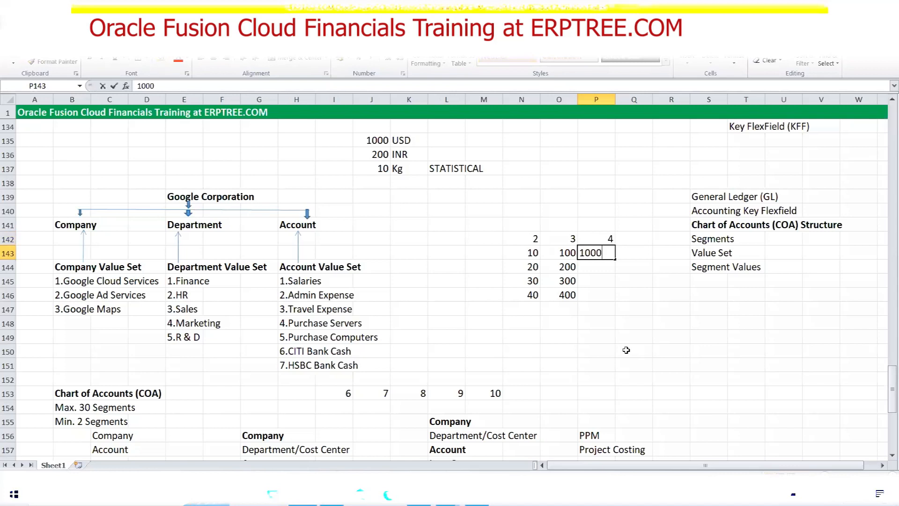
{"action": "key", "text": "Return"}
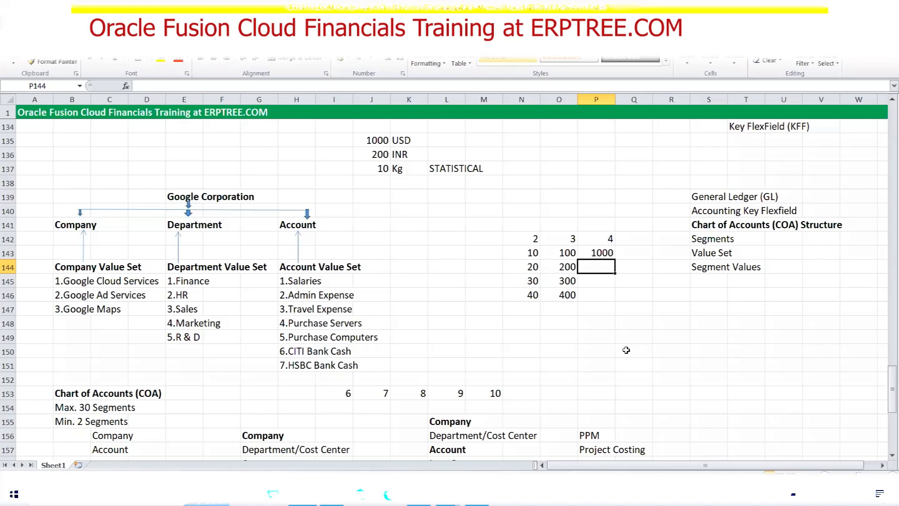
{"action": "type", "text": "2000"}
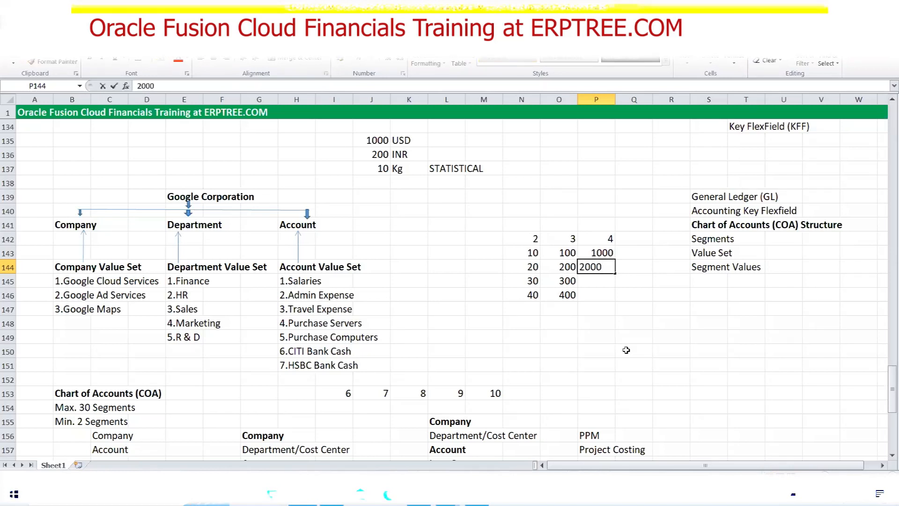
{"action": "key", "text": "Return"}
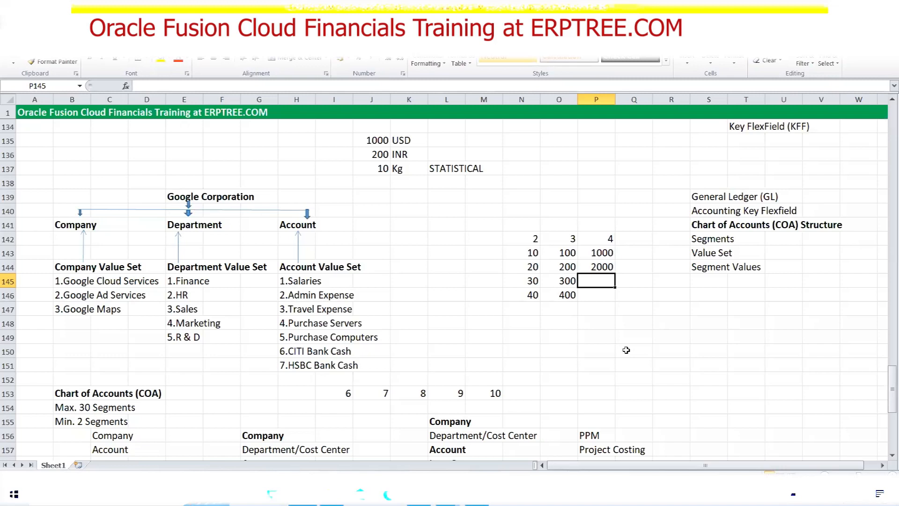
{"action": "type", "text": "3000"}
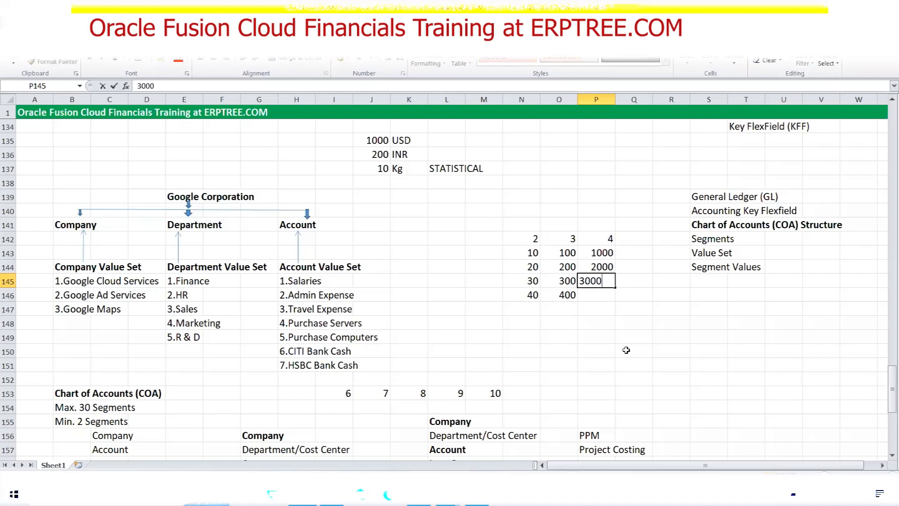
{"action": "key", "text": "Return"}
{"action": "type", "text": "4000"}
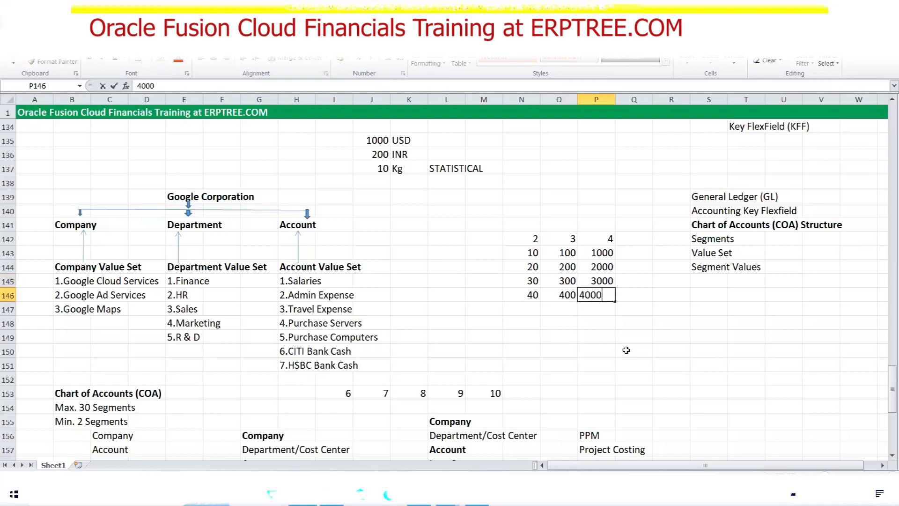
{"action": "key", "text": "Tab"}
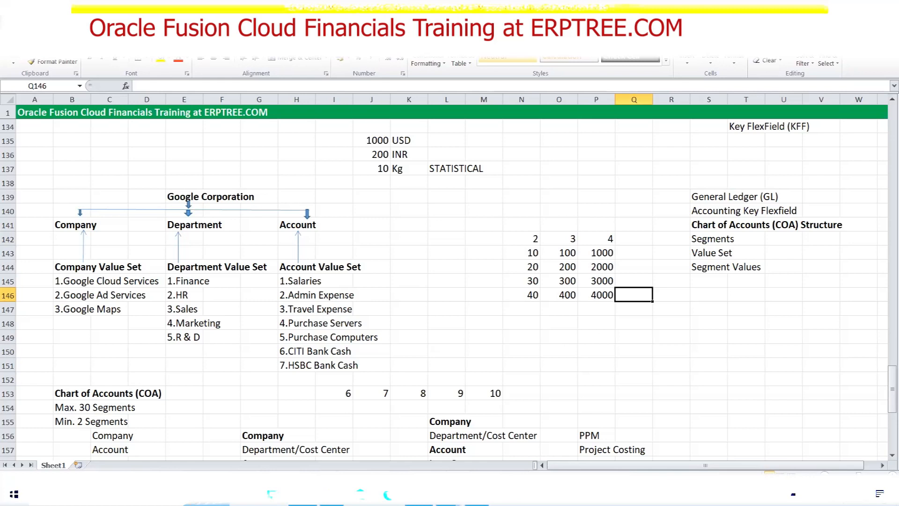
{"action": "key", "text": "alt+Tab"}
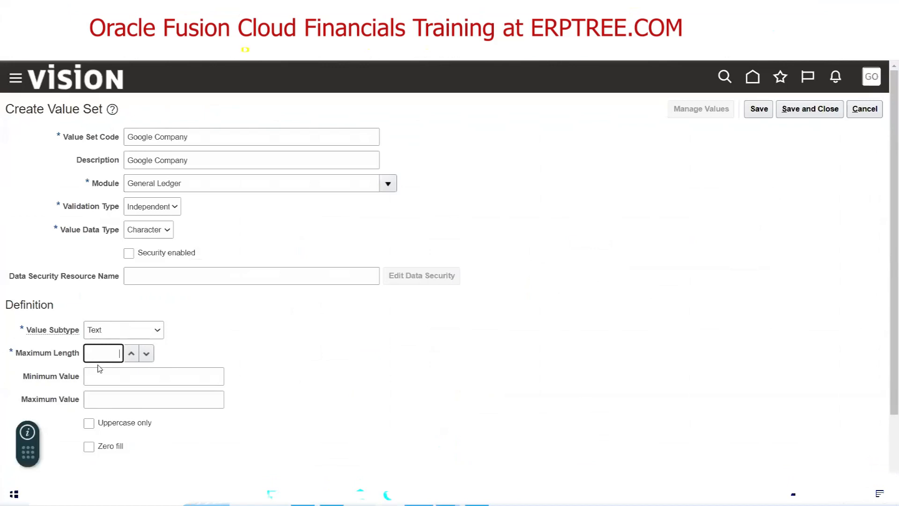
Enter 4 as the value set's Maximum Length
{"action": "type", "text": "4"}
{"action": "left_click", "coordinate": [276, 371]}
{"action": "key", "text": "alt+Tab"}
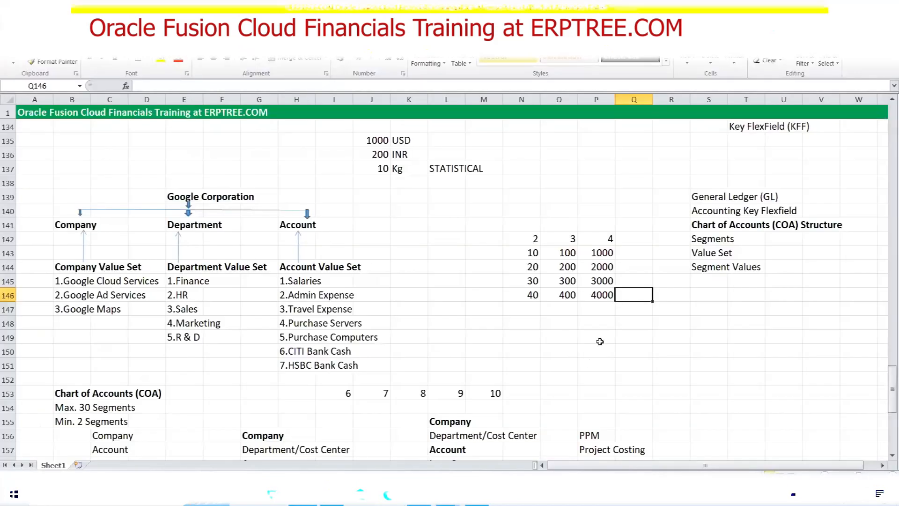
Compare the 1000–4000 examples in column P with the form's Maximum Length of 4
{"action": "left_click_drag", "start_coordinate": [602, 257], "coordinate": [607, 296]}
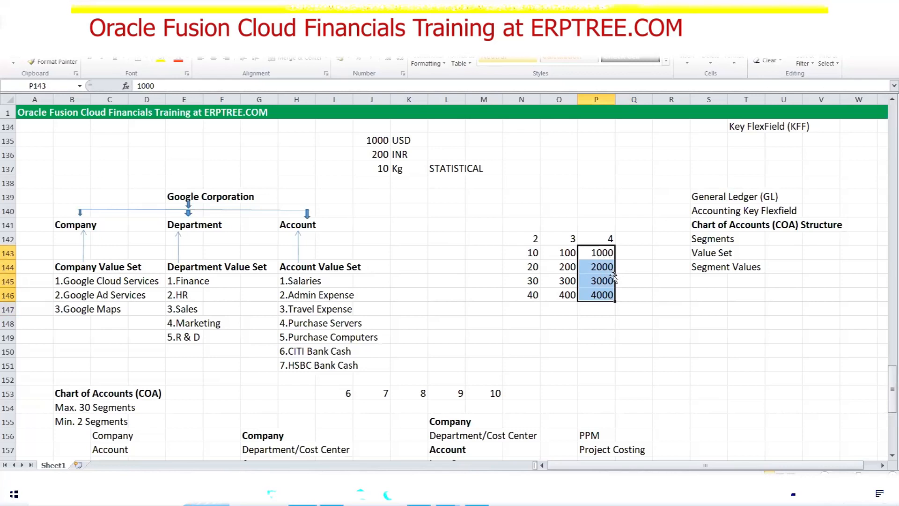
{"action": "left_click_drag", "start_coordinate": [607, 253], "coordinate": [609, 296]}
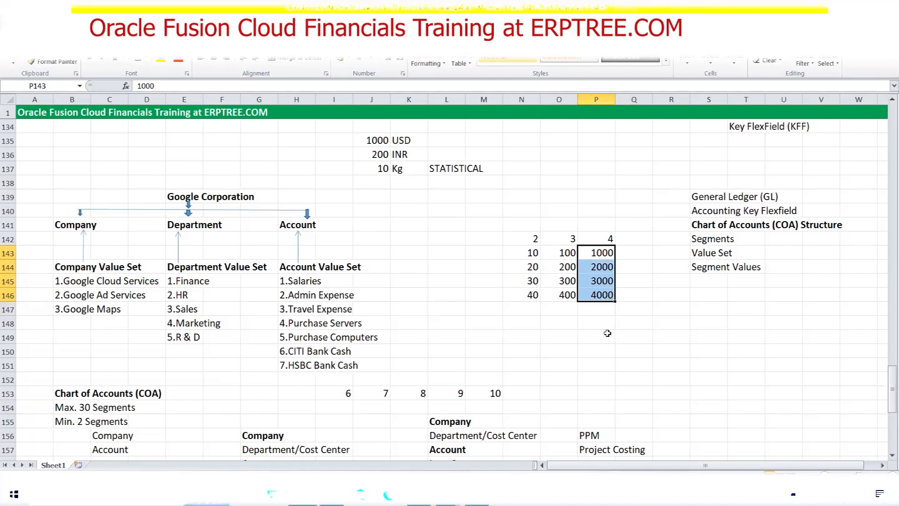
{"action": "left_click", "coordinate": [419, 495]}
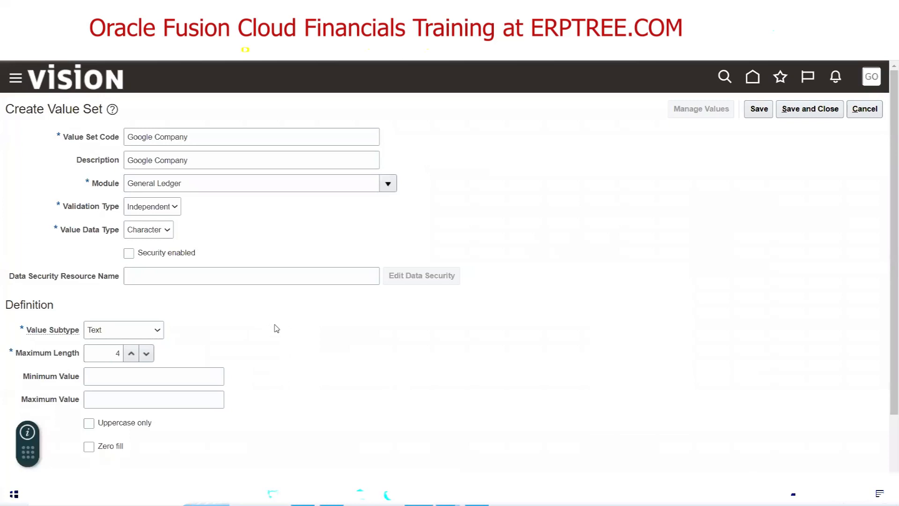
{"action": "scroll", "coordinate": [276, 332], "scroll_direction": "down", "scroll_amount": 1}
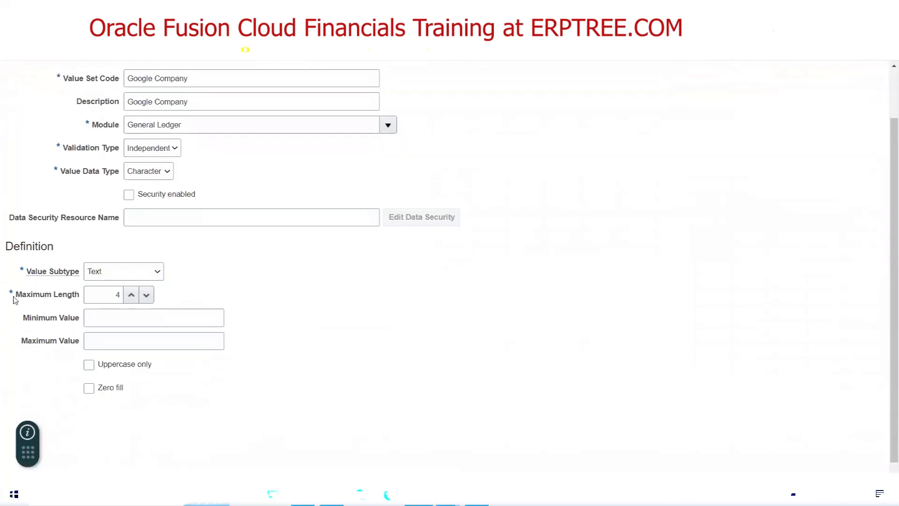
{"action": "left_click", "coordinate": [98, 296]}
{"action": "left_click", "coordinate": [448, 494]}
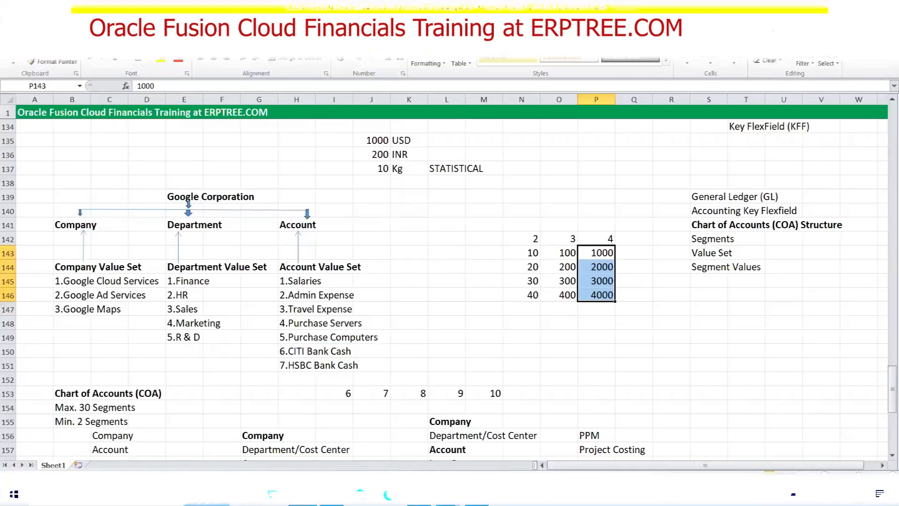
Type 1 in cell R148 and 9999 in cell S148
{"action": "left_click", "coordinate": [656, 321]}
{"action": "type", "text": "1"}
{"action": "left_click", "coordinate": [702, 320]}
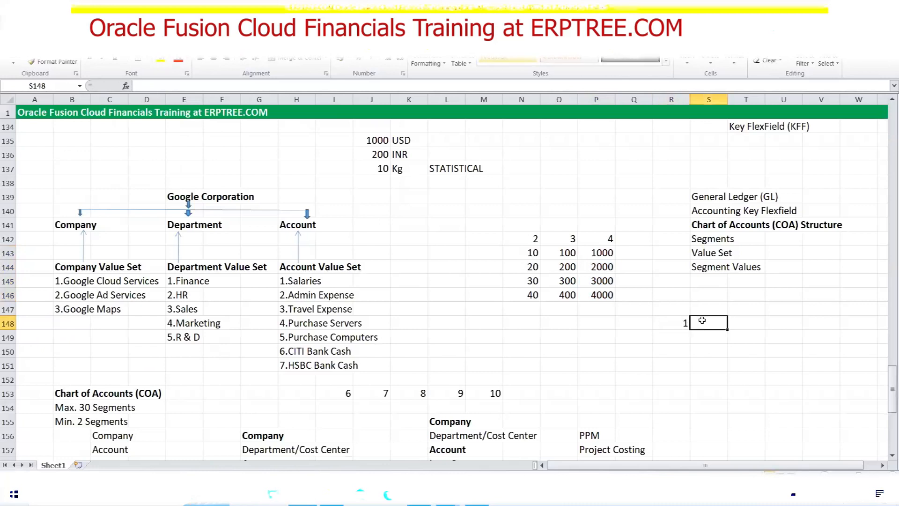
{"action": "type", "text": "9999"}
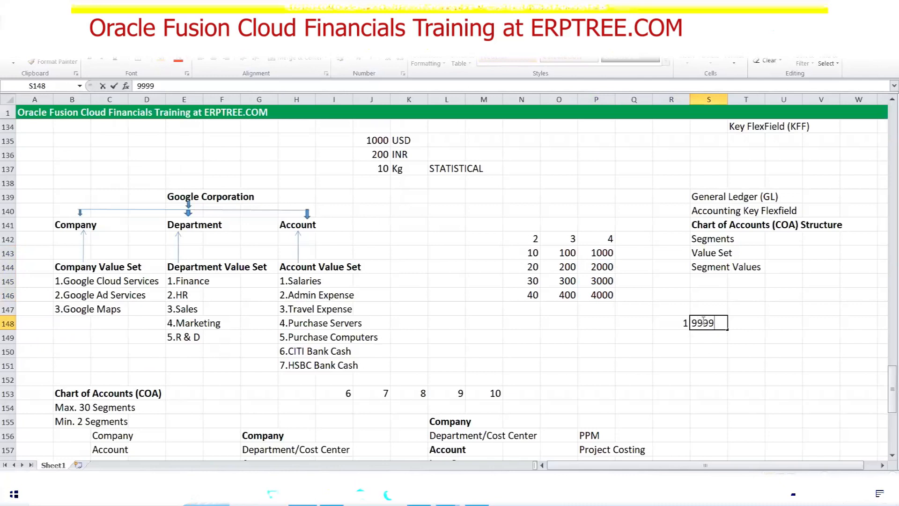
{"action": "key", "text": "Tab"}
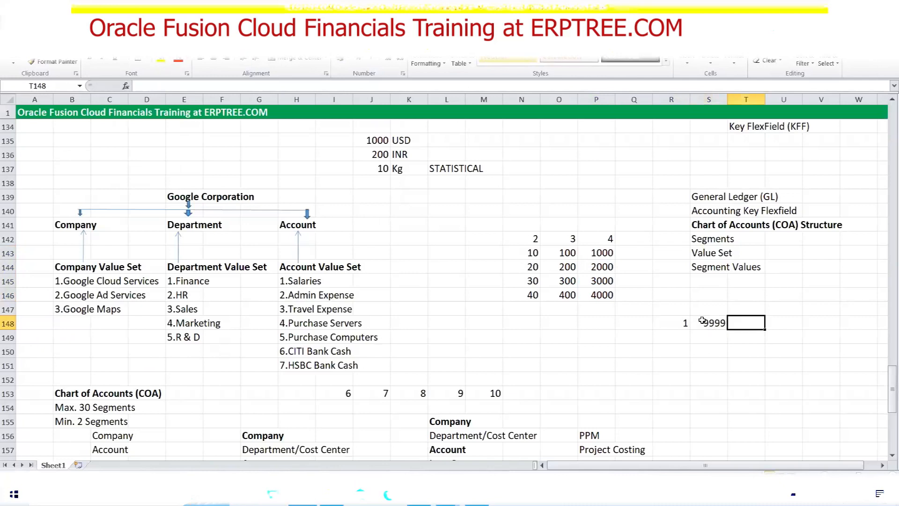
{"action": "left_click", "coordinate": [685, 328]}
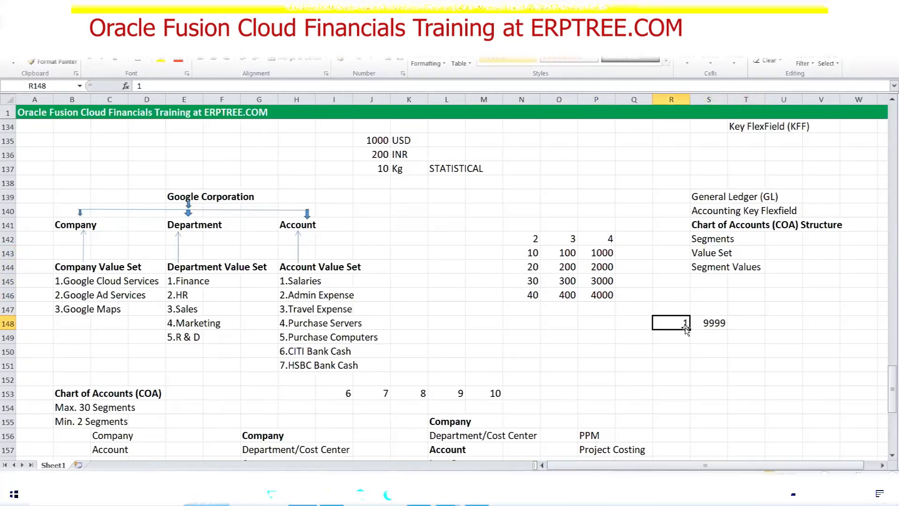
Compare the 1 and 9999 examples against the form's Maximum Length of 4
{"action": "left_click", "coordinate": [419, 496]}
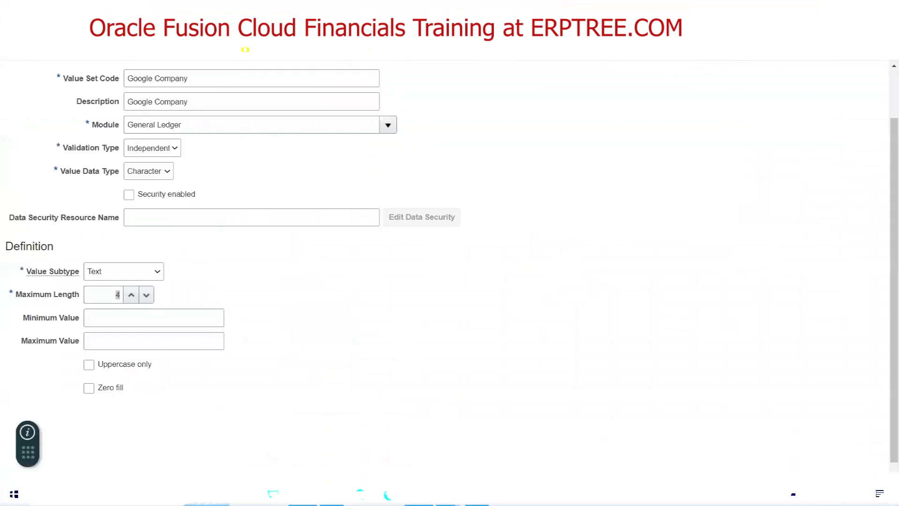
{"action": "left_click", "coordinate": [114, 290]}
{"action": "left_click", "coordinate": [446, 496]}
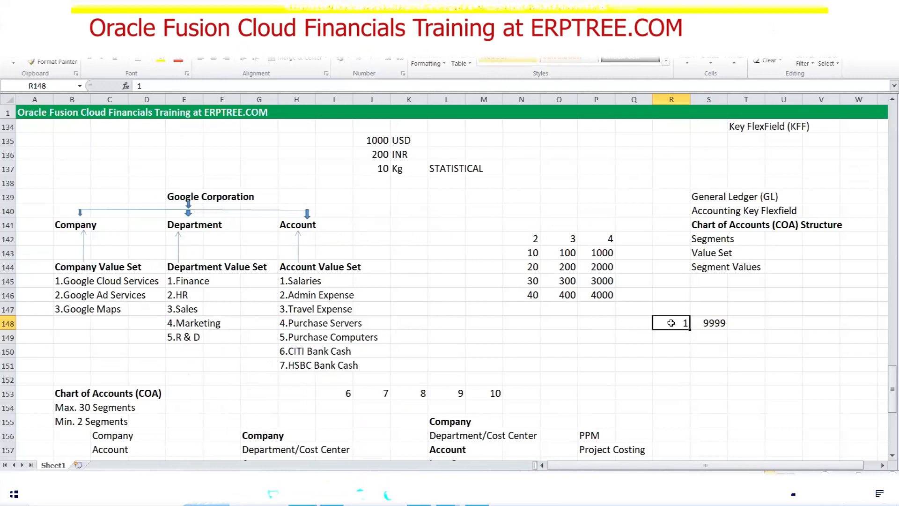
{"action": "left_click", "coordinate": [717, 323]}
{"action": "left_click", "coordinate": [672, 324]}
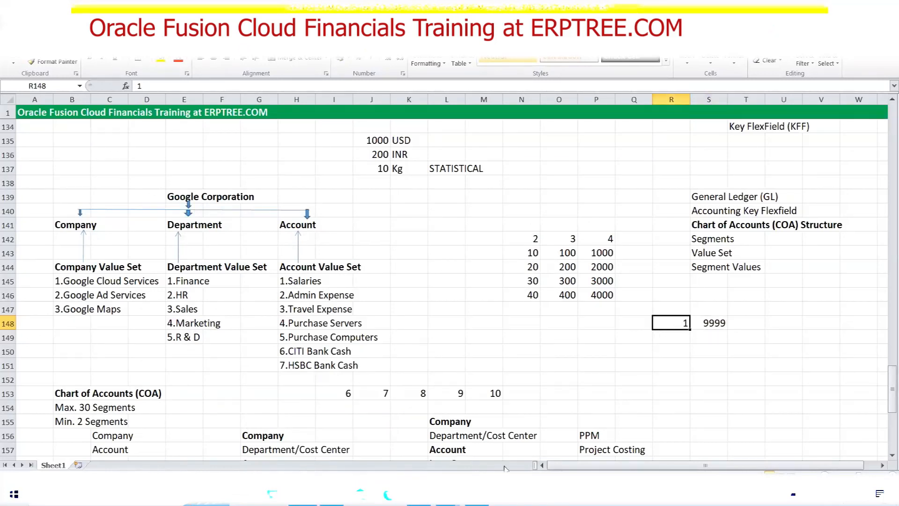
{"action": "key", "text": "alt+Tab"}
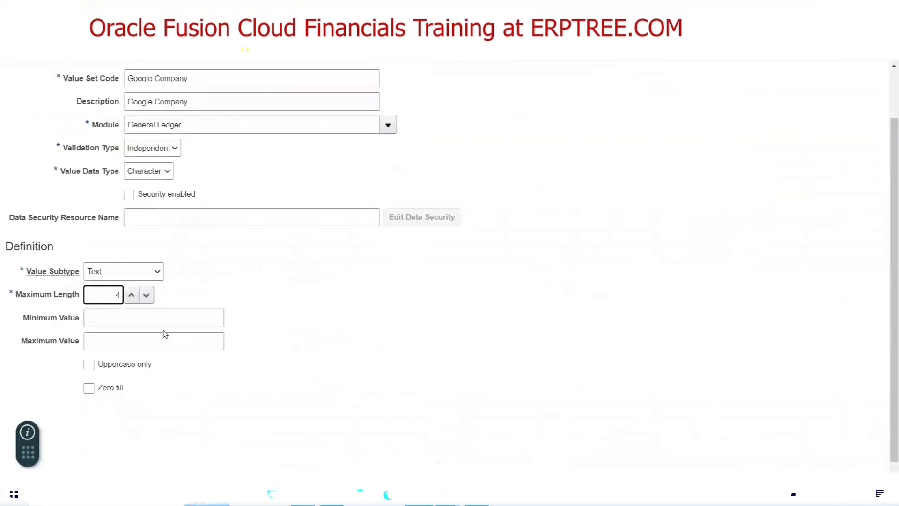
Enter Minimum Value 1000 and Maximum Value 8000 on the value set form
{"action": "left_click", "coordinate": [144, 316]}
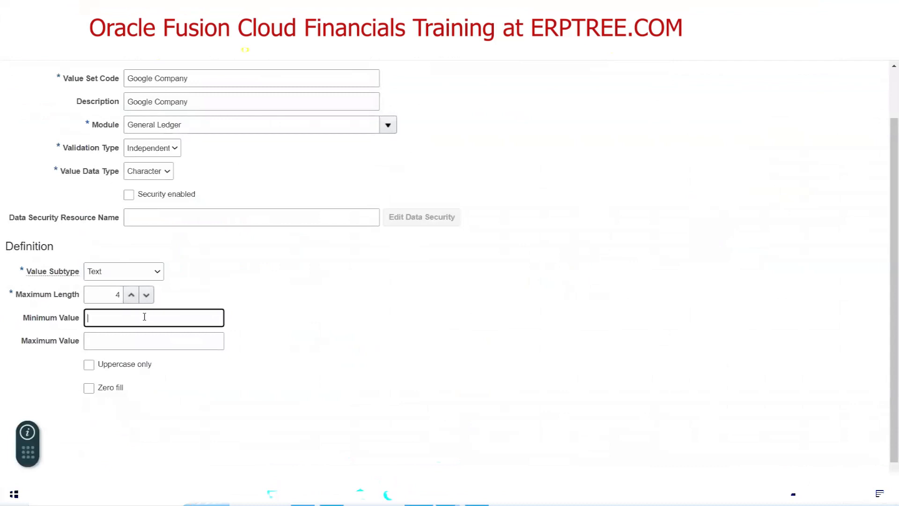
{"action": "type", "text": "1000"}
{"action": "left_click", "coordinate": [190, 348]}
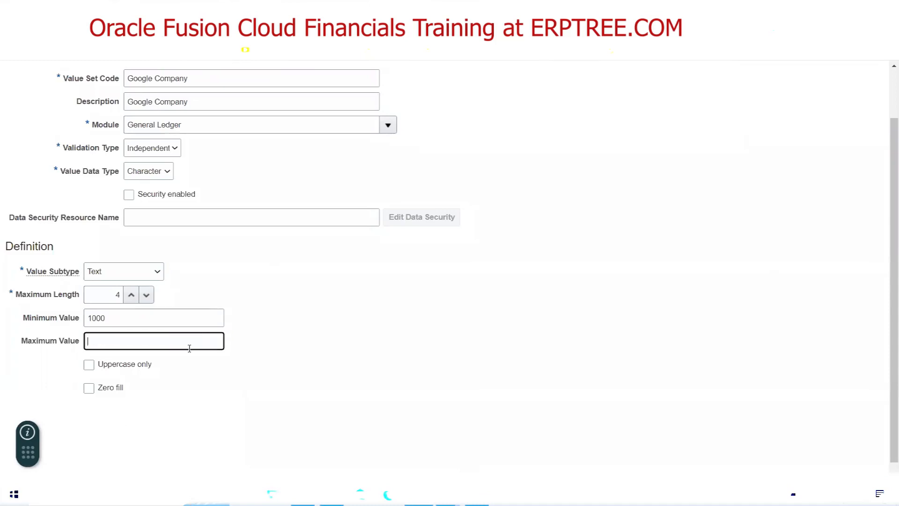
{"action": "type", "text": "8000"}
{"action": "left_click", "coordinate": [294, 316]}
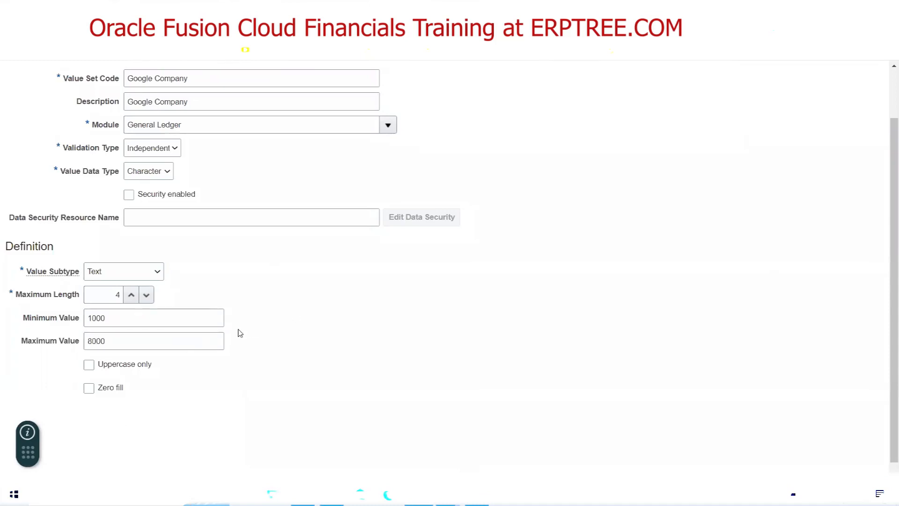
{"action": "left_click_drag", "start_coordinate": [108, 295], "coordinate": [119, 294]}
Enter example values 10, 1, 200 and 5000 down cells S150:S153
{"action": "left_click", "coordinate": [303, 494]}
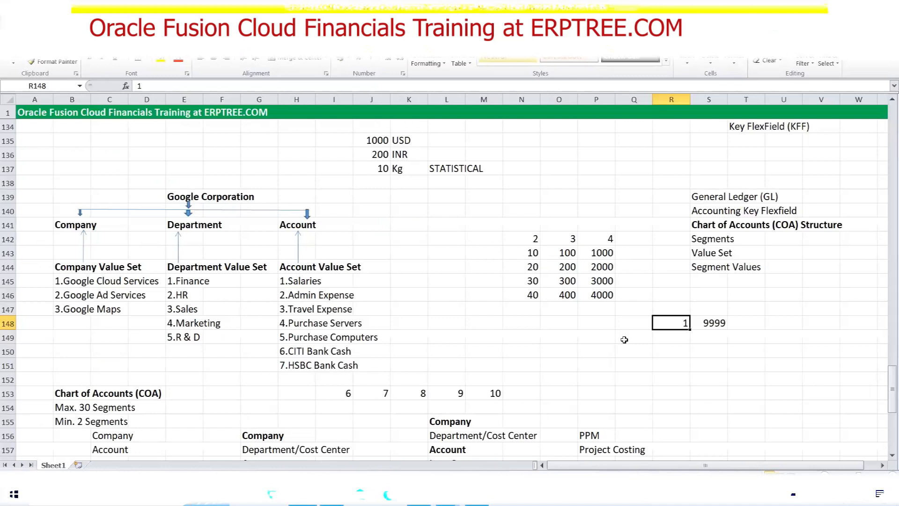
{"action": "left_click", "coordinate": [707, 349]}
{"action": "type", "text": "10"}
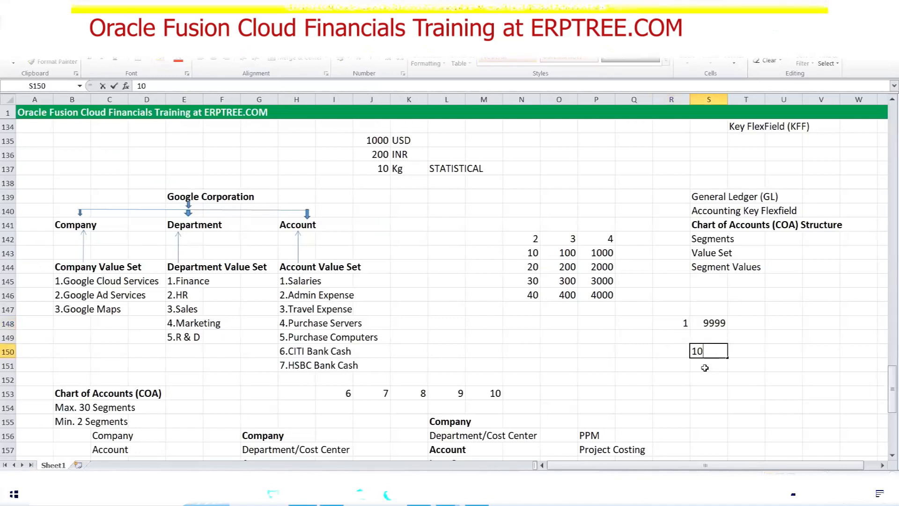
{"action": "key", "text": "Return"}
{"action": "type", "text": "1"}
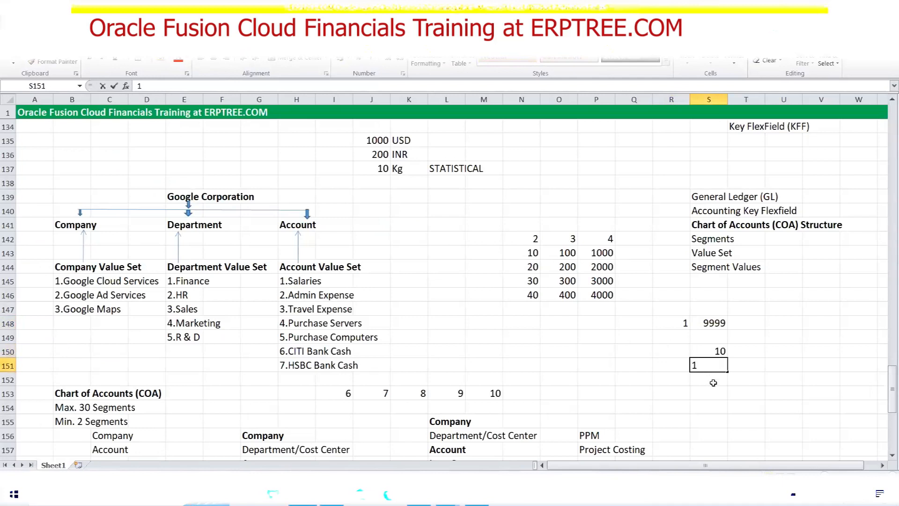
{"action": "key", "text": "Return"}
{"action": "type", "text": "200"}
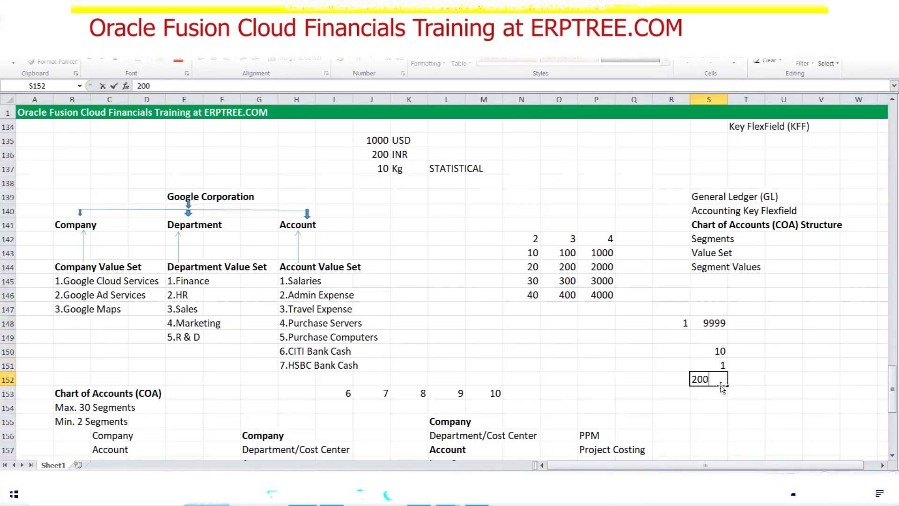
{"action": "key", "text": "Return"}
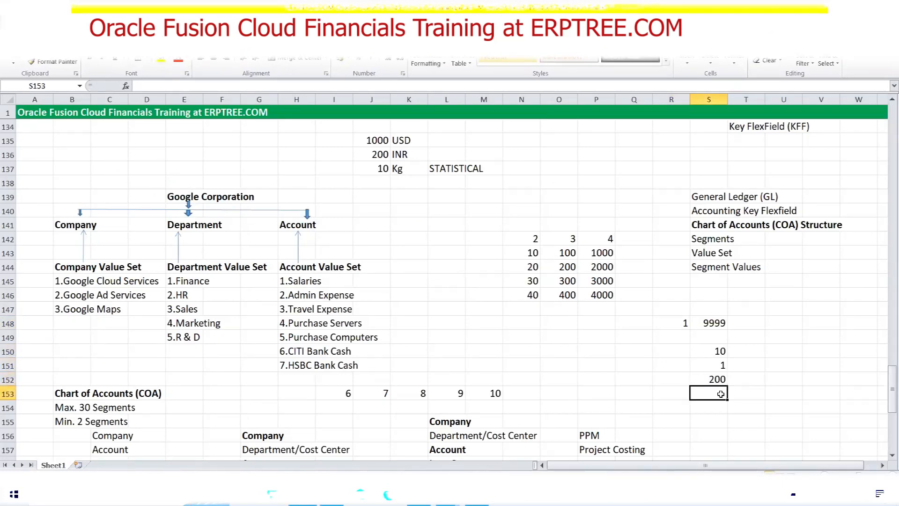
{"action": "type", "text": "5000"}
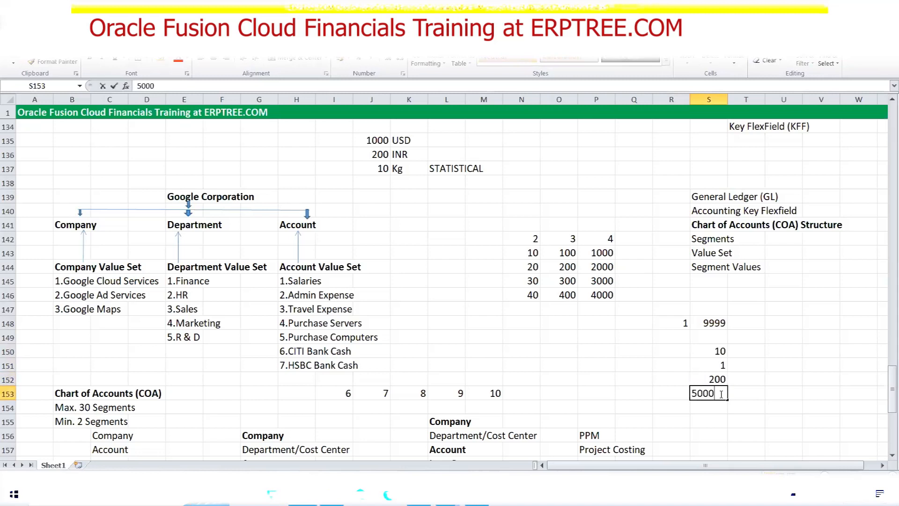
{"action": "left_click", "coordinate": [791, 389]}
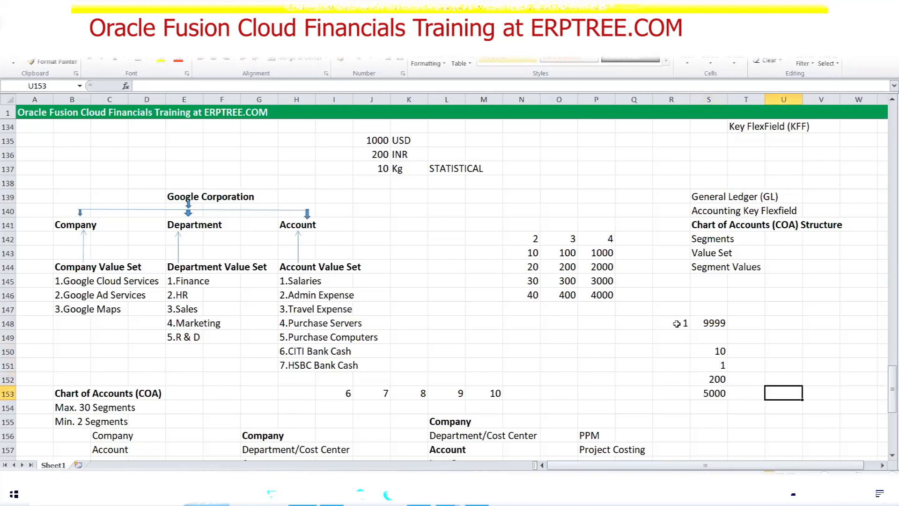
Review the 9999 in S148, select S150:S153, and return to the Oracle form
{"action": "left_click", "coordinate": [712, 324]}
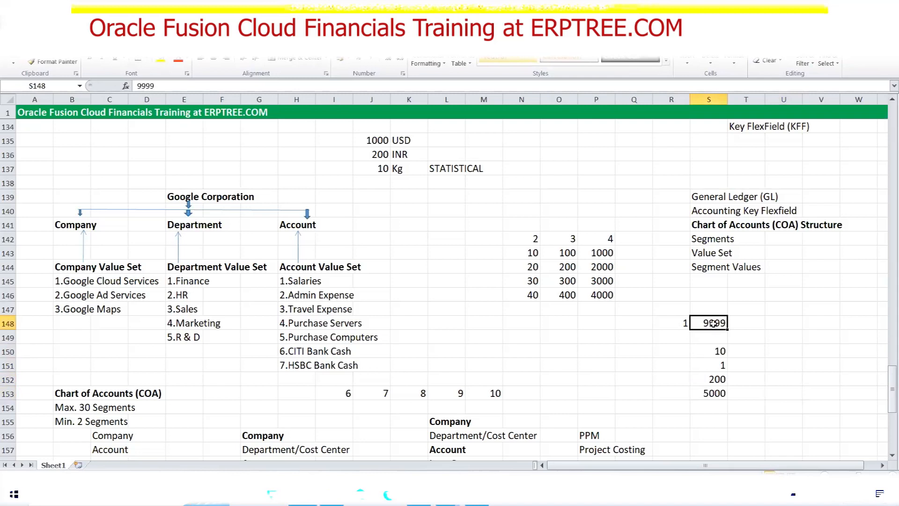
{"action": "key", "text": "Left"}
{"action": "left_click", "coordinate": [714, 322]}
{"action": "left_click_drag", "start_coordinate": [711, 352], "coordinate": [715, 395]}
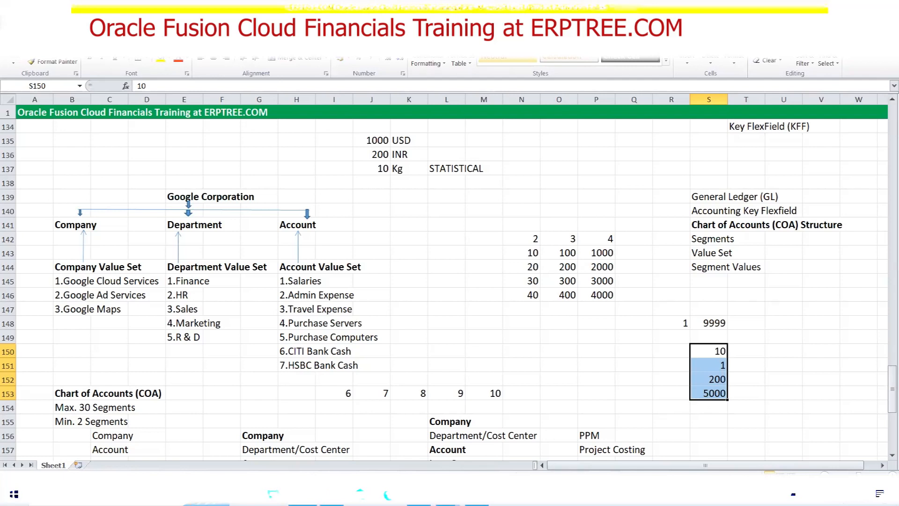
{"action": "left_click", "coordinate": [419, 494]}
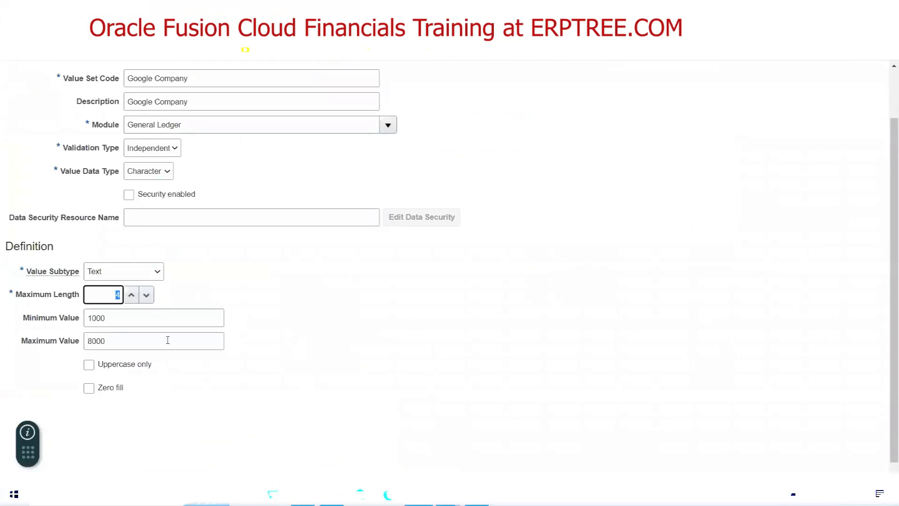
Check the Minimum Value field and the length and range settings, then return to Excel
{"action": "left_click", "coordinate": [105, 317]}
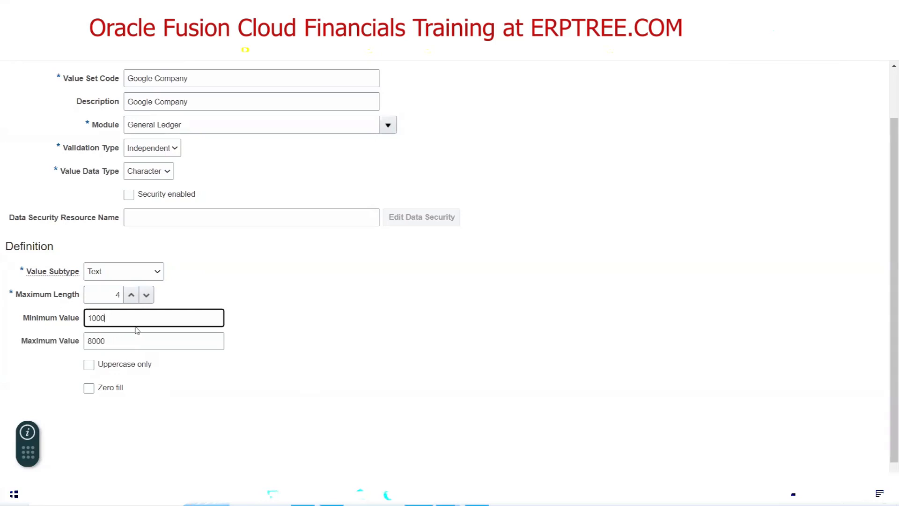
{"action": "scroll", "coordinate": [192, 251], "scroll_direction": "up", "scroll_amount": 2}
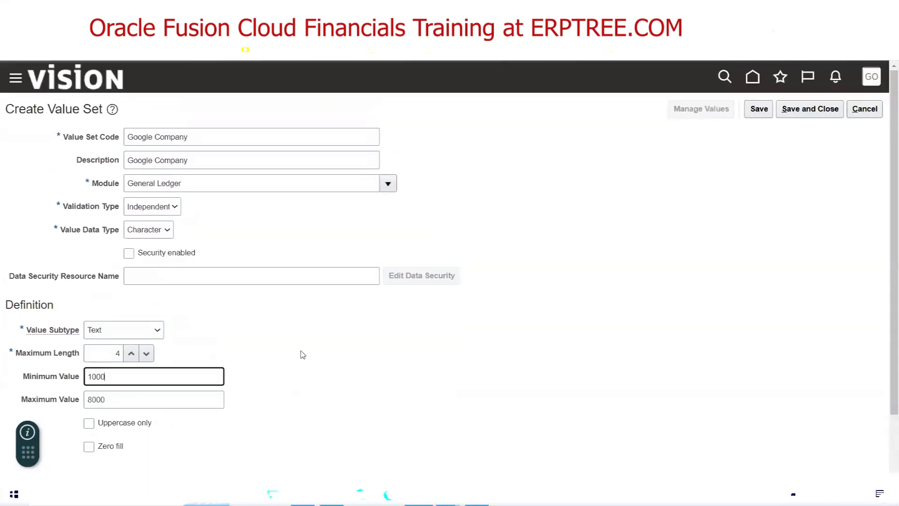
{"action": "scroll", "coordinate": [281, 336], "scroll_direction": "down", "scroll_amount": 2}
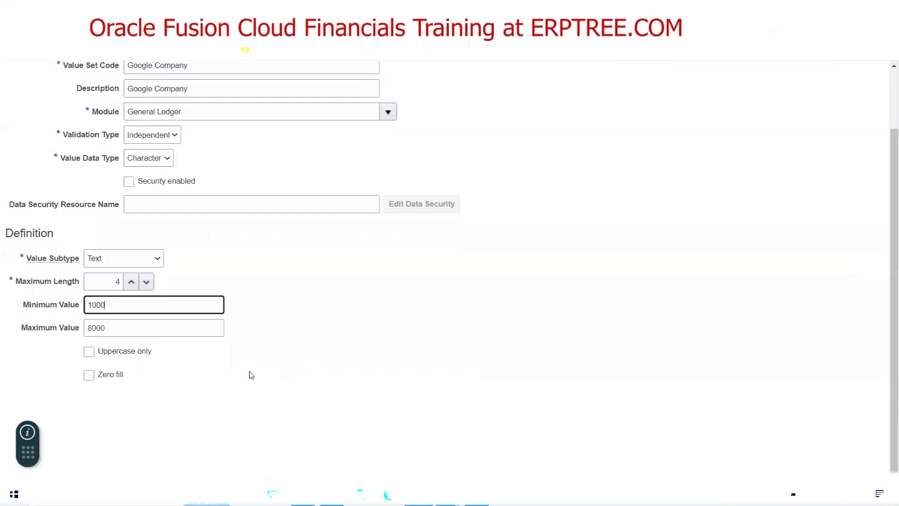
{"action": "key", "text": "alt+Tab"}
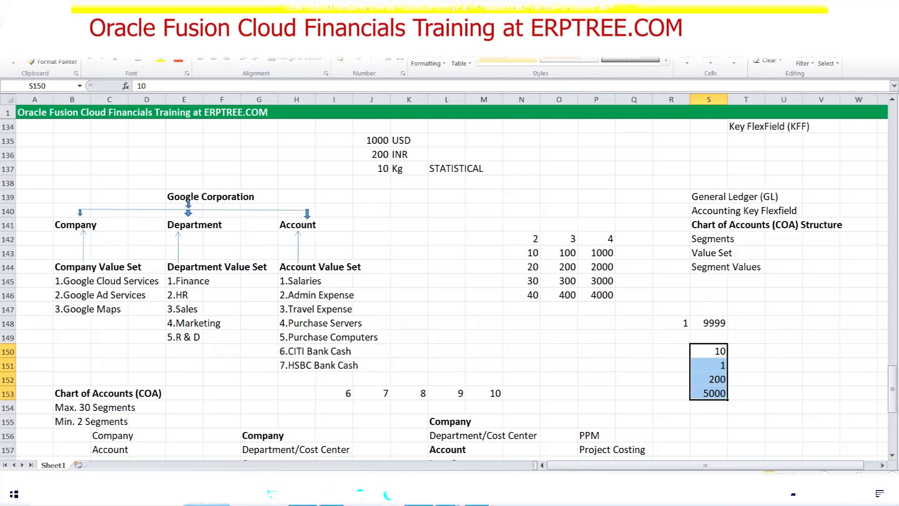
Tick Uppercase only on the Google Company value set, glancing at the Excel notes before returning
{"action": "left_click", "coordinate": [303, 494]}
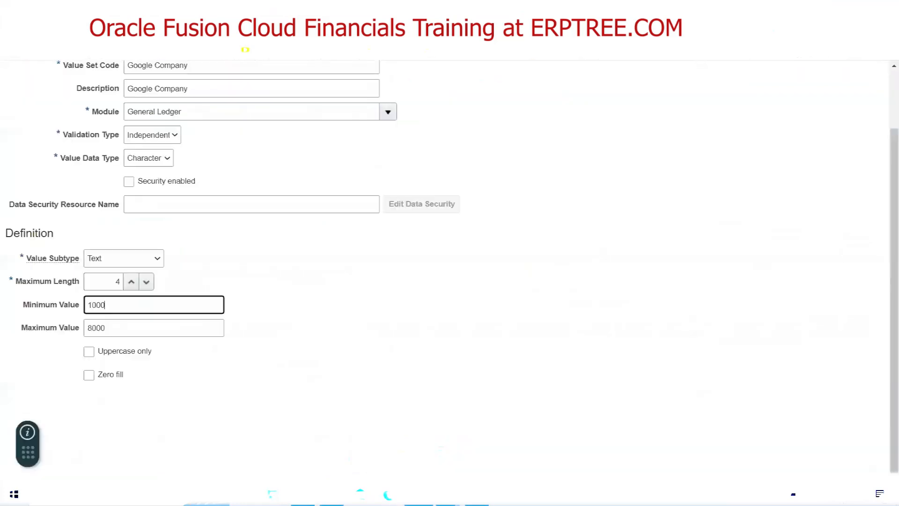
{"action": "left_click", "coordinate": [89, 351]}
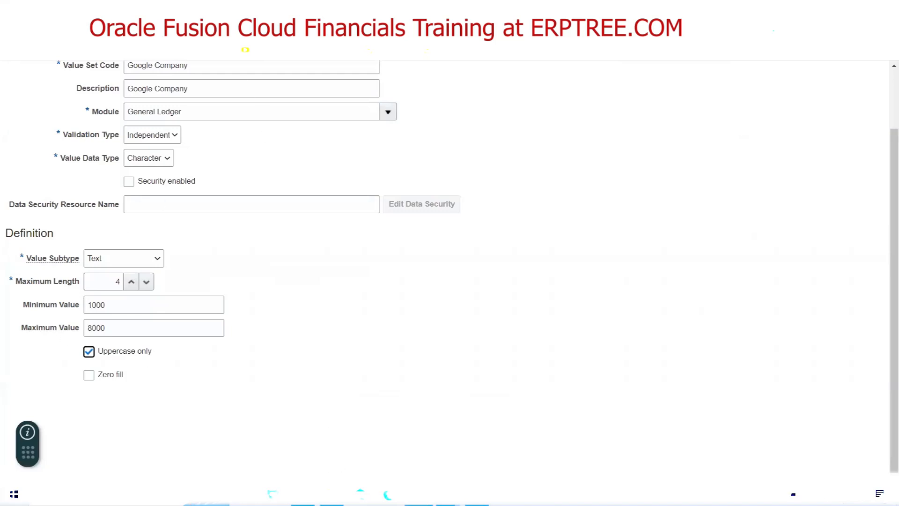
{"action": "left_click", "coordinate": [445, 494]}
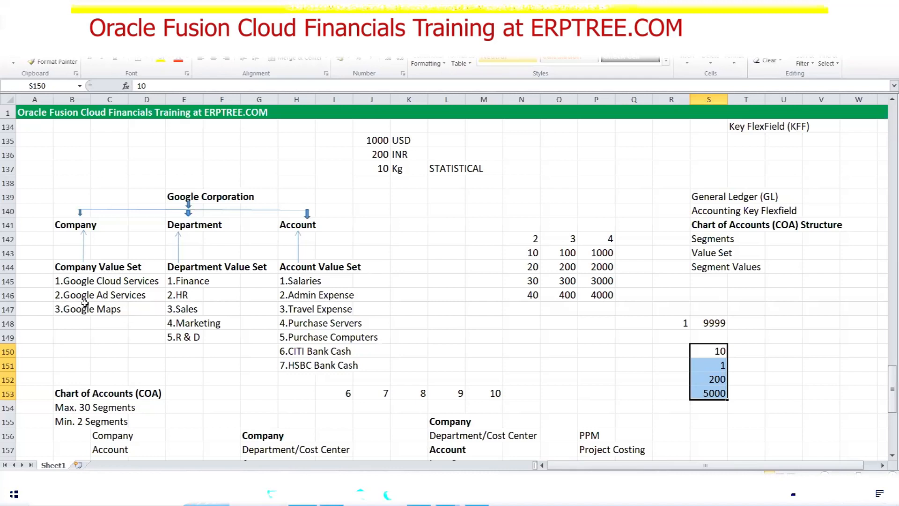
{"action": "key", "text": "alt+Tab"}
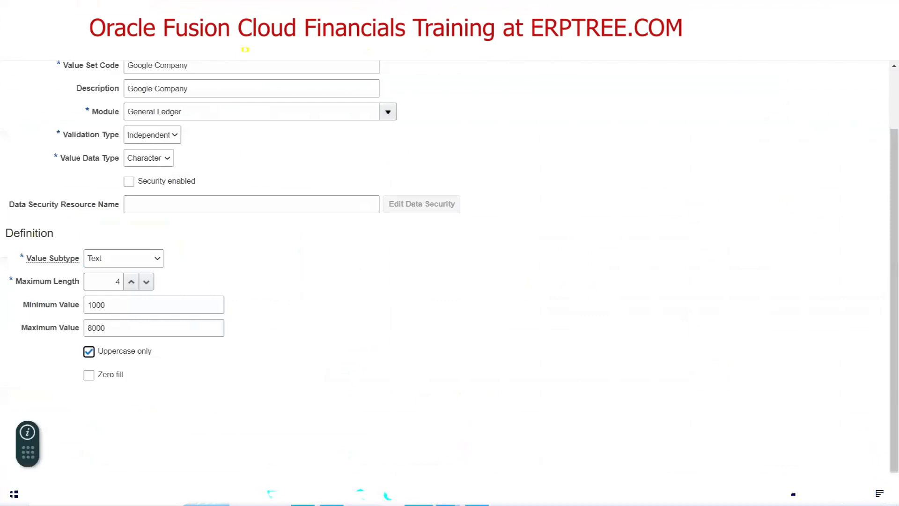
Clear the 1000 Minimum Value and the 8000 Maximum Value
{"action": "left_click", "coordinate": [109, 309]}
{"action": "double_click", "coordinate": [109, 310]}
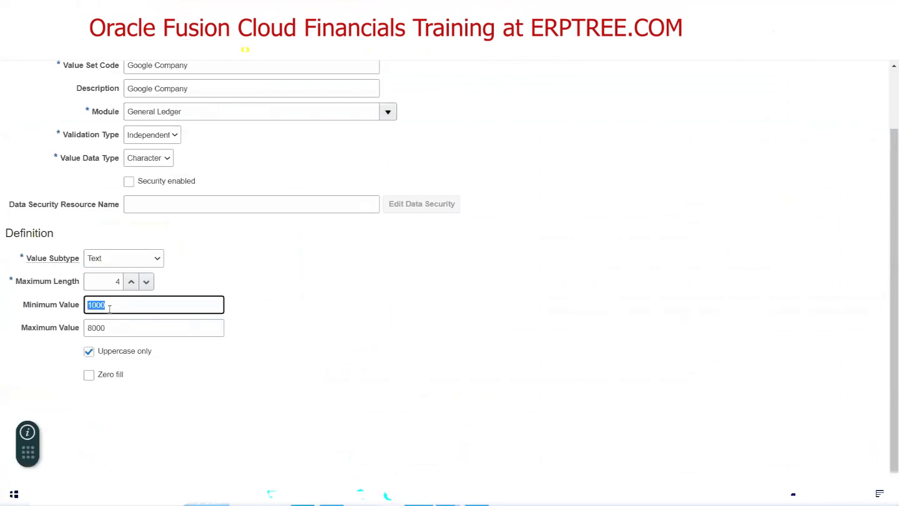
{"action": "key", "text": "BackSpace"}
{"action": "key", "text": "Tab"}
{"action": "key", "text": "BackSpace"}
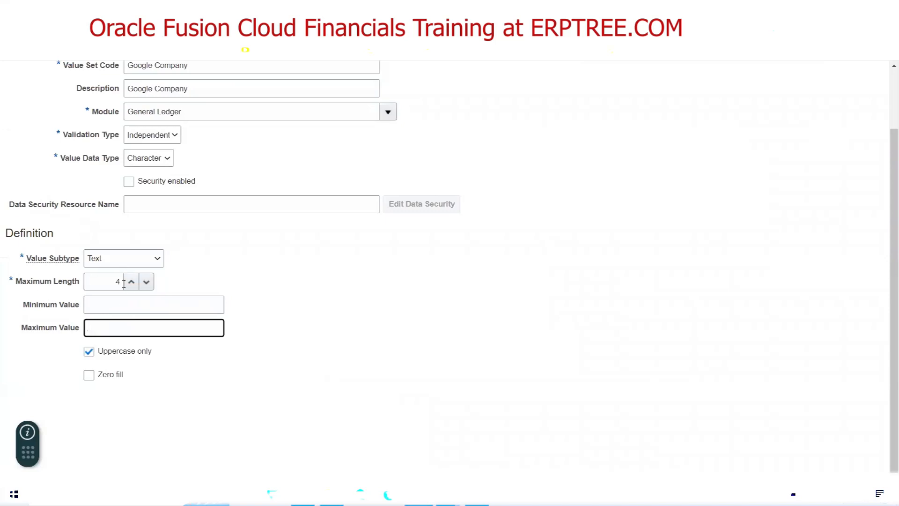
Tick Zero fill, then enter and select a 1 in Data Security Resource Name
{"action": "left_click", "coordinate": [89, 375]}
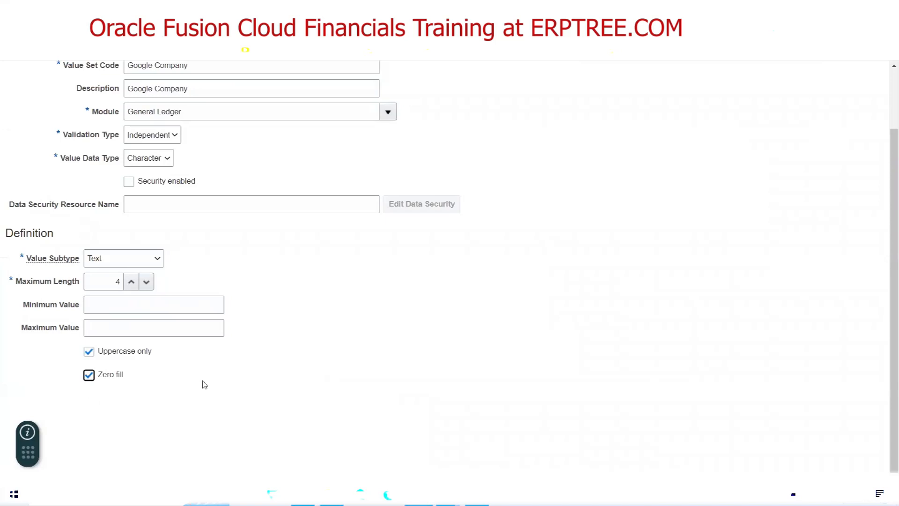
{"action": "left_click", "coordinate": [164, 205]}
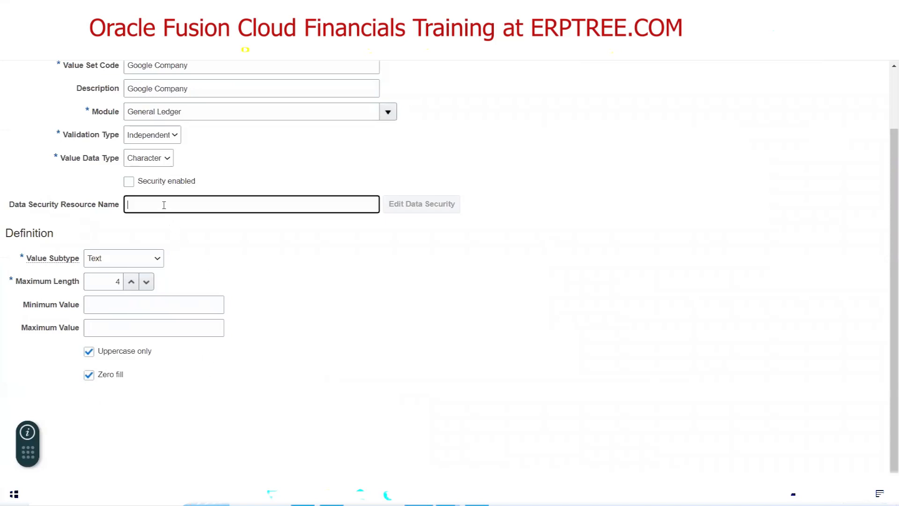
{"action": "type", "text": "1"}
{"action": "double_click", "coordinate": [134, 204]}
{"action": "left_click", "coordinate": [128, 204]}
Enter 1 in Excel cell P150 and type 8 over the Oracle Maximum Length value
{"action": "key", "text": "alt+Tab"}
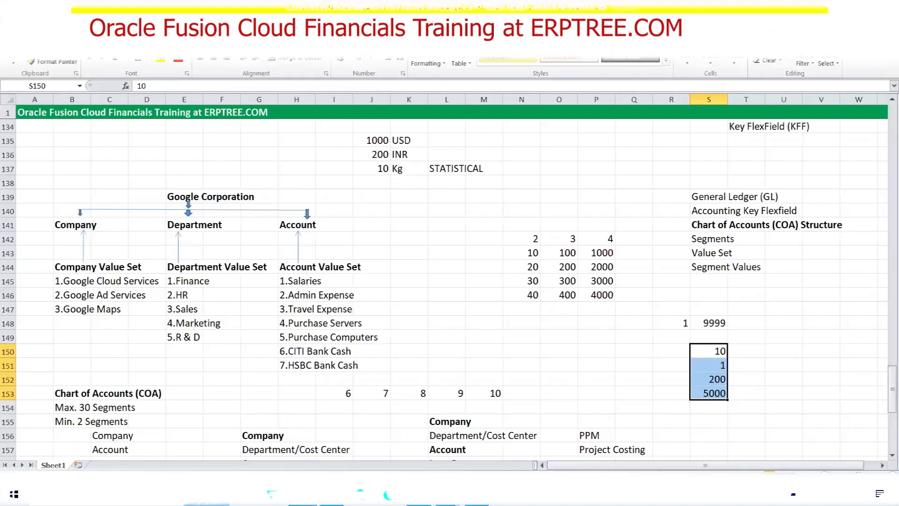
{"action": "left_click", "coordinate": [582, 352]}
{"action": "type", "text": "1"}
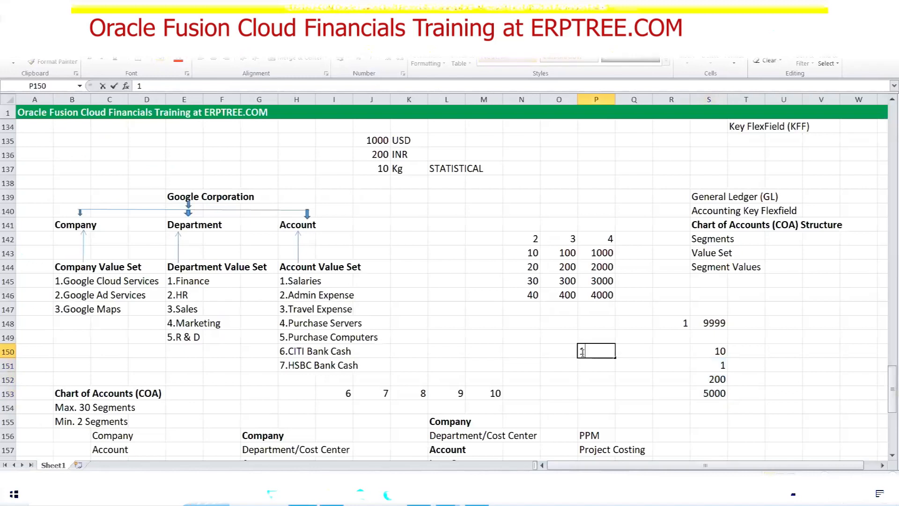
{"action": "key", "text": "ctrl+Return"}
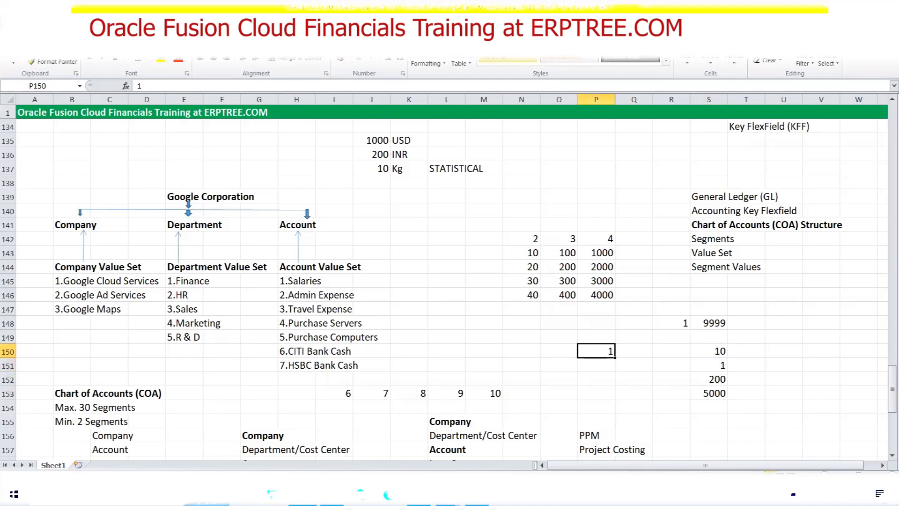
{"action": "key", "text": "alt+Tab"}
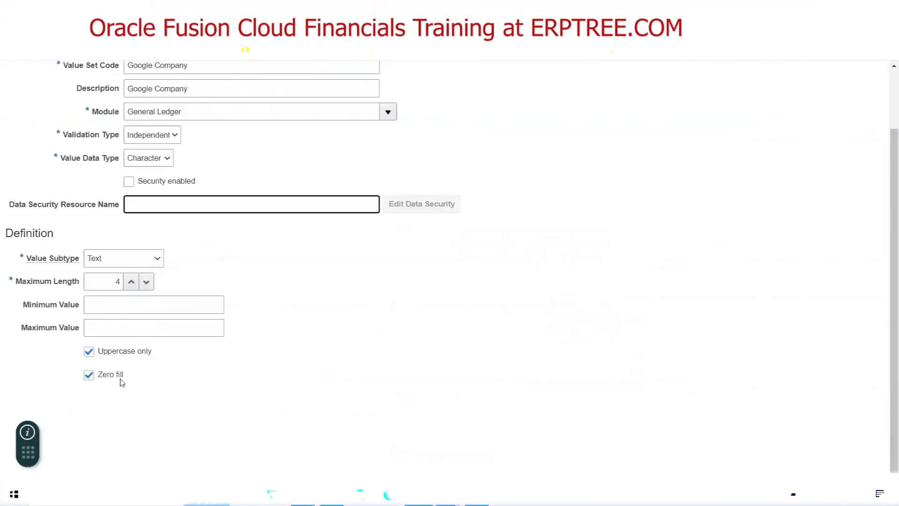
{"action": "double_click", "coordinate": [113, 281]}
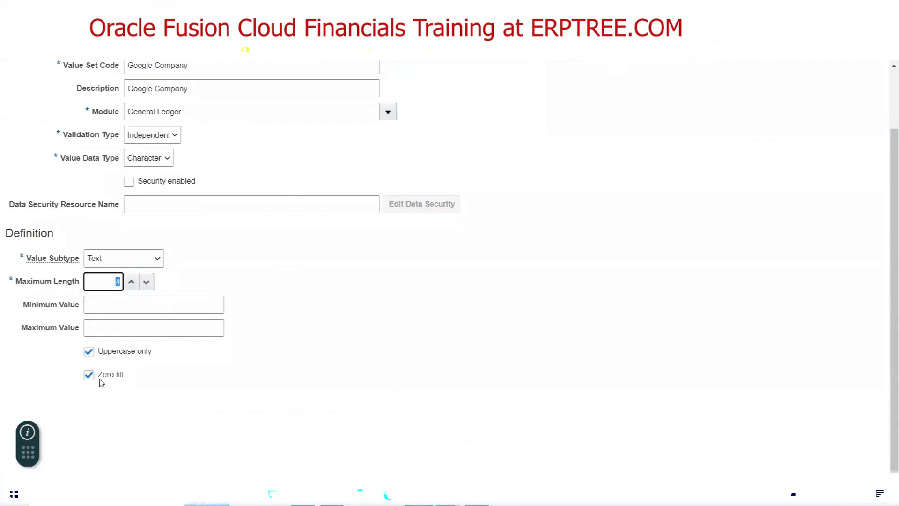
{"action": "type", "text": "8"}
Edit P150 to 0001 and check its cell options
{"action": "key", "text": "alt+Tab"}
{"action": "double_click", "coordinate": [600, 349]}
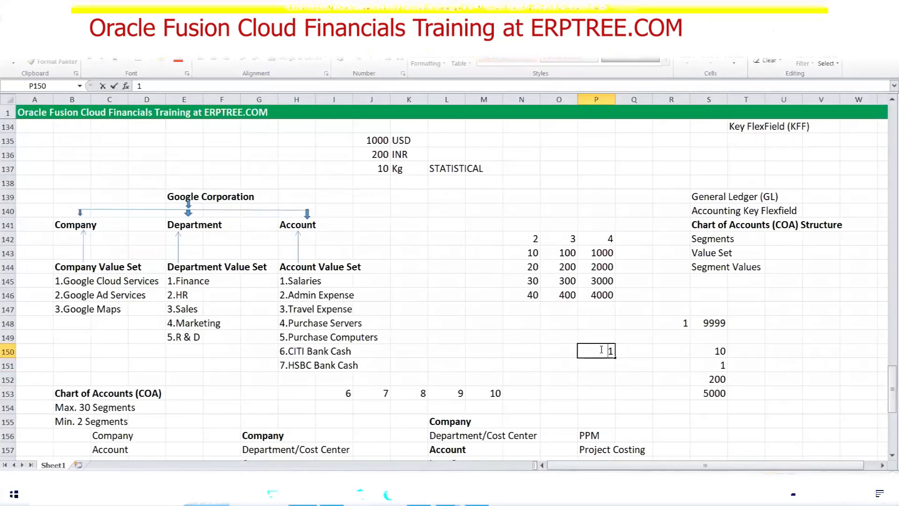
{"action": "type", "text": "000"}
{"action": "key", "text": "Return"}
{"action": "left_click", "coordinate": [603, 347]}
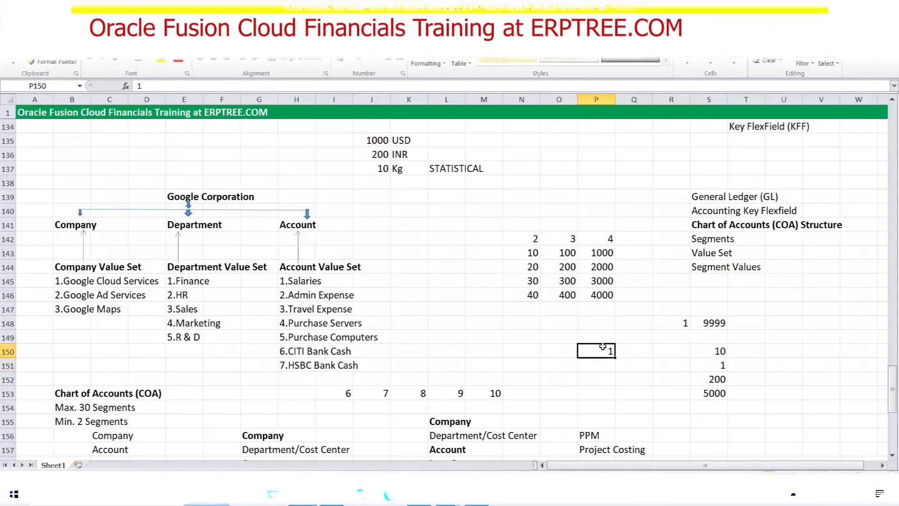
{"action": "right_click", "coordinate": [603, 348]}
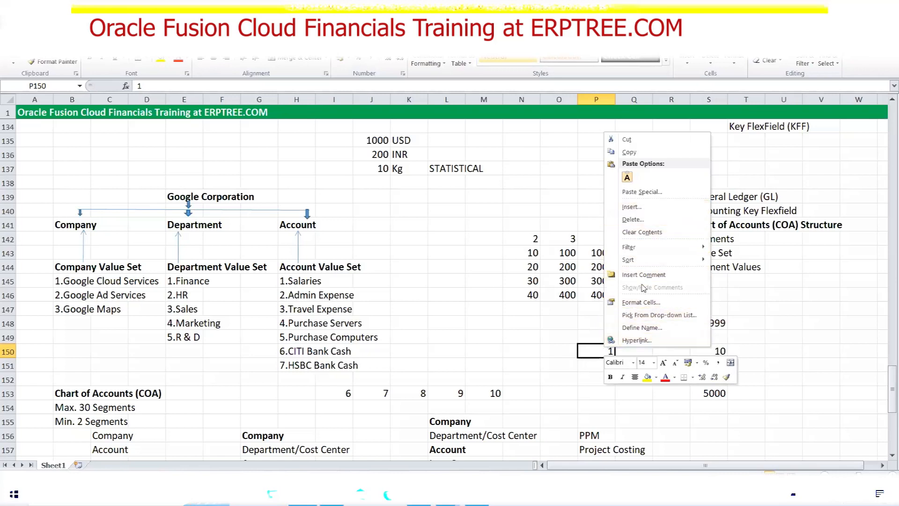
{"action": "key", "text": "Escape"}
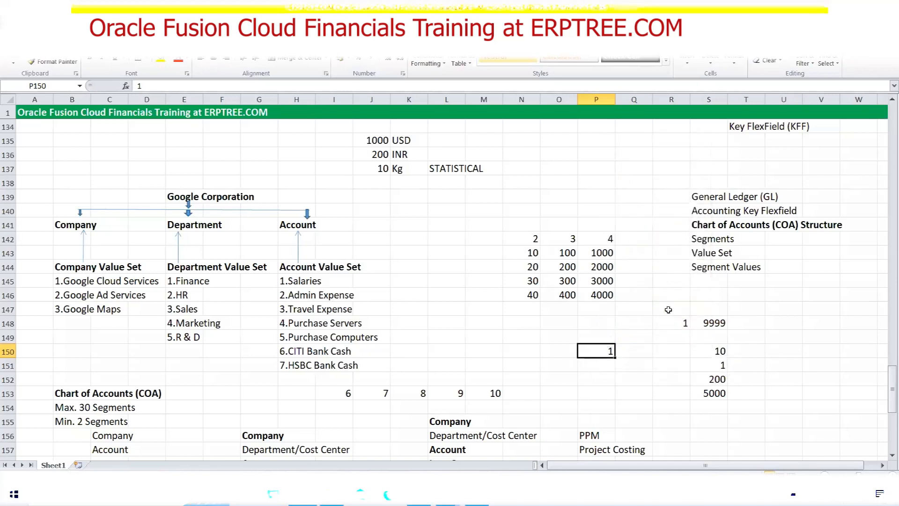
Format P150 as Text and re-enter 0001 so its leading zeros stay
{"action": "key", "text": "ctrl+1"}
{"action": "left_click", "coordinate": [515, 283]}
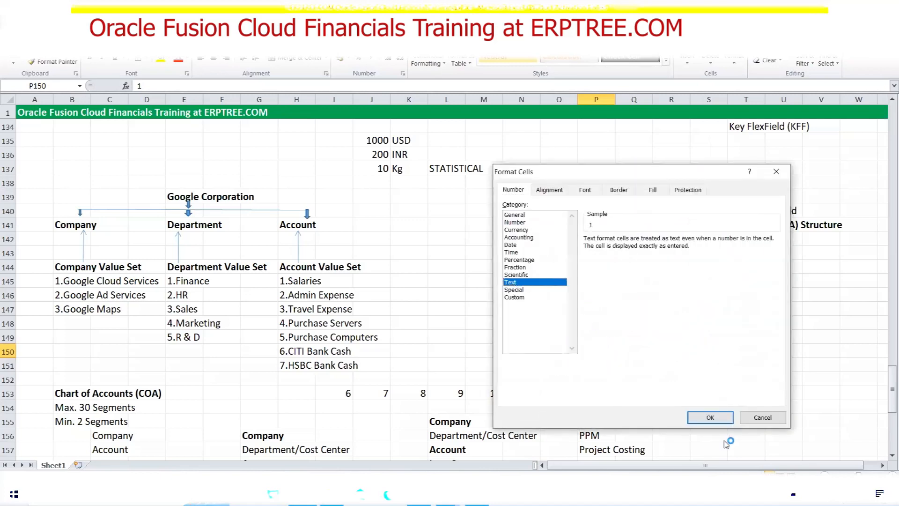
{"action": "left_click", "coordinate": [710, 417]}
{"action": "double_click", "coordinate": [581, 350]}
{"action": "type", "text": "000"}
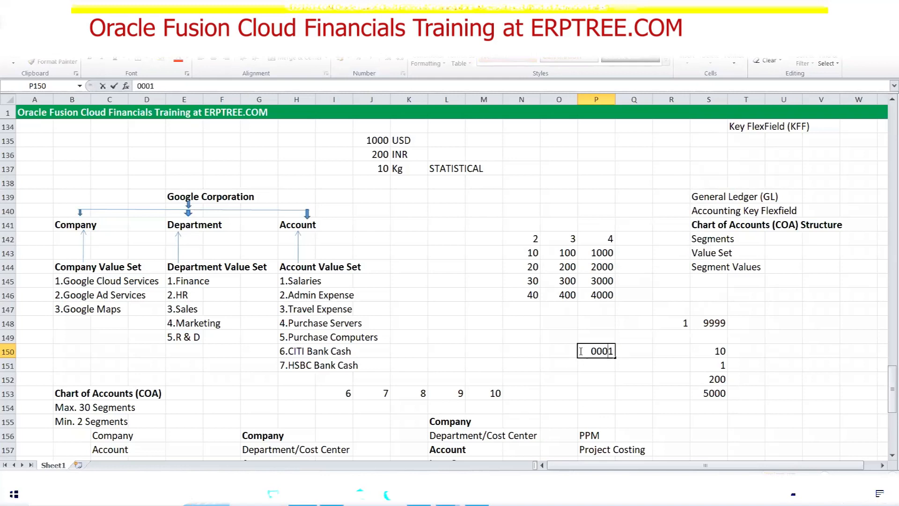
{"action": "key", "text": "Return"}
{"action": "left_click", "coordinate": [591, 353]}
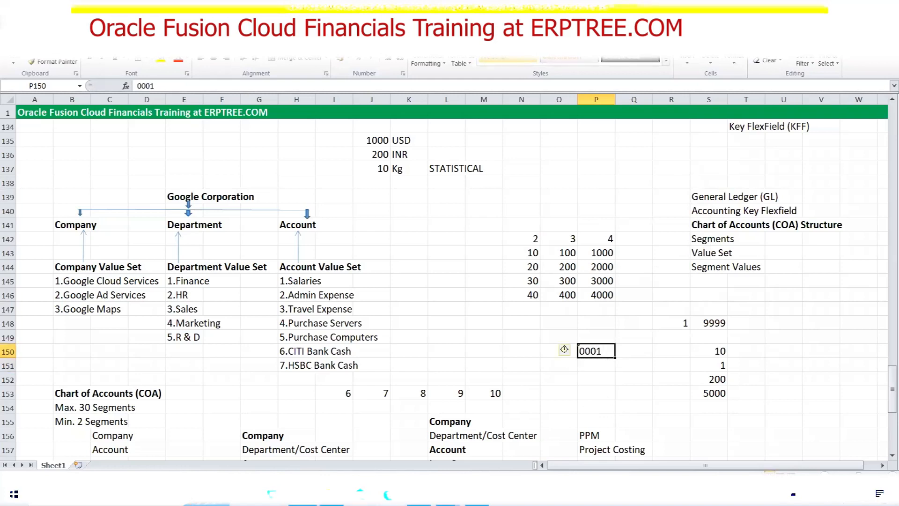
{"action": "key", "text": "alt+Tab"}
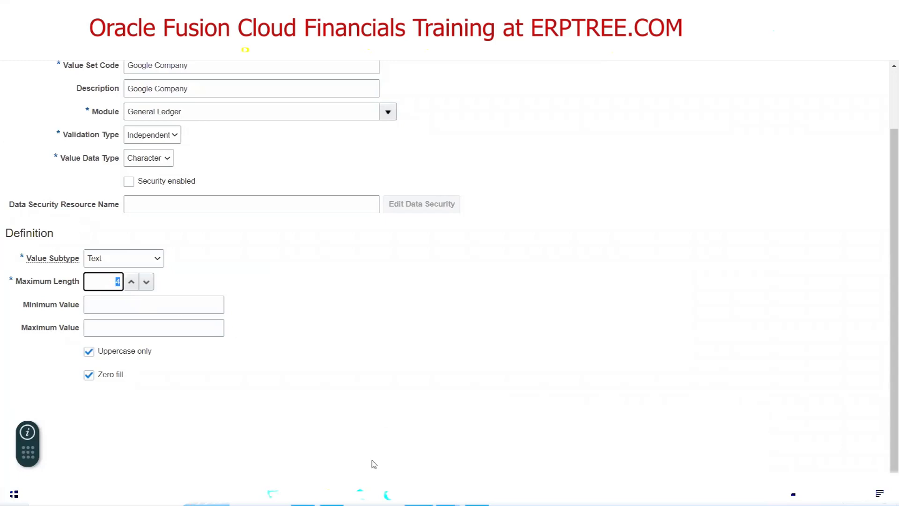
Type 10 into cell P150 and 8 into the Oracle value set form
{"action": "key", "text": "alt+Tab"}
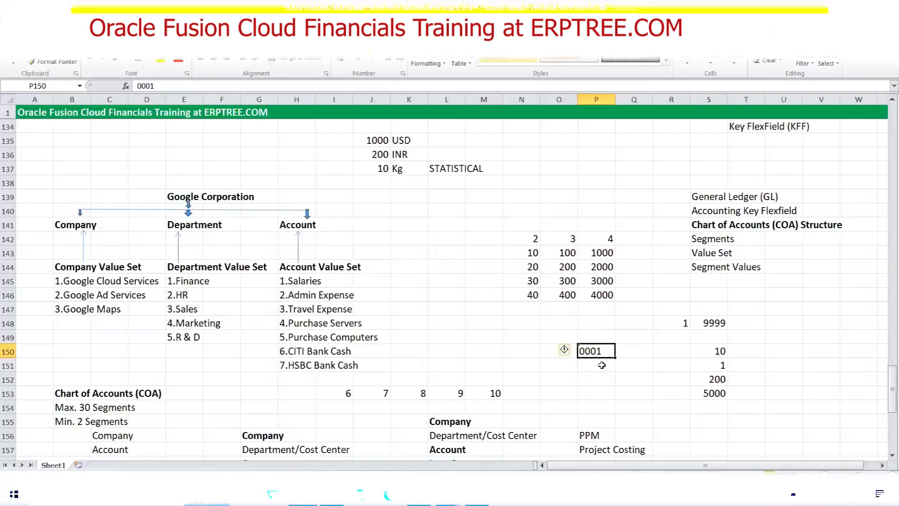
{"action": "type", "text": "10"}
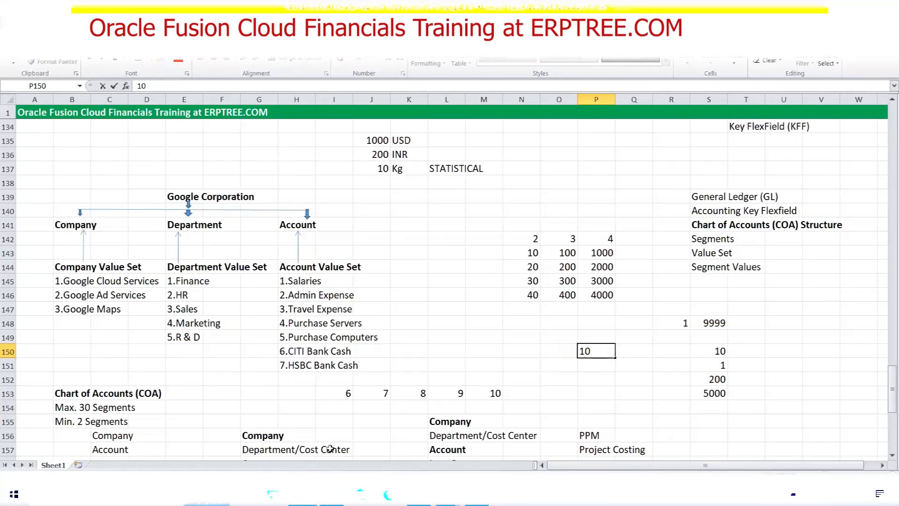
{"action": "key", "text": "alt+Tab"}
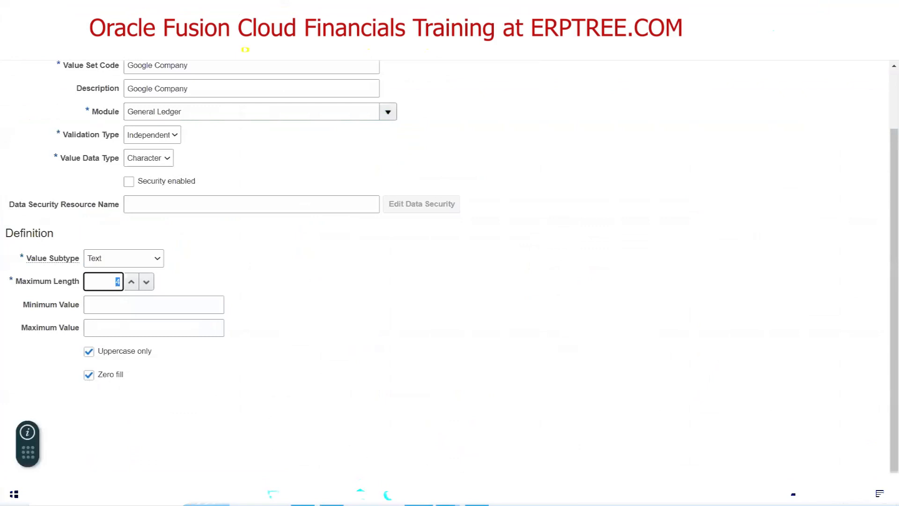
{"action": "type", "text": "8"}
Replace the P150 entry with 1000, then untick Zero fill on the value set
{"action": "key", "text": "alt+Tab"}
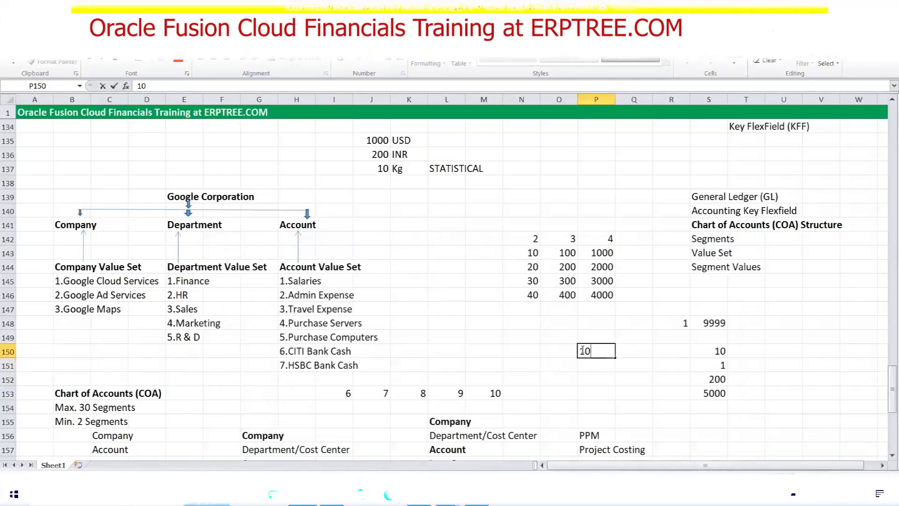
{"action": "type", "text": "00100"}
{"action": "left_click_drag", "start_coordinate": [586, 351], "coordinate": [579, 351]}
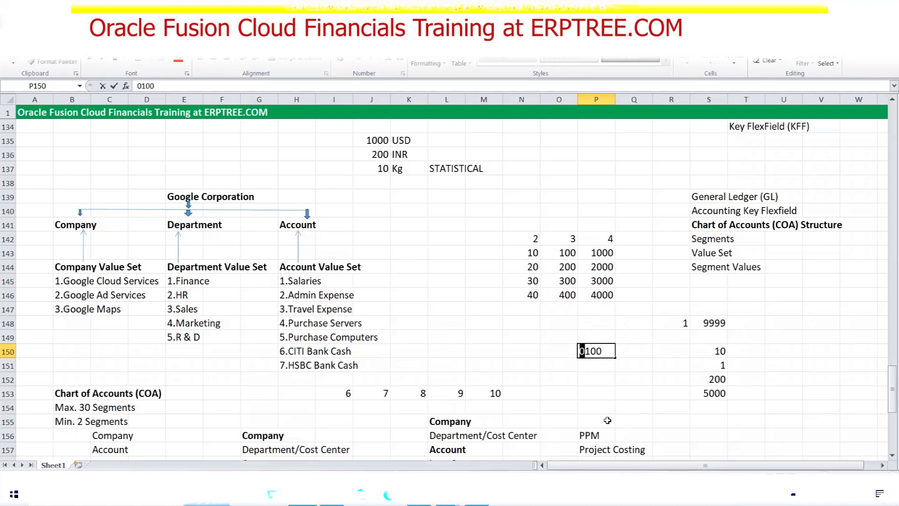
{"action": "left_click", "coordinate": [604, 351]}
{"action": "left_click_drag", "start_coordinate": [603, 351], "coordinate": [578, 352]}
{"action": "type", "text": "1000"}
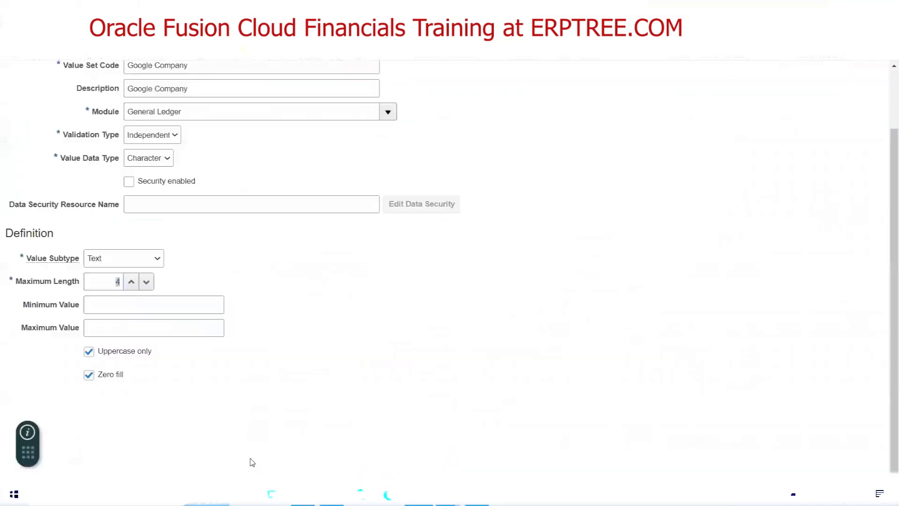
{"action": "key", "text": "alt+Tab"}
{"action": "left_click", "coordinate": [92, 376]}
Change cell P150 from 1000 to 10, then untick Uppercase only on Google Company
{"action": "key", "text": "alt+Tab"}
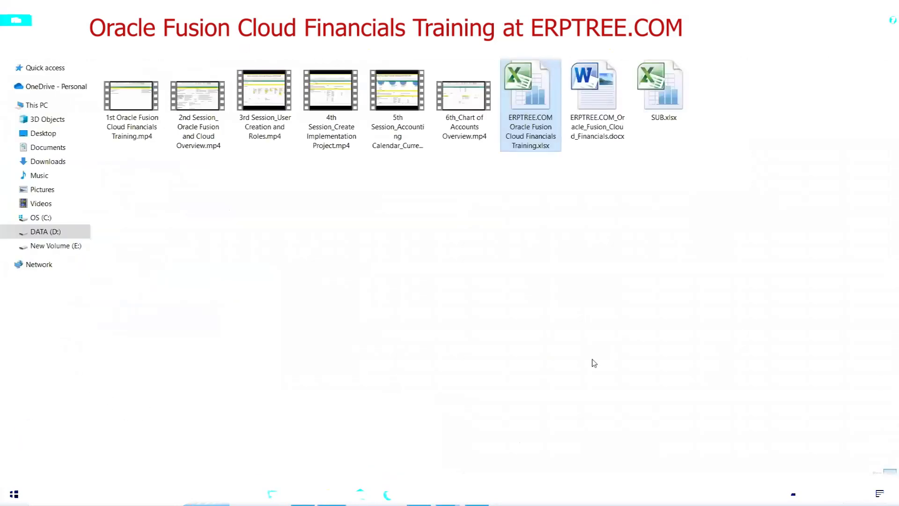
{"action": "key", "text": "alt+Tab"}
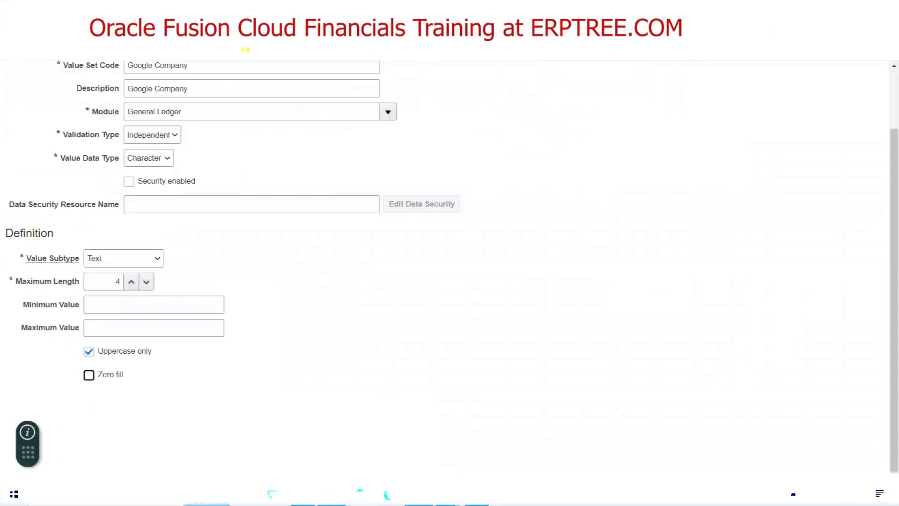
{"action": "left_click", "coordinate": [303, 495]}
{"action": "left_click_drag", "start_coordinate": [606, 351], "coordinate": [576, 351]}
{"action": "type", "text": "1"}
{"action": "key", "text": "Return"}
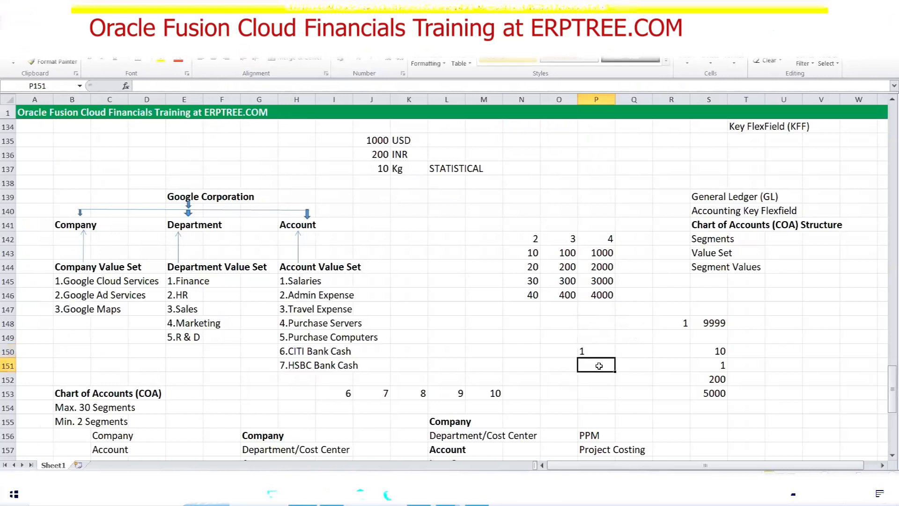
{"action": "left_click", "coordinate": [596, 352]}
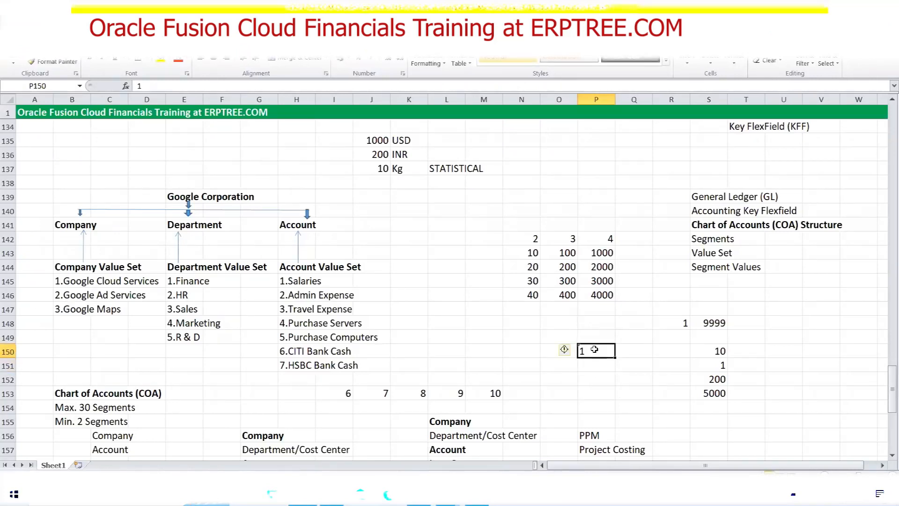
{"action": "type", "text": "10"}
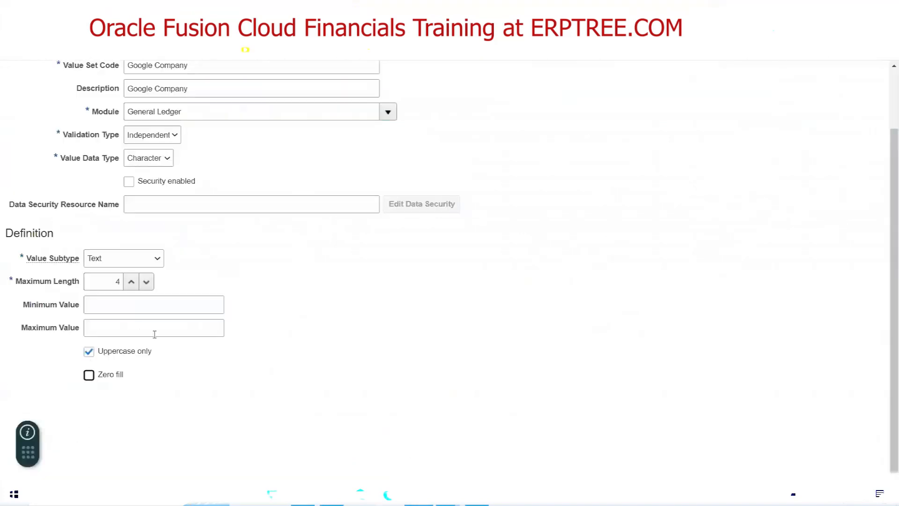
{"action": "left_click", "coordinate": [89, 352]}
{"action": "scroll", "coordinate": [290, 287], "scroll_direction": "up", "scroll_amount": 3}
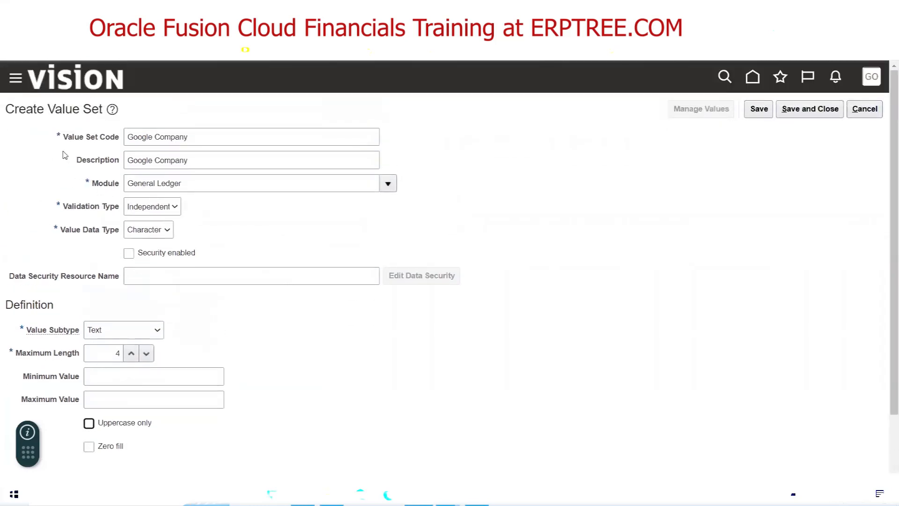
{"action": "left_click", "coordinate": [152, 136]}
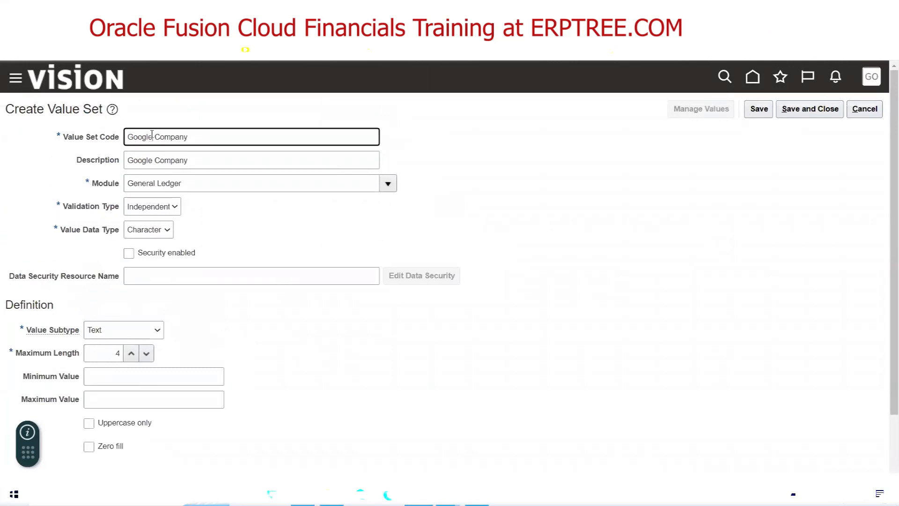
{"action": "double_click", "coordinate": [151, 136]}
{"action": "left_click_drag", "start_coordinate": [189, 136], "coordinate": [156, 135]}
{"action": "left_click", "coordinate": [217, 159]}
{"action": "key", "text": "ctrl+a"}
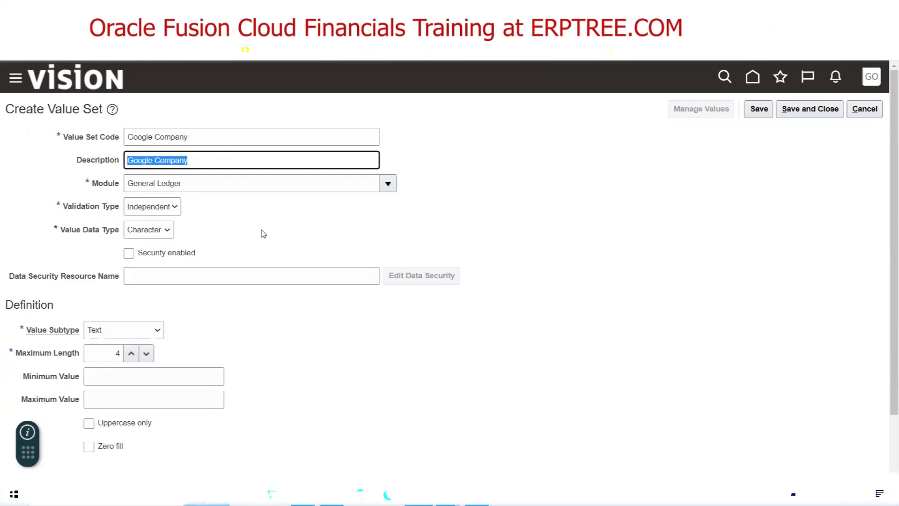
{"action": "left_click_drag", "start_coordinate": [40, 251], "coordinate": [138, 283]}
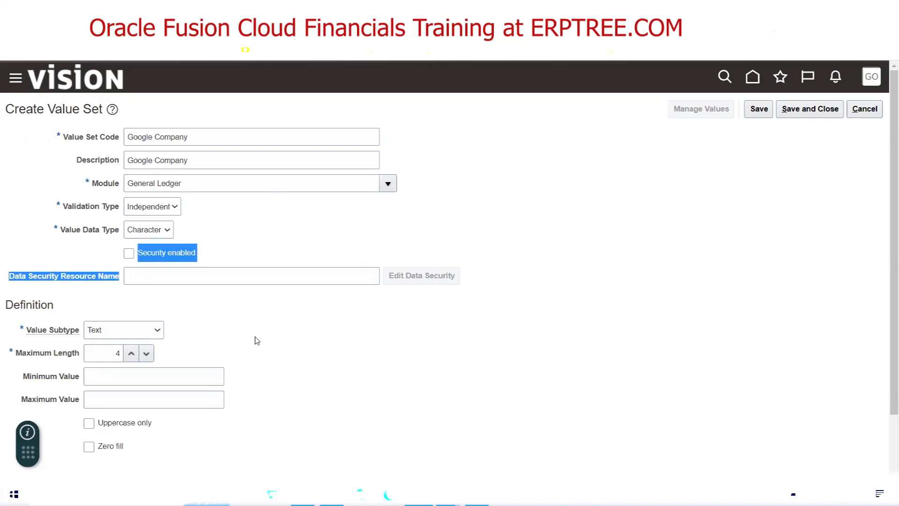
{"action": "scroll", "coordinate": [273, 321], "scroll_direction": "down", "scroll_amount": 2}
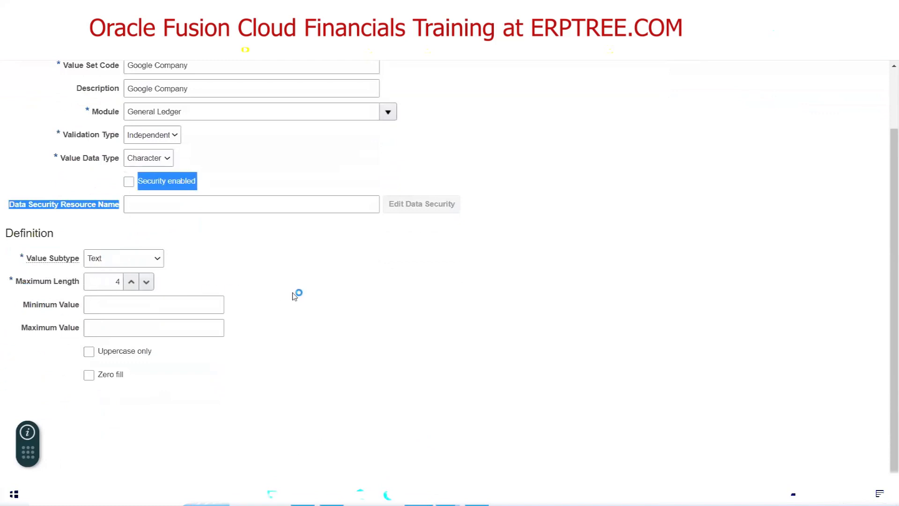
Point out the segment counts in N142, O142 and P142, checking the Oracle form in between
{"action": "key", "text": "alt+Tab"}
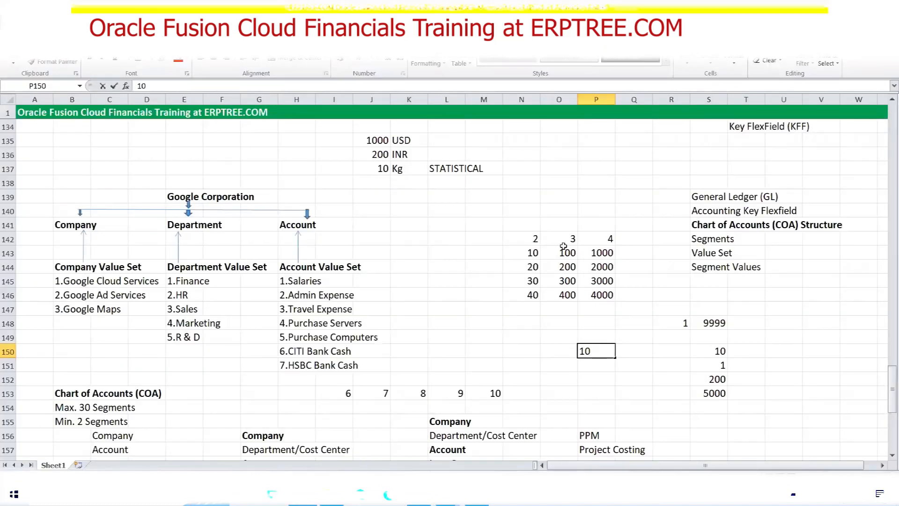
{"action": "left_click", "coordinate": [538, 238]}
{"action": "left_click", "coordinate": [566, 239]}
{"action": "left_click", "coordinate": [601, 241]}
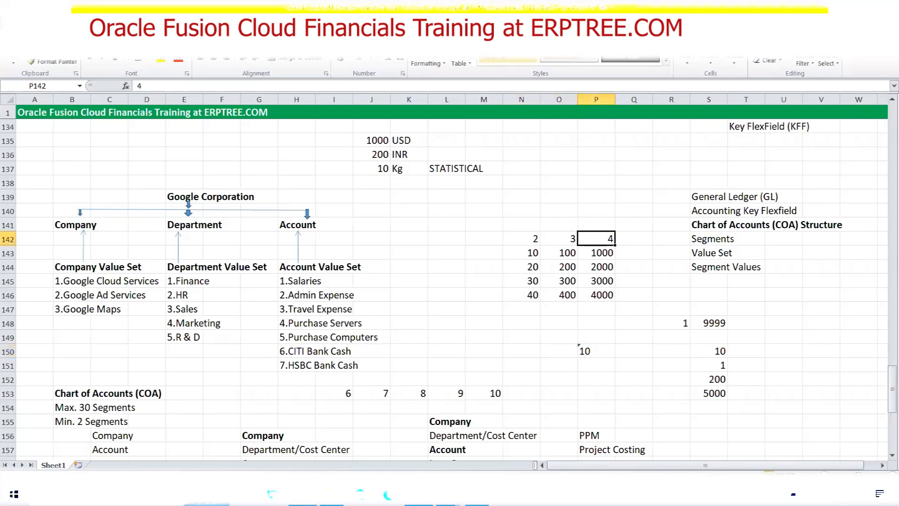
{"action": "left_click", "coordinate": [419, 494]}
{"action": "left_click", "coordinate": [283, 298]}
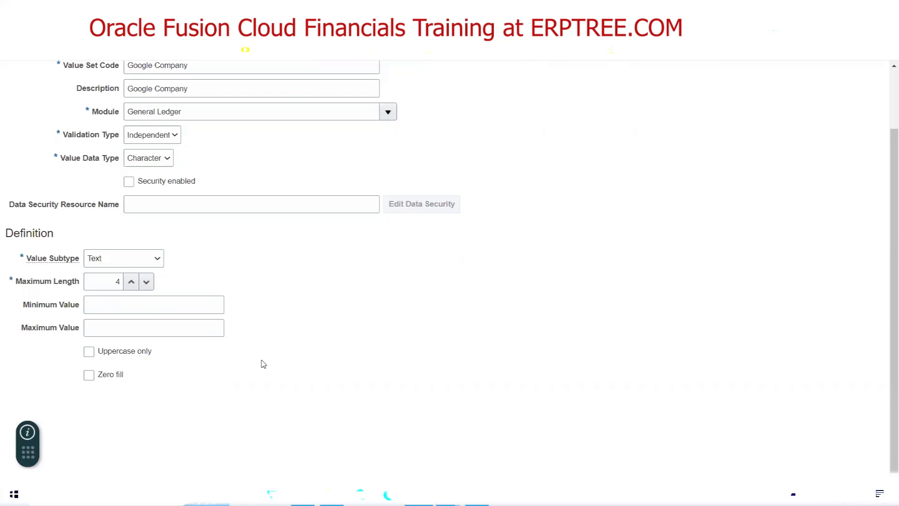
{"action": "scroll", "coordinate": [261, 365], "scroll_direction": "up", "scroll_amount": 2}
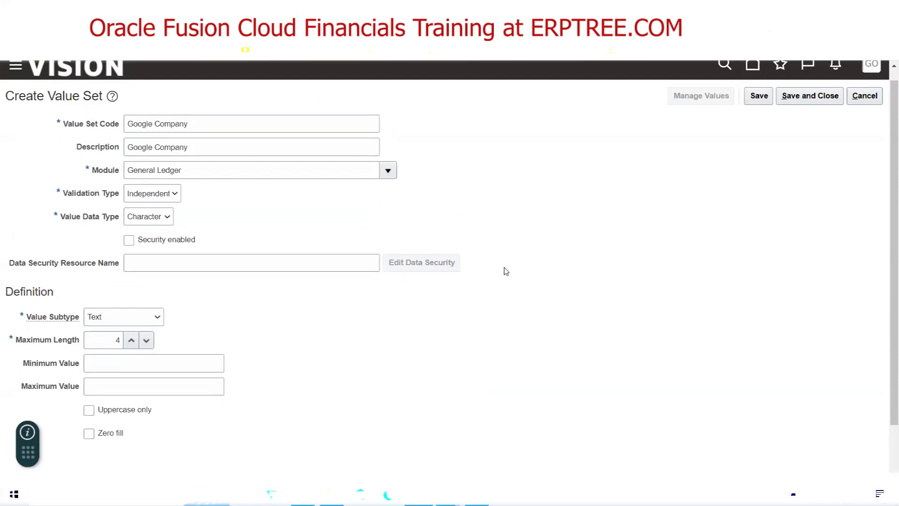
{"action": "key", "text": "alt+Tab"}
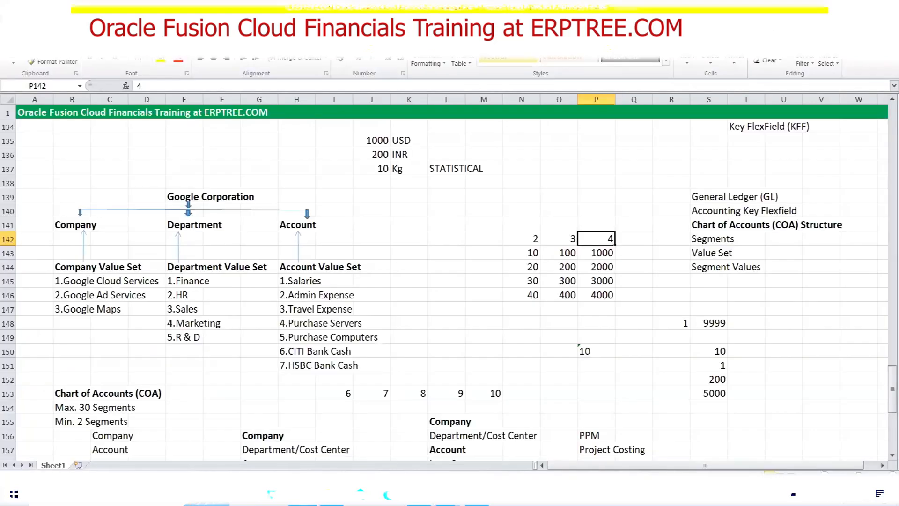
Highlight the chart of accounts setup steps in A168:E174, including Deploy Accounting Flexfield
{"action": "scroll", "coordinate": [290, 307], "scroll_direction": "down", "scroll_amount": 6}
{"action": "scroll", "coordinate": [291, 308], "scroll_direction": "down", "scroll_amount": 1}
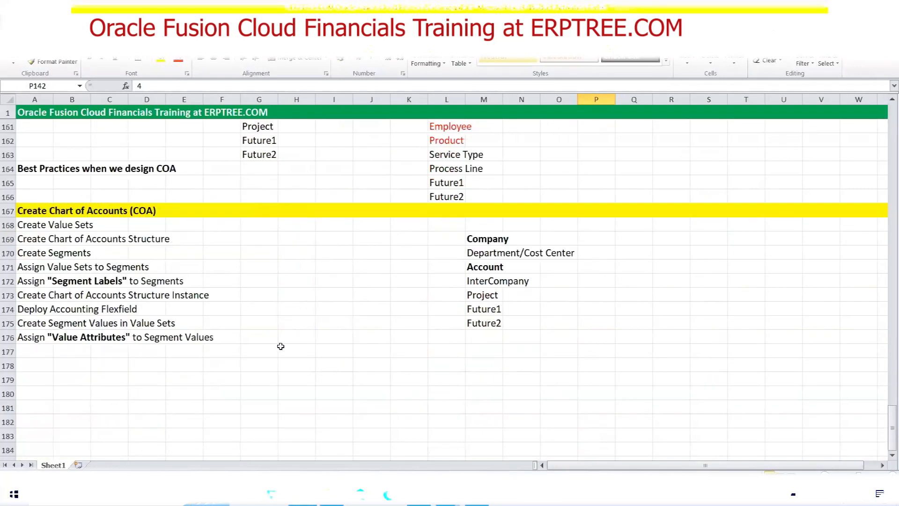
{"action": "left_click_drag", "start_coordinate": [21, 225], "coordinate": [174, 309]}
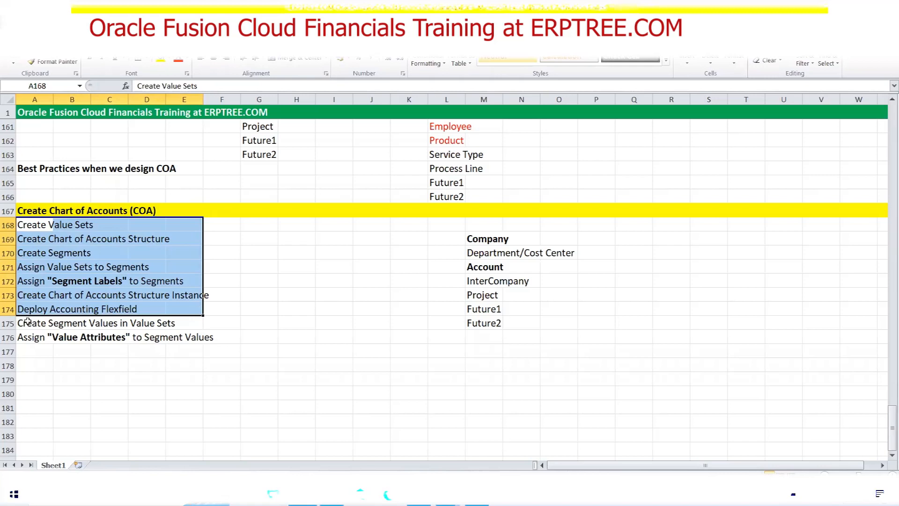
{"action": "left_click_drag", "start_coordinate": [28, 310], "coordinate": [139, 309]}
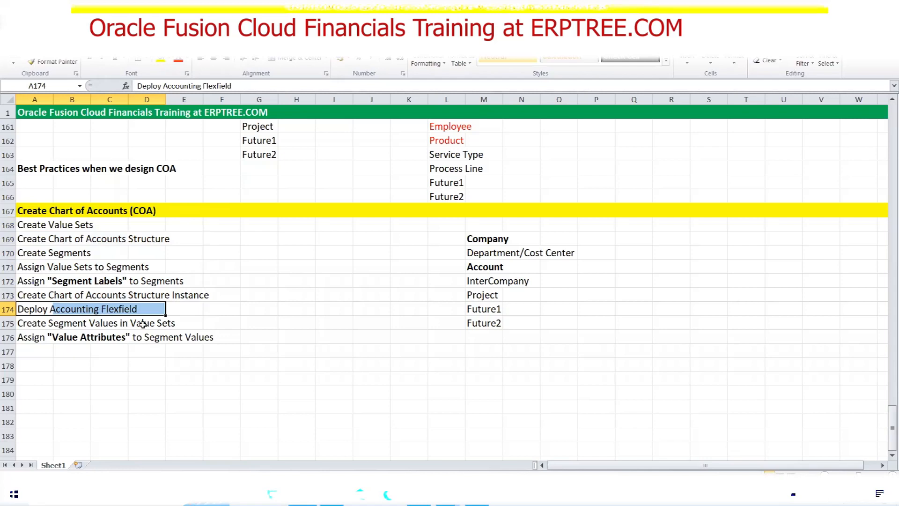
{"action": "left_click", "coordinate": [218, 253]}
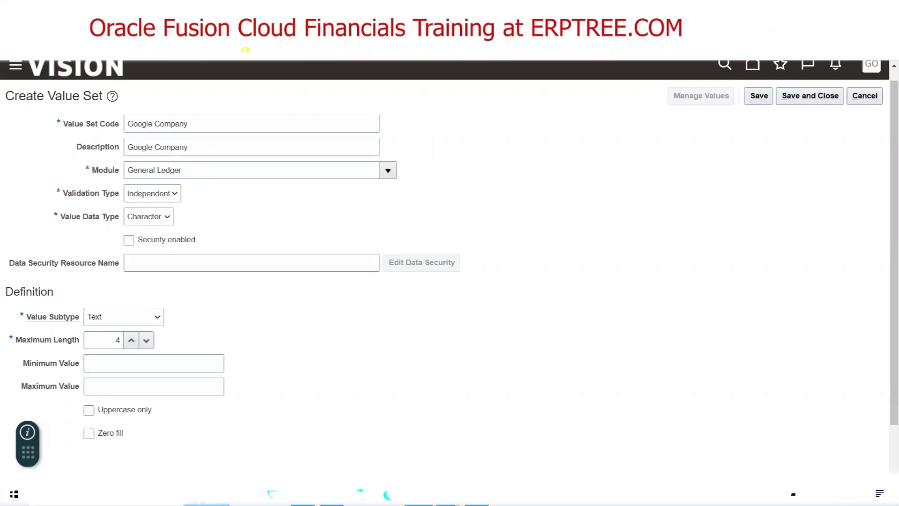
{"action": "key", "text": "alt+Tab"}
{"action": "scroll", "coordinate": [330, 308], "scroll_direction": "up", "scroll_amount": 8}
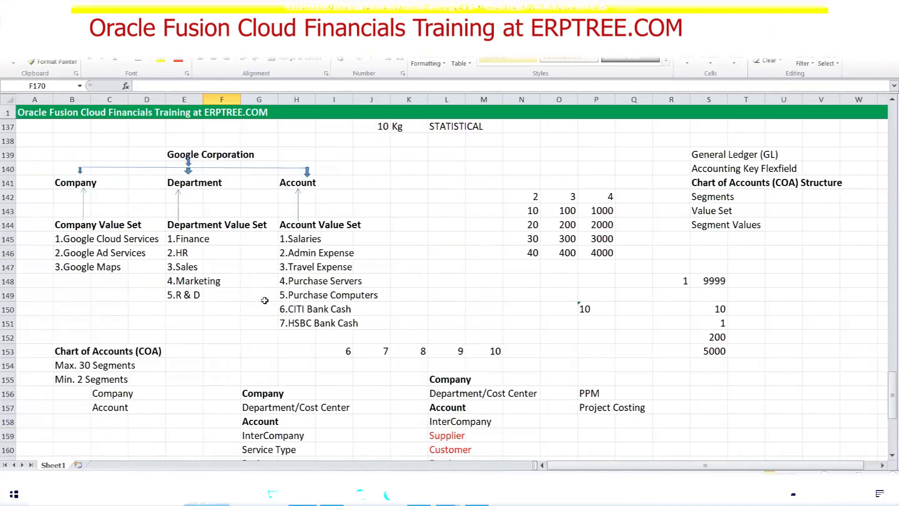
{"action": "scroll", "coordinate": [262, 303], "scroll_direction": "up", "scroll_amount": 3}
{"action": "scroll", "coordinate": [264, 301], "scroll_direction": "down", "scroll_amount": 2}
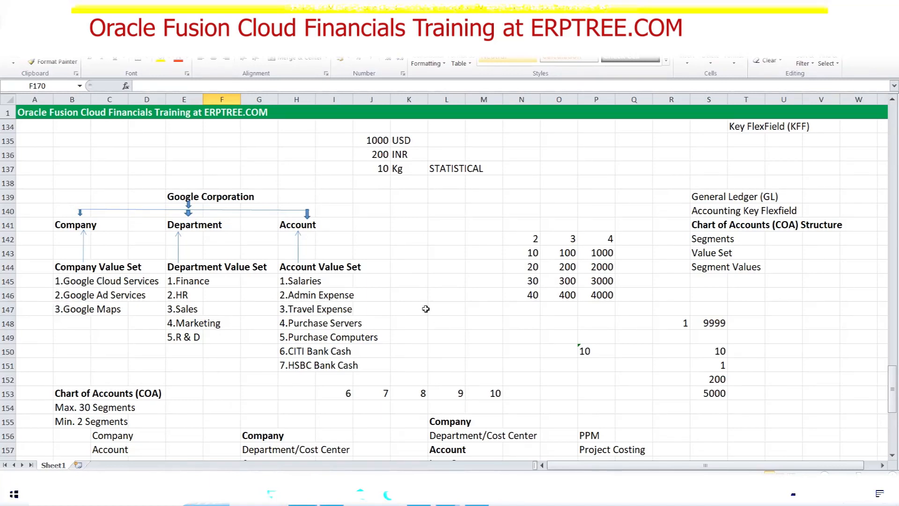
{"action": "left_click", "coordinate": [419, 495]}
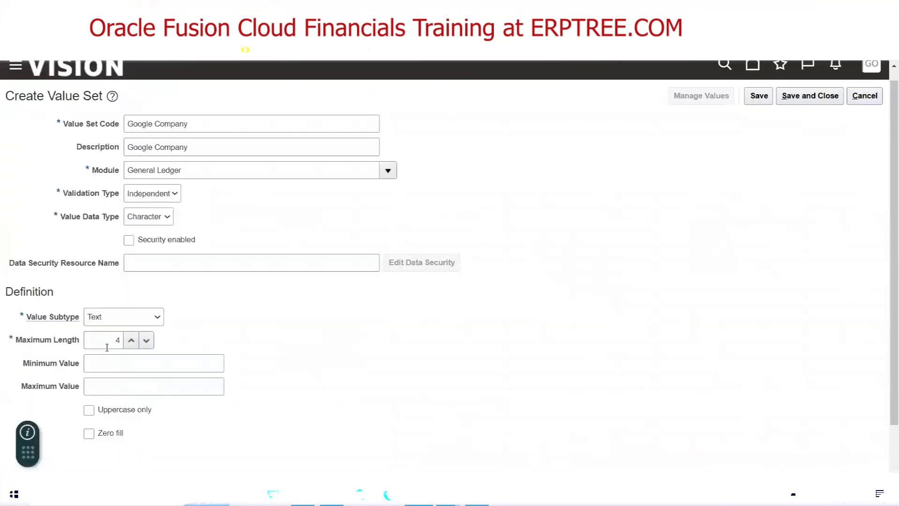
{"action": "left_click_drag", "start_coordinate": [108, 344], "coordinate": [123, 344]}
Fill N138:O138 yellow and enter 1000 plus scratch text in row 138
{"action": "left_click", "coordinate": [333, 494]}
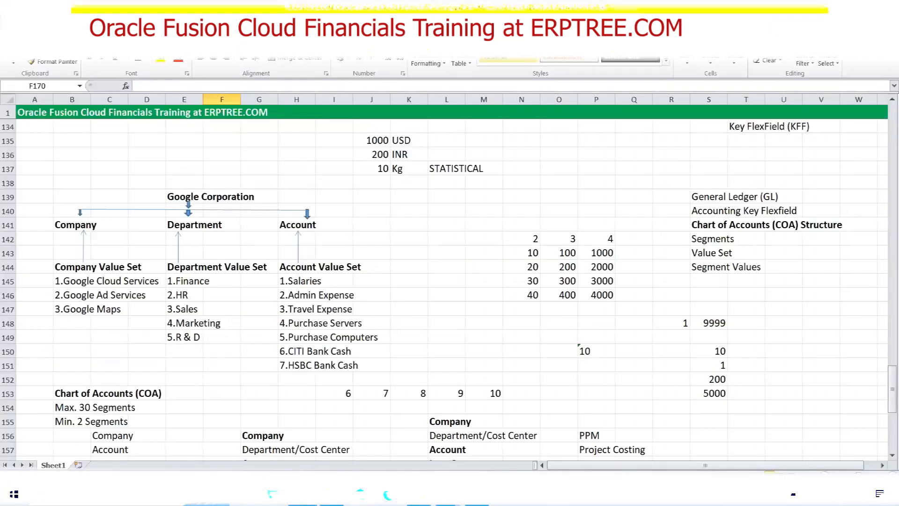
{"action": "left_click", "coordinate": [516, 180]}
{"action": "left_click_drag", "start_coordinate": [516, 181], "coordinate": [548, 184]}
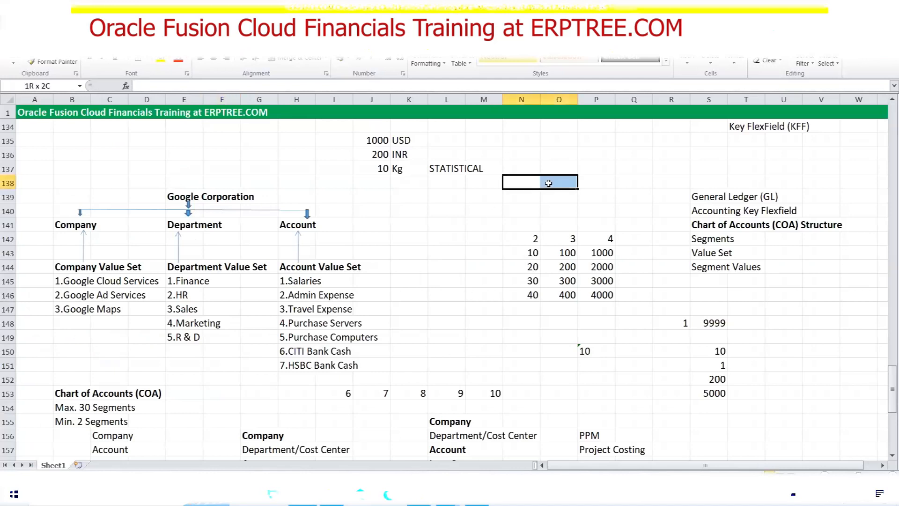
{"action": "left_click", "coordinate": [162, 65]}
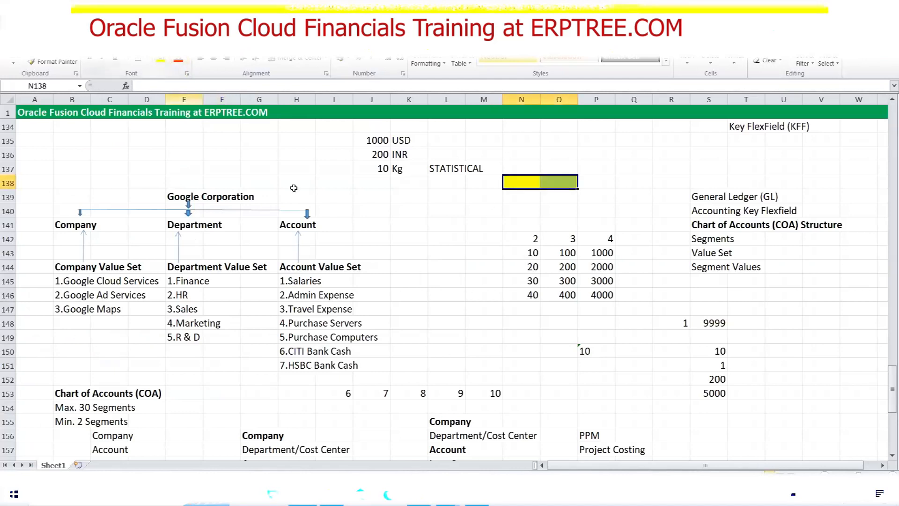
{"action": "left_click", "coordinate": [525, 183]}
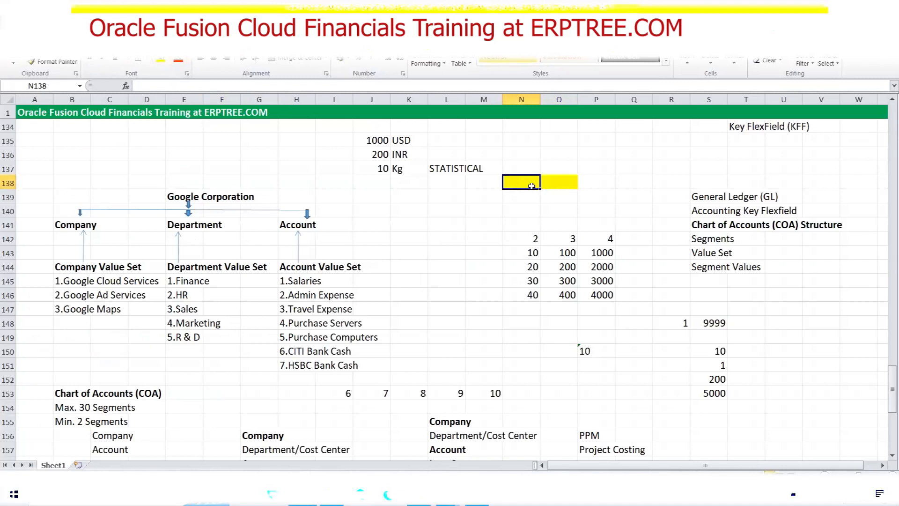
{"action": "type", "text": "1000"}
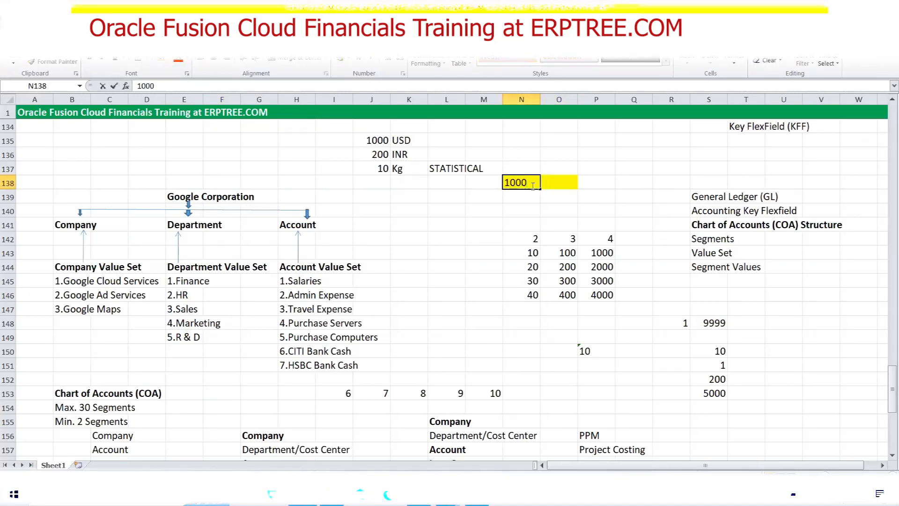
{"action": "key", "text": "Tab"}
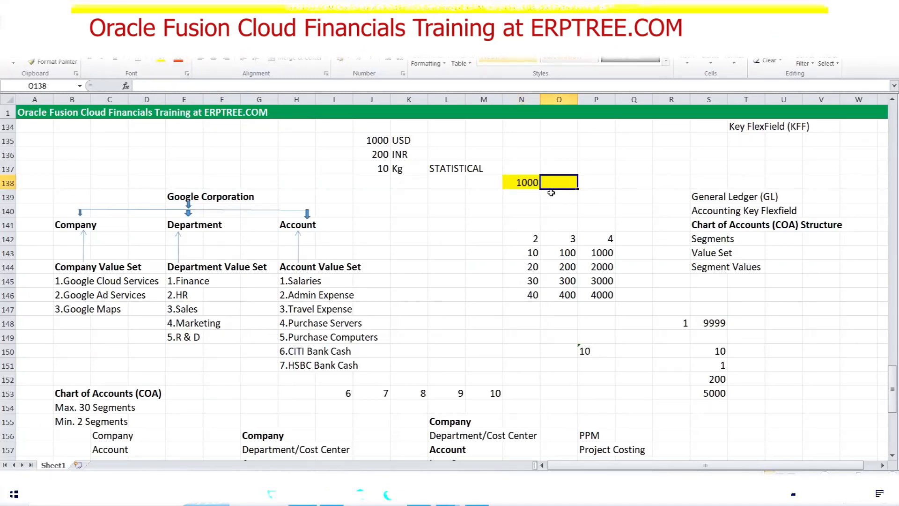
{"action": "type", "text": "dfsdfsdfsdfsdfsdfsdfsdfsdf"}
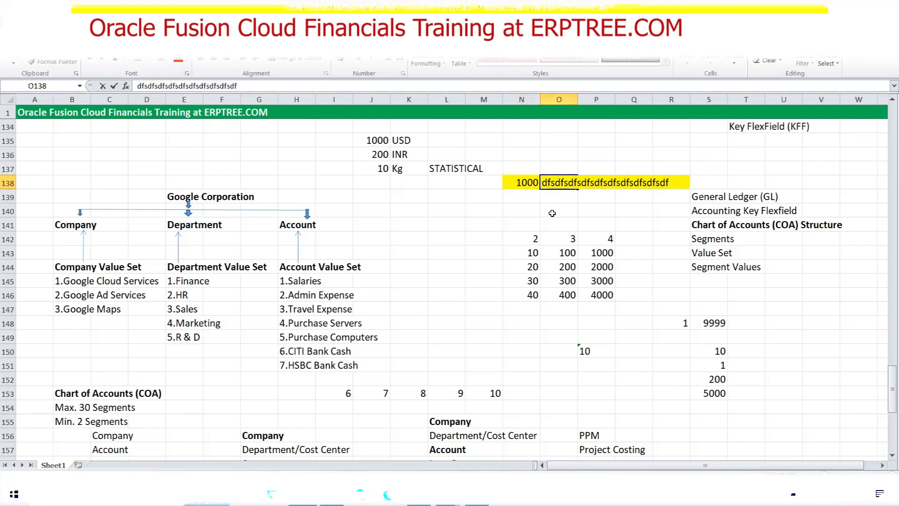
Select row 138 entries and check the Oracle Maximum Length value of 4
{"action": "left_click", "coordinate": [514, 184]}
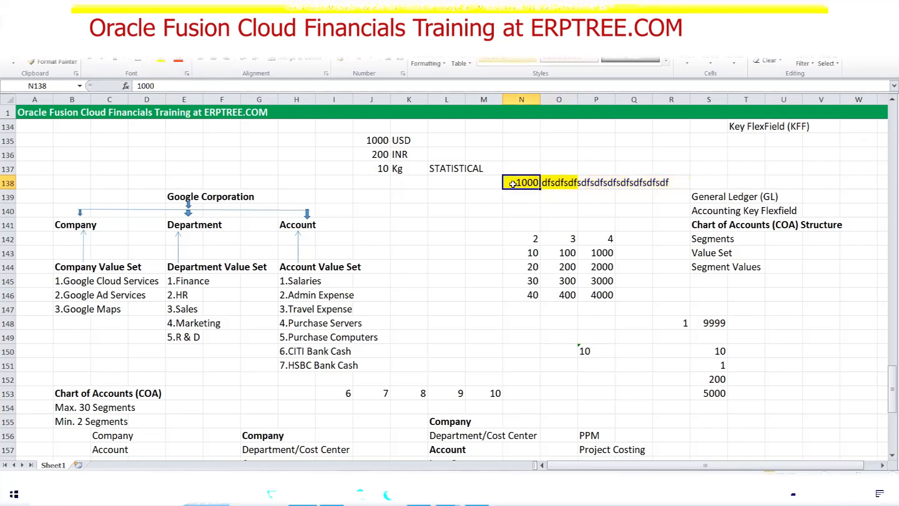
{"action": "left_click_drag", "start_coordinate": [513, 184], "coordinate": [656, 181]}
{"action": "left_click", "coordinate": [506, 183]}
{"action": "left_click", "coordinate": [419, 495]}
{"action": "left_click", "coordinate": [94, 343]}
{"action": "left_click", "coordinate": [418, 495]}
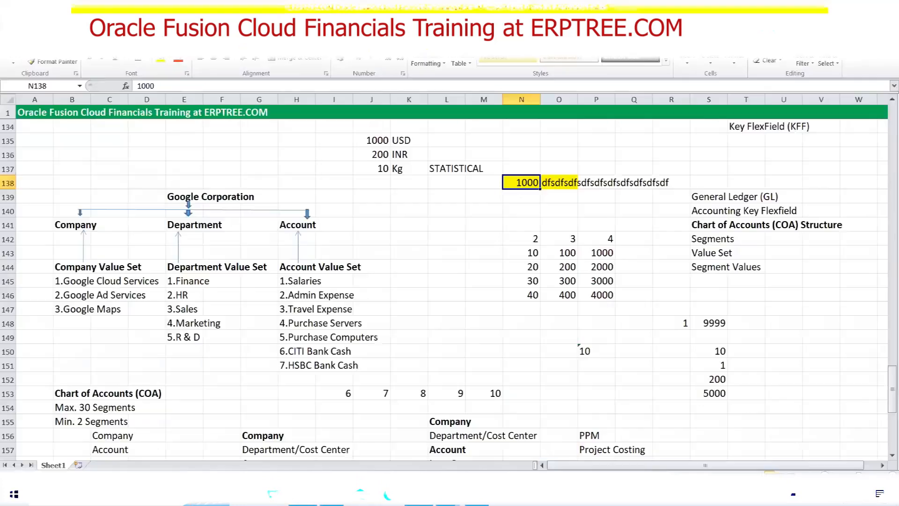
Clear the scratch text from O138 and the 1000 from N138, removing the yellow fill
{"action": "left_click", "coordinate": [566, 186]}
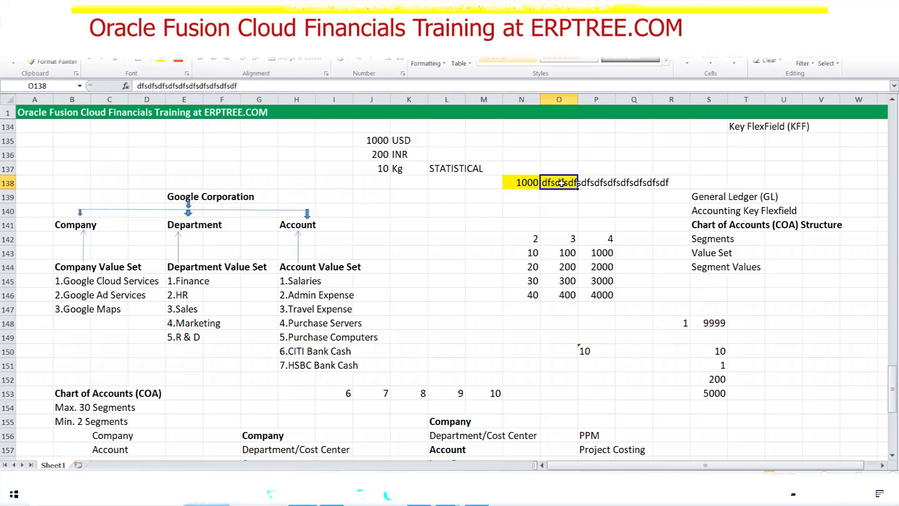
{"action": "key", "text": "Delete"}
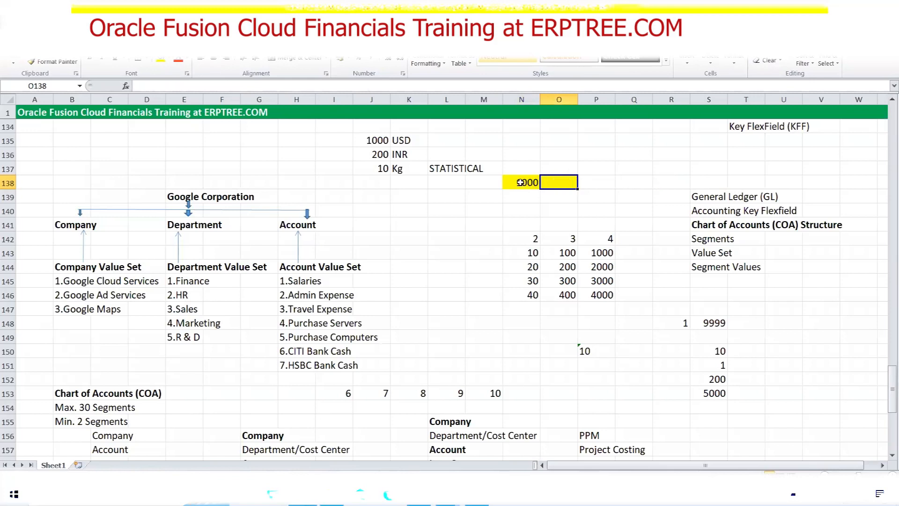
{"action": "left_click", "coordinate": [521, 183]}
{"action": "key", "text": "Delete"}
{"action": "key", "text": "ctrl+z"}
{"action": "left_click", "coordinate": [513, 205]}
{"action": "left_click", "coordinate": [419, 495]}
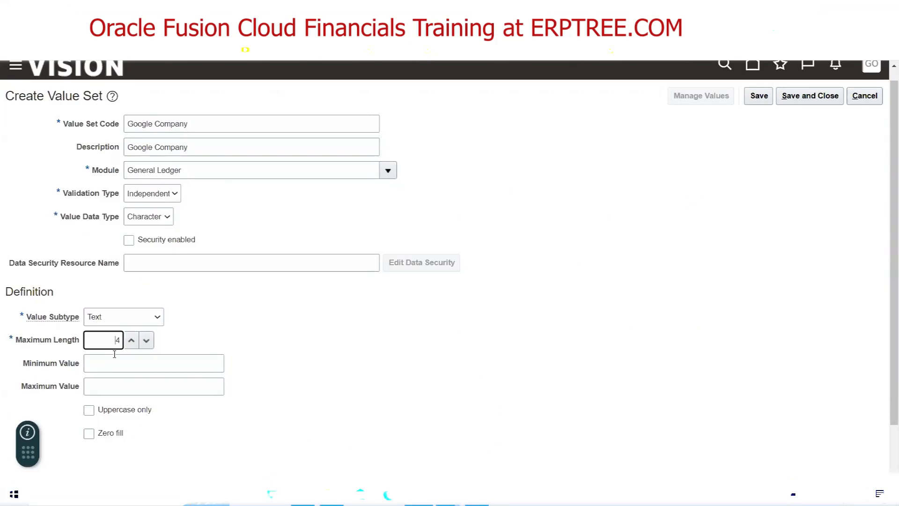
Leave the Google Company Maximum Length at 4 and switch to the Excel notes
{"action": "left_click_drag", "start_coordinate": [109, 340], "coordinate": [121, 340]}
{"action": "left_click", "coordinate": [252, 337]}
{"action": "left_click", "coordinate": [419, 495]}
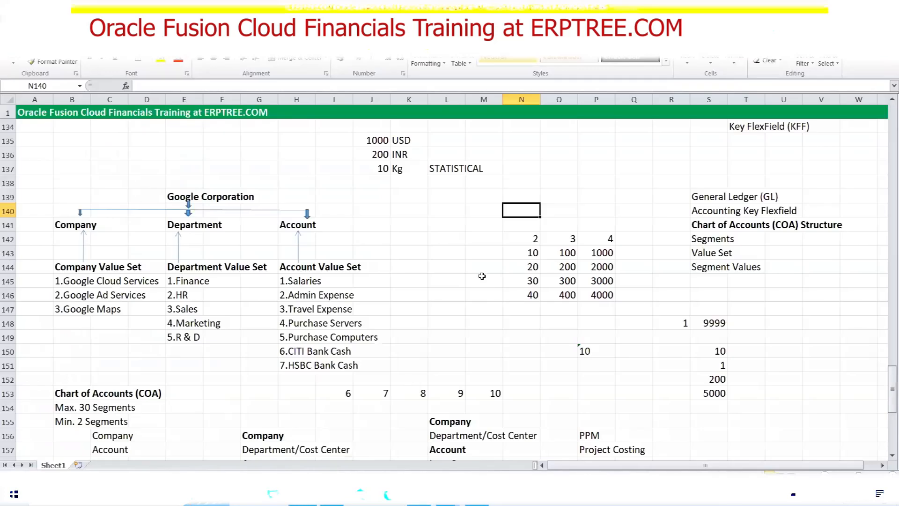
Scroll the Excel notes to the Create Chart of Accounts steps, alternating with the Oracle form
{"action": "scroll", "coordinate": [416, 253], "scroll_direction": "up", "scroll_amount": 1}
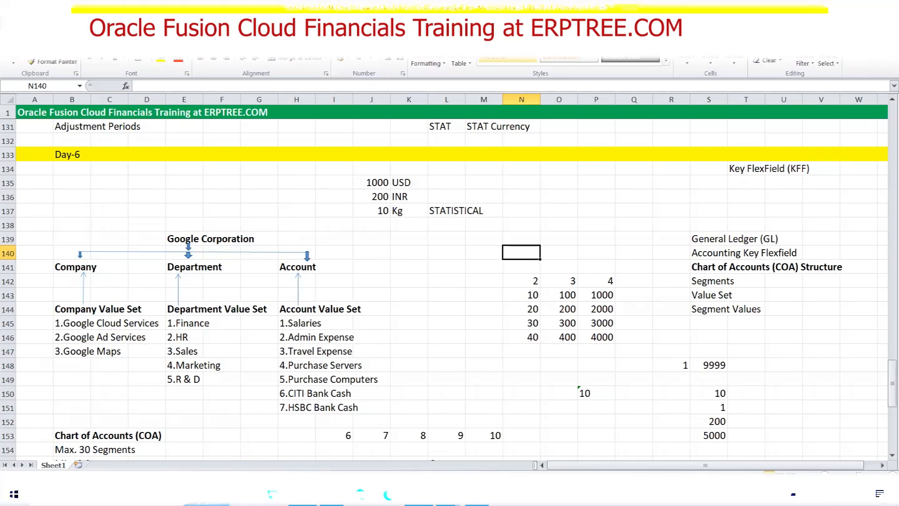
{"action": "key", "text": "alt+Tab"}
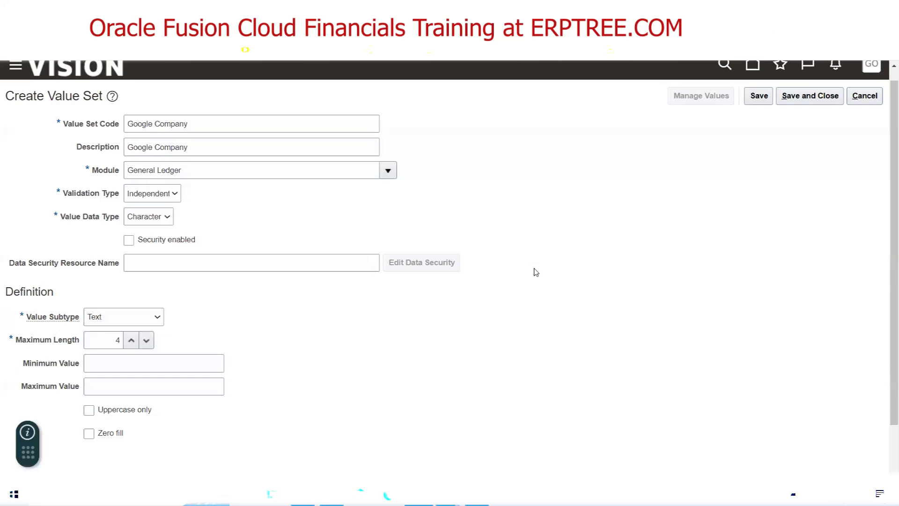
{"action": "key", "text": "alt+Tab"}
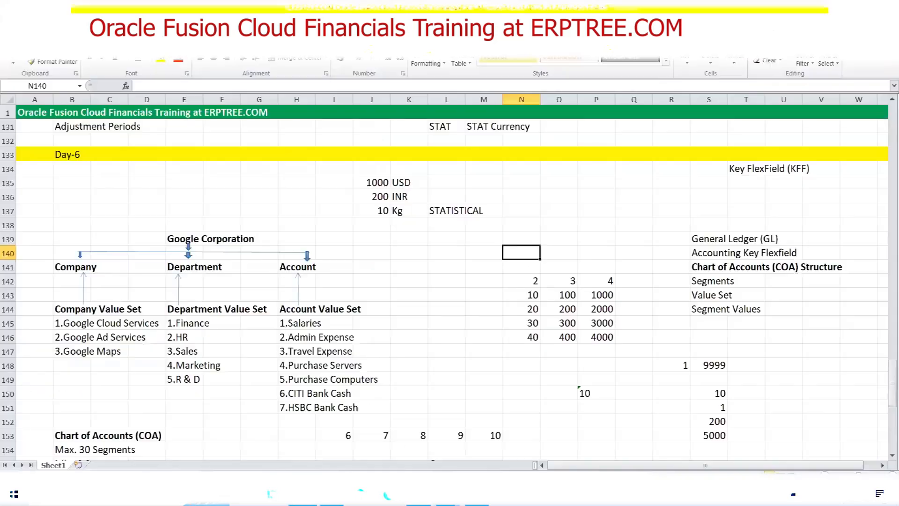
{"action": "scroll", "coordinate": [383, 308], "scroll_direction": "down", "scroll_amount": 10}
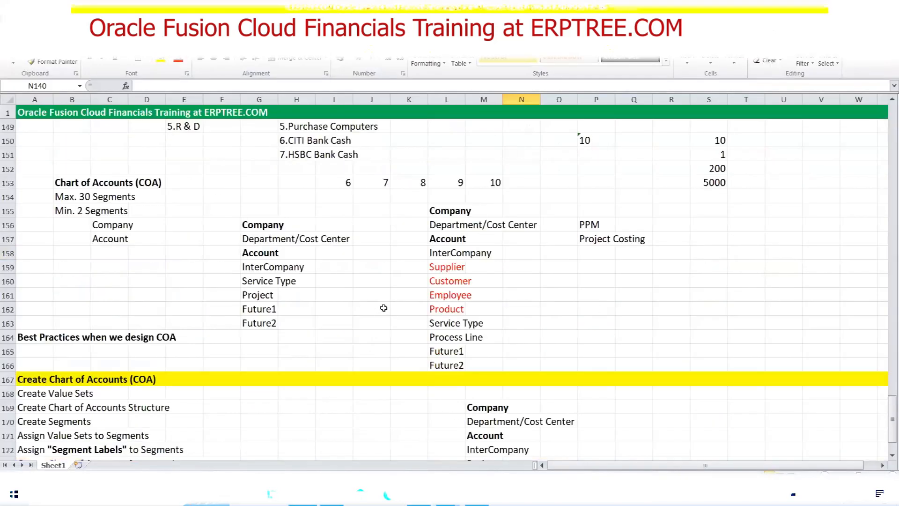
{"action": "scroll", "coordinate": [396, 290], "scroll_direction": "up", "scroll_amount": 2}
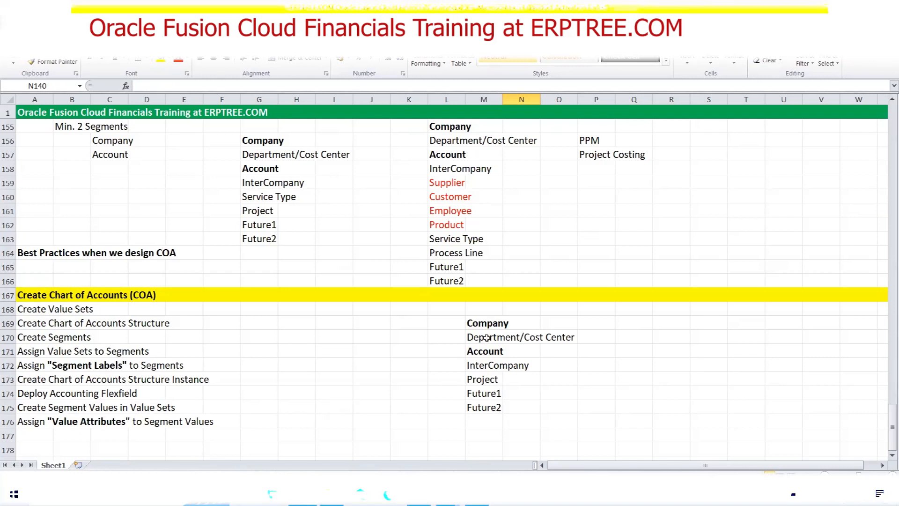
{"action": "scroll", "coordinate": [398, 317], "scroll_direction": "down", "scroll_amount": 4}
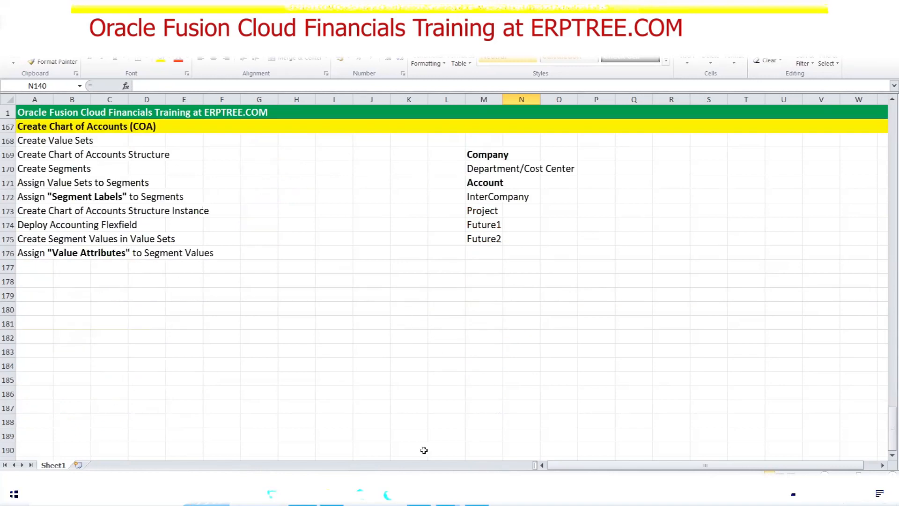
{"action": "key", "text": "alt+Tab"}
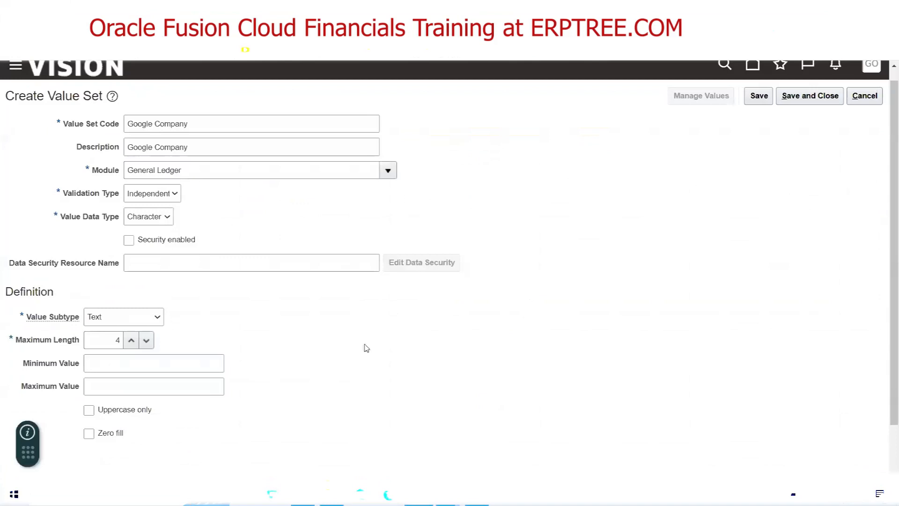
Save and close the Google Company value set, then start a new value set
{"action": "scroll", "coordinate": [568, 291], "scroll_direction": "up", "scroll_amount": 1}
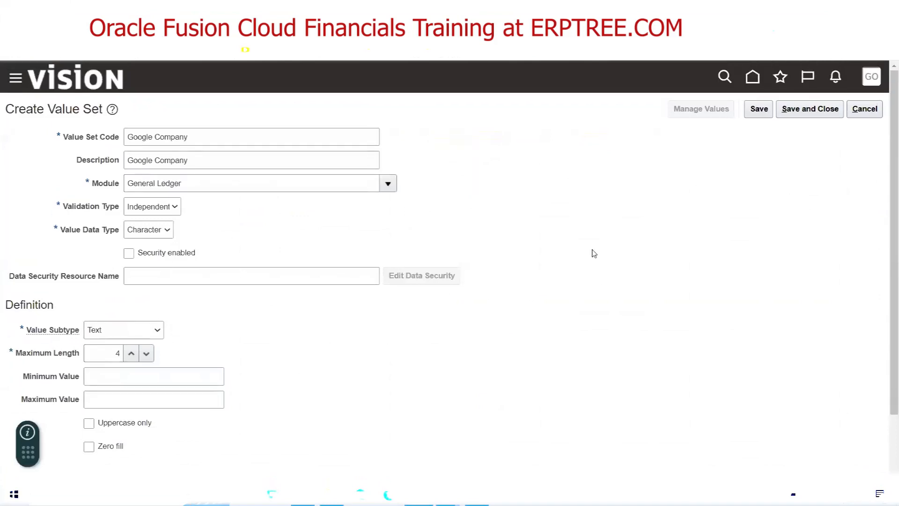
{"action": "left_click", "coordinate": [803, 112]}
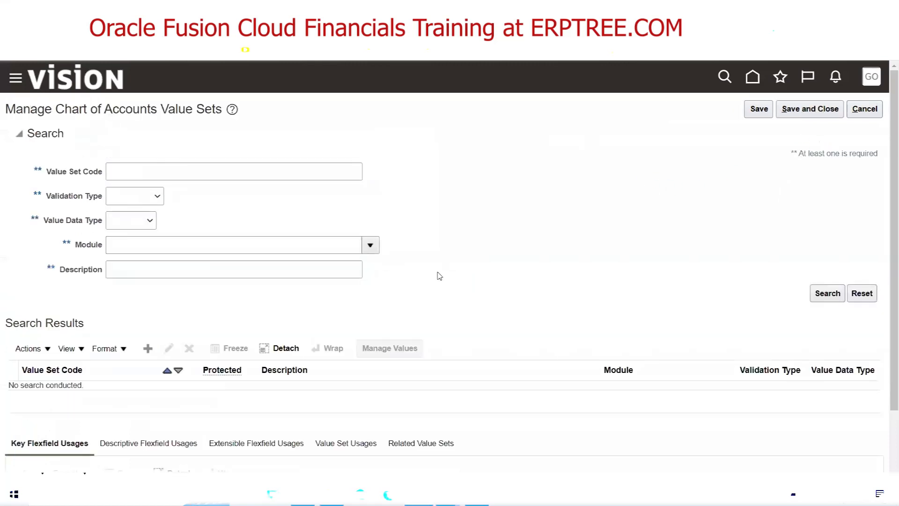
{"action": "left_click", "coordinate": [148, 348]}
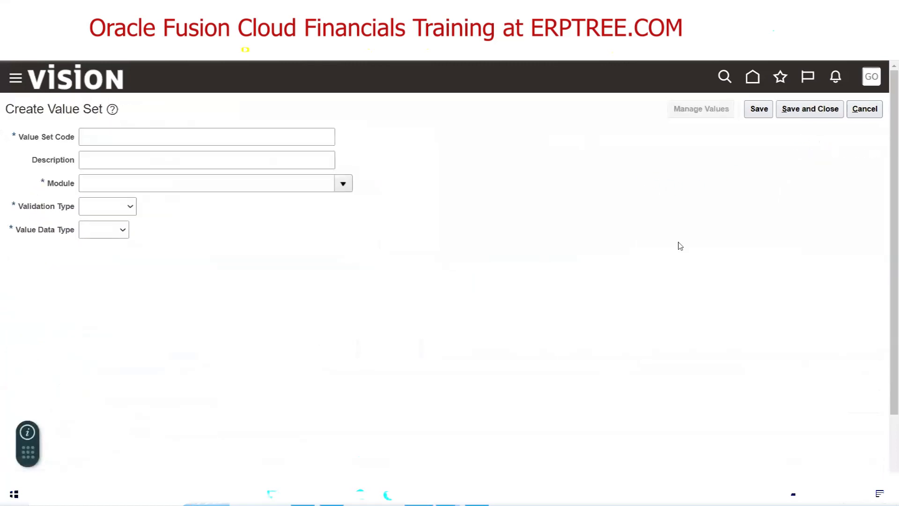
Check the Department/Cost Center notes and enter Google Department as both code and description
{"action": "left_click", "coordinate": [303, 495]}
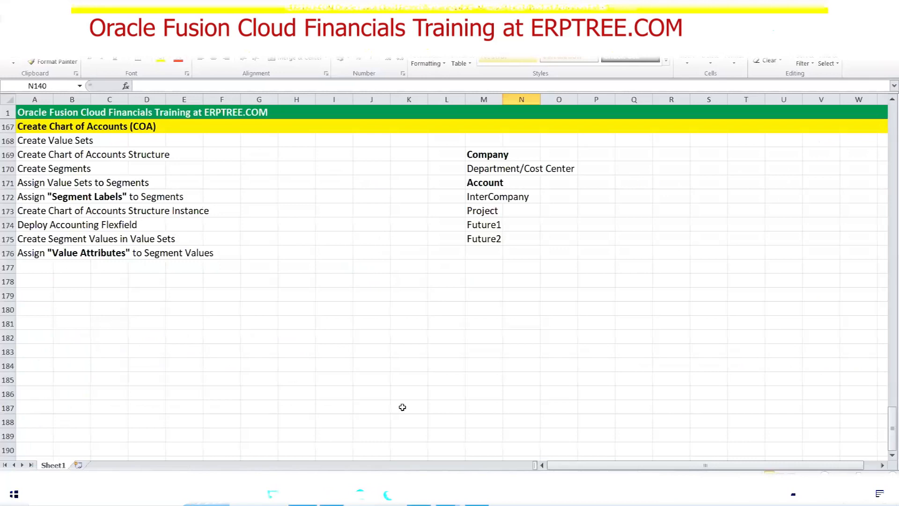
{"action": "left_click", "coordinate": [484, 172]}
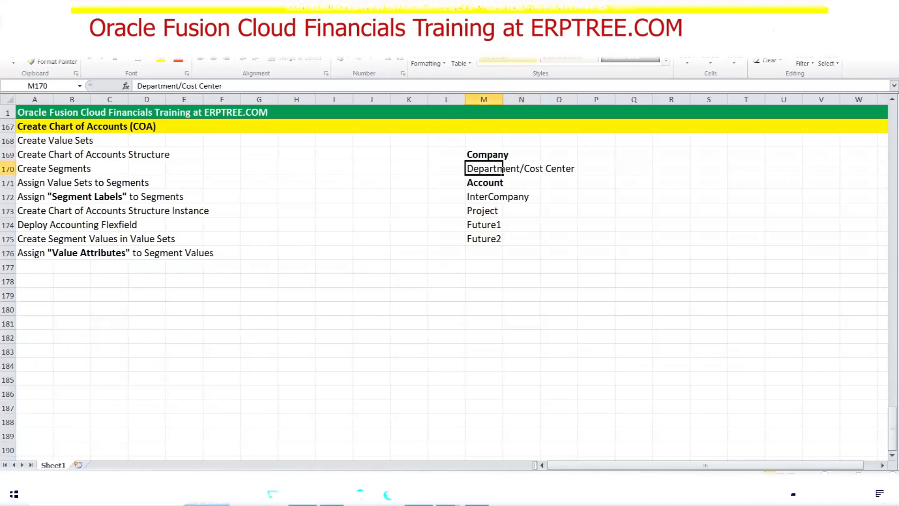
{"action": "key", "text": "alt+Tab"}
{"action": "left_click", "coordinate": [216, 135]}
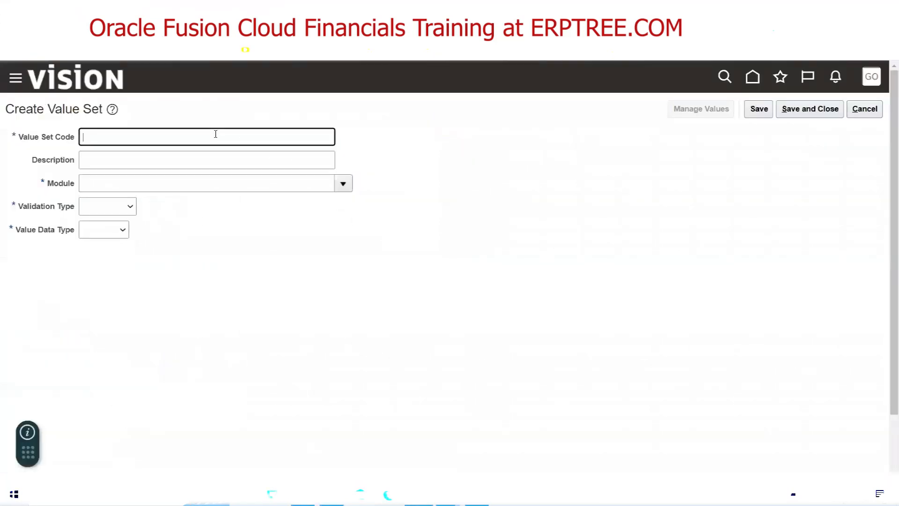
{"action": "type", "text": "Google Department"}
{"action": "left_click_drag", "start_coordinate": [167, 138], "coordinate": [19, 147]}
{"action": "key", "text": "ctrl+c"}
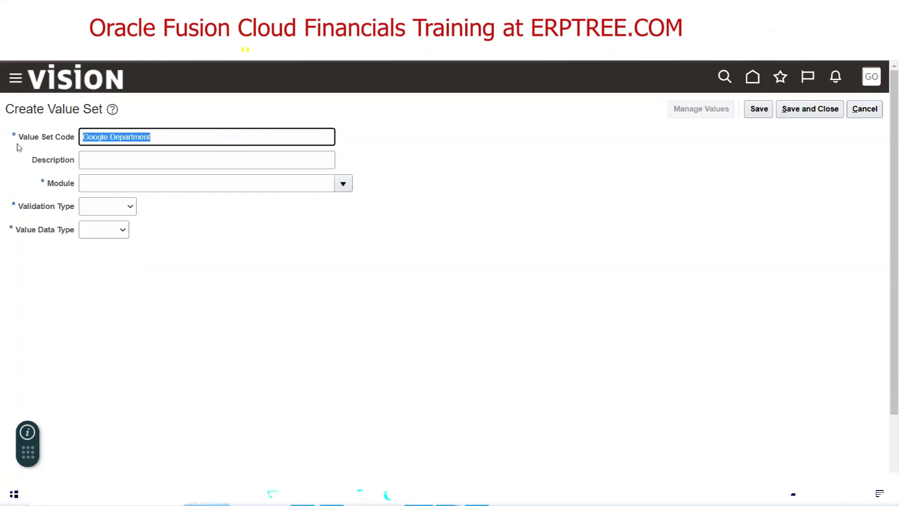
{"action": "left_click", "coordinate": [85, 158]}
{"action": "key", "text": "ctrl+v"}
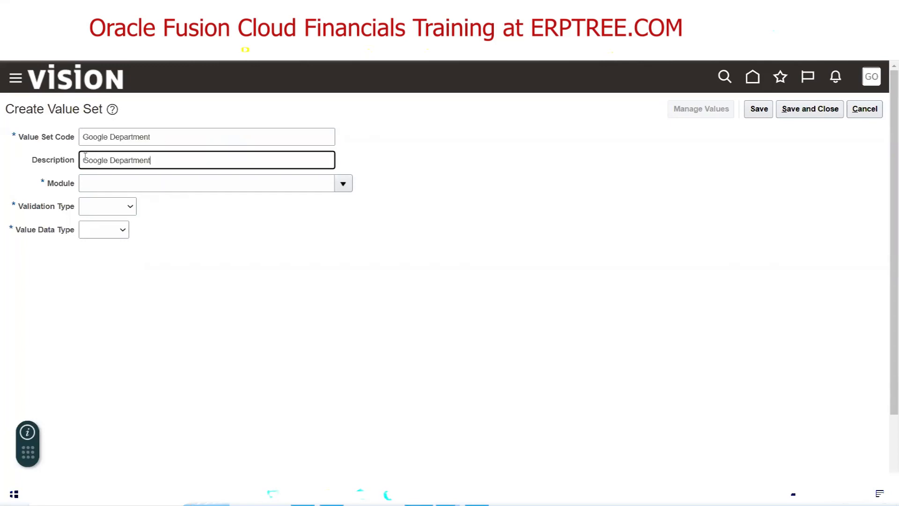
Set module General Ledger, validation type Independent and value data type Character
{"action": "left_click", "coordinate": [343, 184]}
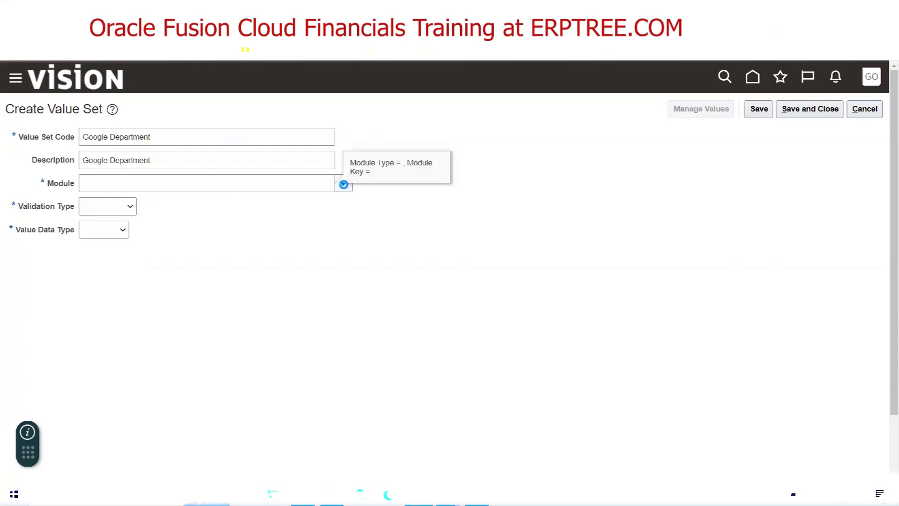
{"action": "left_click", "coordinate": [145, 229]}
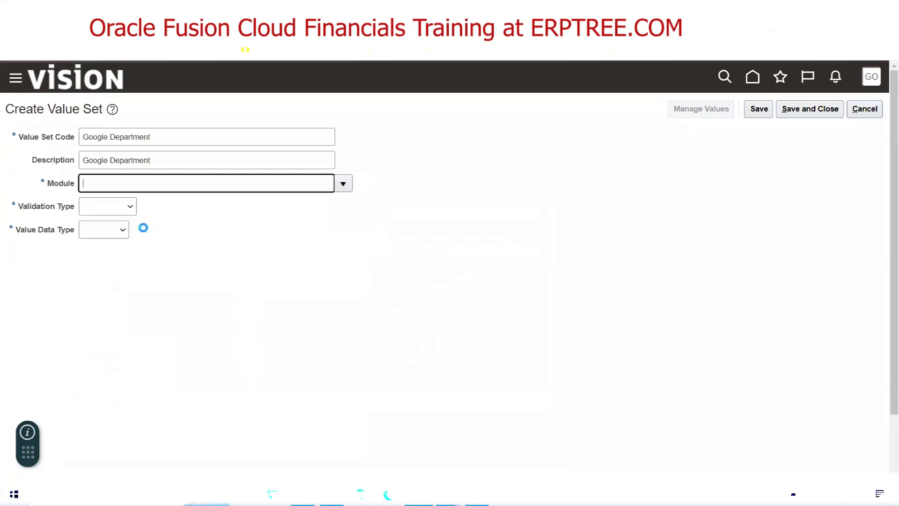
{"action": "left_click", "coordinate": [105, 206]}
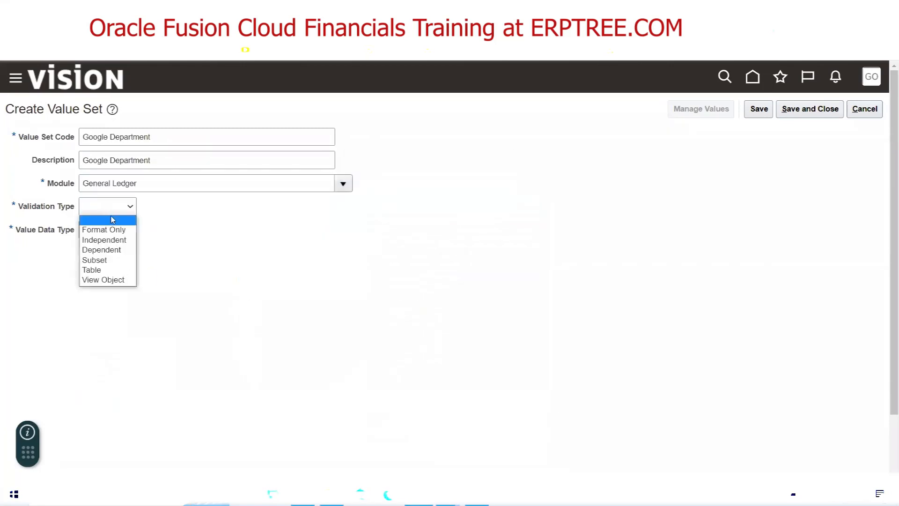
{"action": "left_click", "coordinate": [117, 240]}
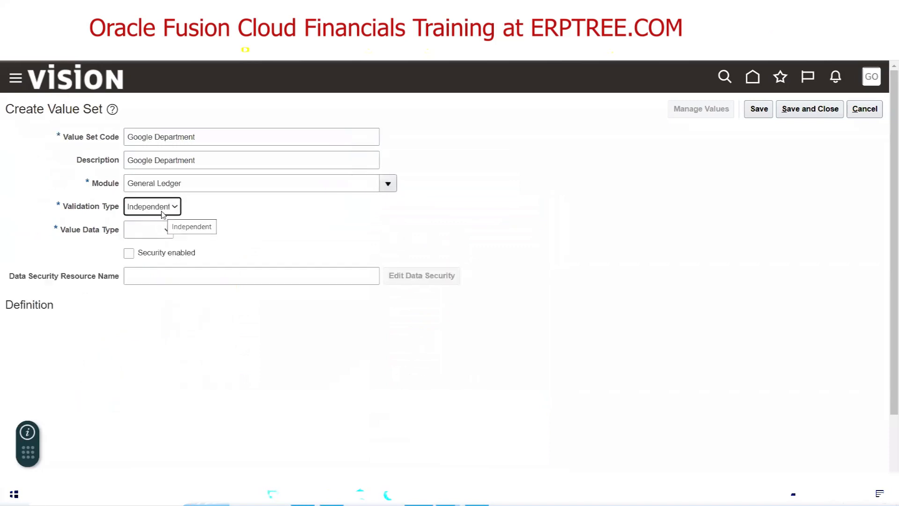
{"action": "left_click", "coordinate": [139, 230]}
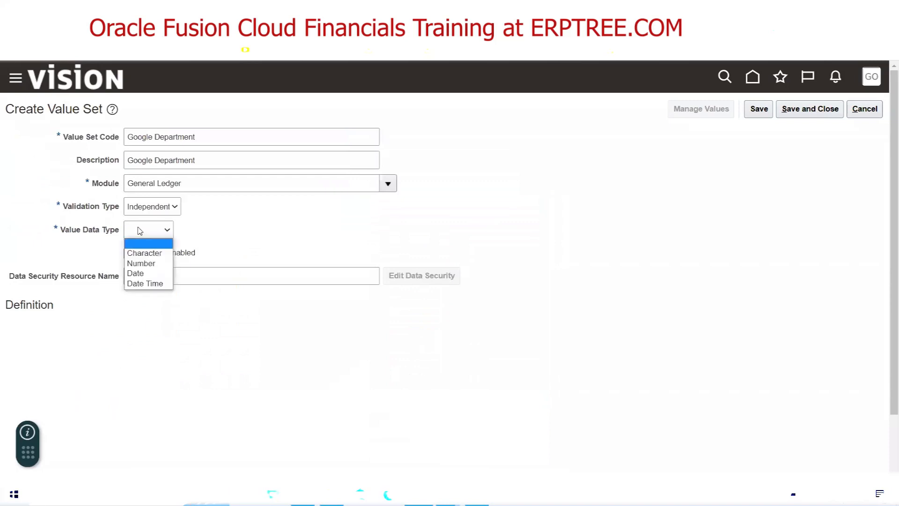
{"action": "left_click", "coordinate": [144, 252]}
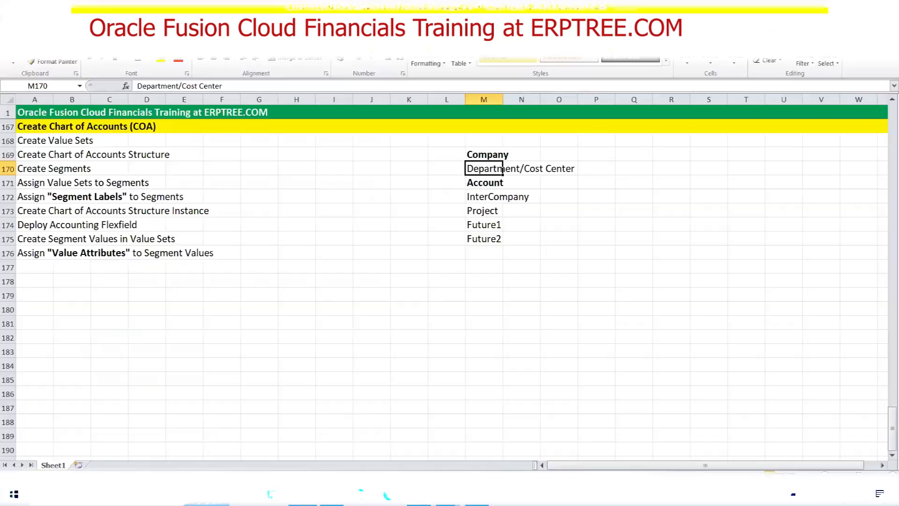
Scroll the Excel notes up to the Department Value Set entries, Finance through R & D
{"action": "scroll", "coordinate": [176, 369], "scroll_direction": "up", "scroll_amount": 3}
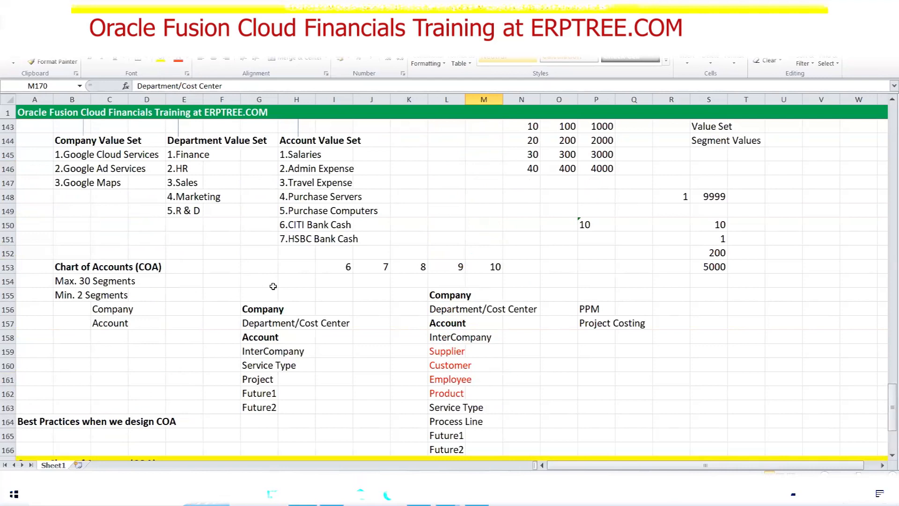
{"action": "scroll", "coordinate": [290, 288], "scroll_direction": "up", "scroll_amount": 1}
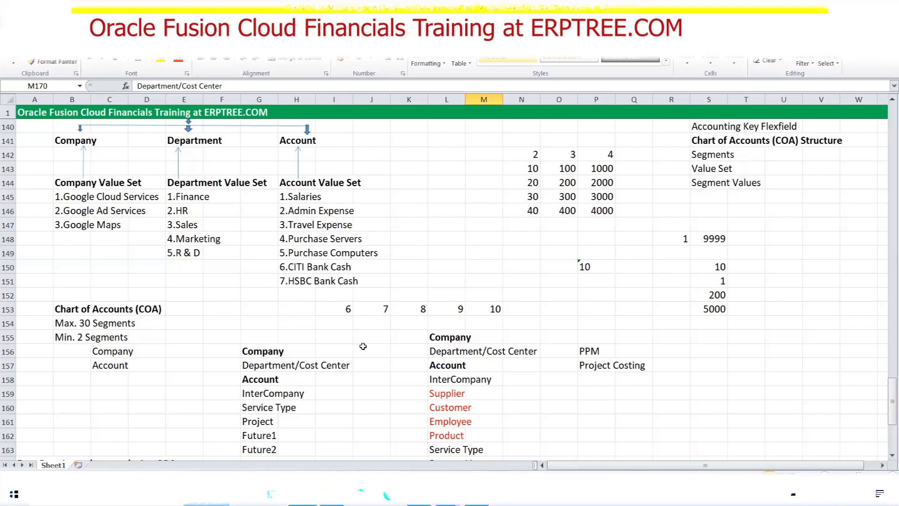
Scroll the Excel notes down to the Create Chart of Accounts (COA) steps in rows 167–176
{"action": "scroll", "coordinate": [363, 346], "scroll_direction": "down", "scroll_amount": 3}
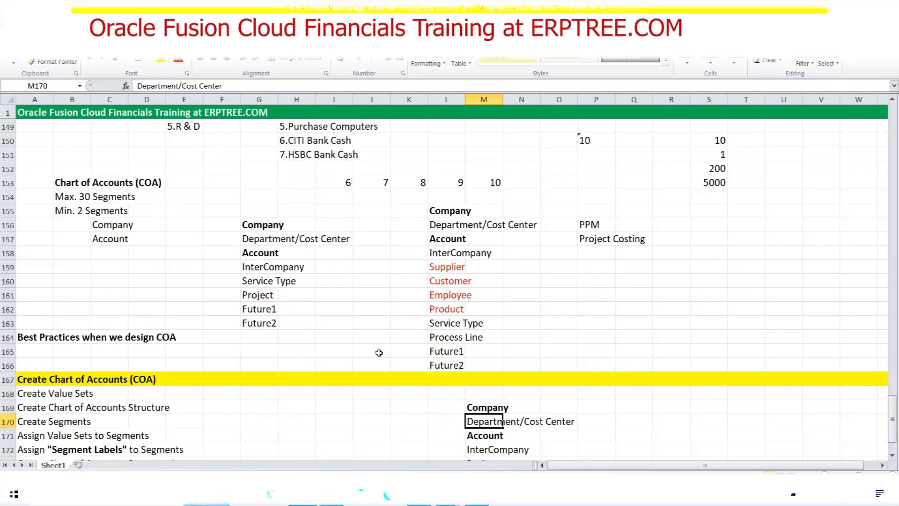
{"action": "scroll", "coordinate": [379, 353], "scroll_direction": "down", "scroll_amount": 5}
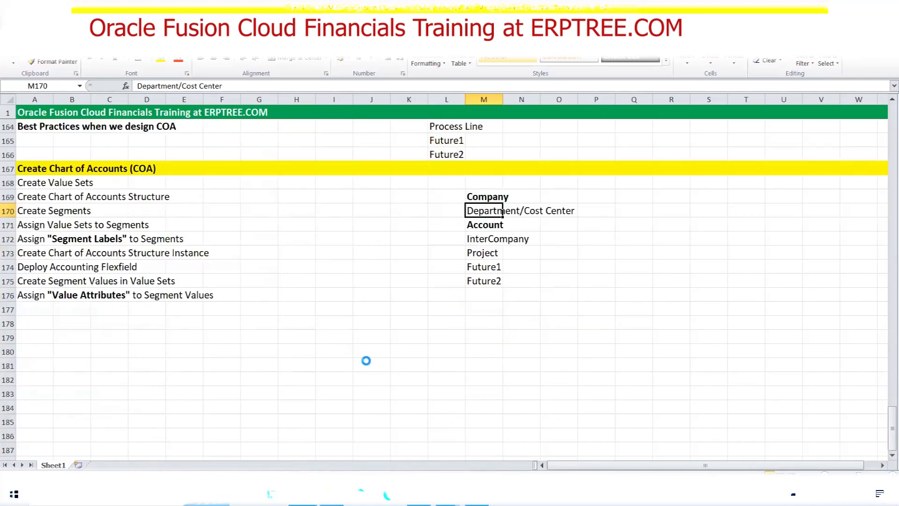
Give the Google Department value set a Text subtype and maximum length 4
{"action": "left_click", "coordinate": [418, 495]}
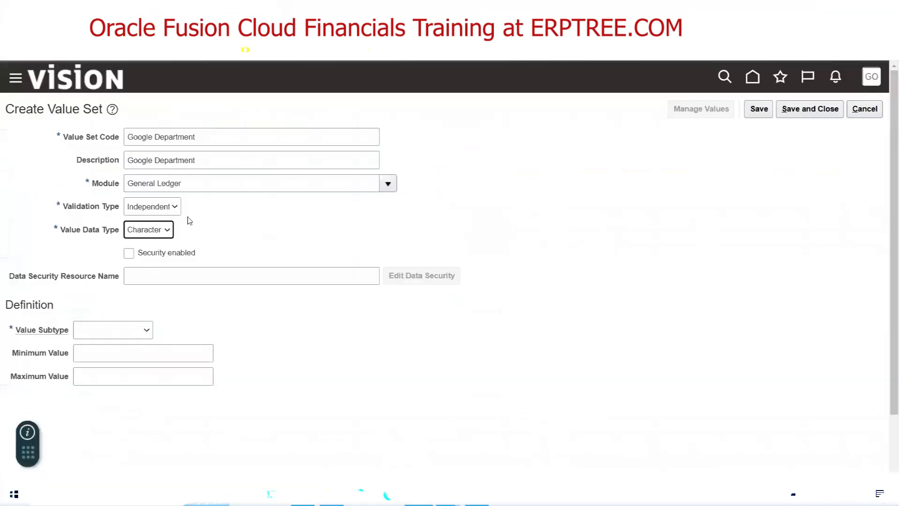
{"action": "left_click", "coordinate": [123, 332]}
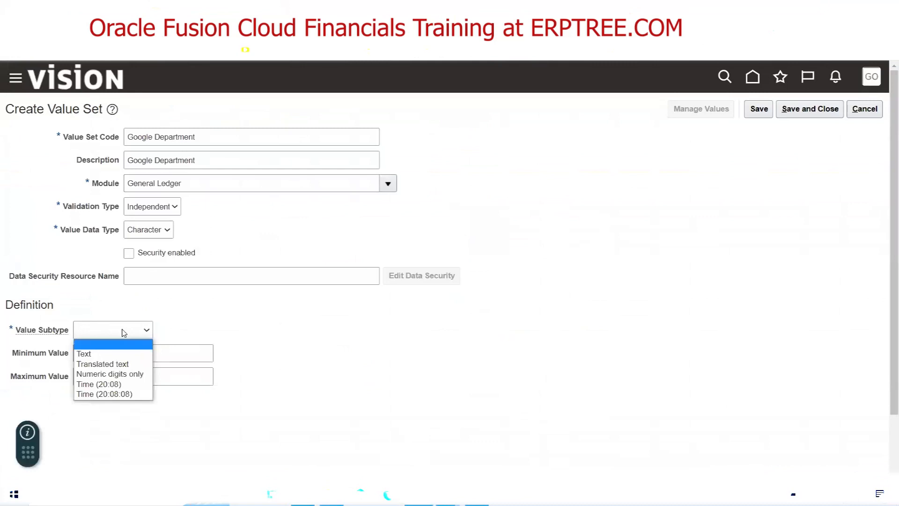
{"action": "left_click", "coordinate": [122, 349]}
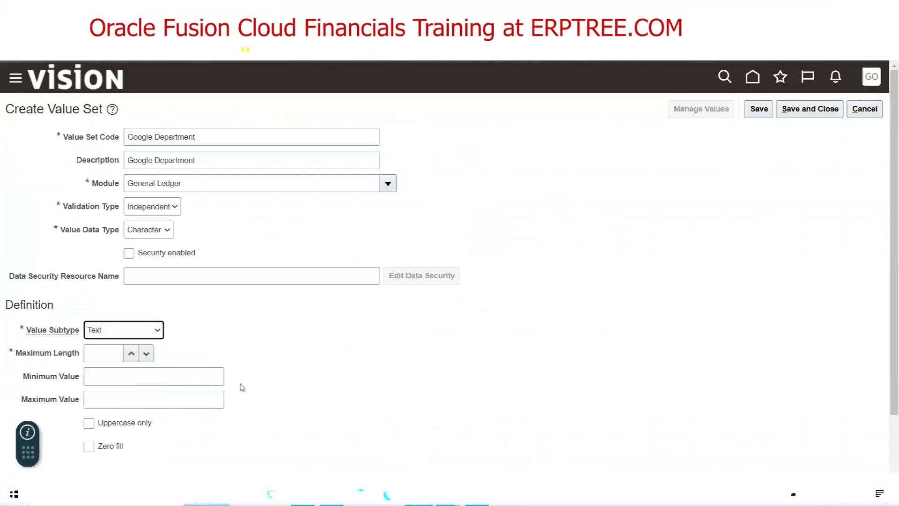
{"action": "left_click", "coordinate": [89, 354]}
{"action": "type", "text": "4"}
{"action": "left_click", "coordinate": [355, 370]}
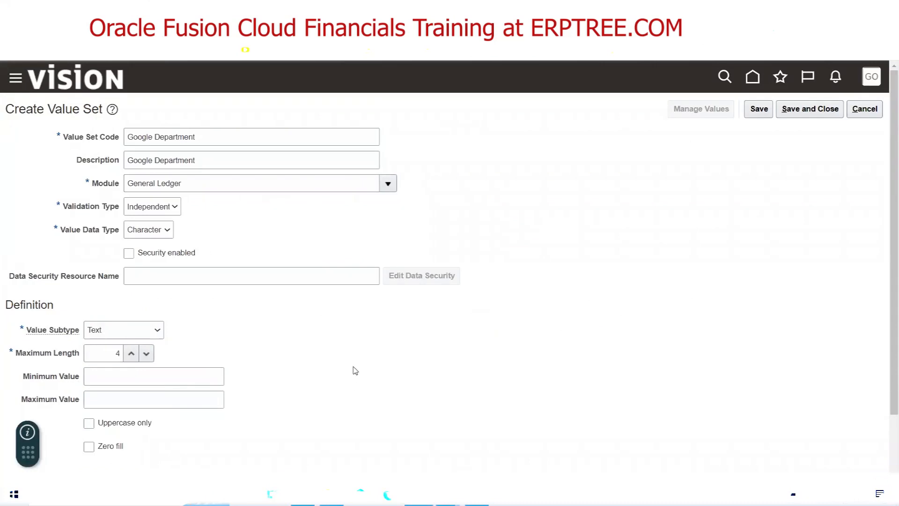
Save Google Department, start a new value set and return to the Excel notes
{"action": "left_click", "coordinate": [803, 110]}
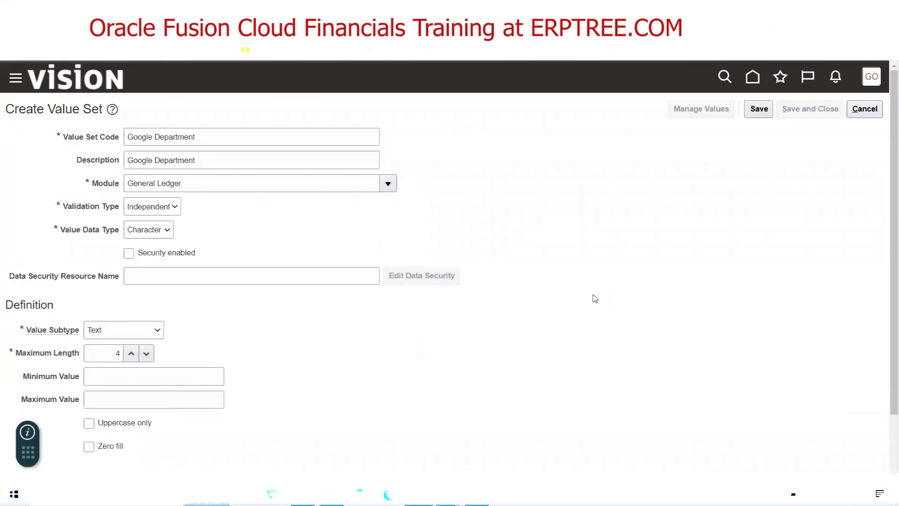
{"action": "left_click", "coordinate": [148, 348]}
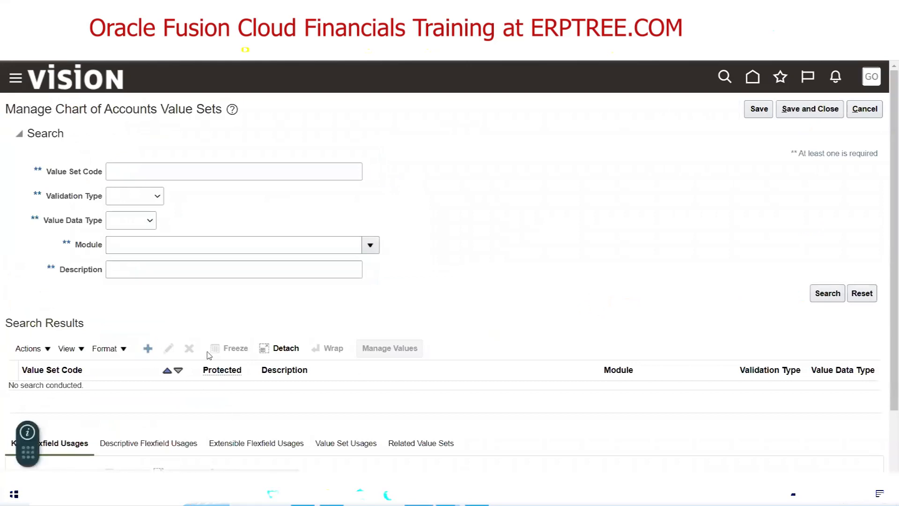
{"action": "key", "text": "alt+Tab"}
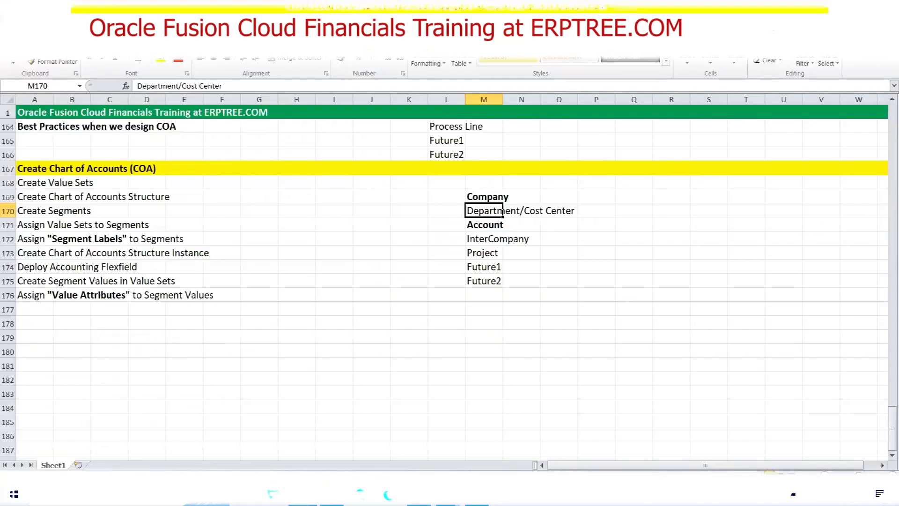
Enter Google Account as the new value set's code and description
{"action": "left_click", "coordinate": [472, 229]}
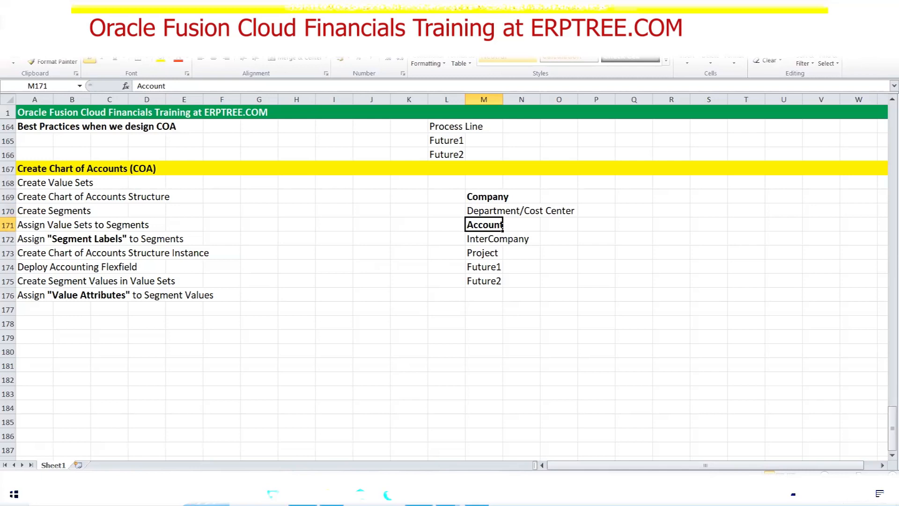
{"action": "key", "text": "alt+Tab"}
{"action": "left_click", "coordinate": [192, 145]}
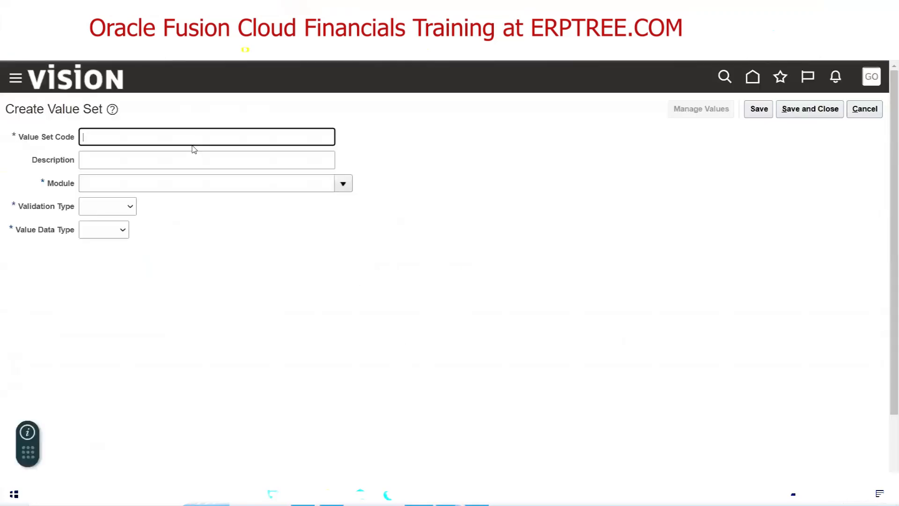
{"action": "type", "text": "Google Account"}
{"action": "key", "text": "Tab"}
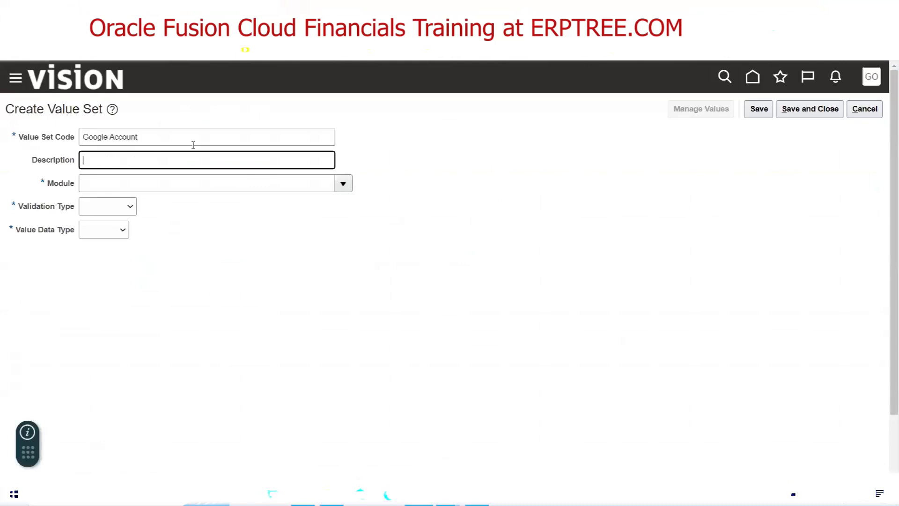
{"action": "left_click", "coordinate": [179, 138]}
{"action": "key", "text": "ctrl+a"}
{"action": "key", "text": "ctrl+c"}
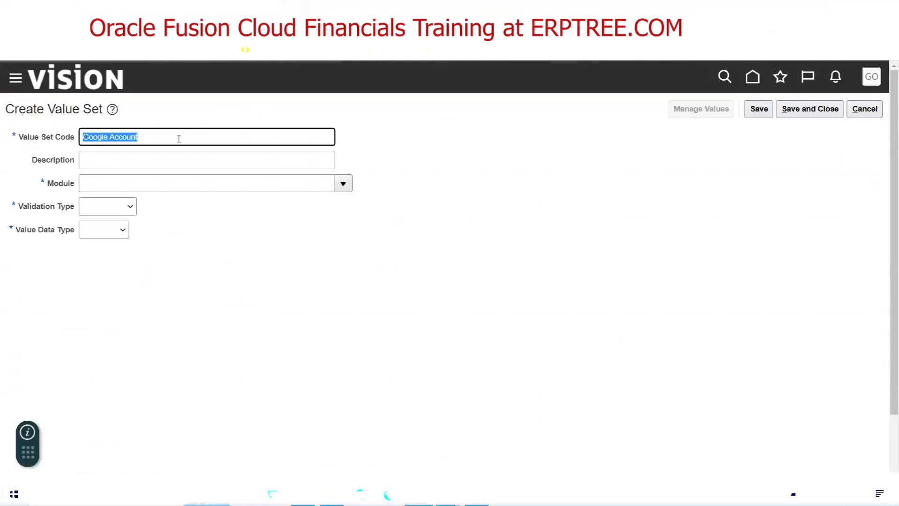
{"action": "key", "text": "Tab"}
{"action": "key", "text": "ctrl+v"}
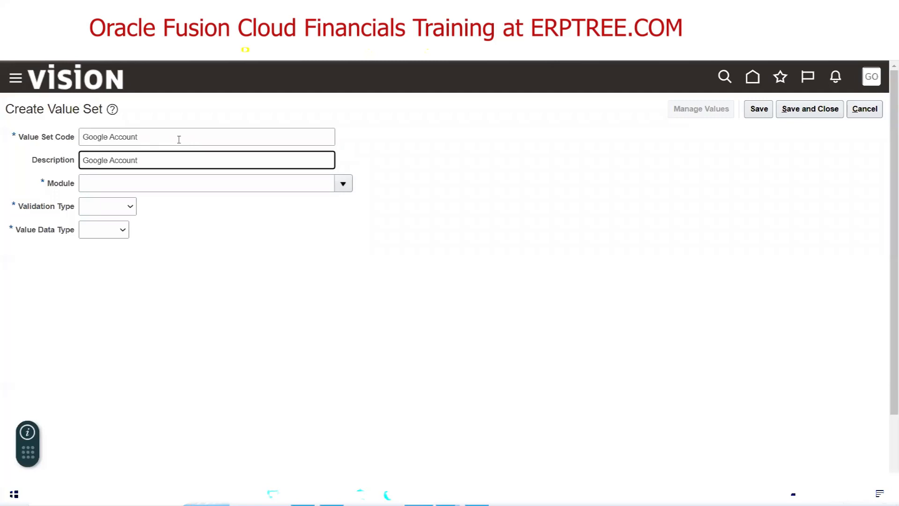
Set module General Ledger, validation type Independent and data type Character
{"action": "left_click", "coordinate": [340, 185]}
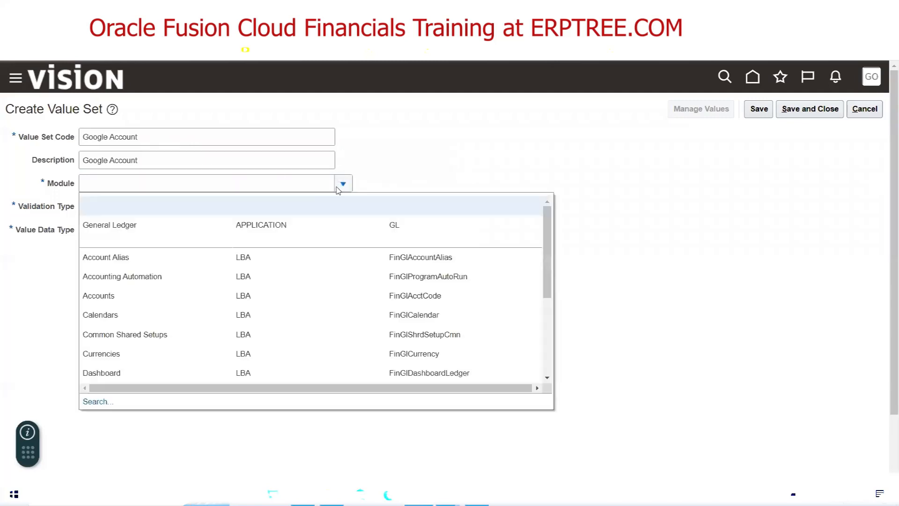
{"action": "left_click", "coordinate": [160, 221]}
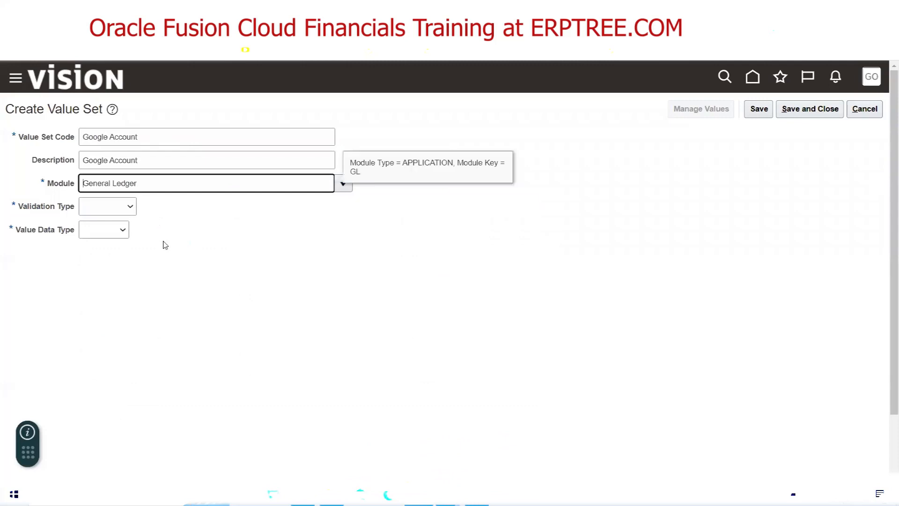
{"action": "left_click", "coordinate": [120, 209]}
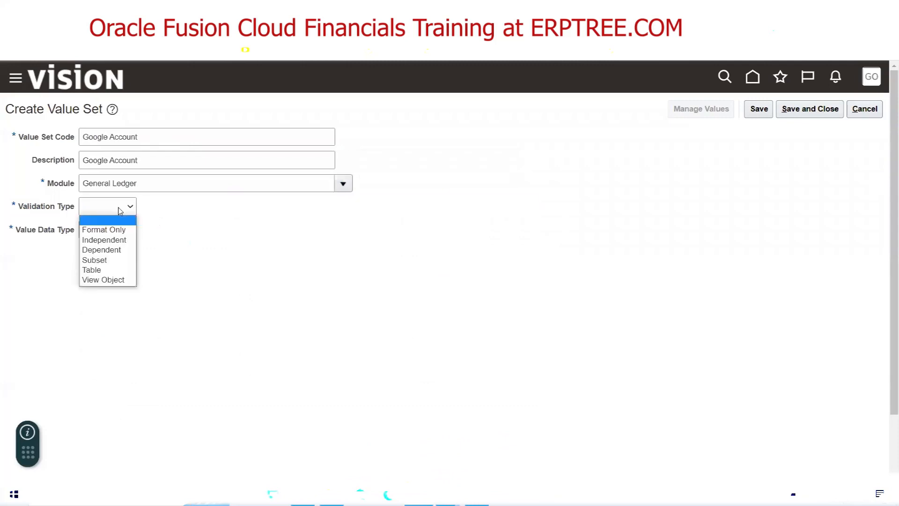
{"action": "left_click", "coordinate": [121, 241]}
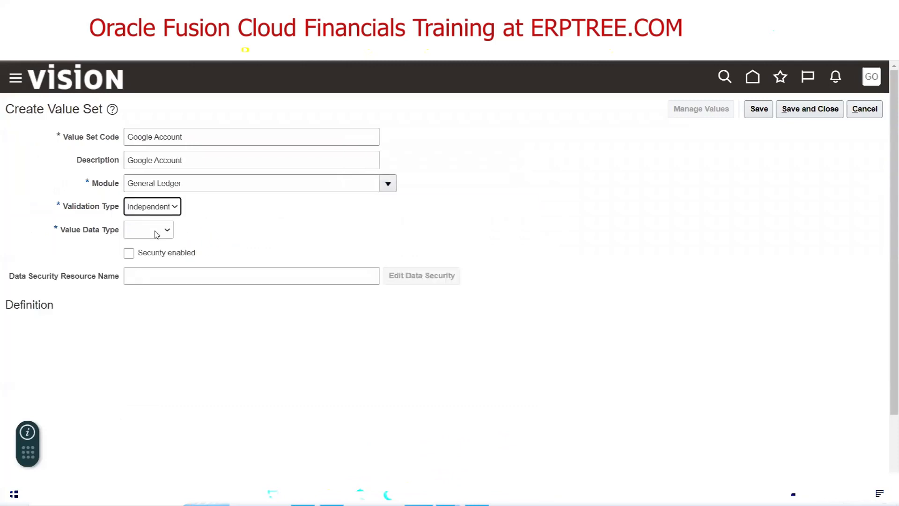
{"action": "left_click", "coordinate": [157, 234]}
{"action": "left_click", "coordinate": [169, 210]}
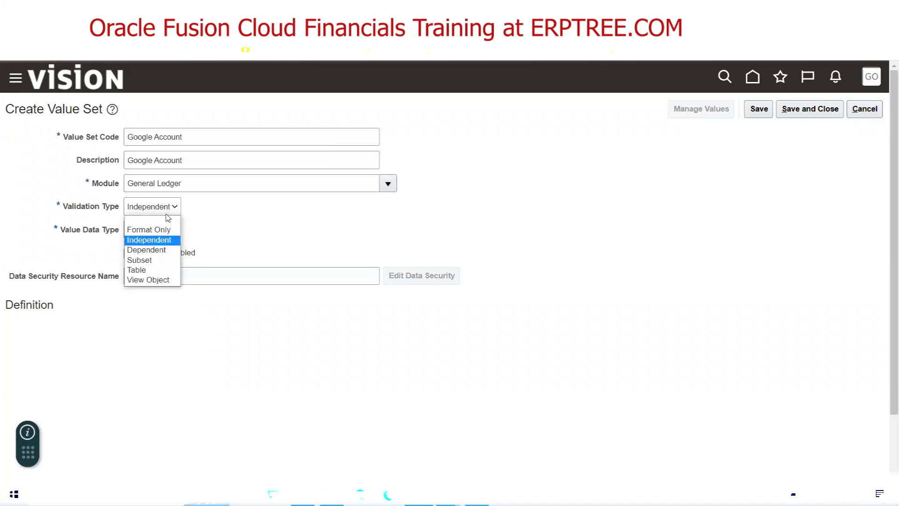
{"action": "left_click", "coordinate": [171, 241]}
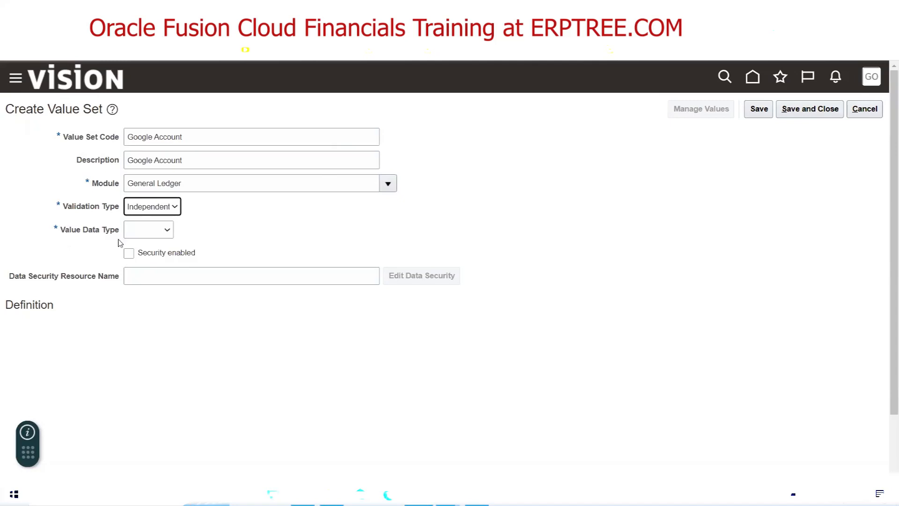
{"action": "left_click", "coordinate": [143, 231]}
{"action": "left_click", "coordinate": [147, 250]}
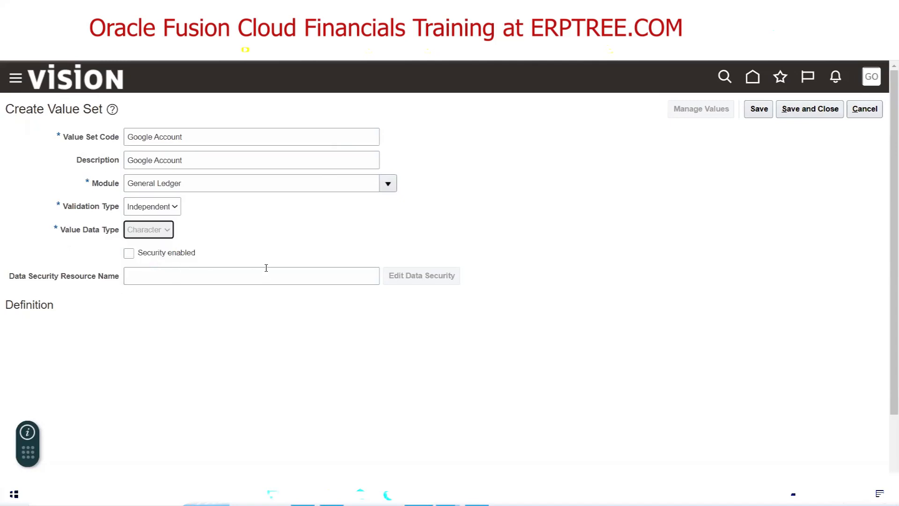
Set Text subtype and maximum length 5, then save and close Google Account
{"action": "left_click", "coordinate": [132, 330]}
{"action": "left_click", "coordinate": [125, 352]}
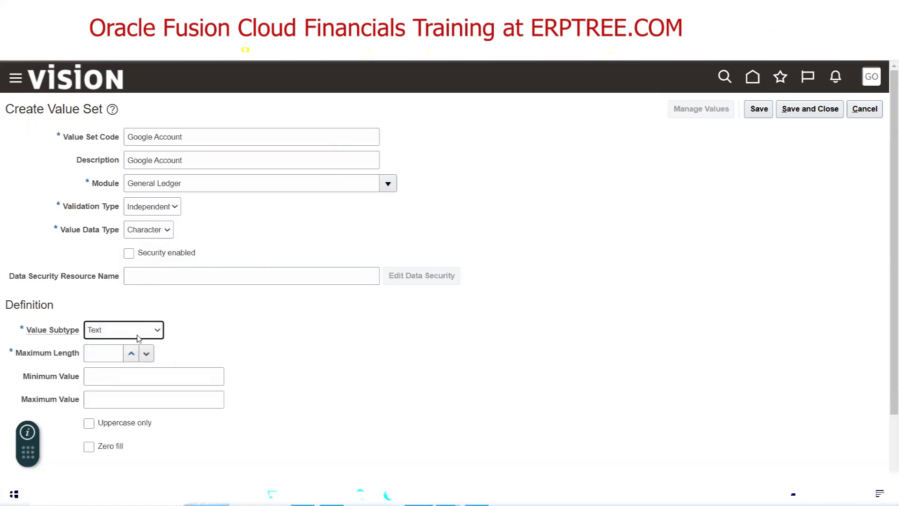
{"action": "left_click", "coordinate": [139, 334]}
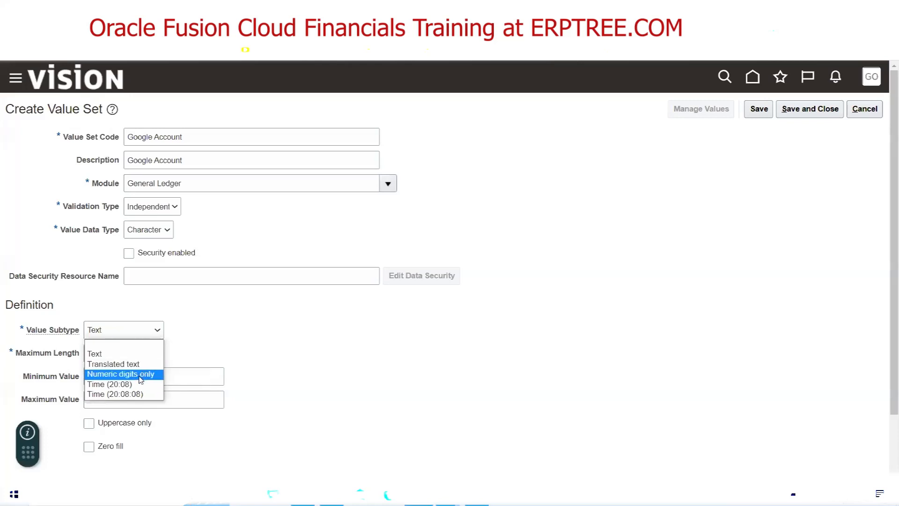
{"action": "left_click", "coordinate": [107, 354]}
{"action": "left_click", "coordinate": [99, 355]}
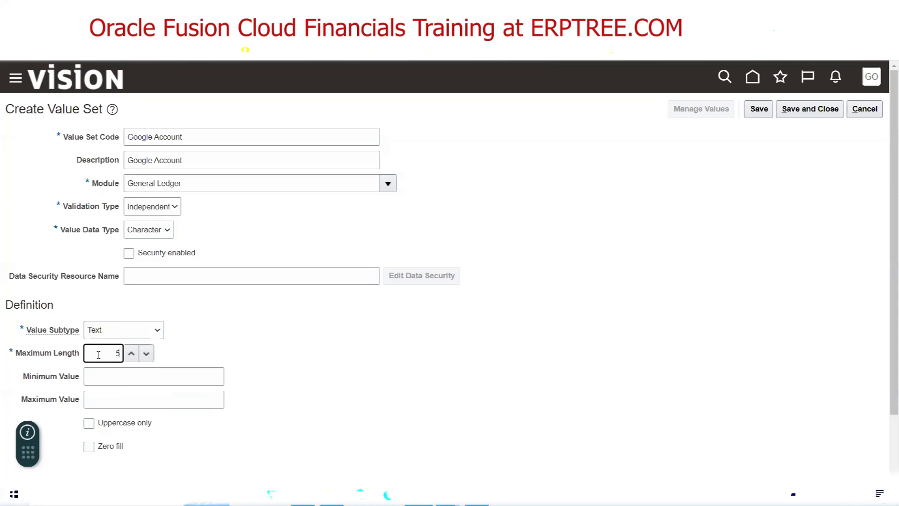
{"action": "left_click", "coordinate": [286, 353]}
{"action": "left_click", "coordinate": [810, 110]}
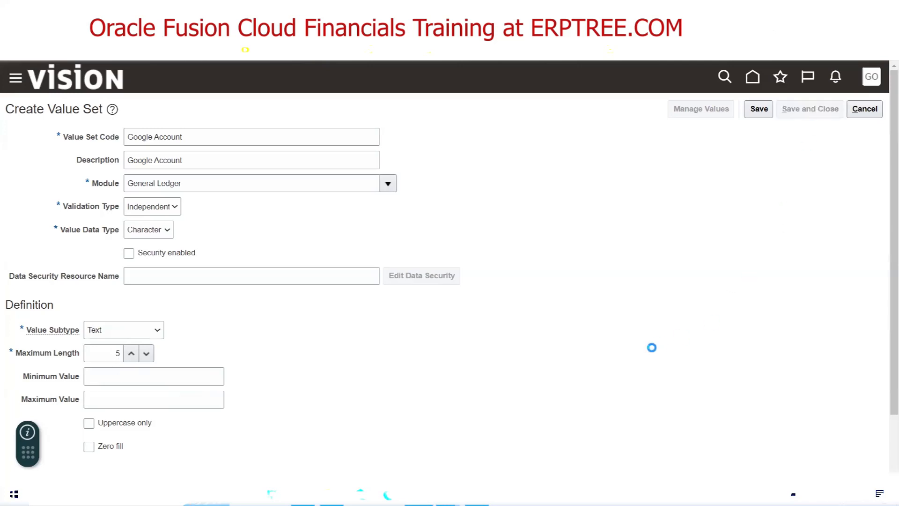
Create a new value set with code and description Google InterCompany
{"action": "left_click", "coordinate": [147, 349]}
{"action": "key", "text": "alt+Tab"}
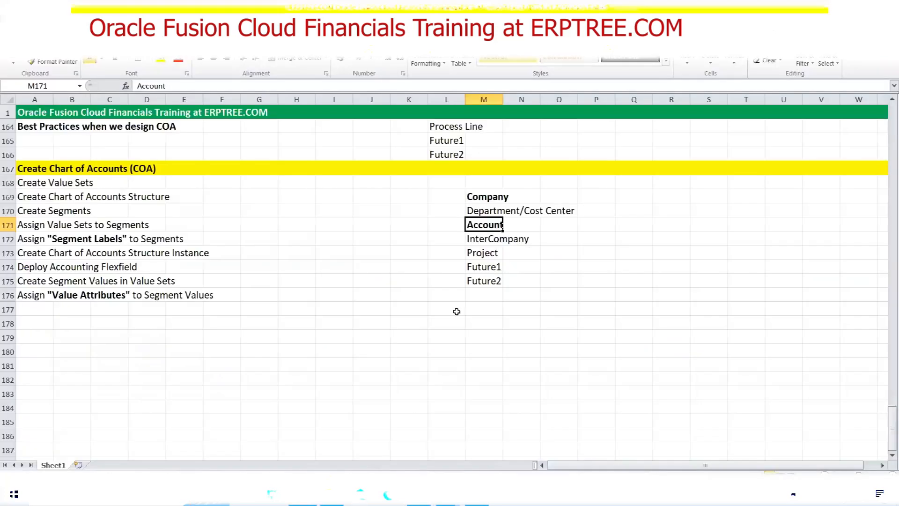
{"action": "left_click", "coordinate": [485, 237]}
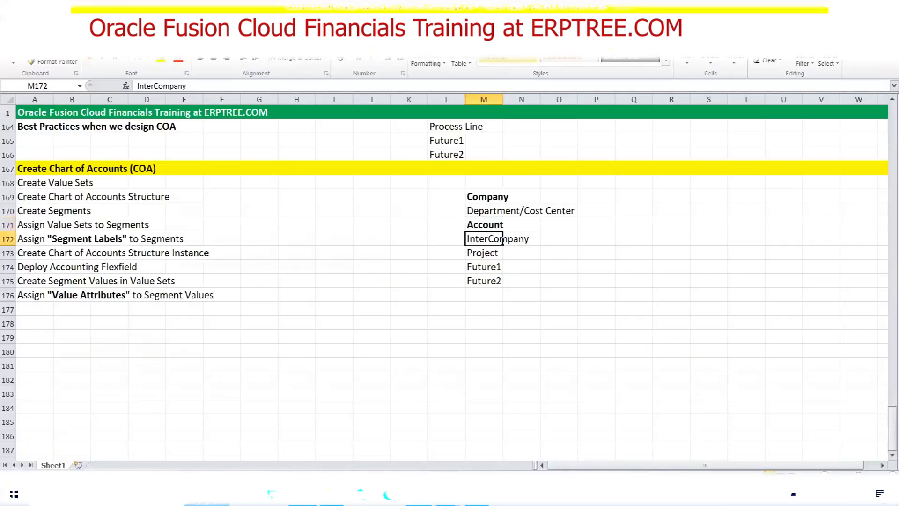
{"action": "key", "text": "alt+Tab"}
{"action": "left_click", "coordinate": [172, 137]}
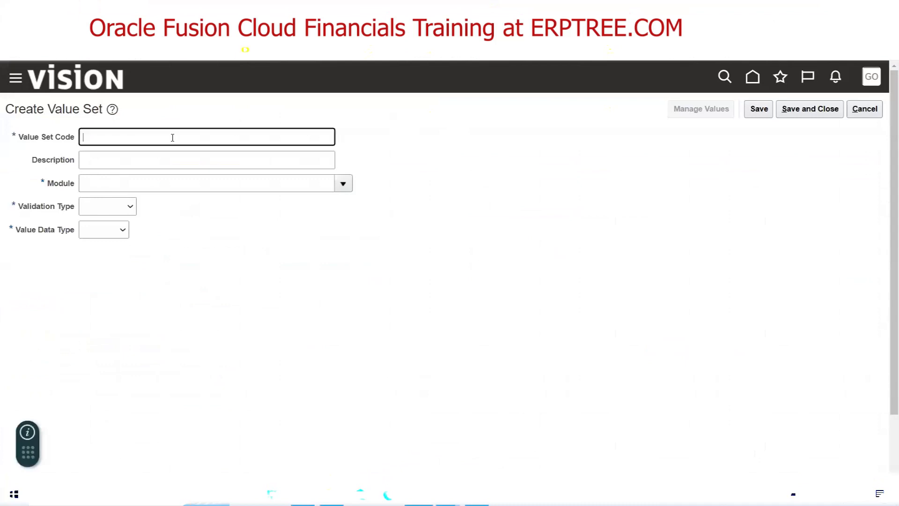
{"action": "type", "text": "Google InterCompany"}
{"action": "key", "text": "Tab"}
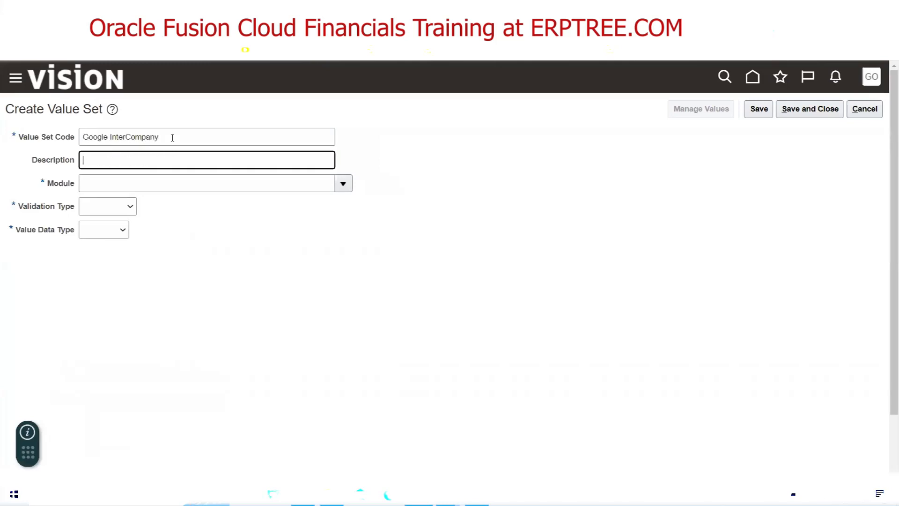
{"action": "triple_click", "coordinate": [172, 137]}
{"action": "key", "text": "ctrl+c"}
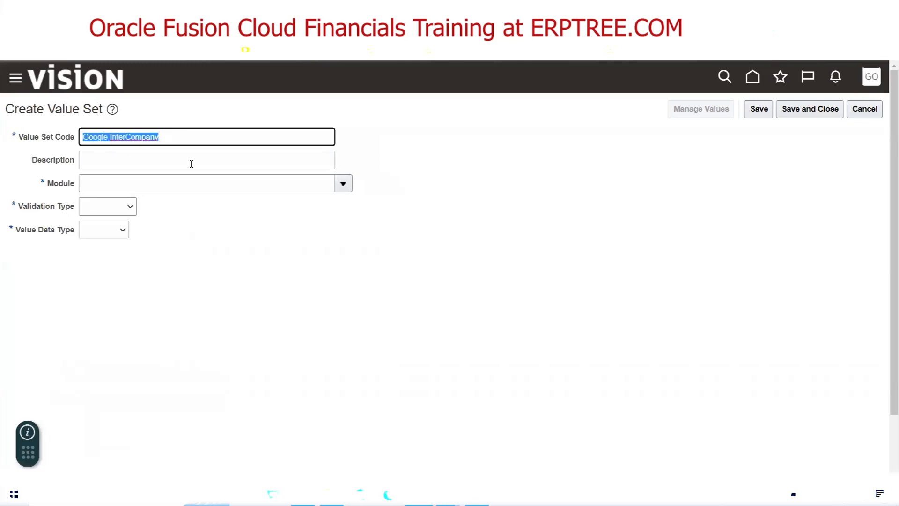
{"action": "left_click", "coordinate": [167, 165]}
{"action": "key", "text": "ctrl+v"}
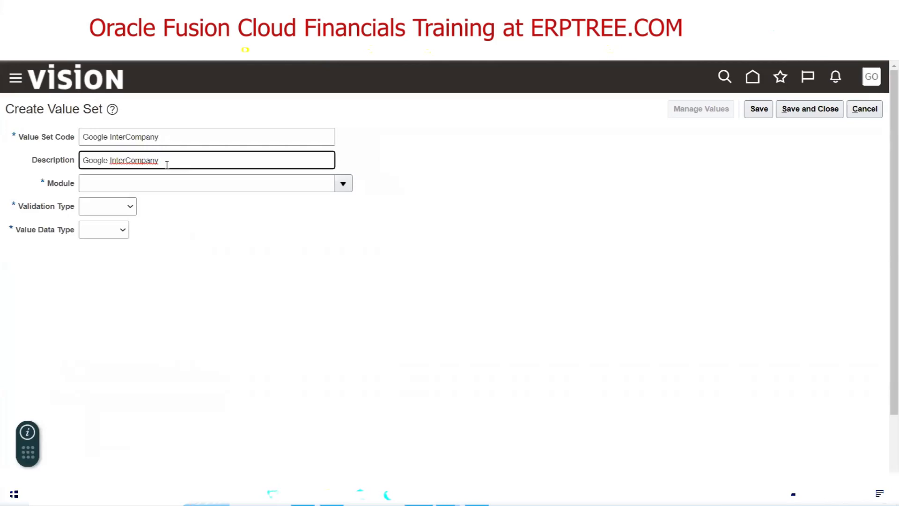
Set module General Ledger, validation type Independent and data type Character
{"action": "left_click", "coordinate": [342, 184]}
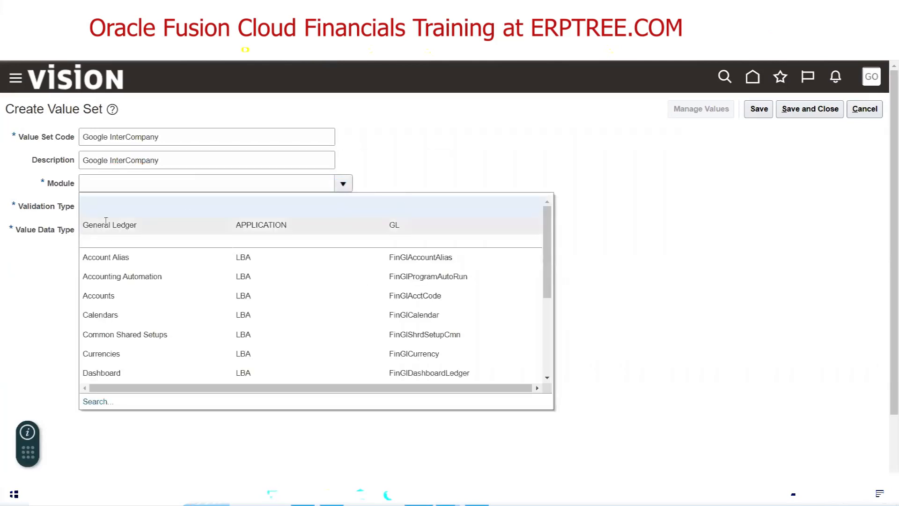
{"action": "left_click", "coordinate": [140, 226]}
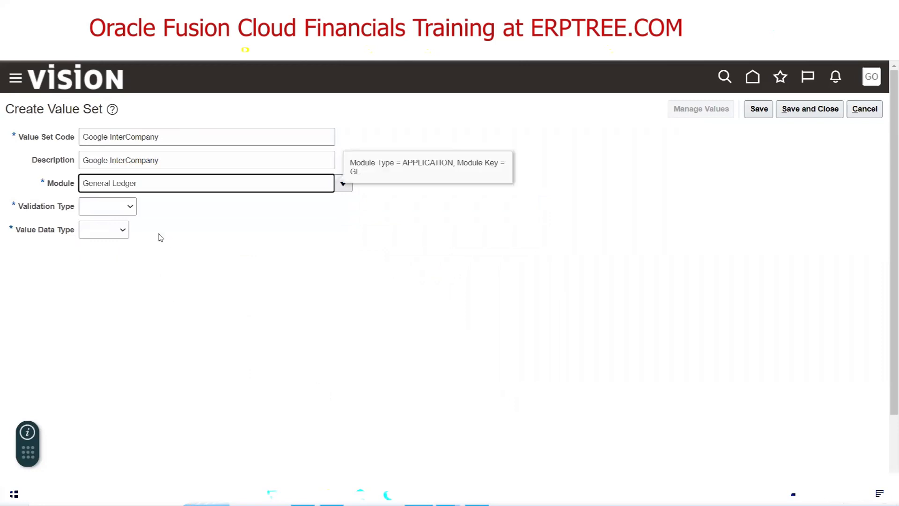
{"action": "left_click", "coordinate": [121, 208]}
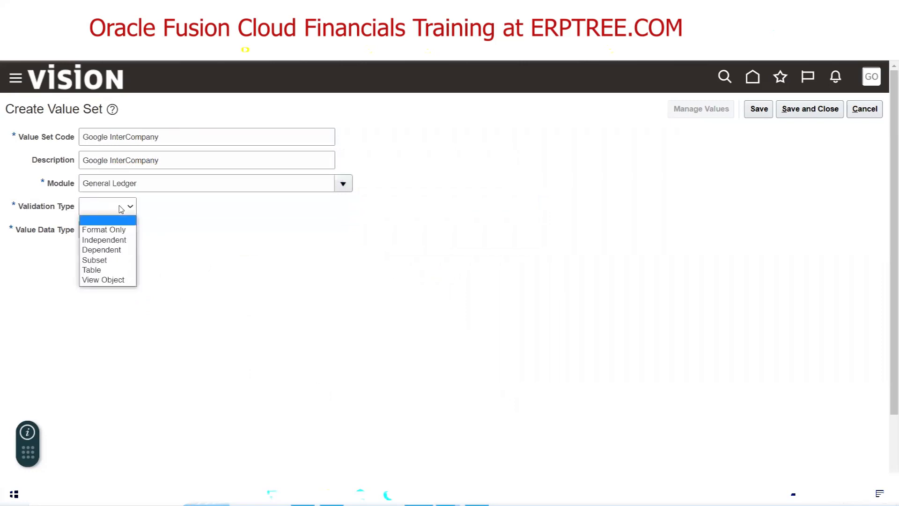
{"action": "left_click", "coordinate": [127, 239]}
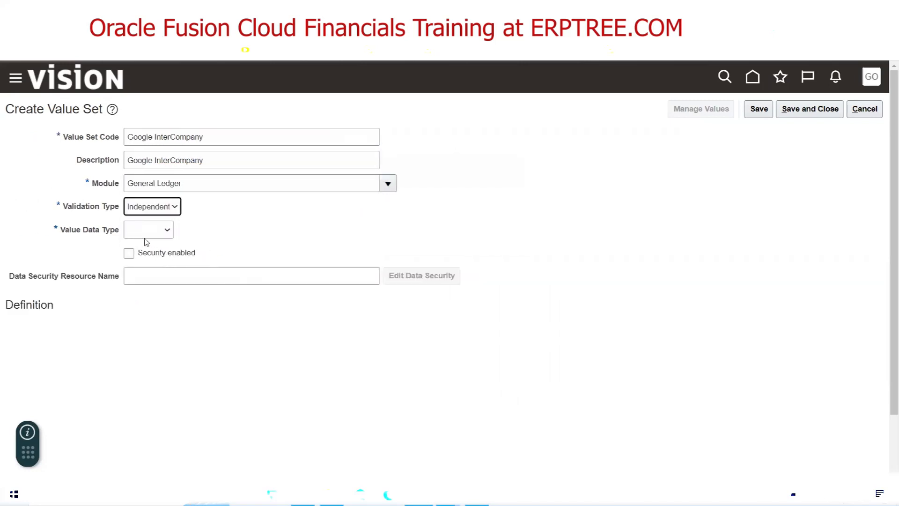
{"action": "left_click", "coordinate": [144, 230]}
{"action": "left_click", "coordinate": [141, 253]}
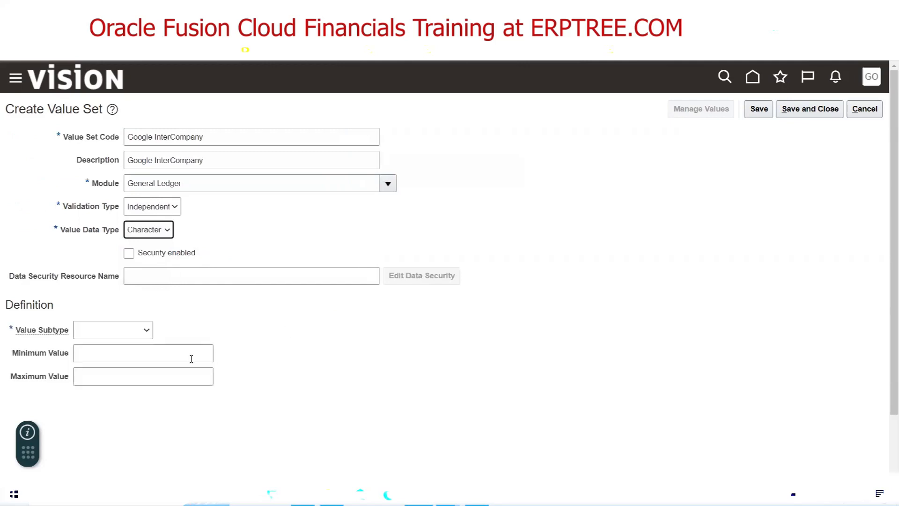
Set Text subtype and maximum length 4, then save and close the value set
{"action": "left_click", "coordinate": [125, 335]}
{"action": "left_click", "coordinate": [114, 348]}
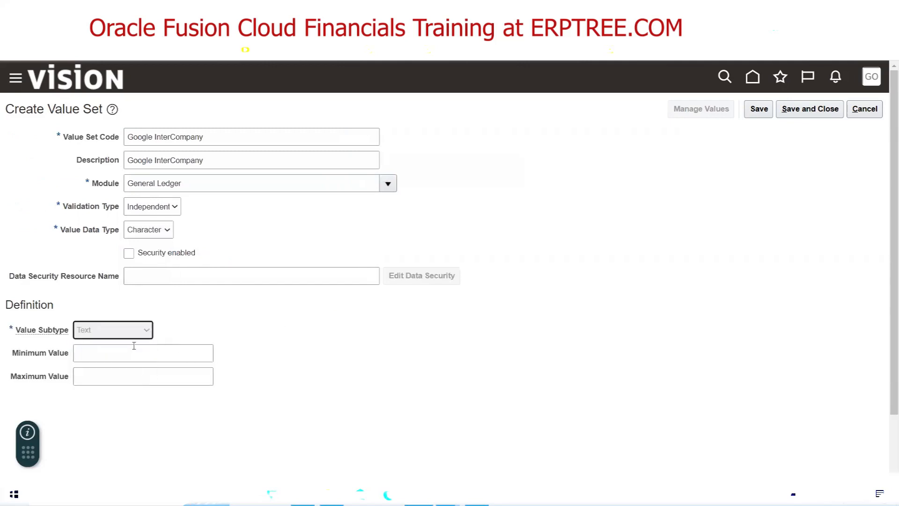
{"action": "left_click", "coordinate": [98, 348]}
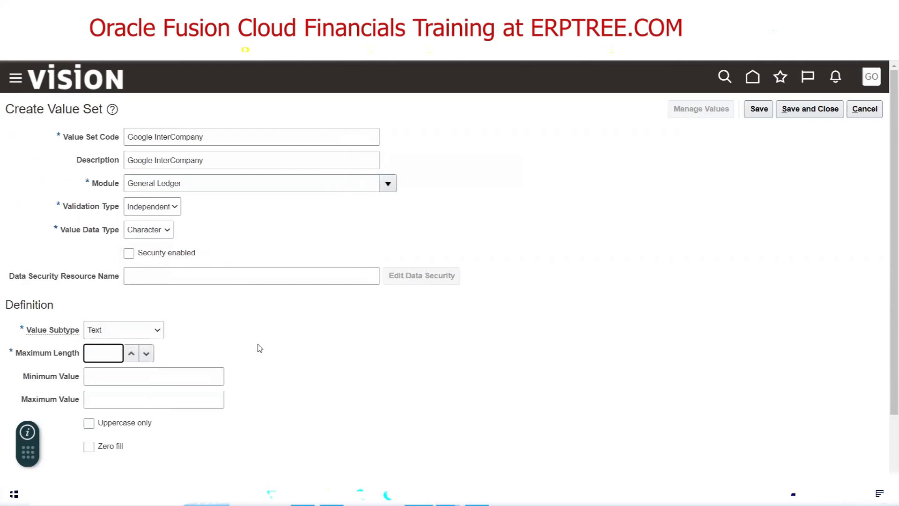
{"action": "left_click", "coordinate": [327, 328]}
{"action": "left_click", "coordinate": [808, 110]}
Review the Excel COA notes, selecting the three Google company values
{"action": "left_click", "coordinate": [303, 495]}
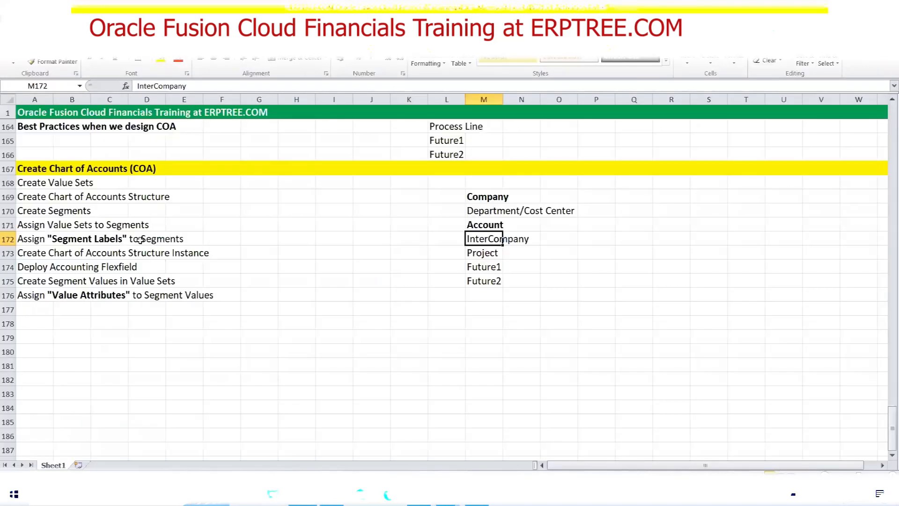
{"action": "scroll", "coordinate": [142, 241], "scroll_direction": "up", "scroll_amount": 9}
{"action": "left_click_drag", "start_coordinate": [62, 237], "coordinate": [136, 271]}
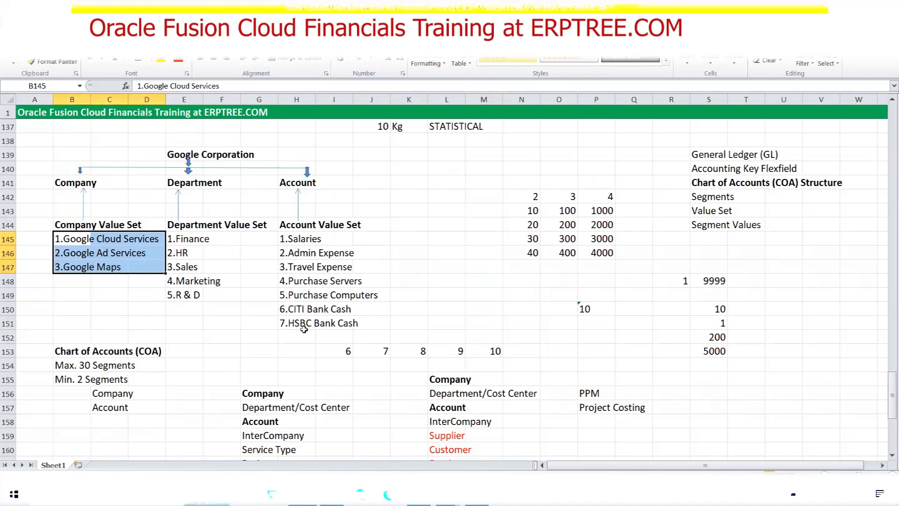
{"action": "scroll", "coordinate": [435, 298], "scroll_direction": "down", "scroll_amount": 4}
{"action": "scroll", "coordinate": [435, 298], "scroll_direction": "down", "scroll_amount": 4}
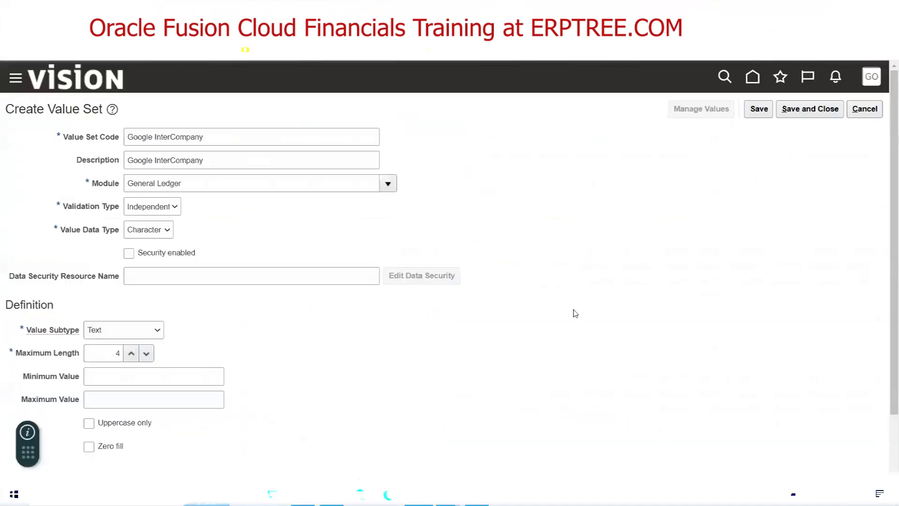
Save Google InterCompany and mark Project in Excel as the next segment
{"action": "left_click", "coordinate": [808, 110]}
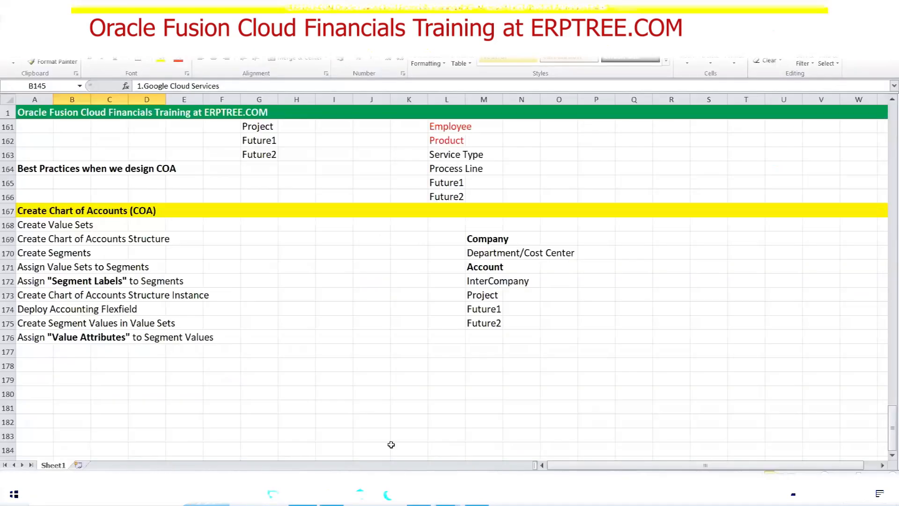
{"action": "left_click", "coordinate": [482, 295]}
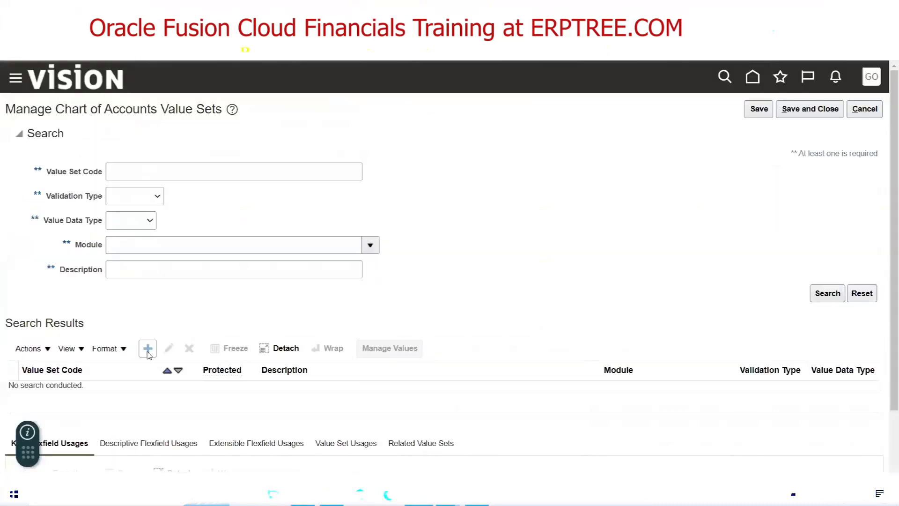
{"action": "left_click", "coordinate": [148, 349]}
Enter Google Project as the new value set's code and description
{"action": "left_click", "coordinate": [172, 141]}
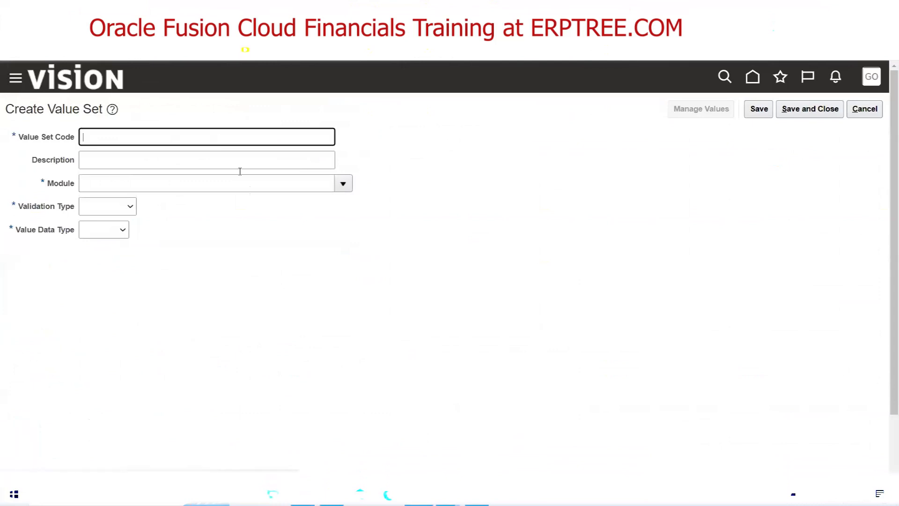
{"action": "type", "text": "Google Project"}
{"action": "key", "text": "Tab"}
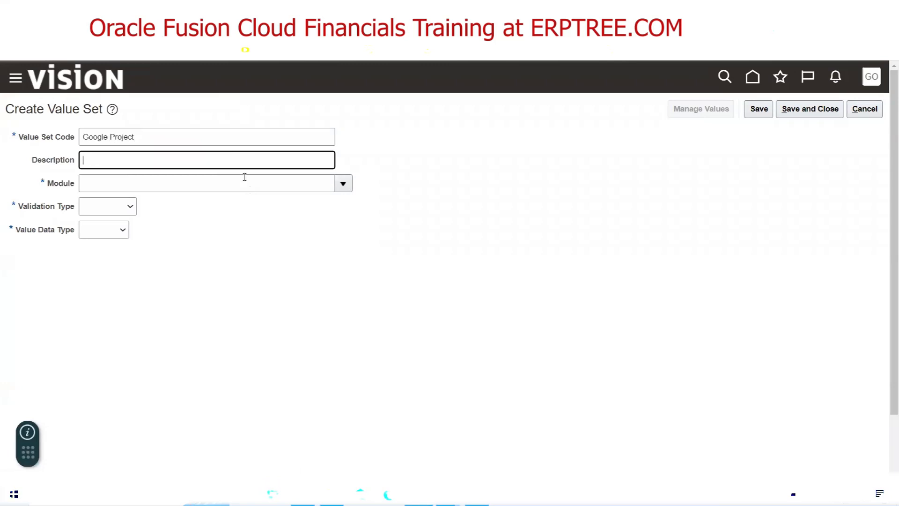
{"action": "triple_click", "coordinate": [156, 141]}
{"action": "key", "text": "ctrl+c"}
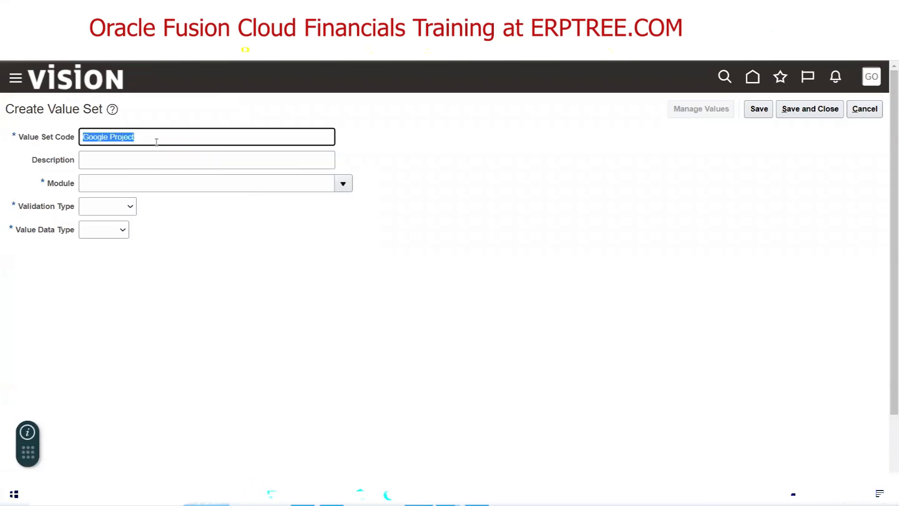
{"action": "key", "text": "Tab"}
{"action": "key", "text": "ctrl+v"}
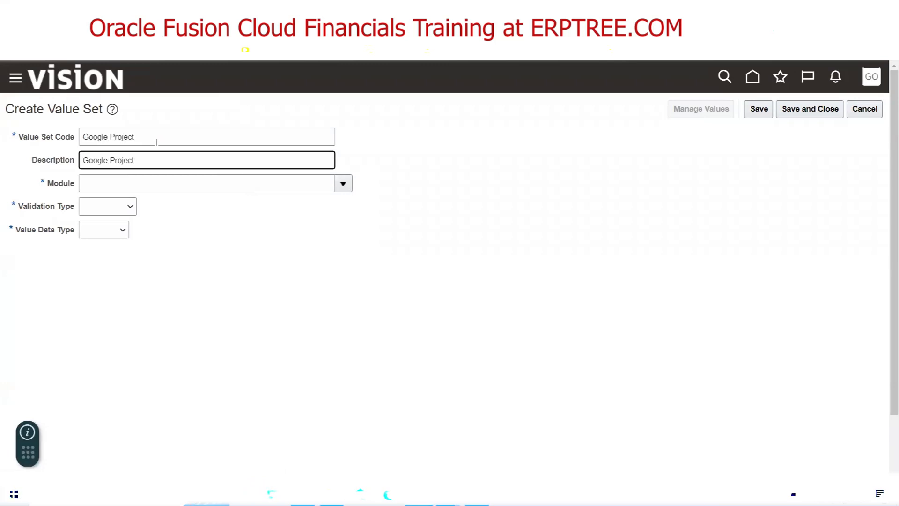
Set module General Ledger, validation type Independent and data type Character
{"action": "left_click", "coordinate": [332, 186]}
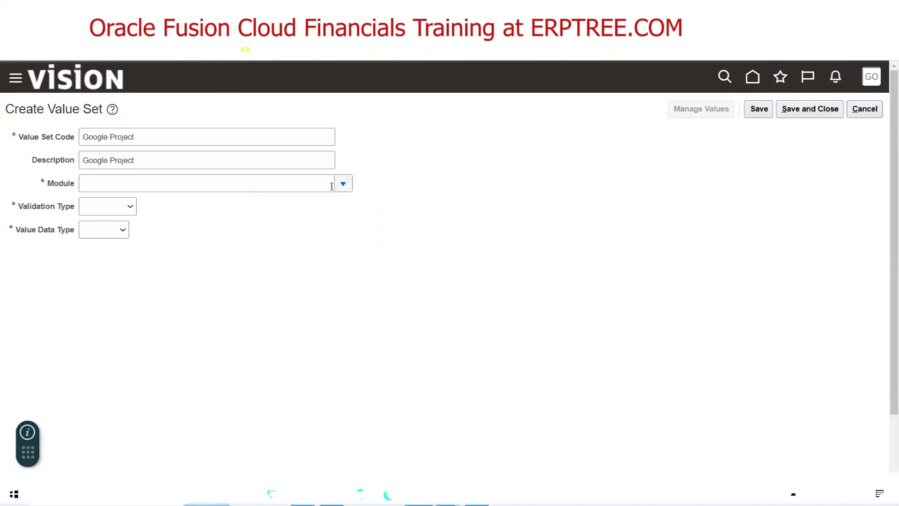
{"action": "left_click", "coordinate": [343, 184]}
{"action": "left_click", "coordinate": [131, 249]}
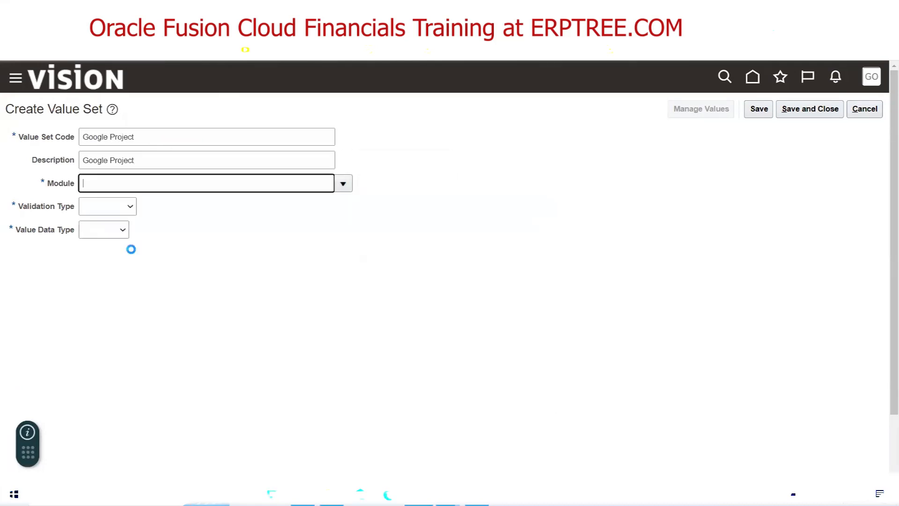
{"action": "left_click", "coordinate": [116, 211]}
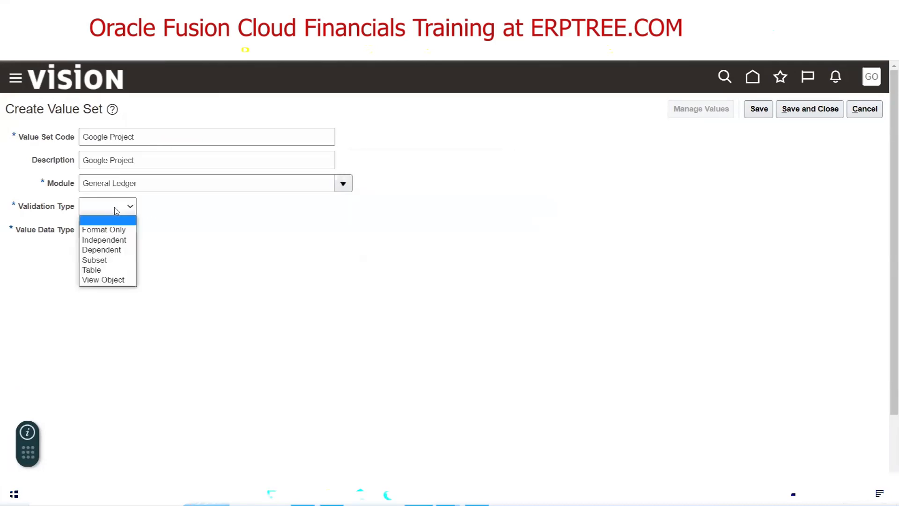
{"action": "left_click", "coordinate": [113, 239]}
{"action": "left_click", "coordinate": [137, 234]}
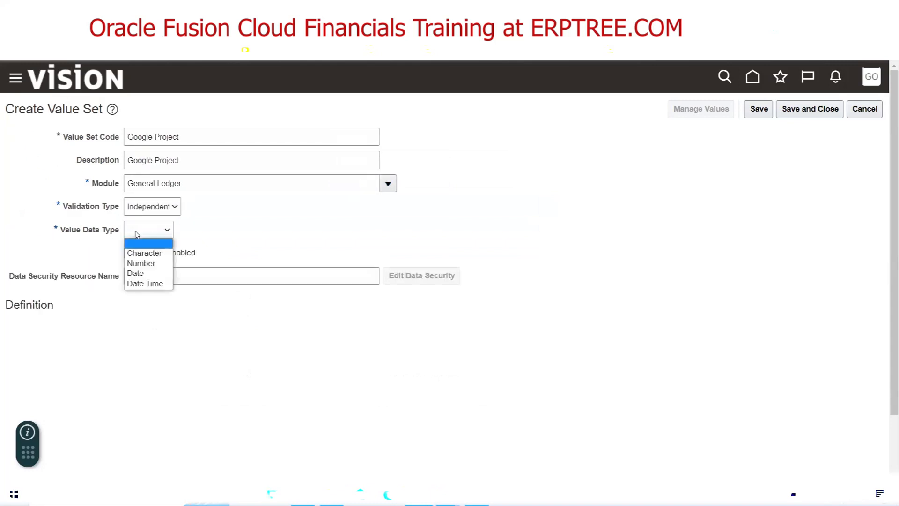
{"action": "left_click", "coordinate": [143, 251]}
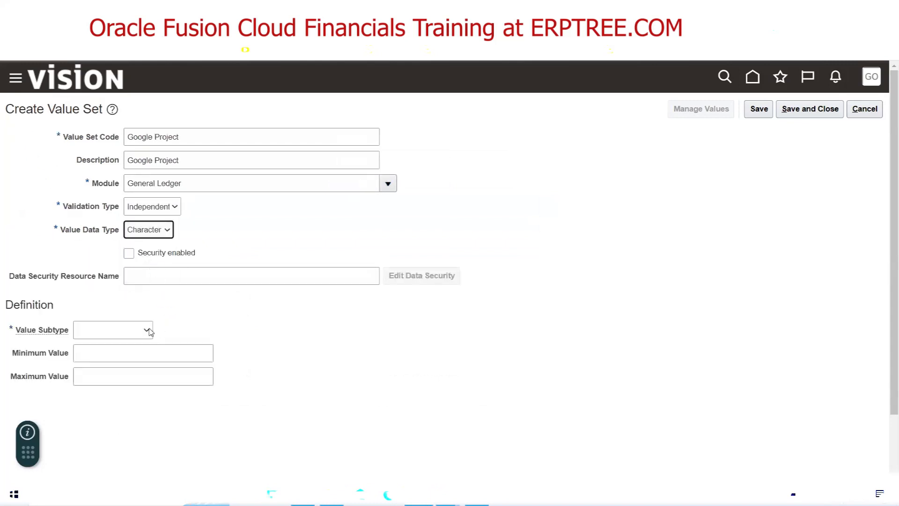
Set Text subtype and maximum length 4, save Google Project and return to Excel
{"action": "left_click", "coordinate": [121, 330]}
{"action": "left_click", "coordinate": [114, 354]}
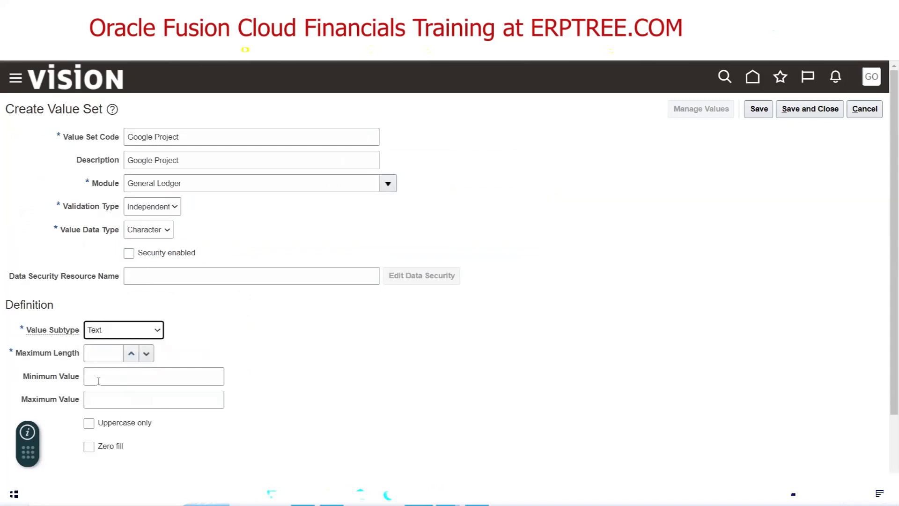
{"action": "left_click", "coordinate": [95, 359]}
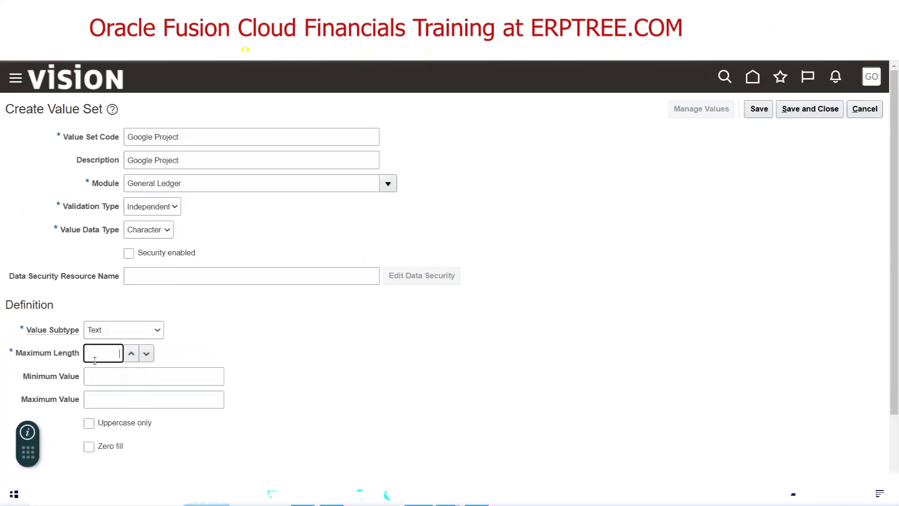
{"action": "left_click", "coordinate": [343, 332]}
{"action": "left_click", "coordinate": [806, 111]}
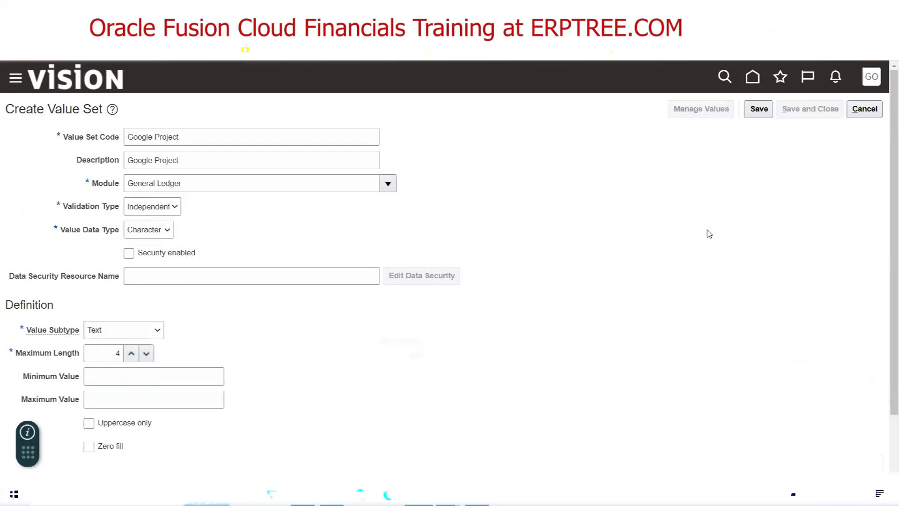
{"action": "key", "text": "alt+Tab"}
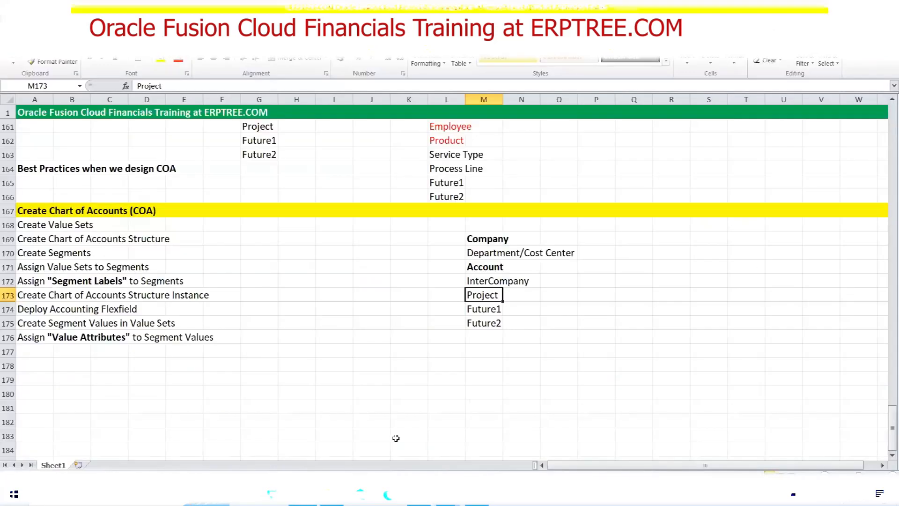
Select the Future1 and Future2 cells (M174:M175) in Excel, then return to Oracle
{"action": "left_click_drag", "start_coordinate": [476, 311], "coordinate": [486, 321]}
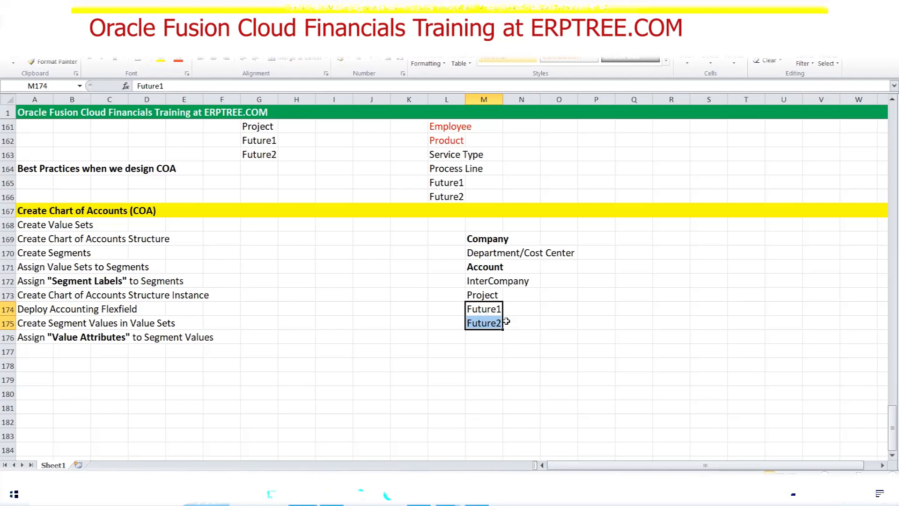
{"action": "left_click", "coordinate": [419, 494]}
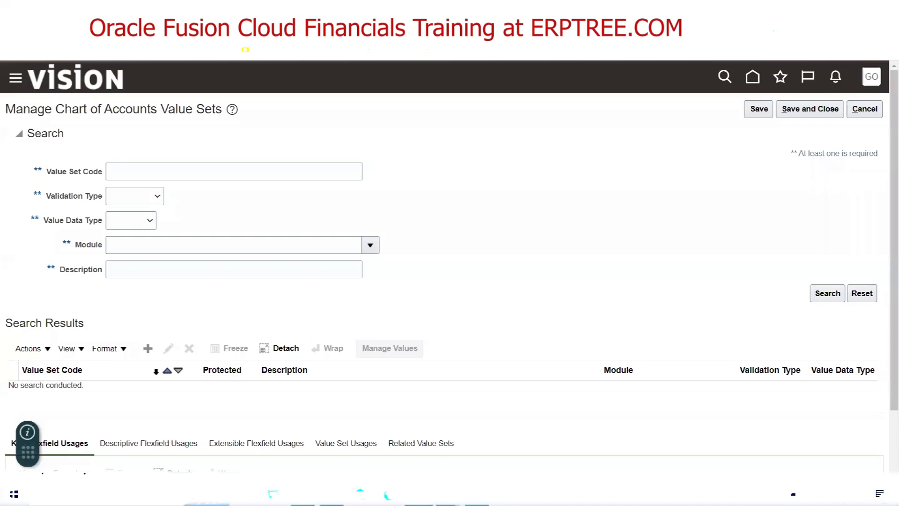
Create a new value set with code and description Google Future1
{"action": "left_click", "coordinate": [147, 349]}
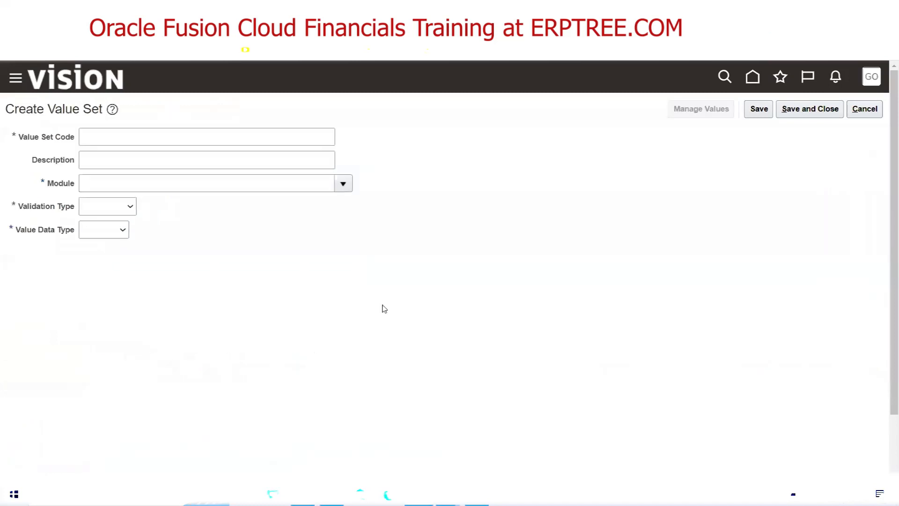
{"action": "left_click", "coordinate": [112, 134]}
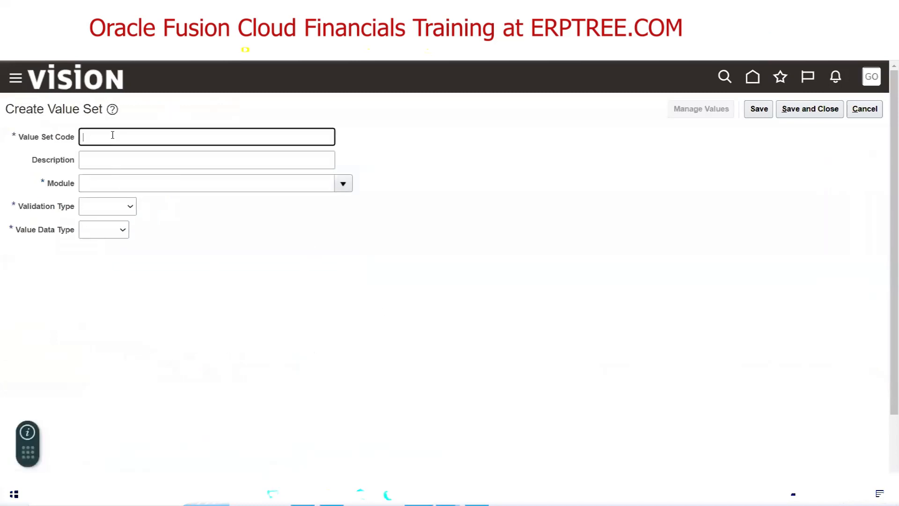
{"action": "type", "text": "Google Future"}
{"action": "key", "text": "Tab"}
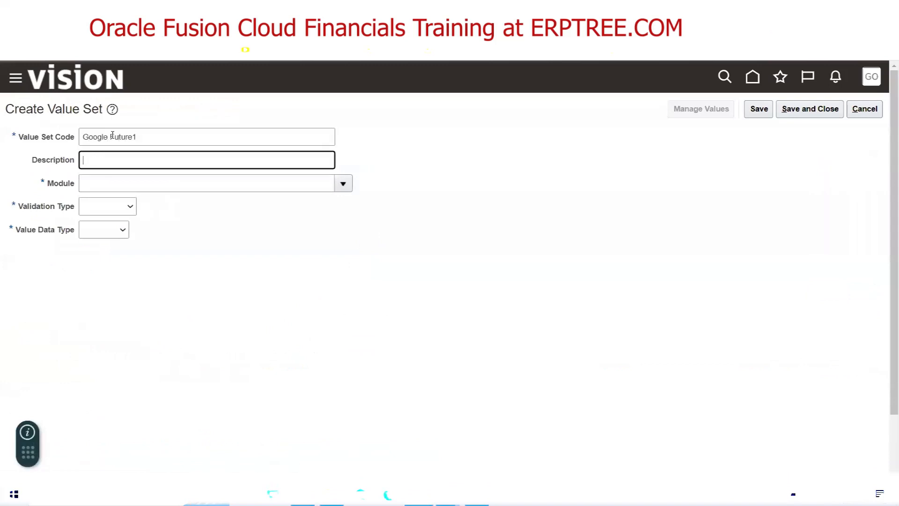
{"action": "triple_click", "coordinate": [146, 141]}
{"action": "key", "text": "ctrl+c"}
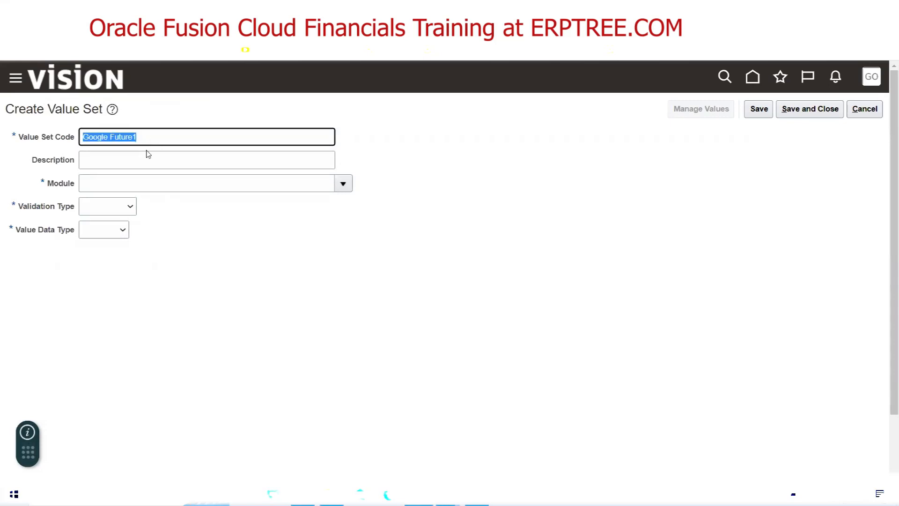
{"action": "left_click", "coordinate": [147, 158]}
{"action": "key", "text": "ctrl+v"}
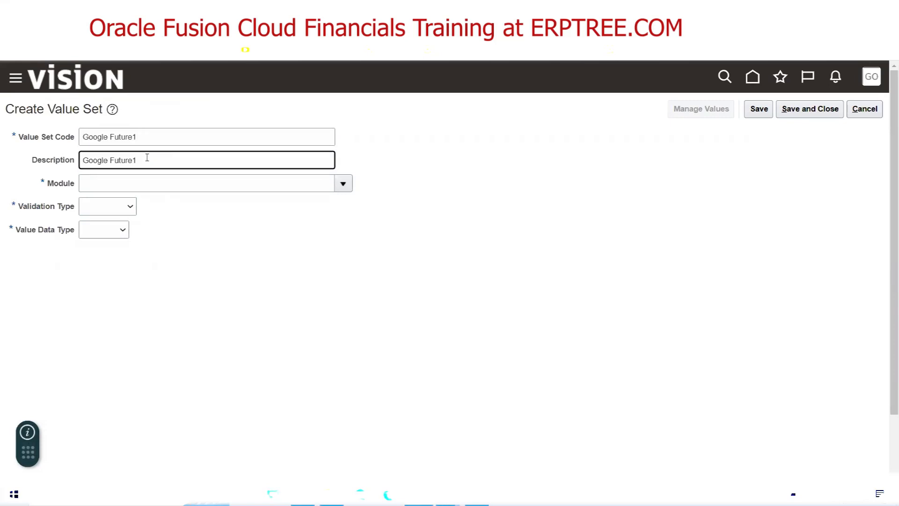
Set module General Ledger, validation type Independent and data type Character
{"action": "left_click", "coordinate": [343, 183]}
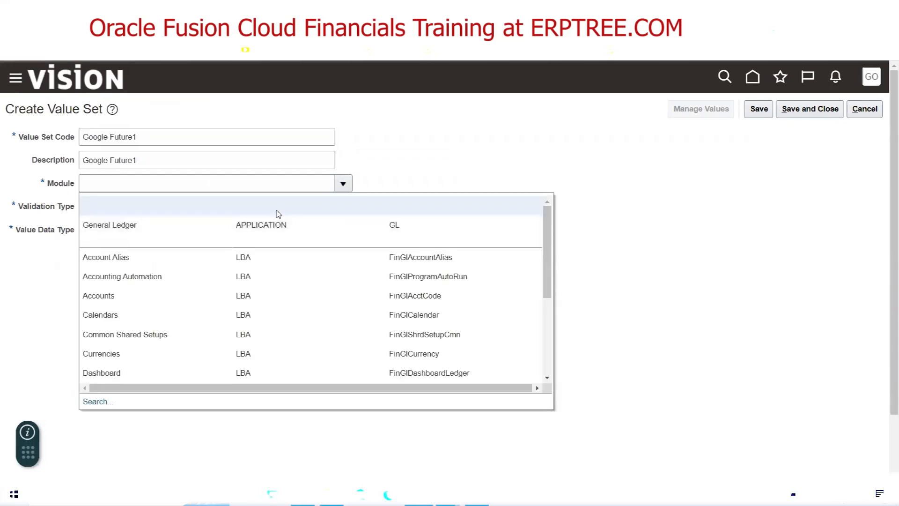
{"action": "left_click", "coordinate": [160, 225]}
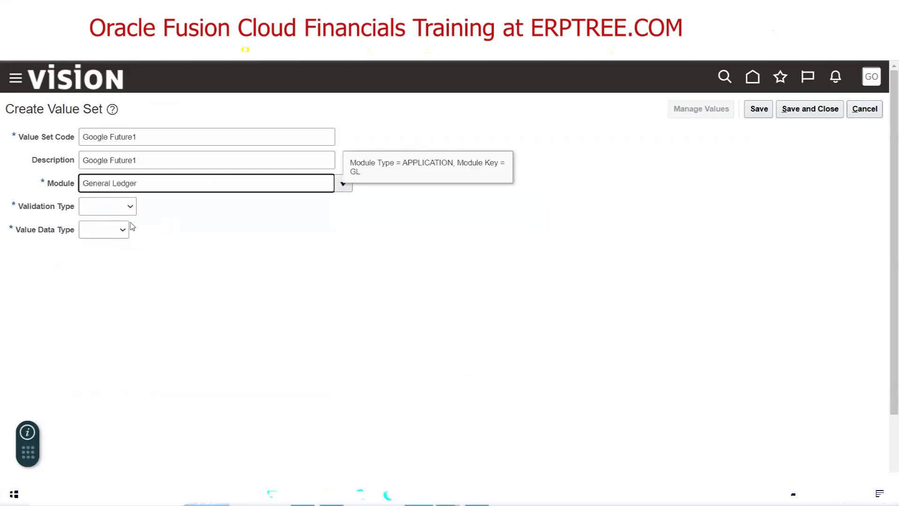
{"action": "left_click", "coordinate": [119, 206]}
{"action": "left_click", "coordinate": [117, 237]}
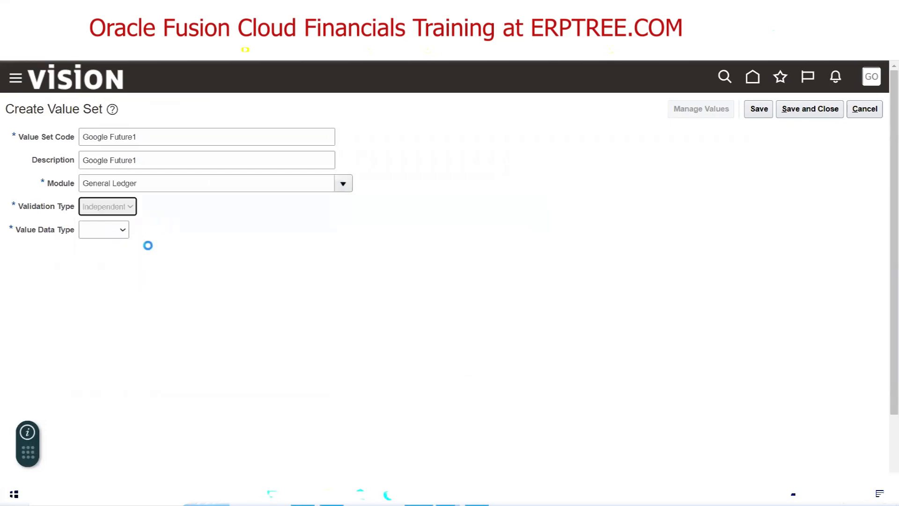
{"action": "left_click", "coordinate": [160, 231]}
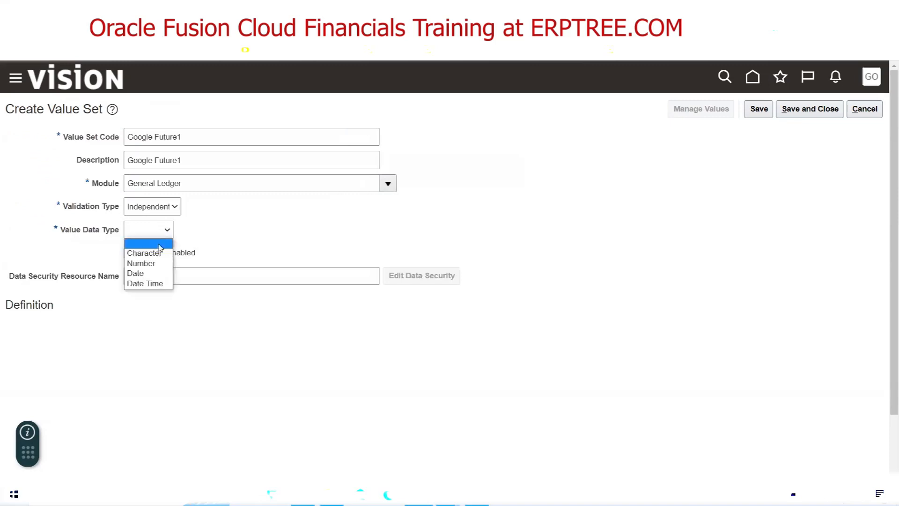
{"action": "left_click", "coordinate": [159, 253]}
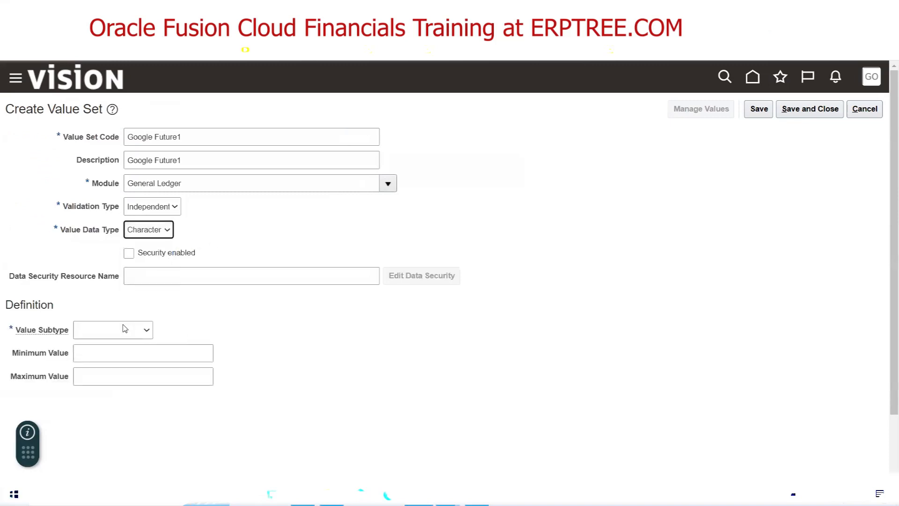
Set Text subtype and maximum length 4, then save and close Google Future1
{"action": "left_click", "coordinate": [125, 329]}
{"action": "left_click", "coordinate": [117, 350]}
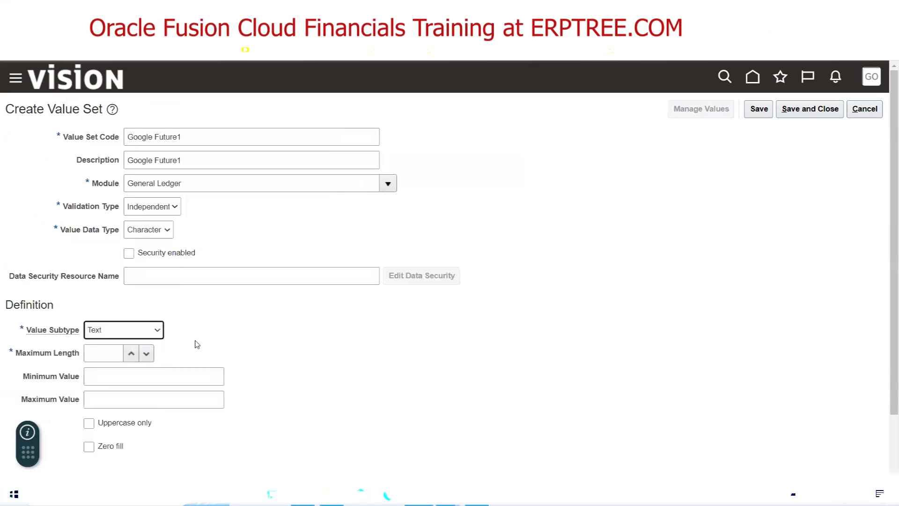
{"action": "left_click", "coordinate": [99, 358]}
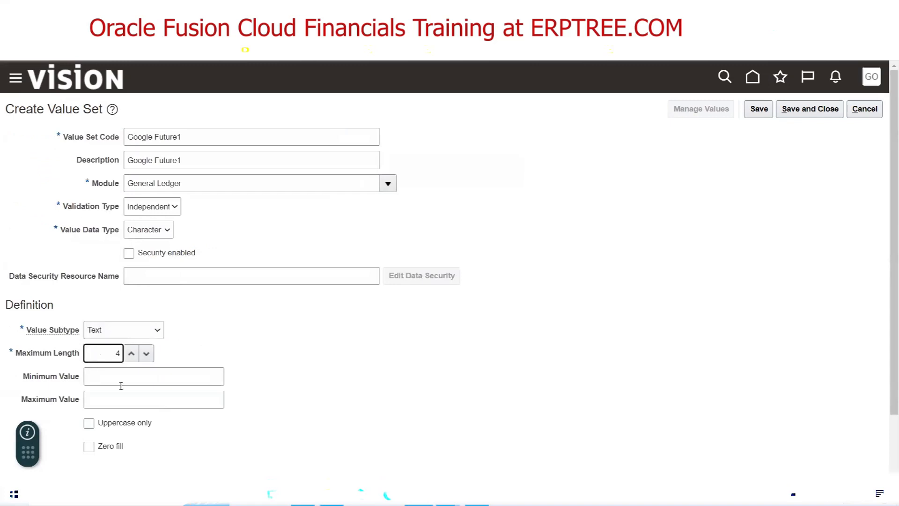
{"action": "left_click", "coordinate": [394, 361]}
{"action": "triple_click", "coordinate": [42, 358]}
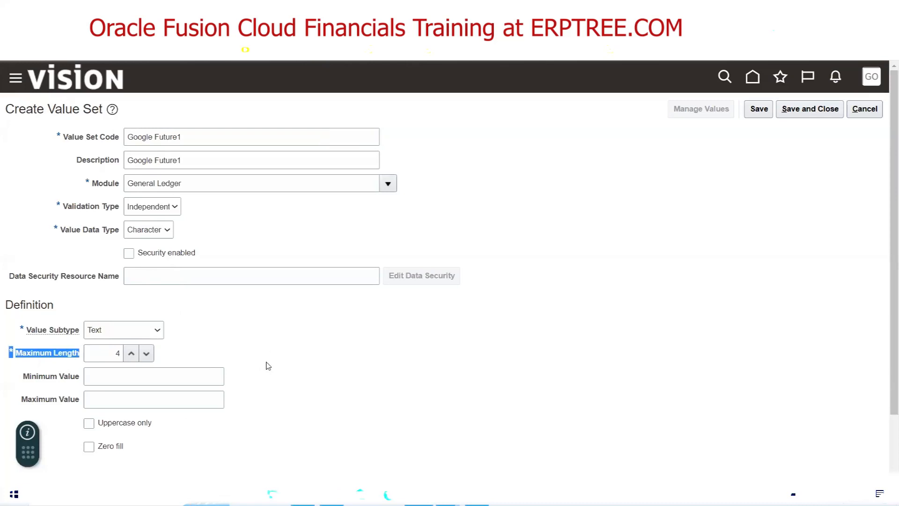
{"action": "left_click", "coordinate": [378, 332]}
{"action": "left_click", "coordinate": [823, 115]}
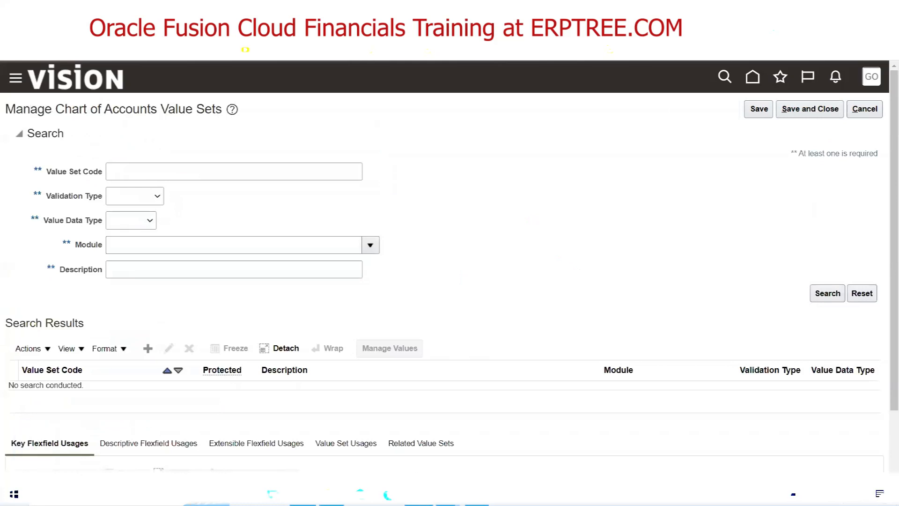
Check Future2 in the Excel notes and enter Google Future2 as code and description
{"action": "left_click", "coordinate": [303, 496]}
{"action": "left_click", "coordinate": [470, 322]}
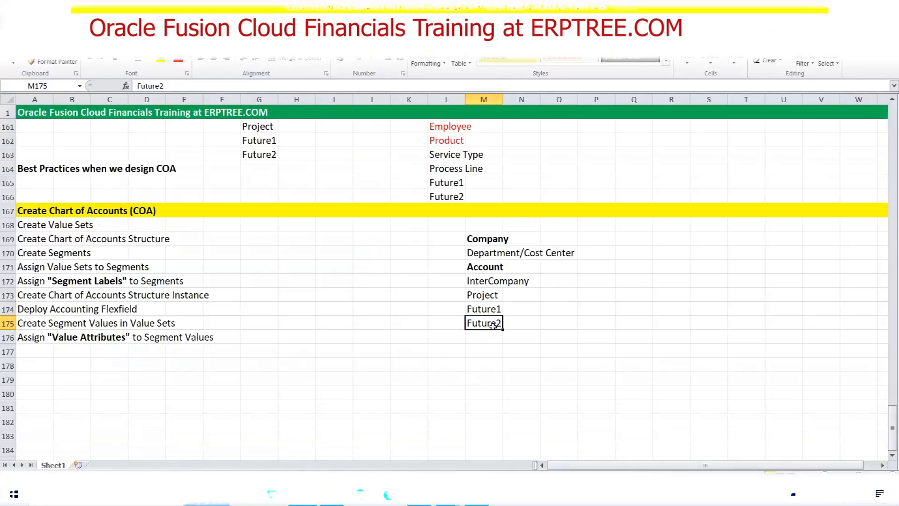
{"action": "left_click", "coordinate": [448, 495]}
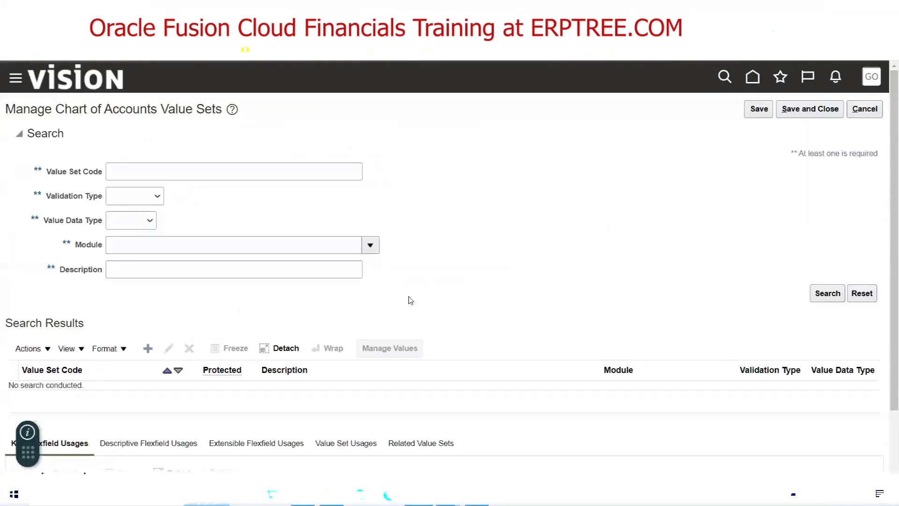
{"action": "left_click", "coordinate": [152, 139]}
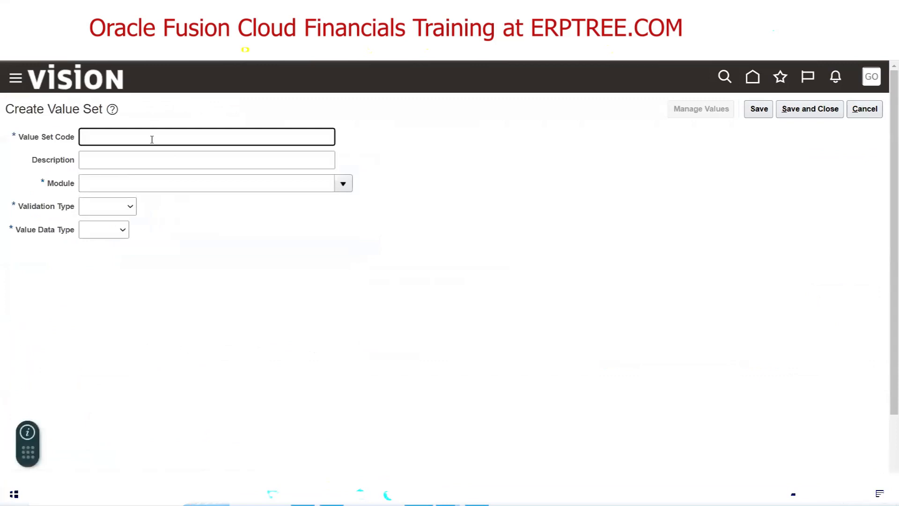
{"action": "type", "text": "Google"}
{"action": "type", "text": "Future2"}
{"action": "key", "text": "Tab"}
{"action": "triple_click", "coordinate": [152, 139]}
{"action": "key", "text": "ctrl+c"}
{"action": "left_click", "coordinate": [144, 160]}
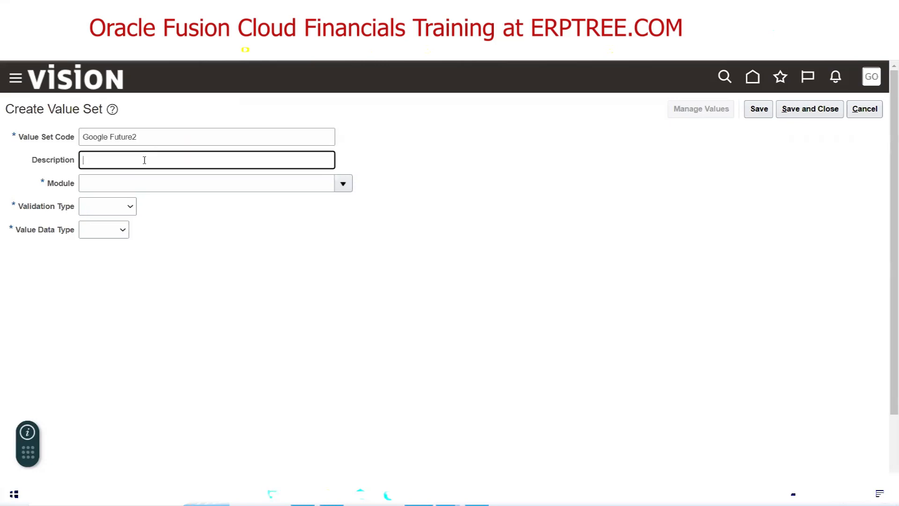
{"action": "key", "text": "ctrl+v"}
Set module General Ledger, validation type Independent and data type Character
{"action": "left_click", "coordinate": [343, 184]}
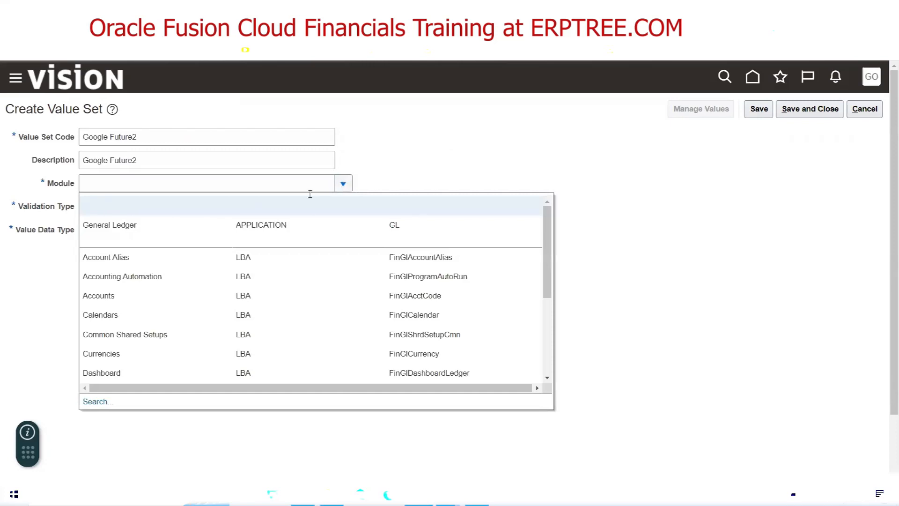
{"action": "left_click", "coordinate": [172, 232]}
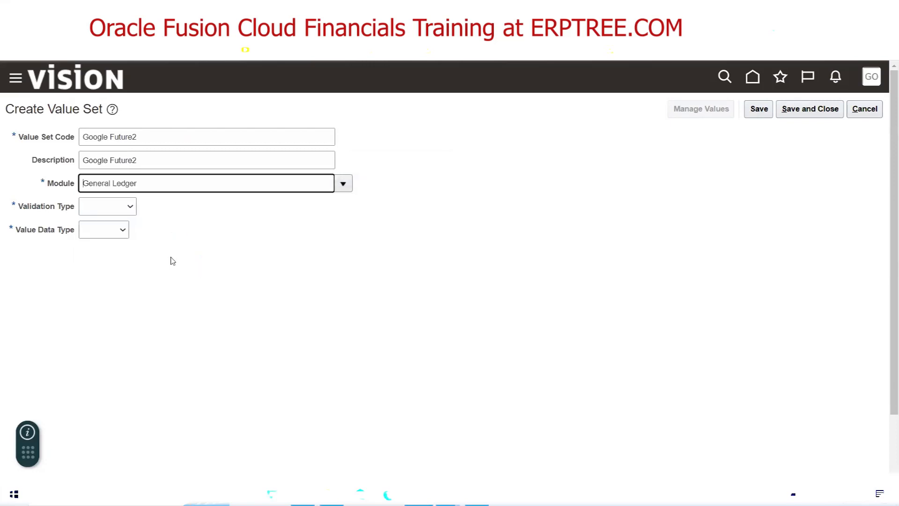
{"action": "left_click", "coordinate": [127, 209]}
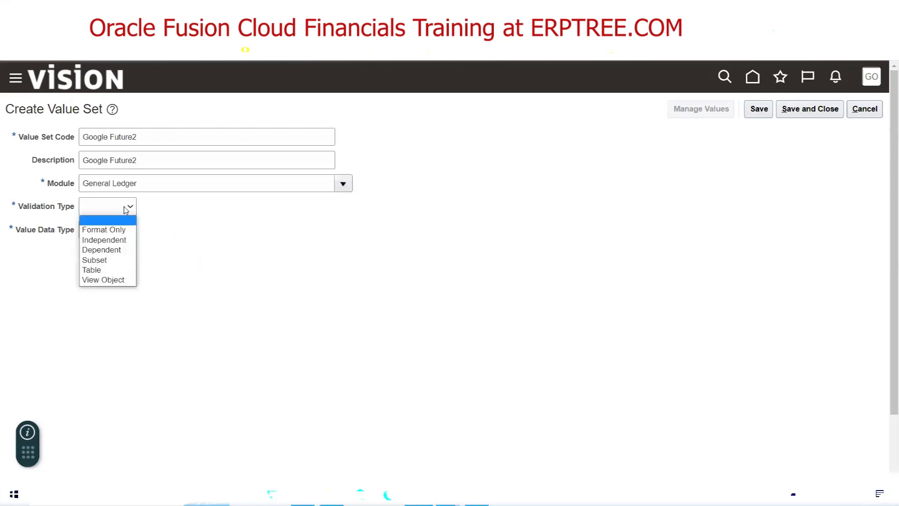
{"action": "left_click", "coordinate": [125, 240]}
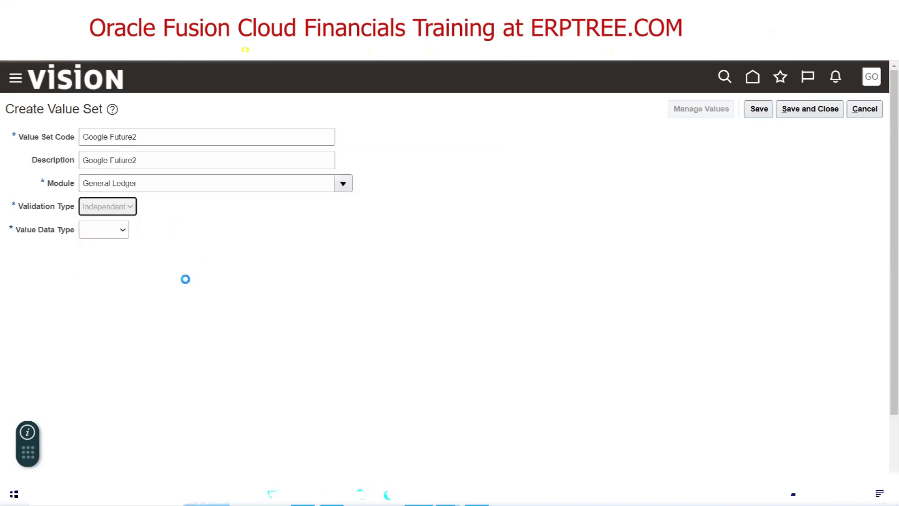
{"action": "left_click", "coordinate": [149, 233]}
{"action": "left_click", "coordinate": [149, 252]}
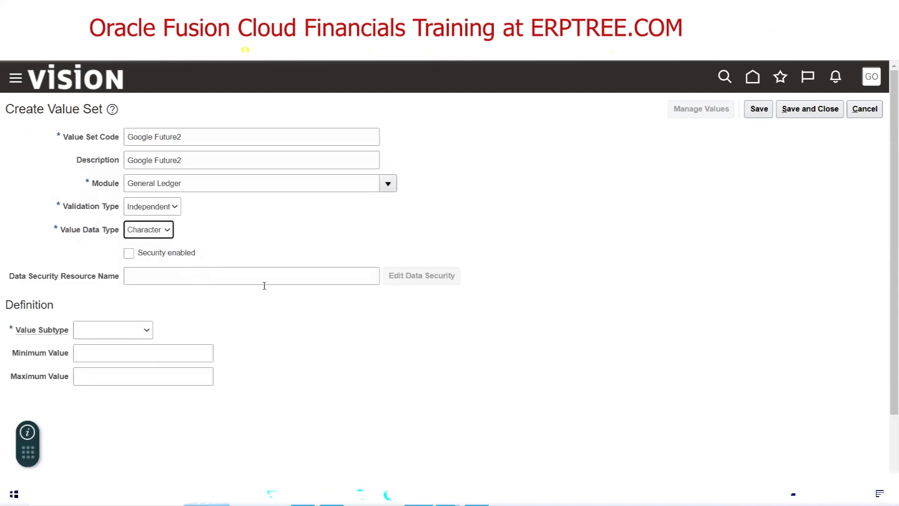
Set Text subtype and maximum length 4, then save and close Google Future2
{"action": "left_click", "coordinate": [111, 330]}
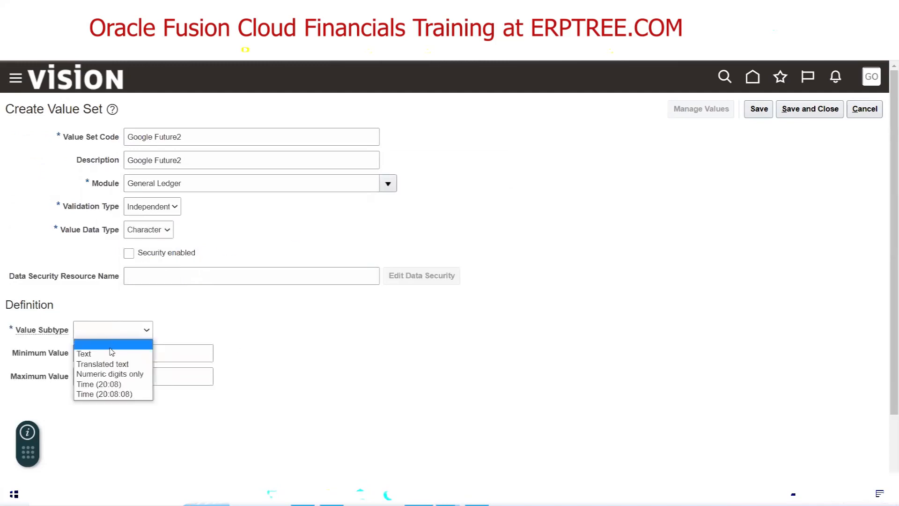
{"action": "left_click", "coordinate": [115, 352]}
{"action": "left_click", "coordinate": [97, 358]}
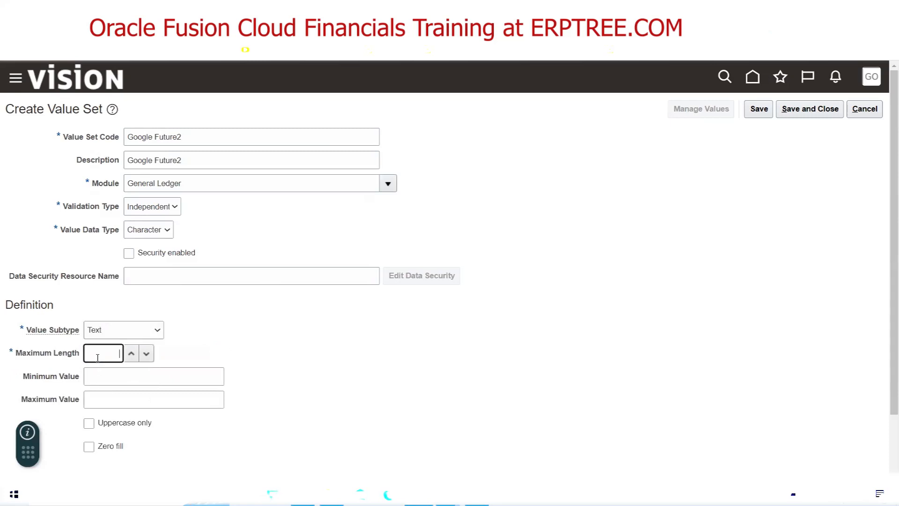
{"action": "left_click", "coordinate": [318, 342]}
{"action": "left_click", "coordinate": [815, 116]}
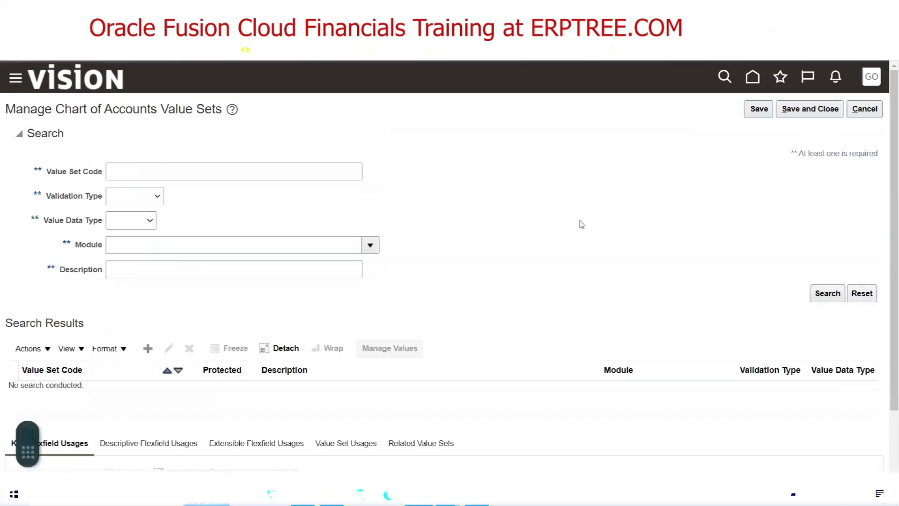
Search value set codes for 'Goog' to list all seven Google value sets, then return to Excel
{"action": "left_click", "coordinate": [272, 170]}
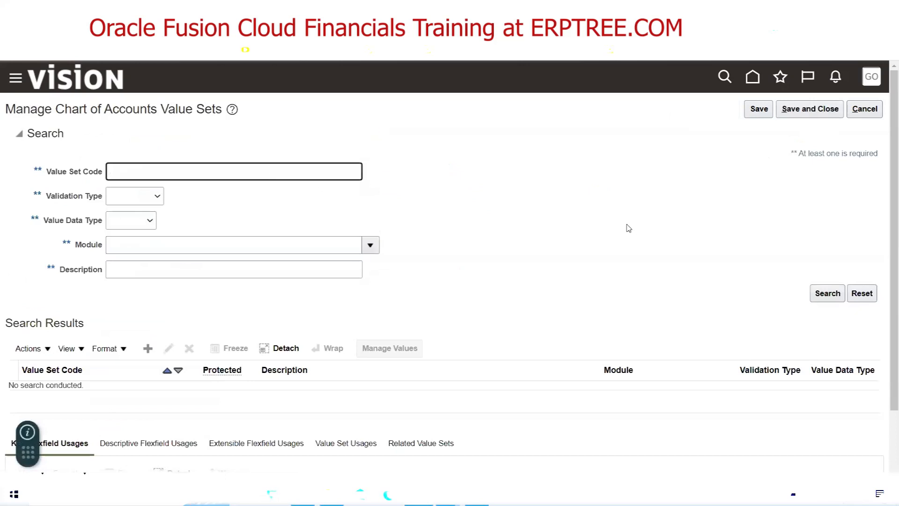
{"action": "type", "text": "Google"}
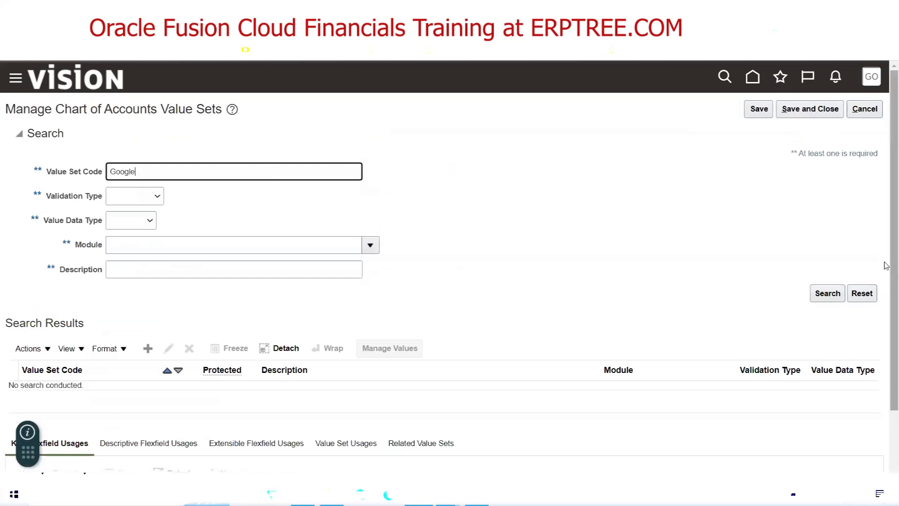
{"action": "left_click", "coordinate": [828, 294]}
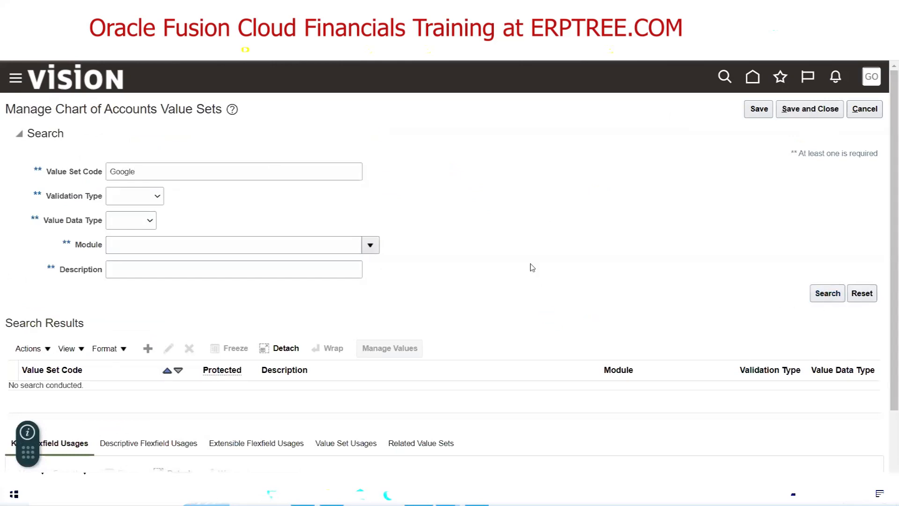
{"action": "scroll", "coordinate": [533, 265], "scroll_direction": "down", "scroll_amount": 5}
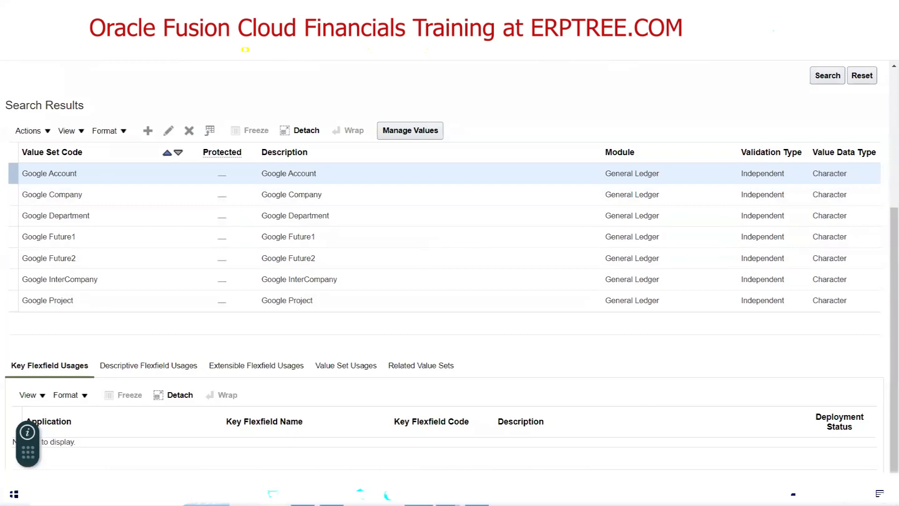
{"action": "key", "text": "alt+Tab"}
{"action": "scroll", "coordinate": [246, 328], "scroll_direction": "up", "scroll_amount": 8}
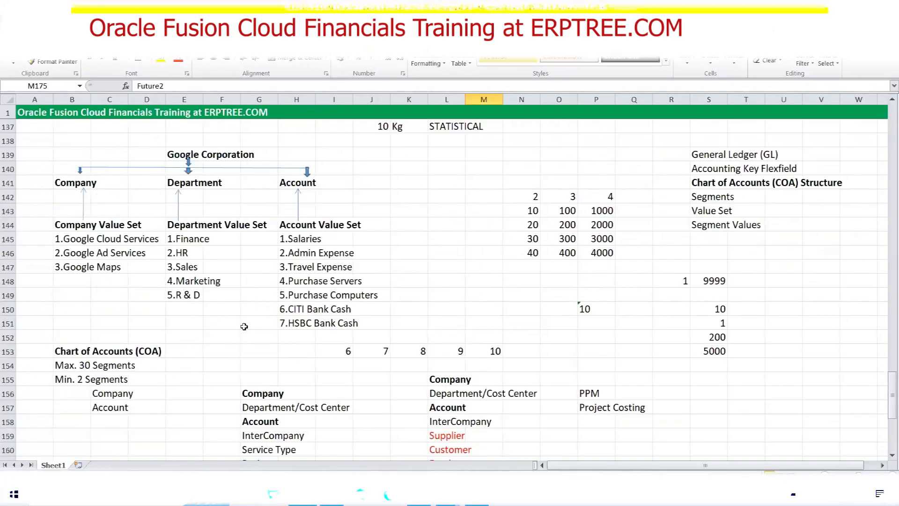
Highlight the Company Value Set heading and its three company values in Excel
{"action": "left_click_drag", "start_coordinate": [70, 229], "coordinate": [154, 226]}
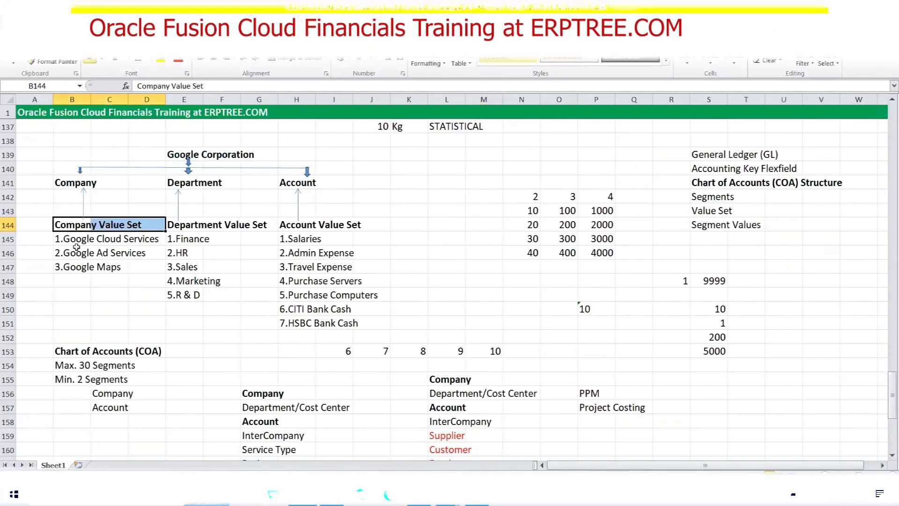
{"action": "left_click_drag", "start_coordinate": [56, 240], "coordinate": [139, 268]}
{"action": "scroll", "coordinate": [111, 283], "scroll_direction": "down", "scroll_amount": 8}
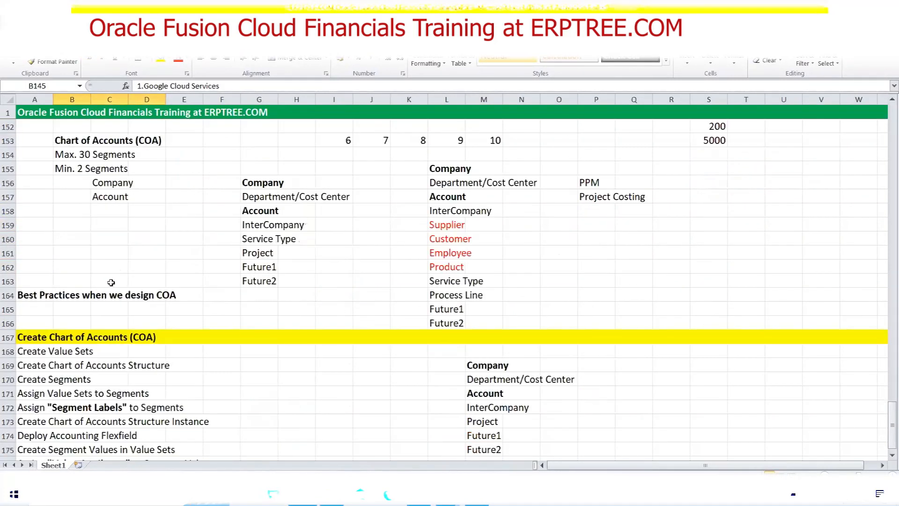
Highlight the Create Value Sets and Create Chart of Accounts Structure steps, then return to Oracle
{"action": "left_click", "coordinate": [24, 240]}
{"action": "left_click_drag", "start_coordinate": [24, 239], "coordinate": [170, 308]}
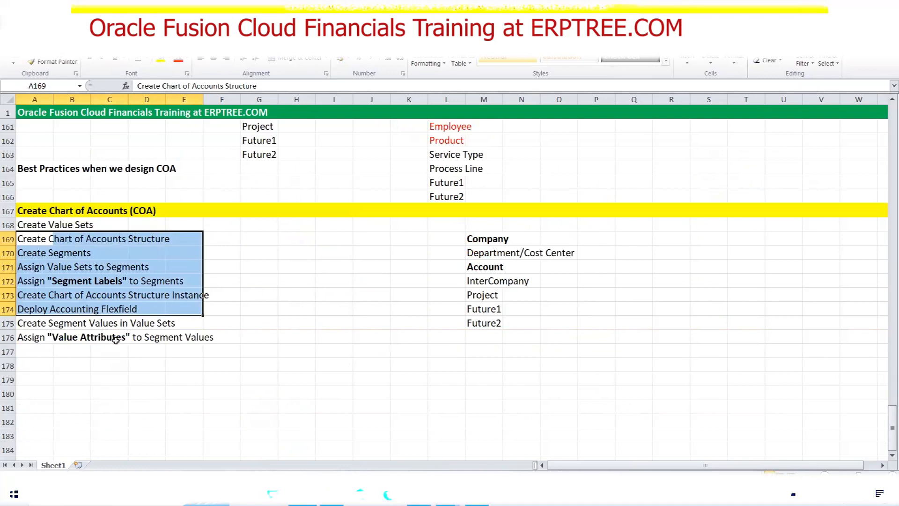
{"action": "left_click", "coordinate": [236, 266]}
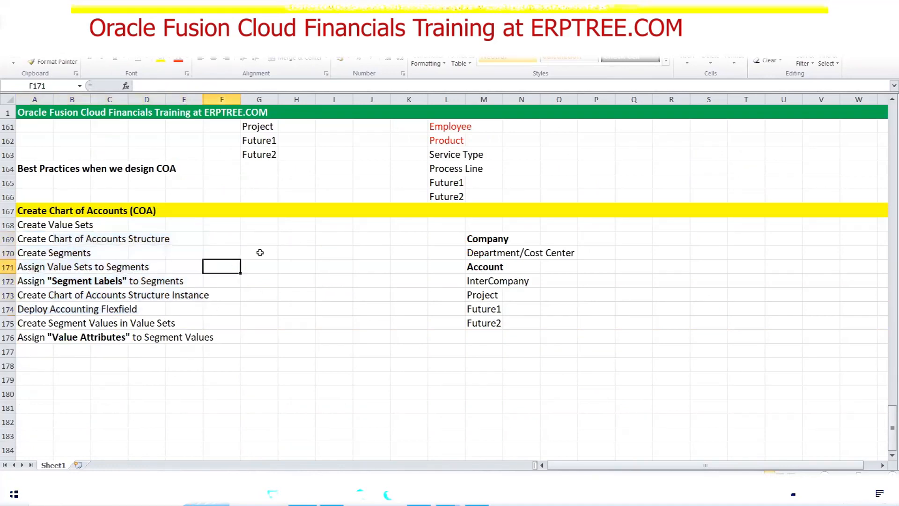
{"action": "left_click_drag", "start_coordinate": [25, 225], "coordinate": [113, 230]}
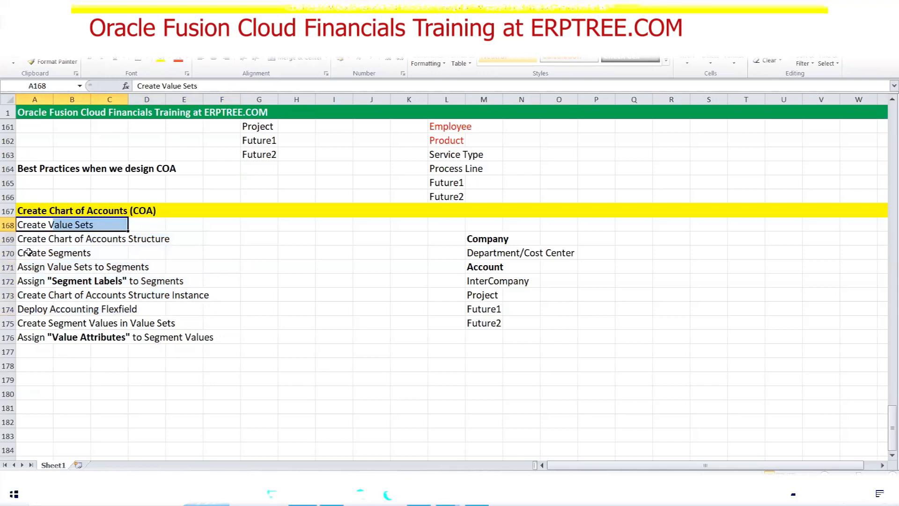
{"action": "left_click_drag", "start_coordinate": [26, 239], "coordinate": [167, 239]}
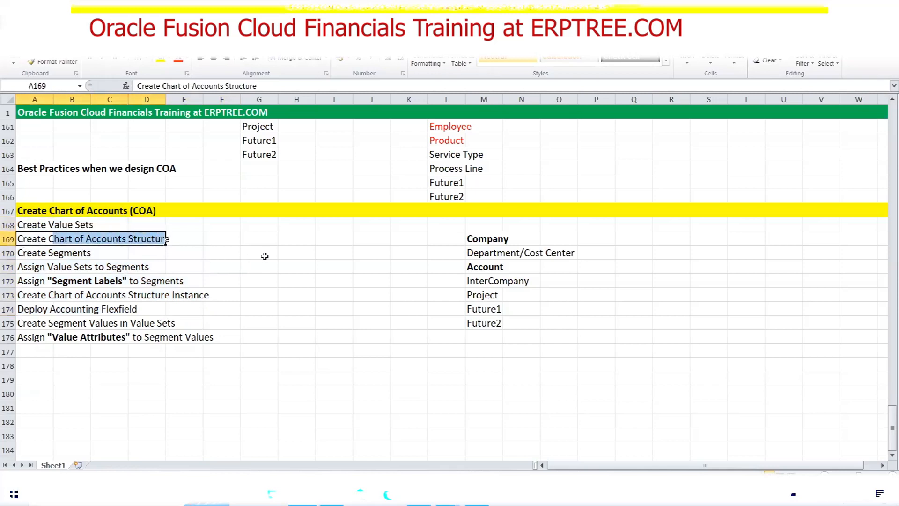
{"action": "left_click", "coordinate": [418, 494]}
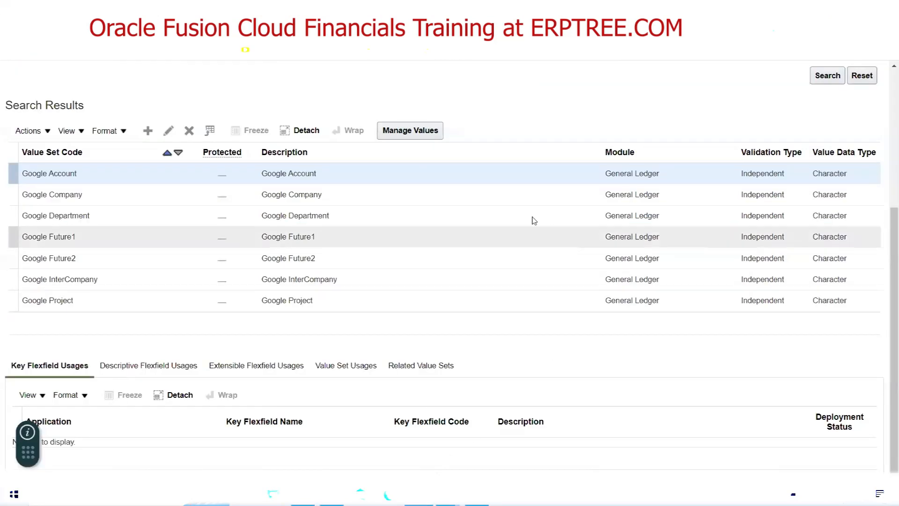
Cancel out of the value sets page and select the Manage Chart of Accounts Structures task
{"action": "scroll", "coordinate": [531, 218], "scroll_direction": "up", "scroll_amount": 5}
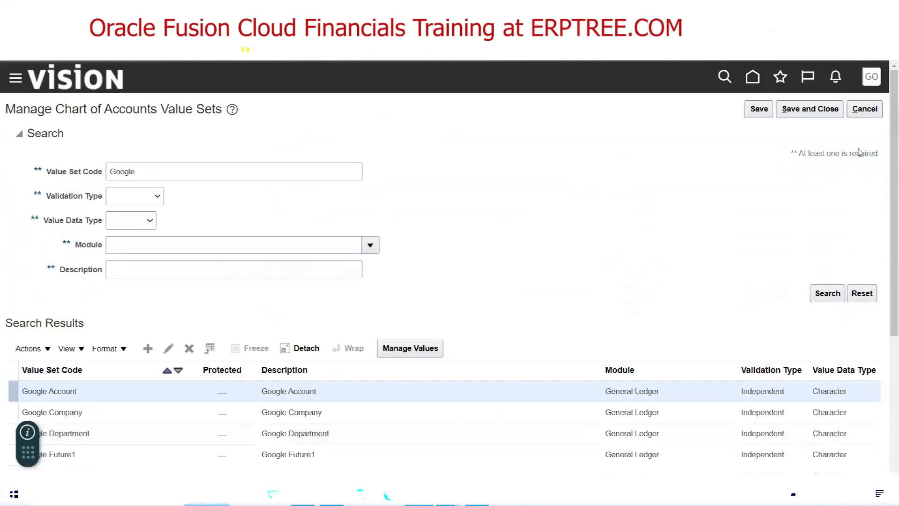
{"action": "left_click", "coordinate": [865, 109]}
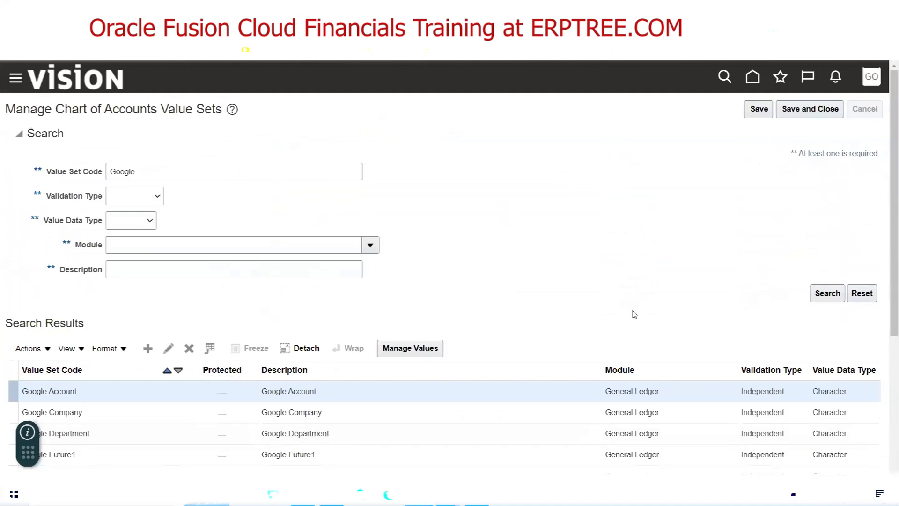
{"action": "scroll", "coordinate": [423, 285], "scroll_direction": "down", "scroll_amount": 2}
{"action": "scroll", "coordinate": [424, 285], "scroll_direction": "down", "scroll_amount": 1}
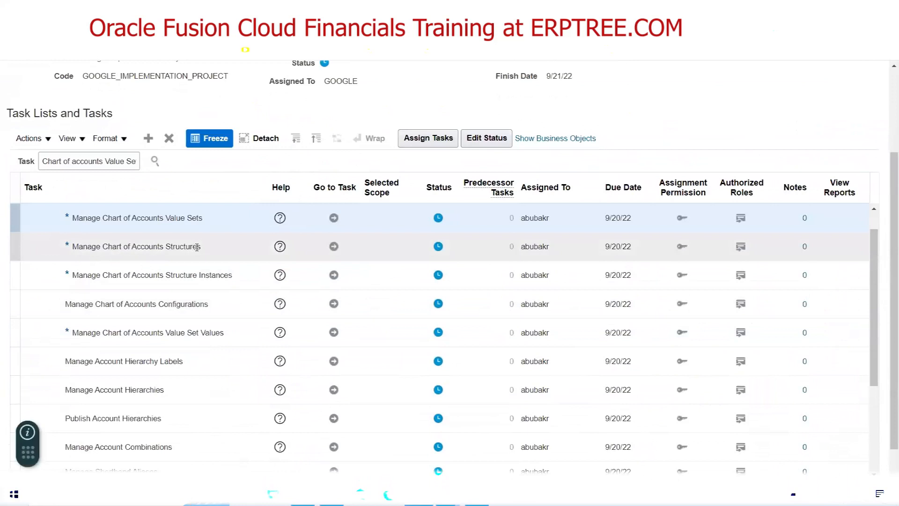
{"action": "left_click", "coordinate": [196, 247]}
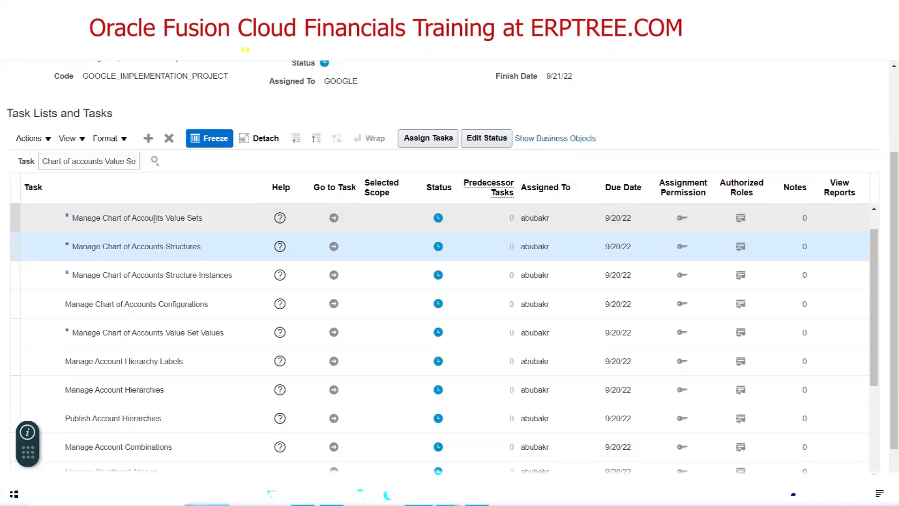
{"action": "left_click", "coordinate": [334, 247]}
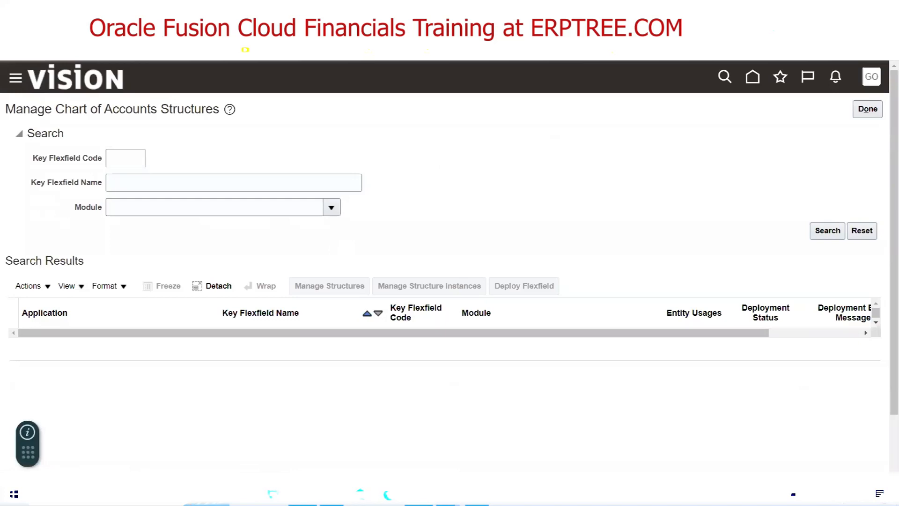
Switch to the Excel notes showing the Create Chart of Accounts (COA) step list
{"action": "left_click", "coordinate": [446, 495]}
{"action": "scroll", "coordinate": [473, 324], "scroll_direction": "up", "scroll_amount": 5}
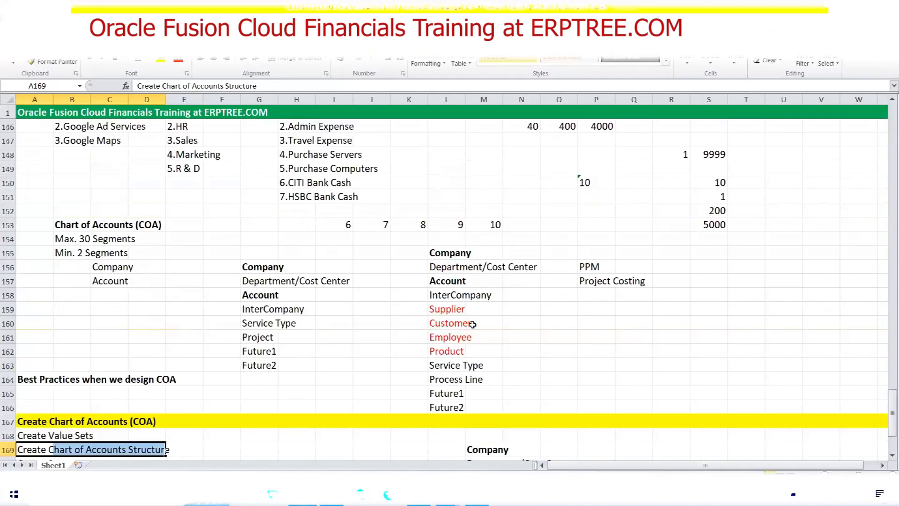
Highlight the General Ledger (GL) and Accounting Key Flexfield notes, then go back to Oracle
{"action": "scroll", "coordinate": [473, 325], "scroll_direction": "up", "scroll_amount": 4}
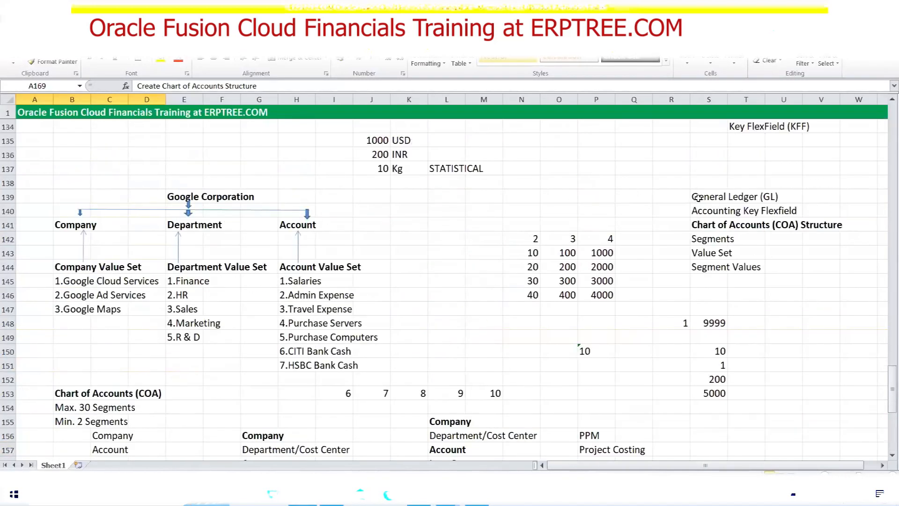
{"action": "left_click_drag", "start_coordinate": [698, 197], "coordinate": [778, 197]}
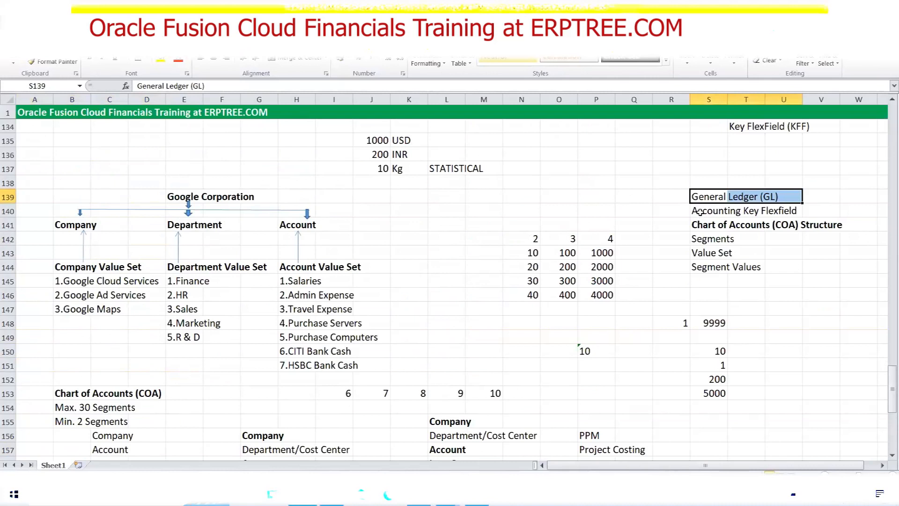
{"action": "left_click_drag", "start_coordinate": [700, 211], "coordinate": [787, 212]}
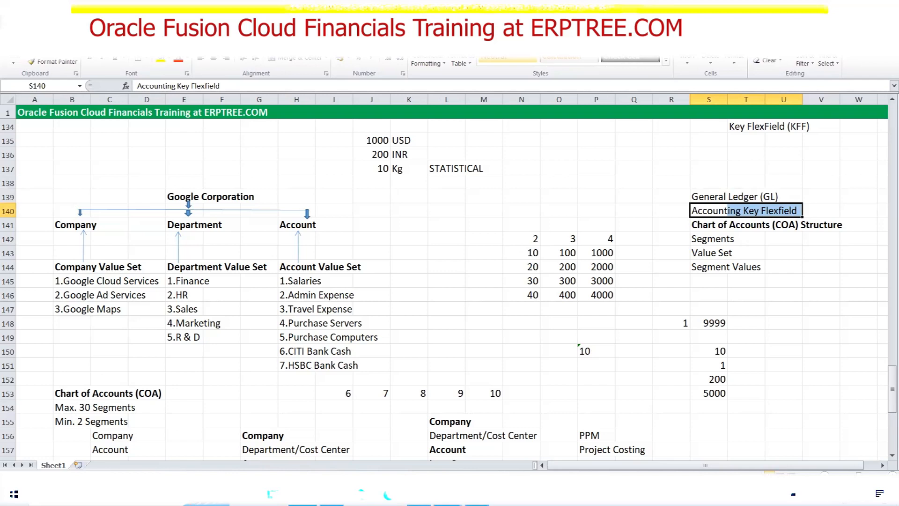
{"action": "left_click", "coordinate": [419, 496]}
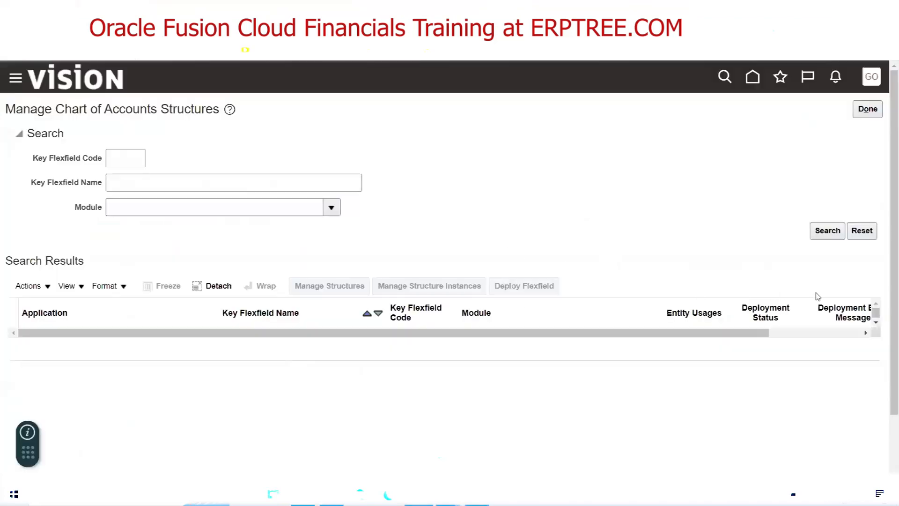
Search the chart of accounts structures and highlight General Ledger and Accounting Flexfield
{"action": "left_click", "coordinate": [826, 234]}
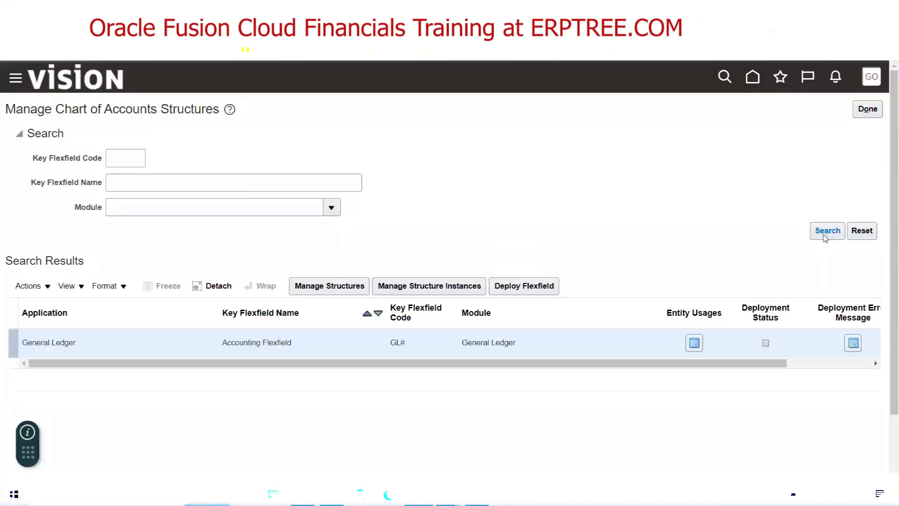
{"action": "triple_click", "coordinate": [38, 344]}
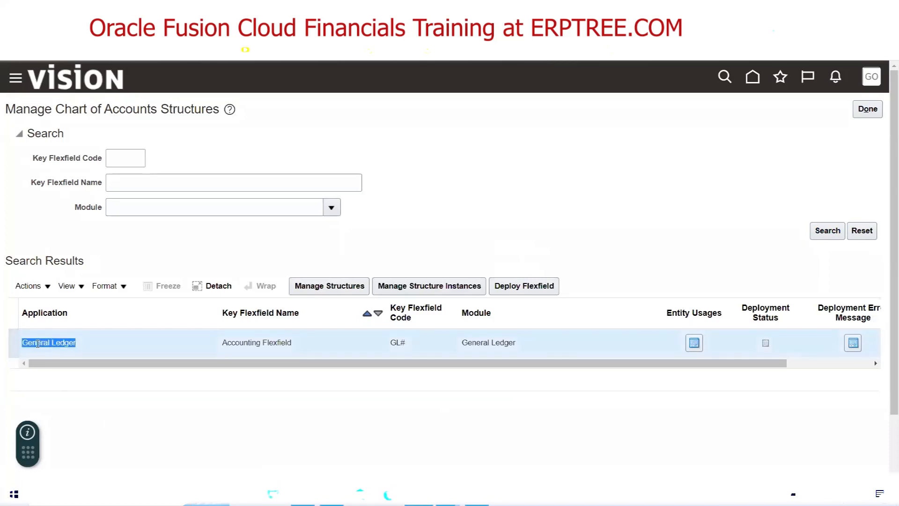
{"action": "triple_click", "coordinate": [232, 341]}
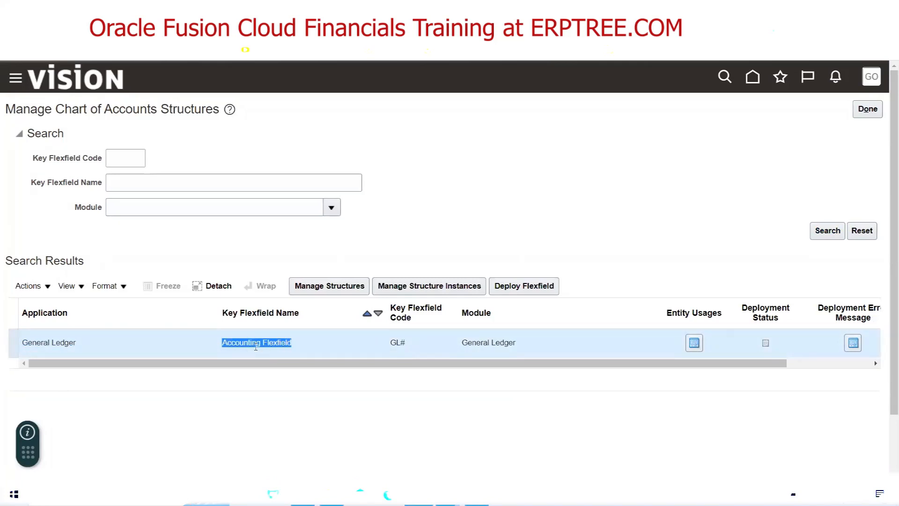
Check the COA Structure note in Excel, then open the Accounting Flexfield's structures
{"action": "left_click", "coordinate": [561, 199]}
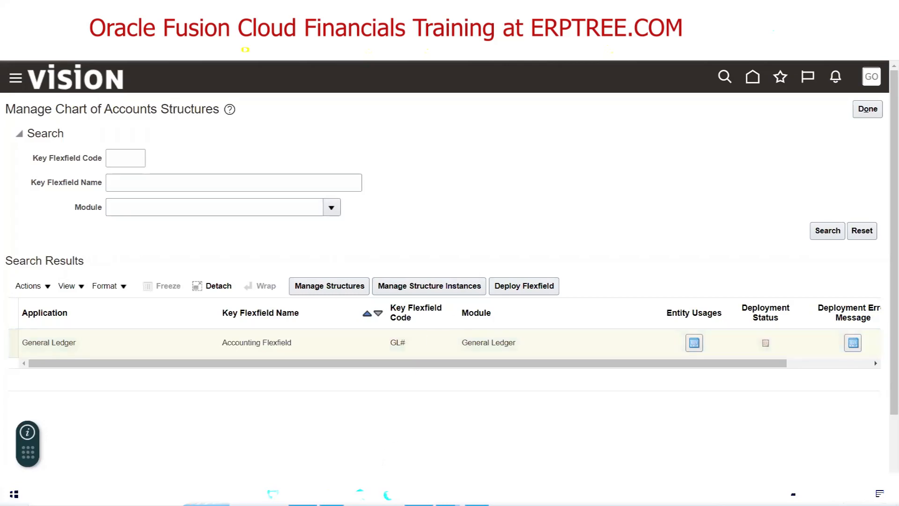
{"action": "left_click", "coordinate": [303, 495]}
{"action": "key", "text": "Down"}
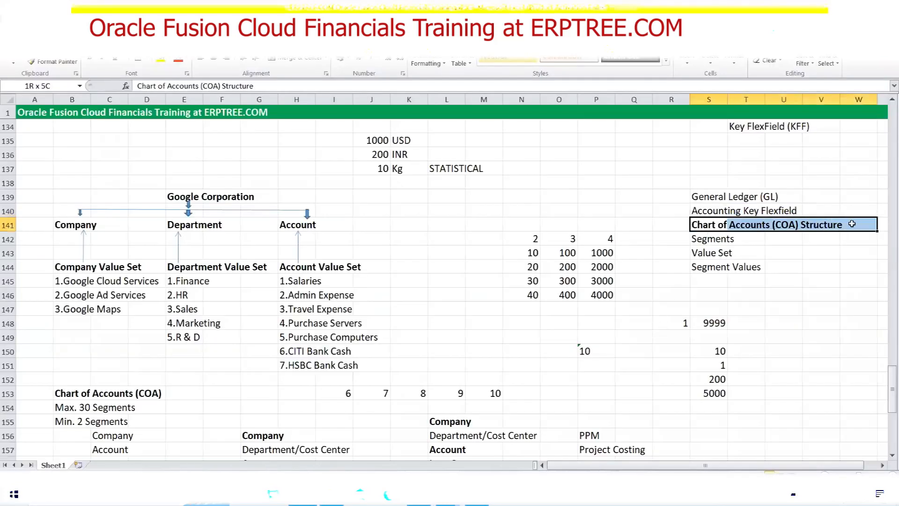
{"action": "scroll", "coordinate": [391, 389], "scroll_direction": "down", "scroll_amount": 7}
{"action": "left_click_drag", "start_coordinate": [29, 323], "coordinate": [201, 324]}
{"action": "left_click", "coordinate": [419, 494]}
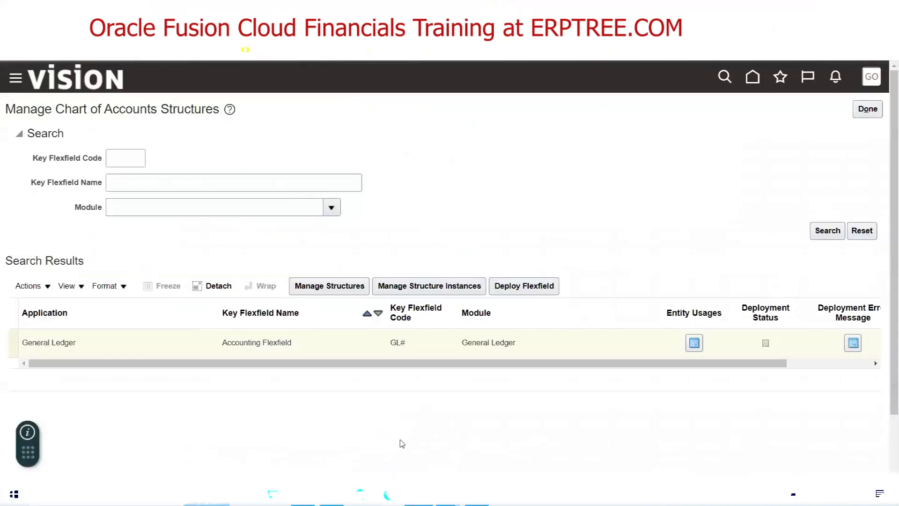
{"action": "left_click", "coordinate": [309, 288]}
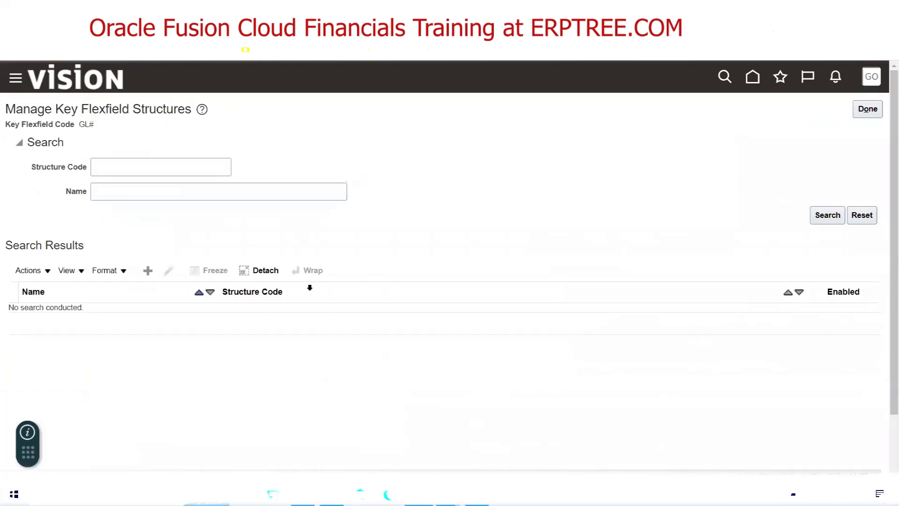
Create a new structure with code, name and description all 'Google Accounting Flexfield'
{"action": "left_click", "coordinate": [148, 271]}
{"action": "left_click", "coordinate": [131, 147]}
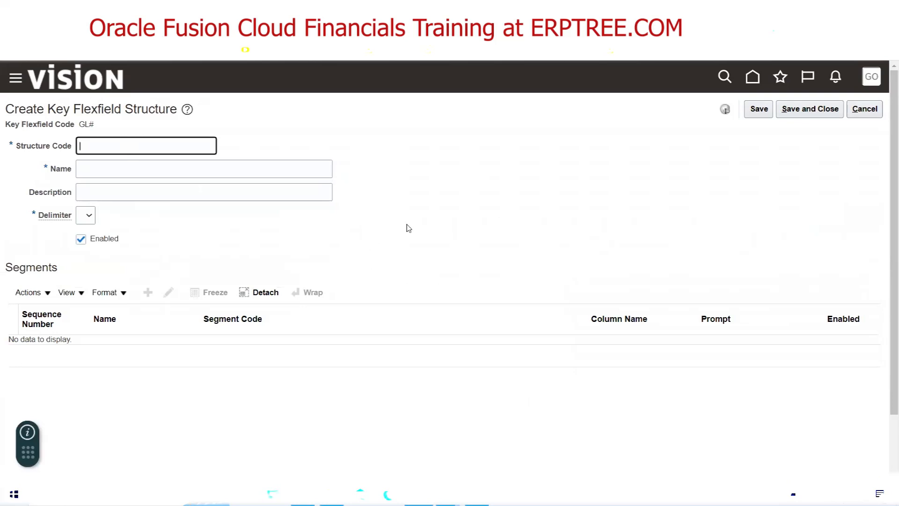
{"action": "type", "text": "Google Accounting Flexfield"}
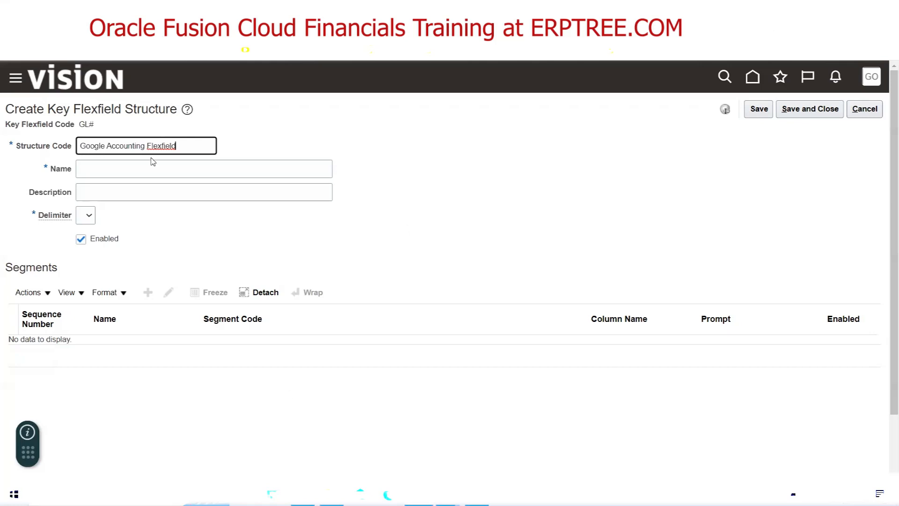
{"action": "left_click", "coordinate": [186, 176]}
{"action": "left_click_drag", "start_coordinate": [182, 145], "coordinate": [48, 141]}
{"action": "key", "text": "ctrl+c"}
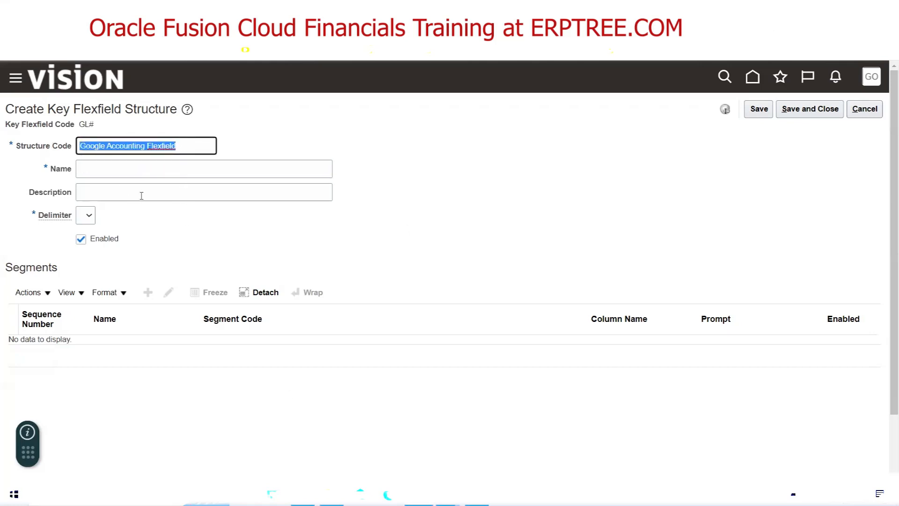
{"action": "left_click", "coordinate": [117, 172]}
{"action": "key", "text": "ctrl+v"}
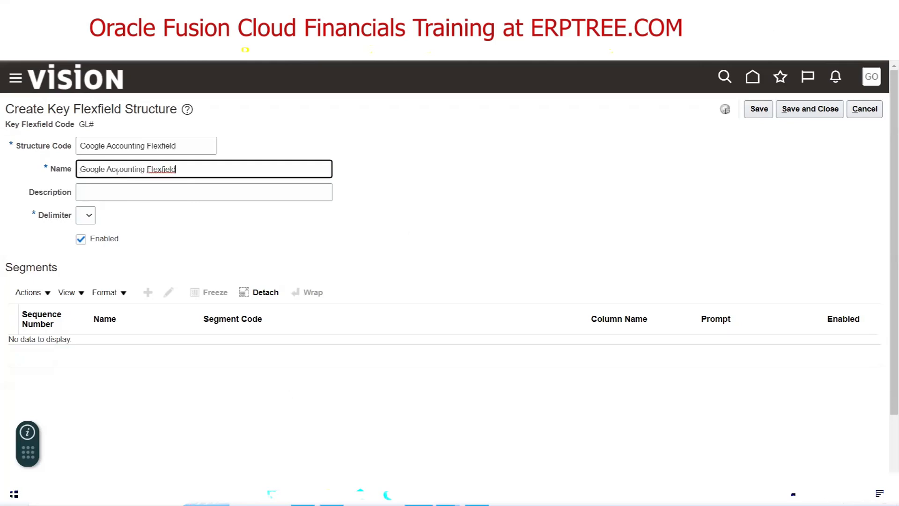
{"action": "left_click", "coordinate": [128, 194]}
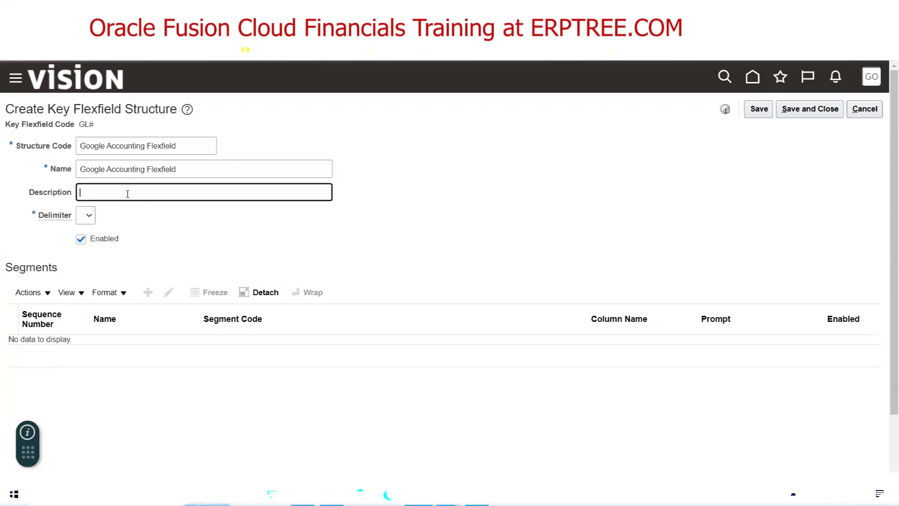
{"action": "key", "text": "ctrl+v"}
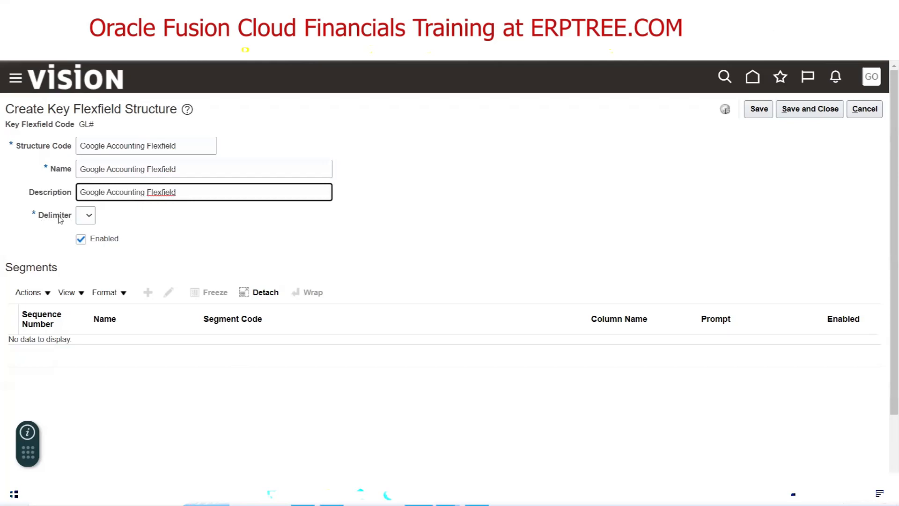
{"action": "key", "text": "alt+Tab"}
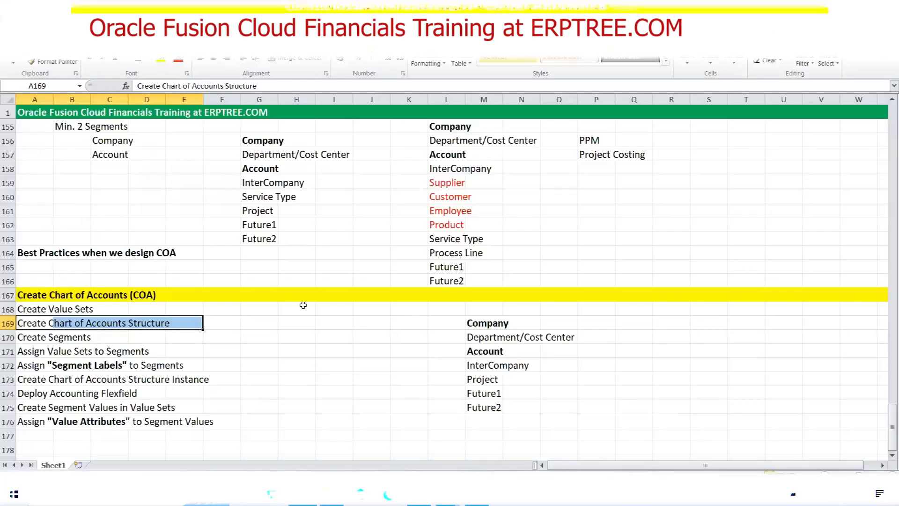
Enter 3.4.5 in C151 and 'Code Combination (CC)' in D151
{"action": "scroll", "coordinate": [301, 305], "scroll_direction": "up", "scroll_amount": 5}
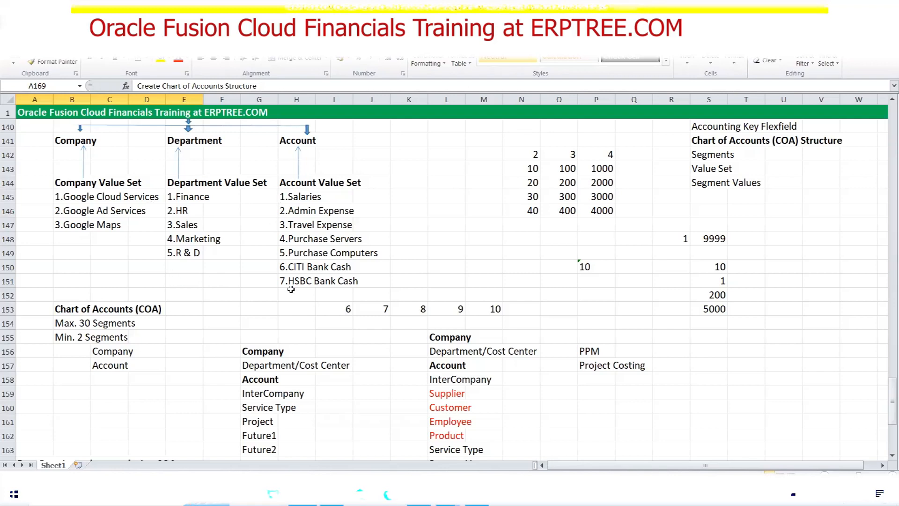
{"action": "left_click", "coordinate": [101, 276]}
{"action": "type", "text": "3"}
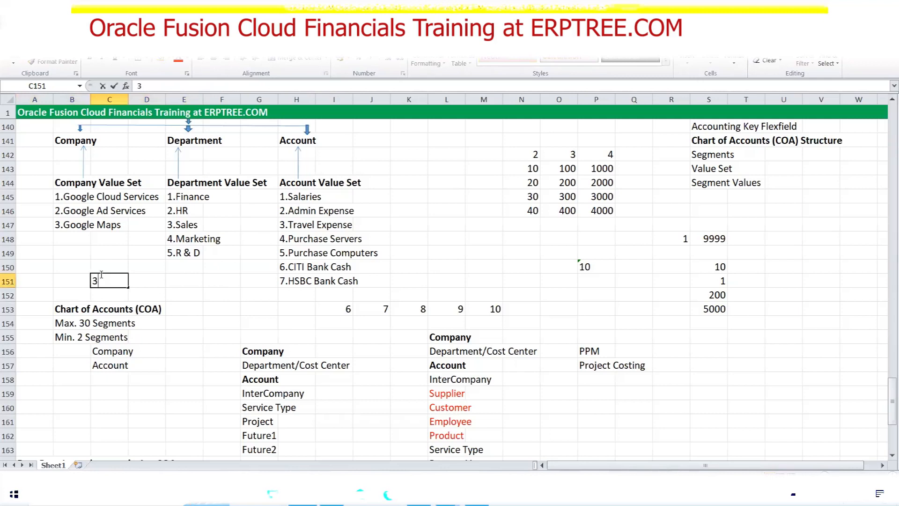
{"action": "type", "text": ".4.5"}
{"action": "key", "text": "Tab"}
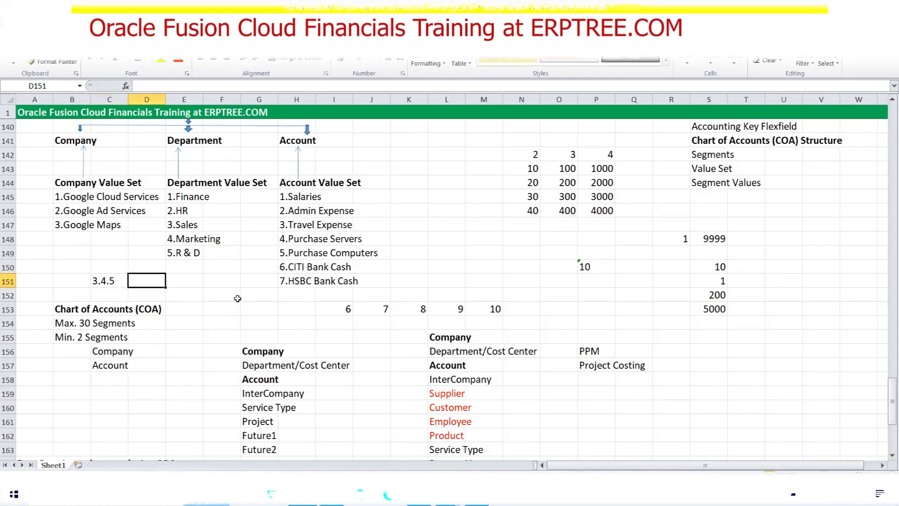
{"action": "type", "text": "Code "}
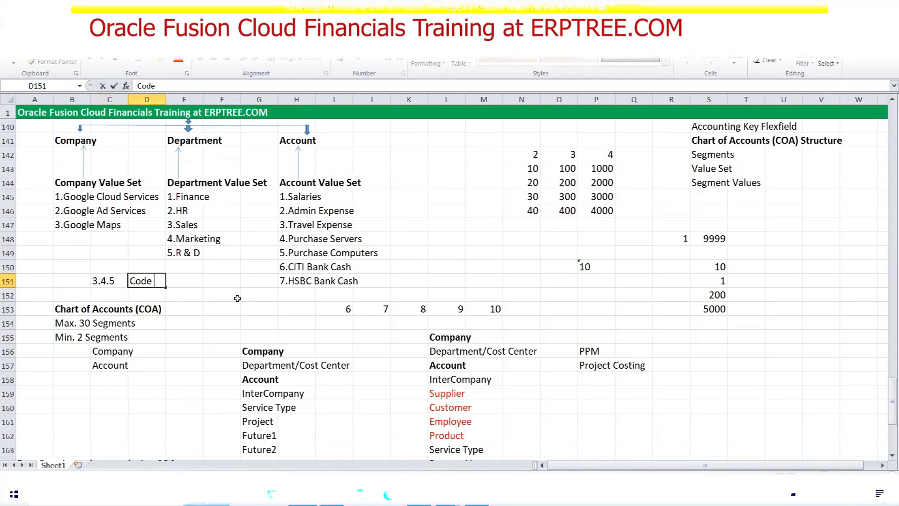
{"action": "type", "text": "Combination ("}
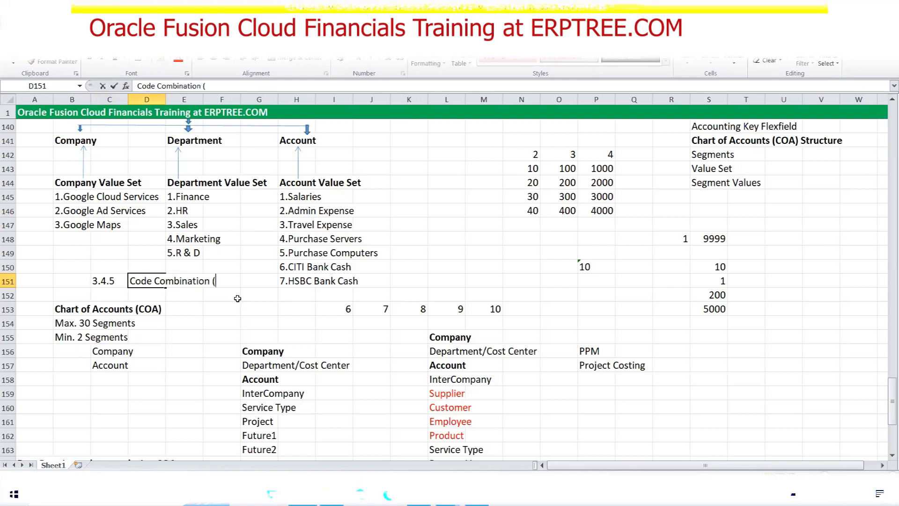
{"action": "type", "text": "CC)"}
{"action": "key", "text": "ctrl+Return"}
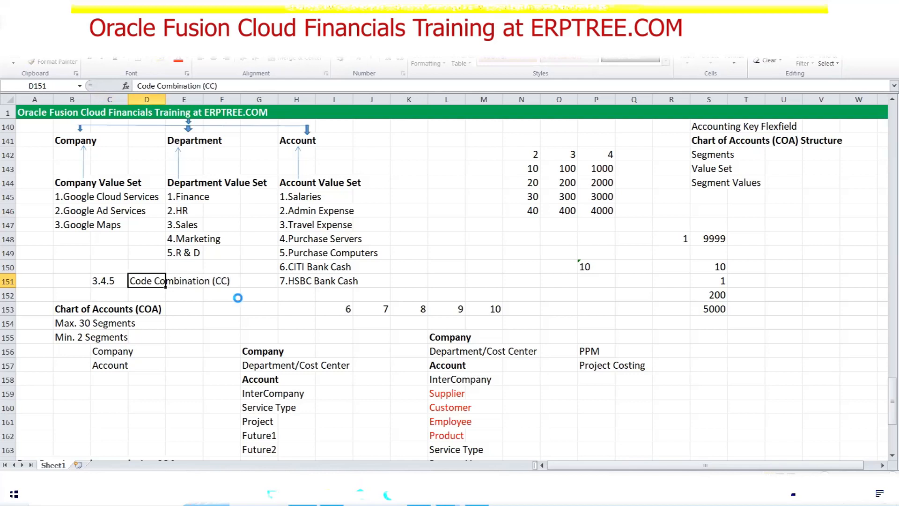
{"action": "left_click", "coordinate": [150, 291]}
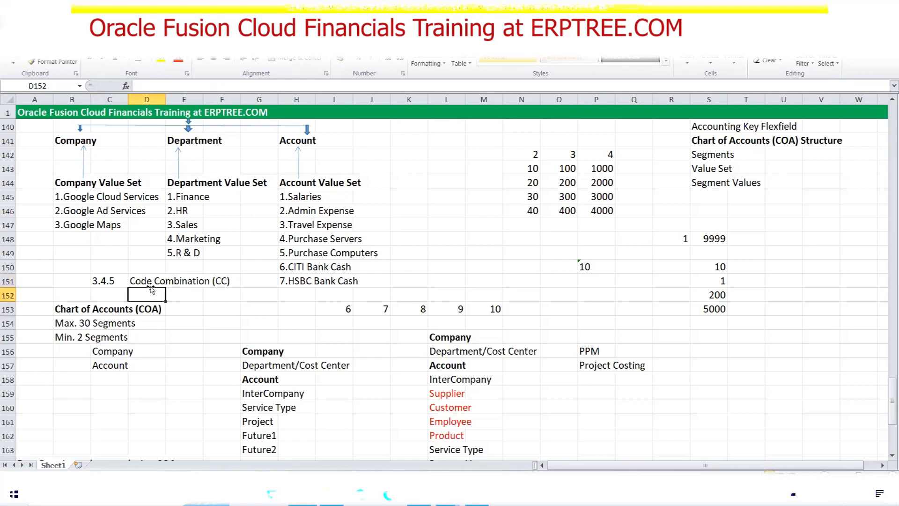
{"action": "left_click", "coordinate": [148, 282]}
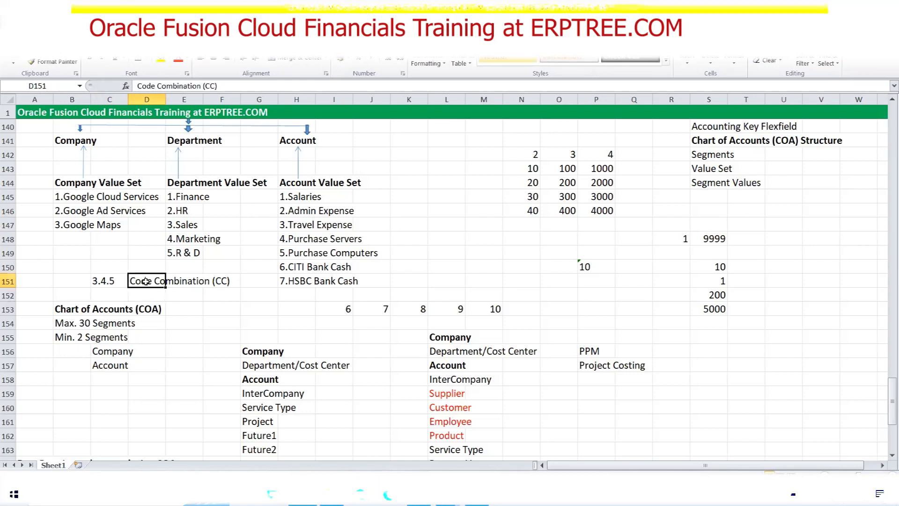
Edit C151 so it reads 3/4/5 instead of 3.4.5
{"action": "double_click", "coordinate": [100, 282]}
{"action": "key", "text": "BackSpace"}
{"action": "type", "text": "/"}
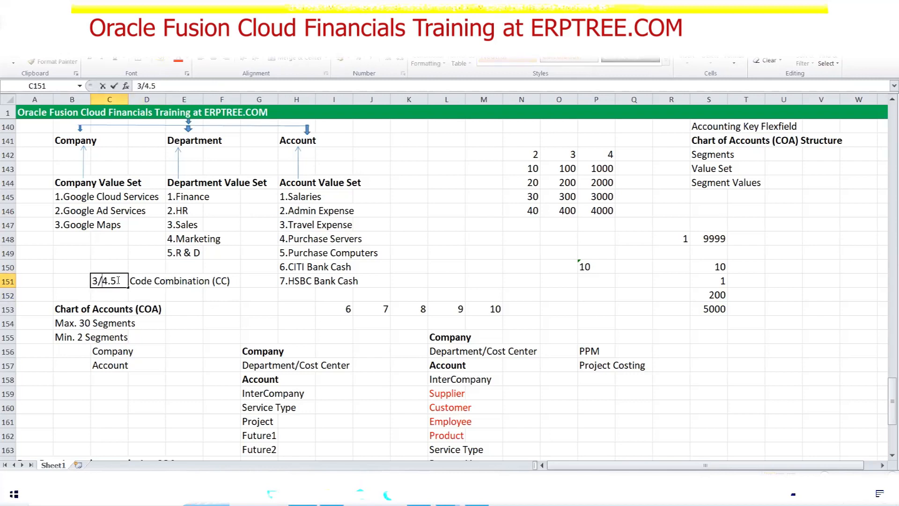
{"action": "key", "text": "BackSpace"}
{"action": "type", "text": "/"}
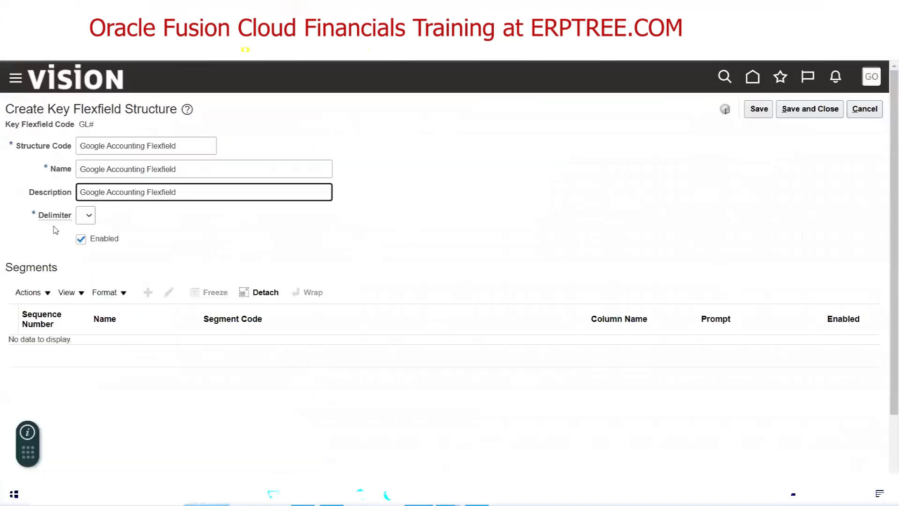
Choose the period (.) as the structure delimiter and save the structure
{"action": "left_click_drag", "start_coordinate": [72, 219], "coordinate": [38, 216]}
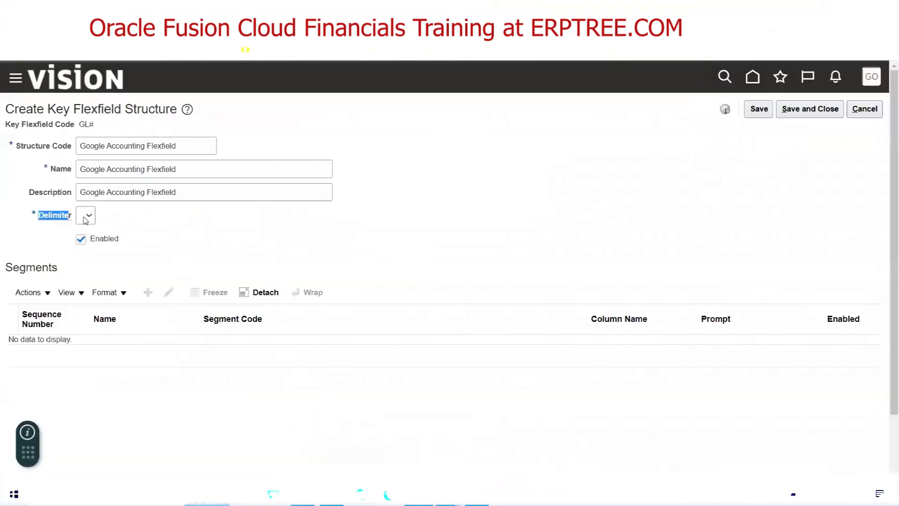
{"action": "left_click", "coordinate": [87, 217]}
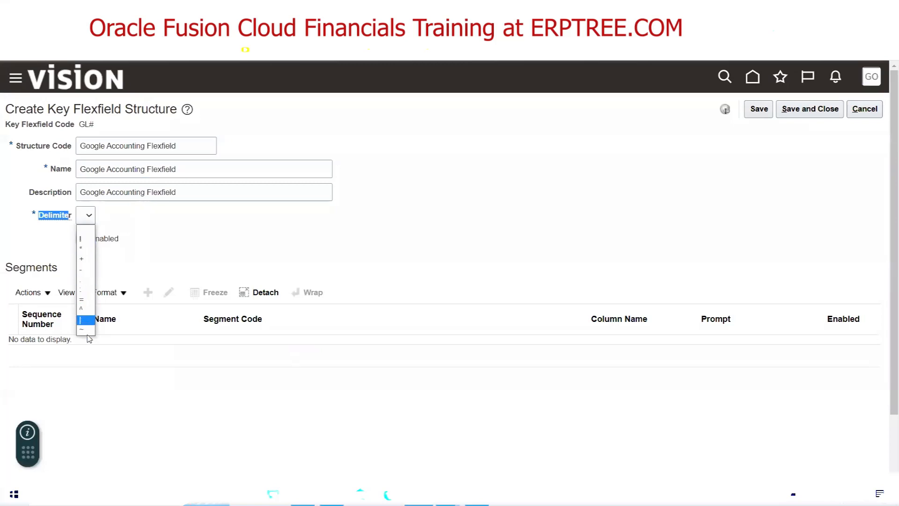
{"action": "left_click", "coordinate": [86, 282]}
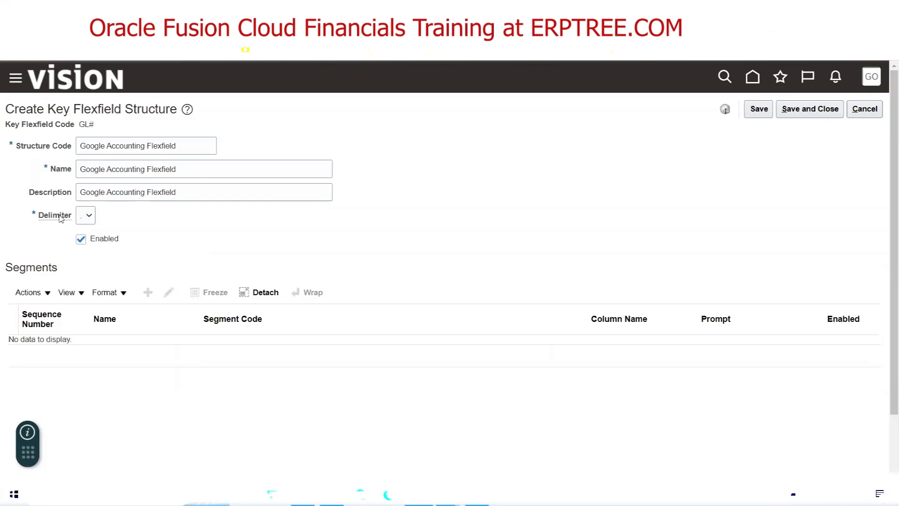
{"action": "double_click", "coordinate": [37, 193]}
{"action": "triple_click", "coordinate": [201, 192]}
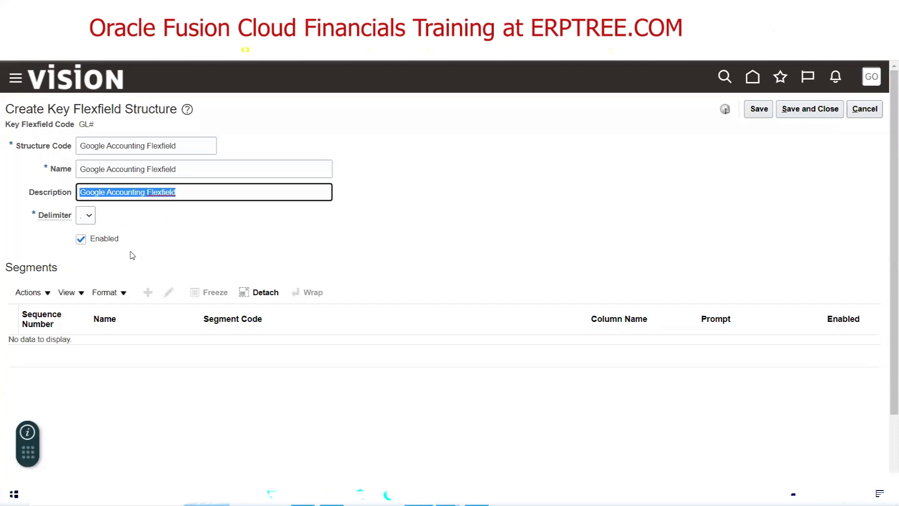
{"action": "double_click", "coordinate": [18, 266]}
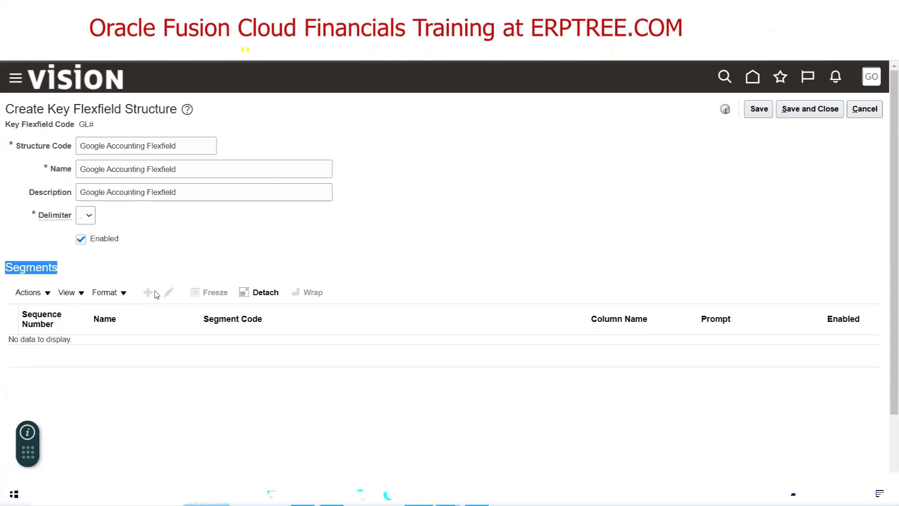
{"action": "left_click", "coordinate": [106, 268]}
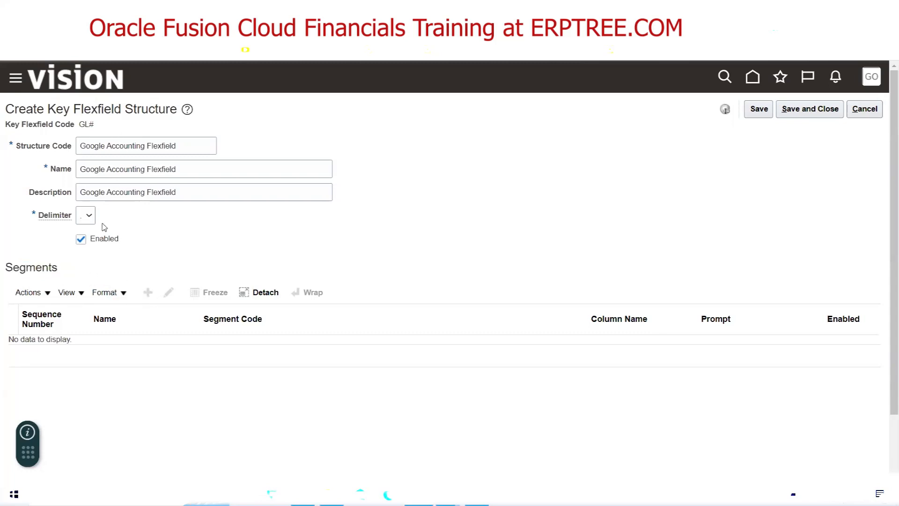
{"action": "left_click", "coordinate": [759, 110]}
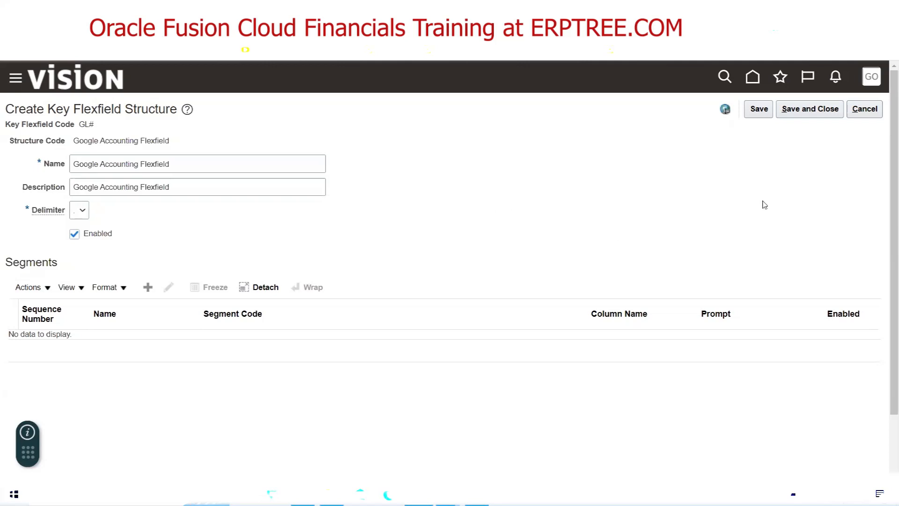
Save the Google Accounting Flexfield structure repeatedly until the save goes through
{"action": "left_click", "coordinate": [758, 113]}
{"action": "left_click", "coordinate": [755, 114]}
{"action": "left_click", "coordinate": [759, 109]}
{"action": "left_click", "coordinate": [754, 111]}
{"action": "left_click", "coordinate": [751, 113]}
Open a blank Create Key Flexfield Segment form from the Segments section
{"action": "double_click", "coordinate": [25, 262]}
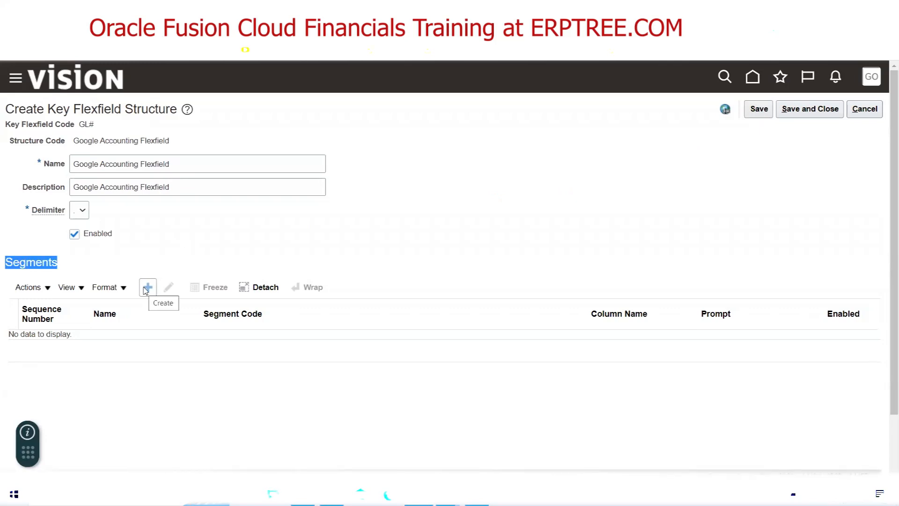
{"action": "left_click", "coordinate": [146, 288]}
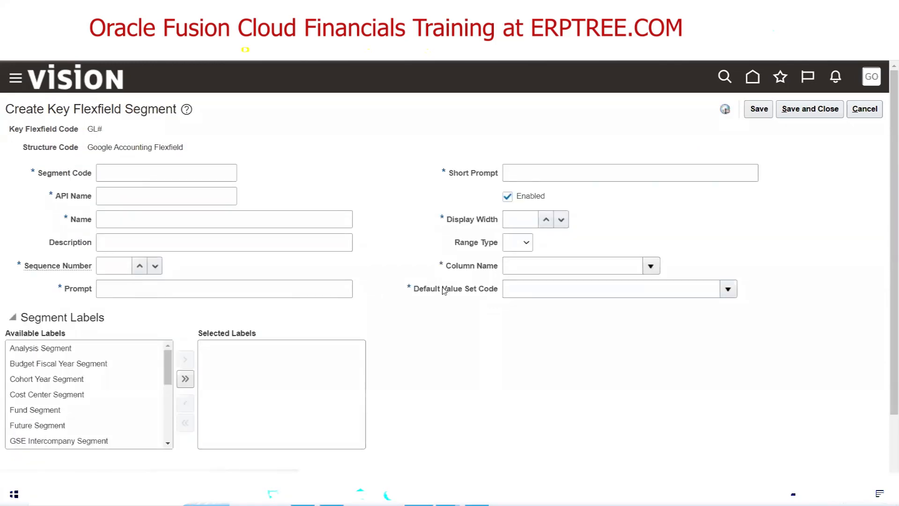
{"action": "left_click", "coordinate": [303, 494]}
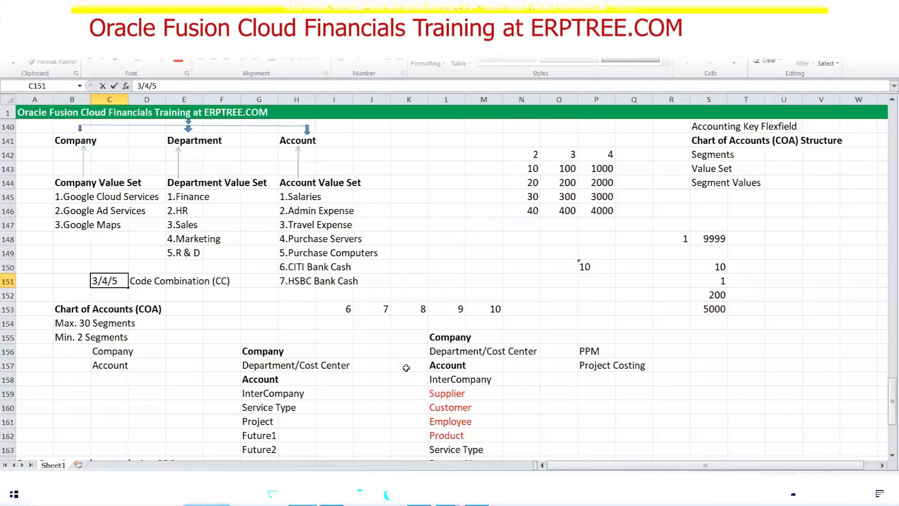
Highlight the Create Segments, Assign Value Sets to Segments and Assign Segment Labels steps
{"action": "scroll", "coordinate": [375, 305], "scroll_direction": "down", "scroll_amount": 9}
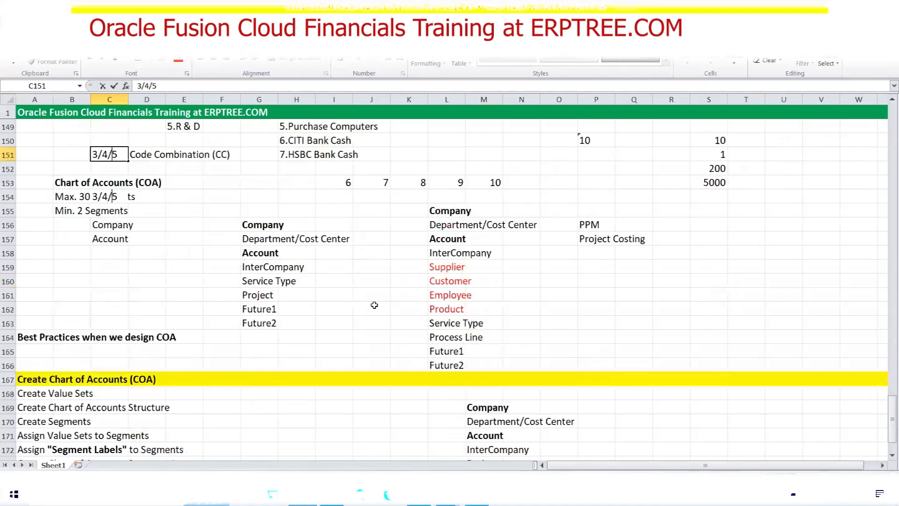
{"action": "scroll", "coordinate": [374, 305], "scroll_direction": "up", "scroll_amount": 1}
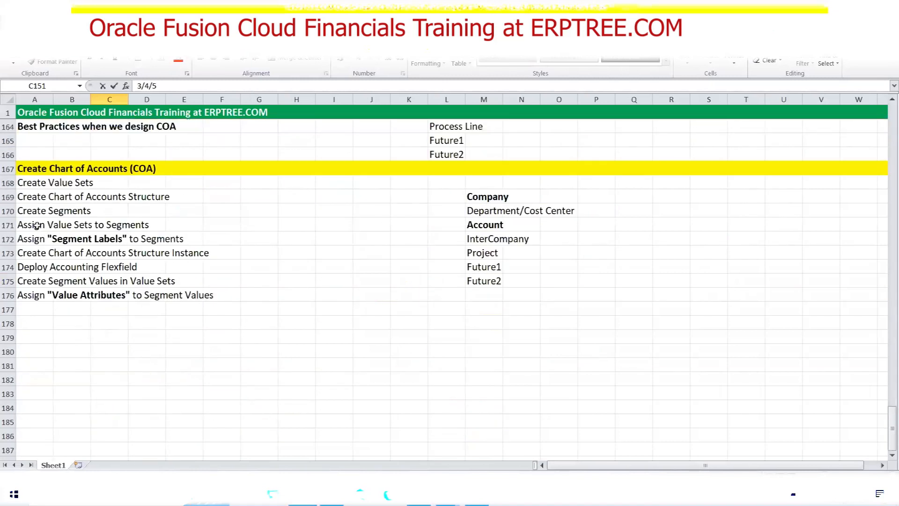
{"action": "left_click", "coordinate": [31, 211]}
{"action": "left_click_drag", "start_coordinate": [21, 224], "coordinate": [131, 227]}
{"action": "left_click_drag", "start_coordinate": [28, 240], "coordinate": [174, 242]}
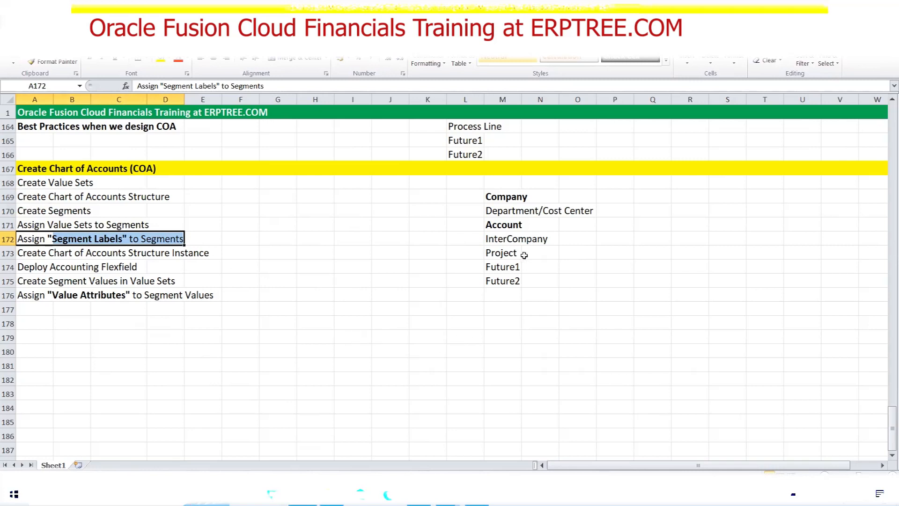
Copy the Company-through-Future2 list from M169:M175 into S169
{"action": "left_click_drag", "start_coordinate": [507, 196], "coordinate": [510, 284]}
{"action": "key", "text": "ctrl+c"}
{"action": "left_click", "coordinate": [732, 197]}
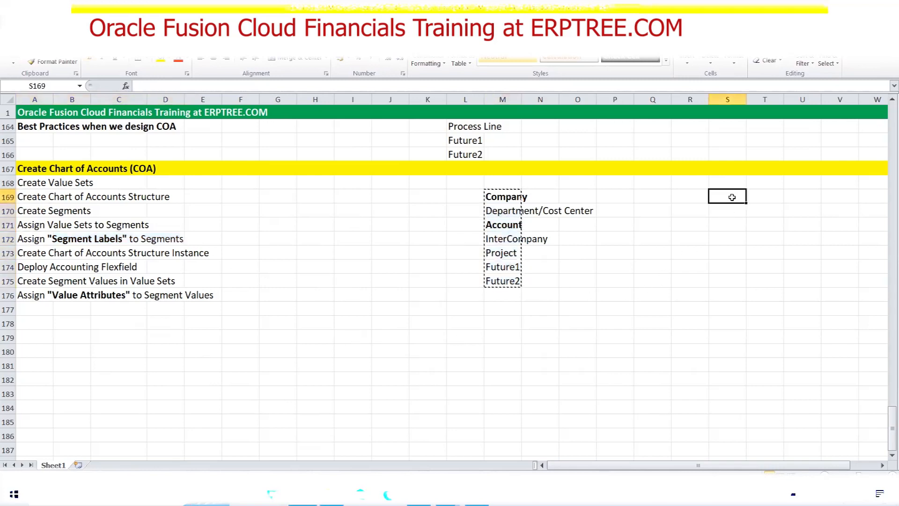
{"action": "key", "text": "ctrl+v"}
{"action": "key", "text": "Escape"}
Clear the original segment names from M169:M175
{"action": "left_click_drag", "start_coordinate": [500, 196], "coordinate": [502, 282]}
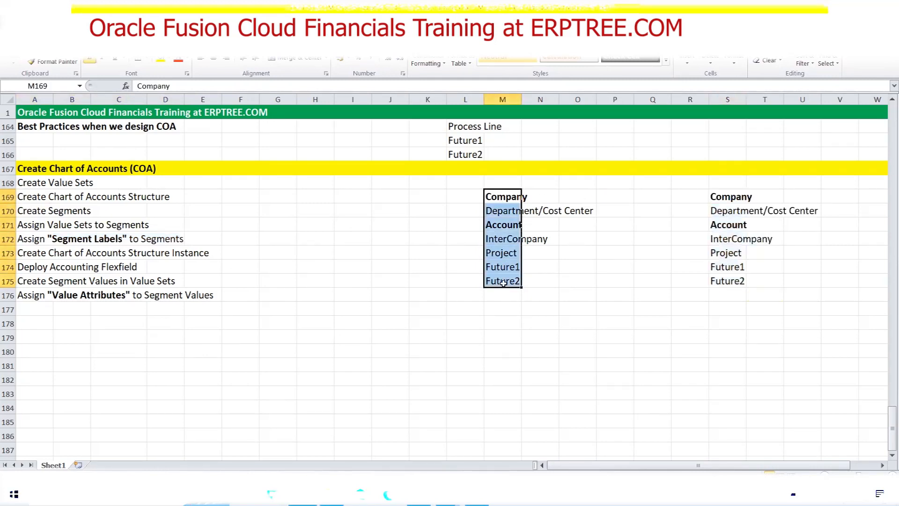
{"action": "left_click_drag", "start_coordinate": [503, 243], "coordinate": [512, 278]}
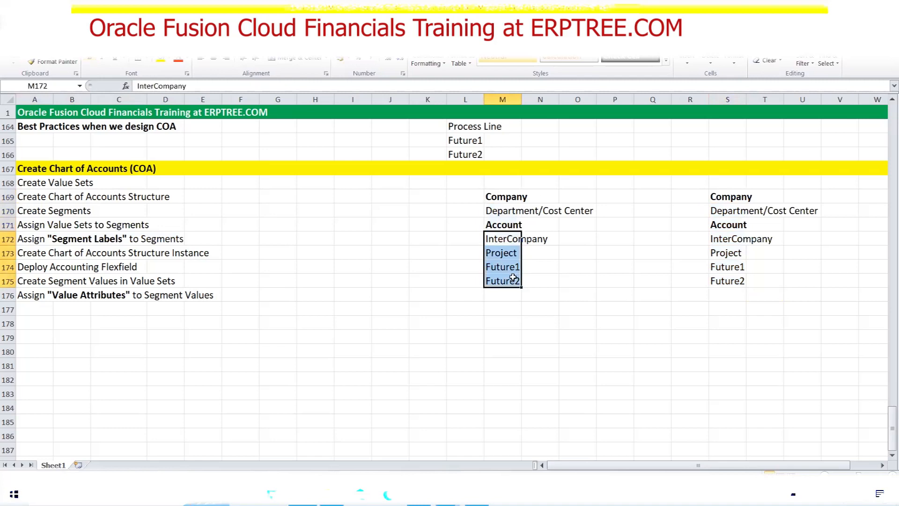
{"action": "key", "text": "Delete"}
{"action": "left_click", "coordinate": [500, 196]}
{"action": "left_click_drag", "start_coordinate": [501, 196], "coordinate": [502, 217]}
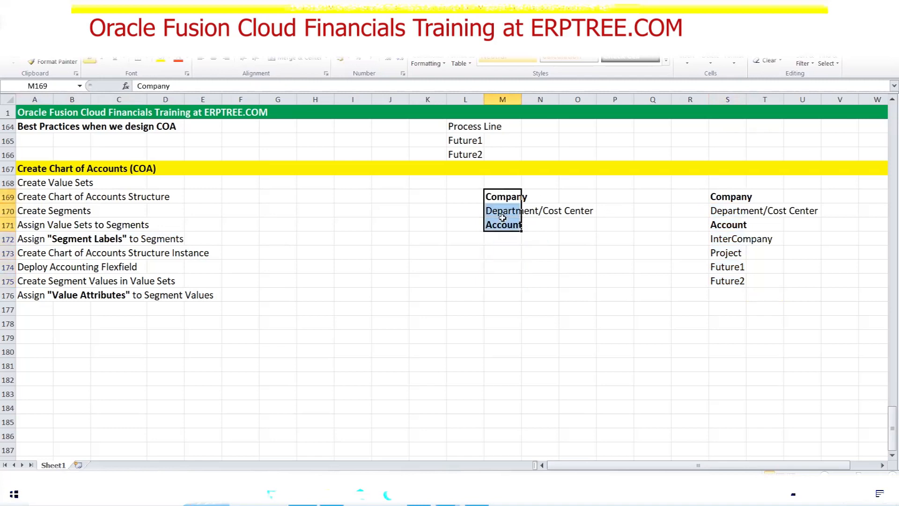
{"action": "key", "text": "Delete"}
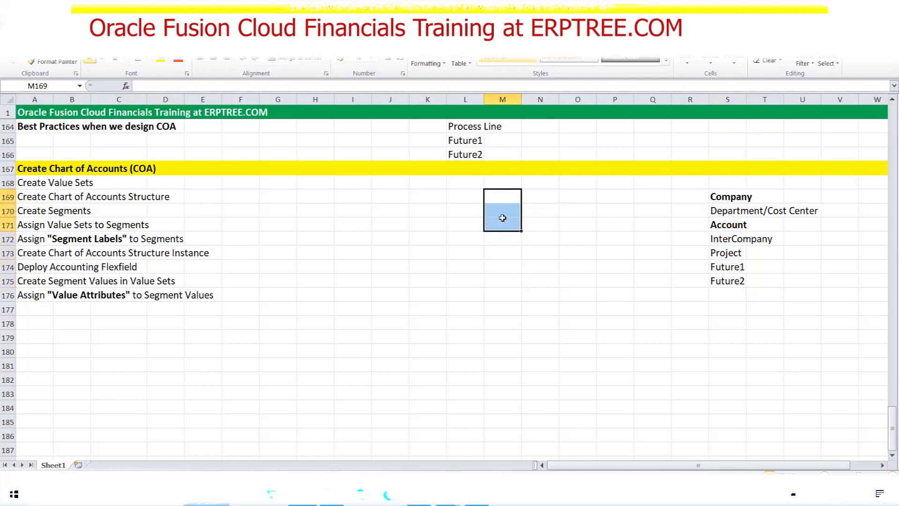
{"action": "left_click", "coordinate": [367, 229]}
Note in I171:I173 that Company, Department and Account get the Primary Balancing, Cost Center and Natural Account labels
{"action": "type", "text": "Company"}
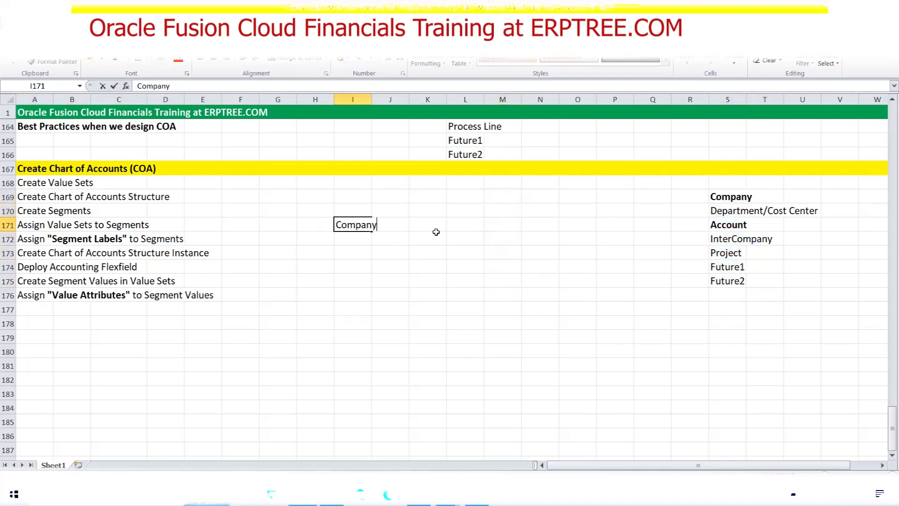
{"action": "type", "text": "<---------------Primary Balancing Segment Label"}
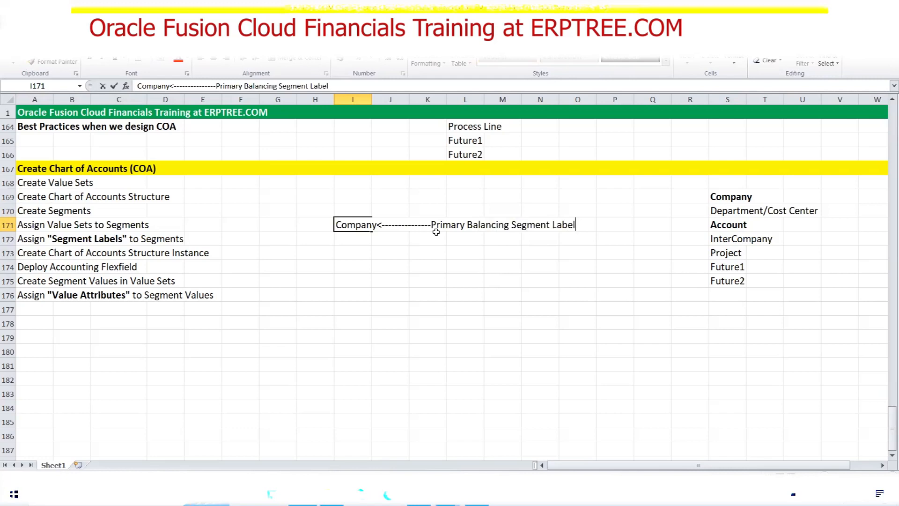
{"action": "key", "text": "Return"}
{"action": "type", "text": "Department"}
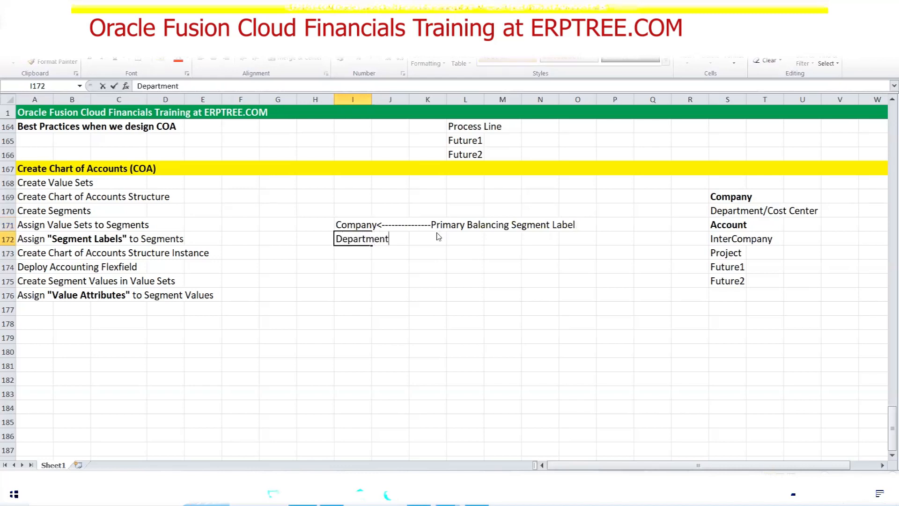
{"action": "type", "text": "<-----------Cost Center S"}
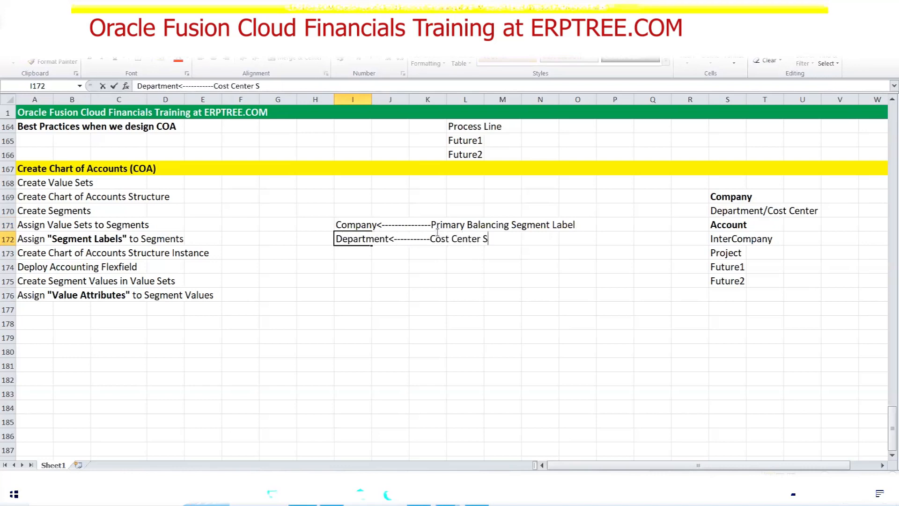
{"action": "type", "text": "egment Label"}
{"action": "key", "text": "Return"}
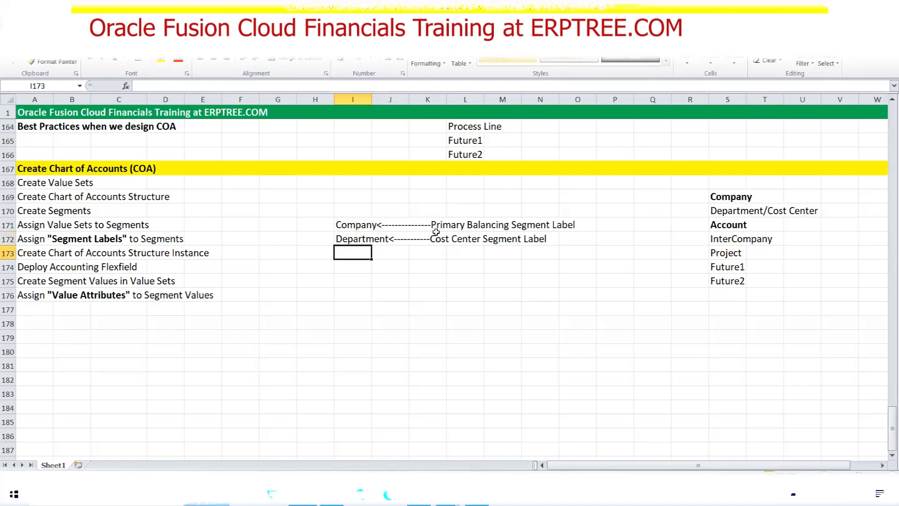
{"action": "type", "text": "Accoun"}
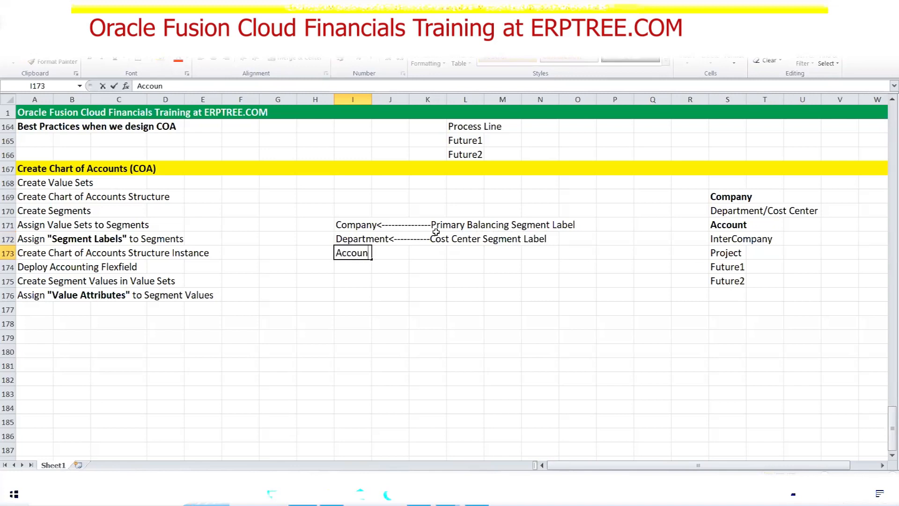
{"action": "type", "text": "t<---"}
{"action": "type", "text": "------------"}
{"action": "type", "text": "-N"}
{"action": "type", "text": "atural Ac"}
{"action": "type", "text": "count"}
{"action": "type", "text": " Segment"}
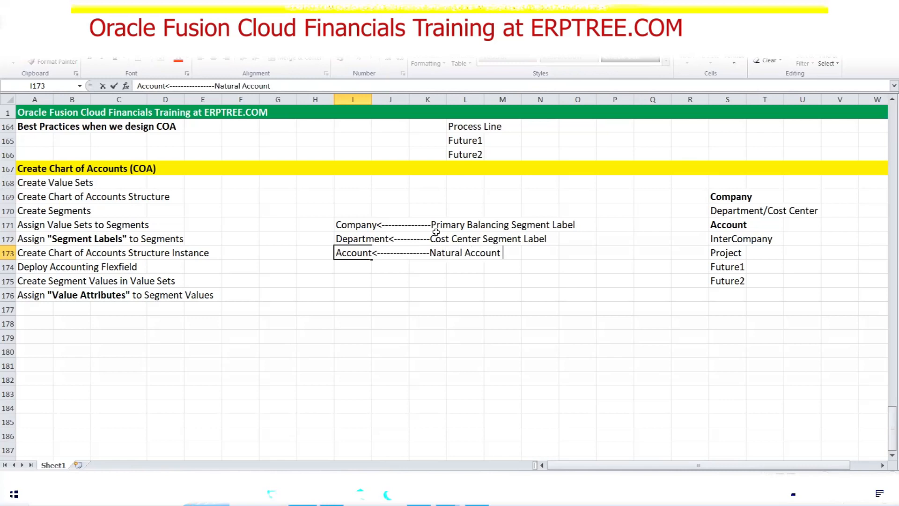
{"action": "type", "text": " Label"}
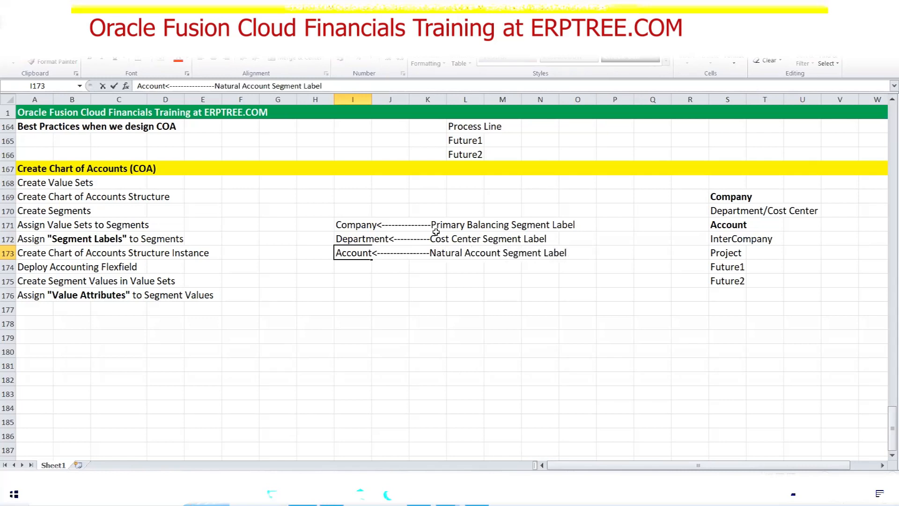
{"action": "key", "text": "ctrl+Return"}
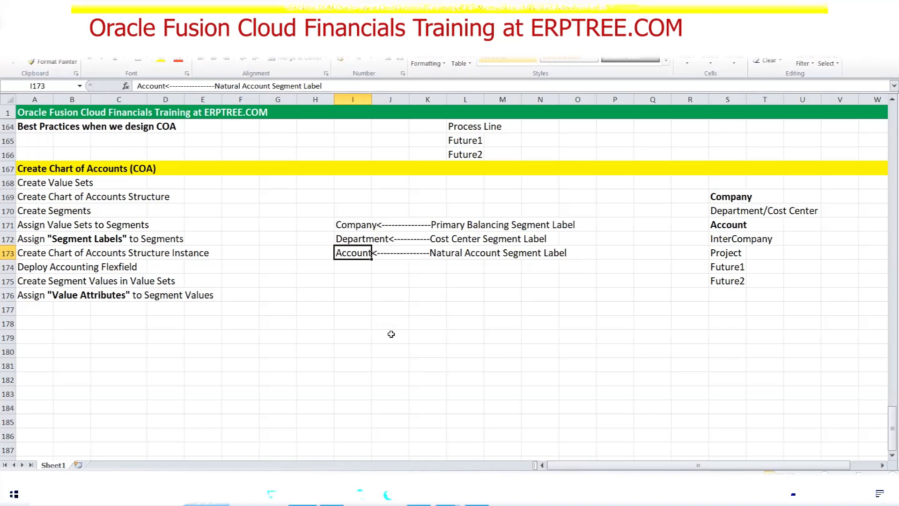
{"action": "left_click", "coordinate": [361, 226]}
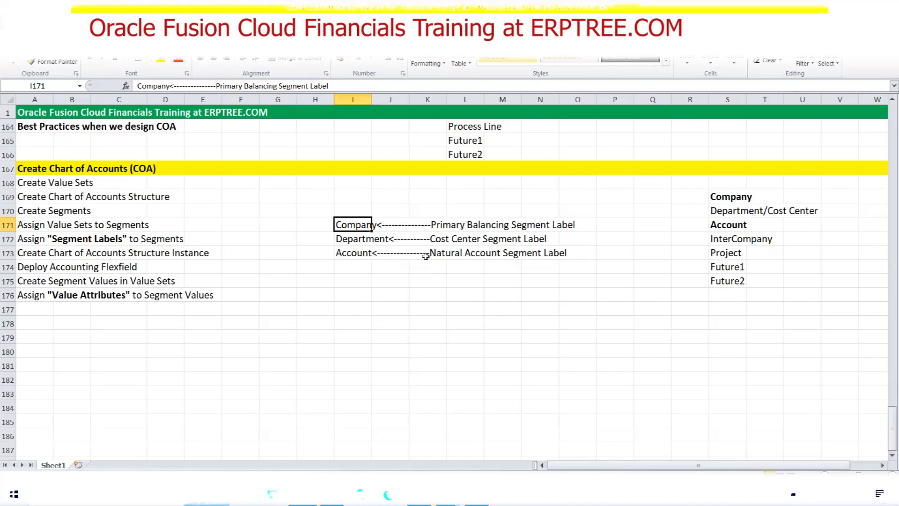
Enter 'InterCompany<--------InterCompany Segment Label' in cell I174
{"action": "left_click", "coordinate": [349, 268]}
{"action": "type", "text": "InterCompany<--------InterCom"}
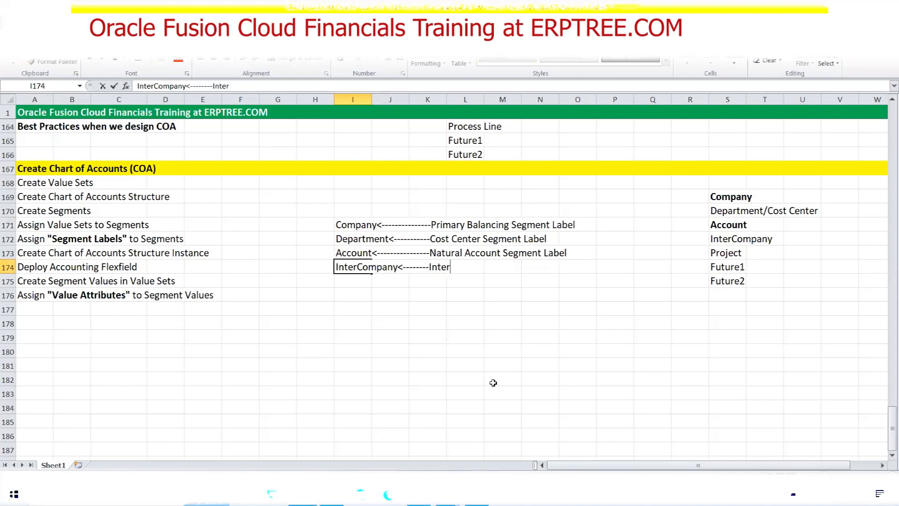
{"action": "type", "text": "pany S"}
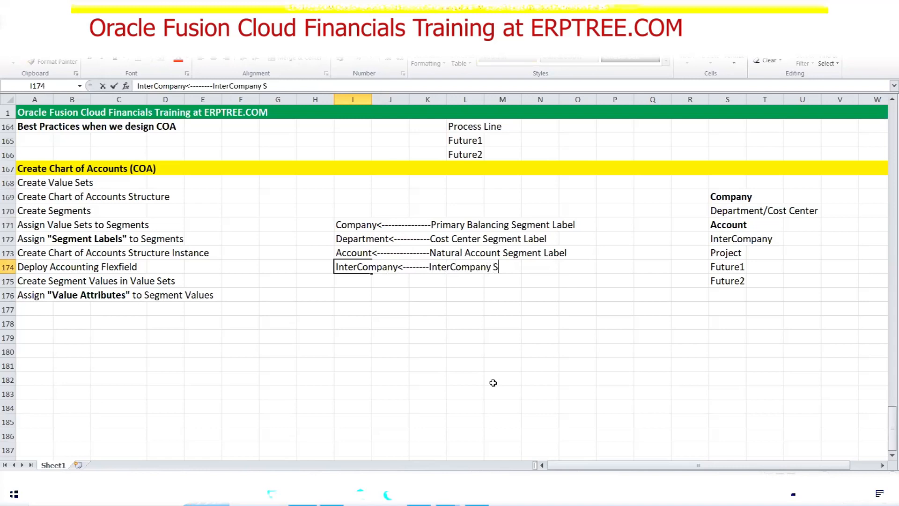
{"action": "type", "text": "egment Label"}
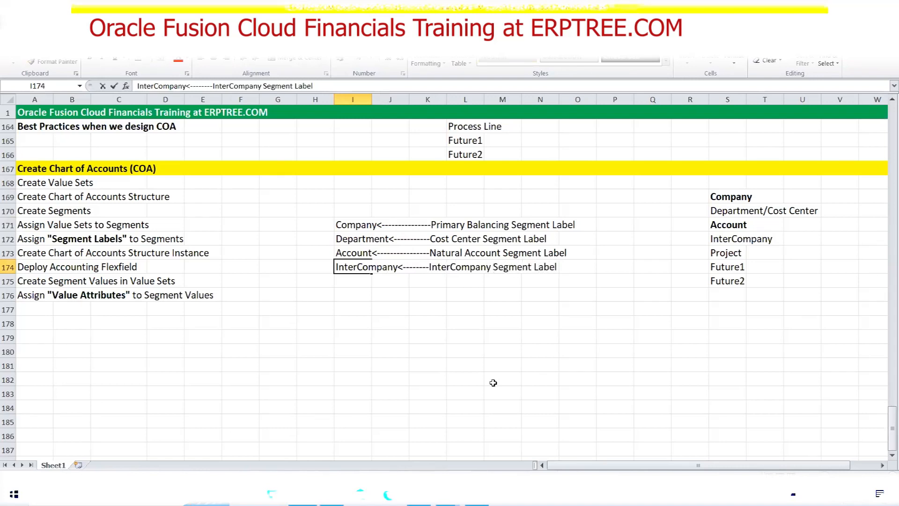
{"action": "key", "text": "ctrl+Return"}
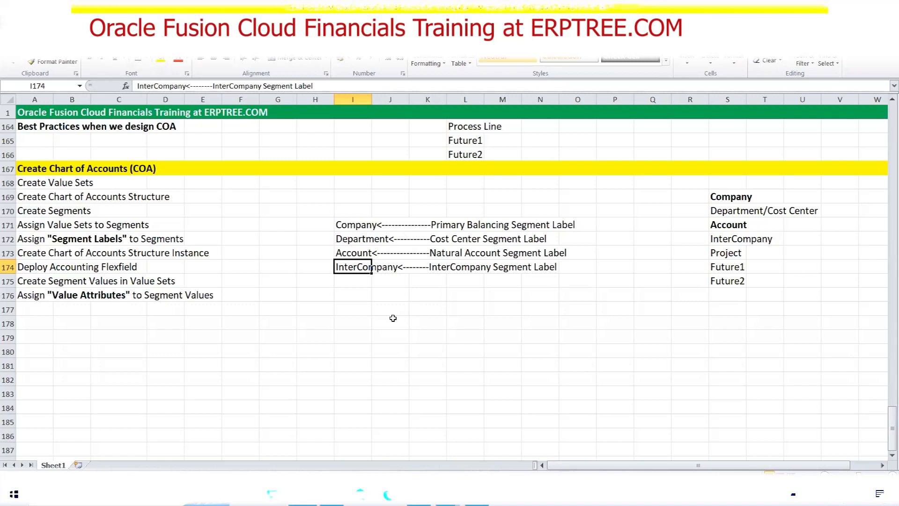
Leave the notes and cancel the previous new-segment form
{"action": "left_click", "coordinate": [364, 280]}
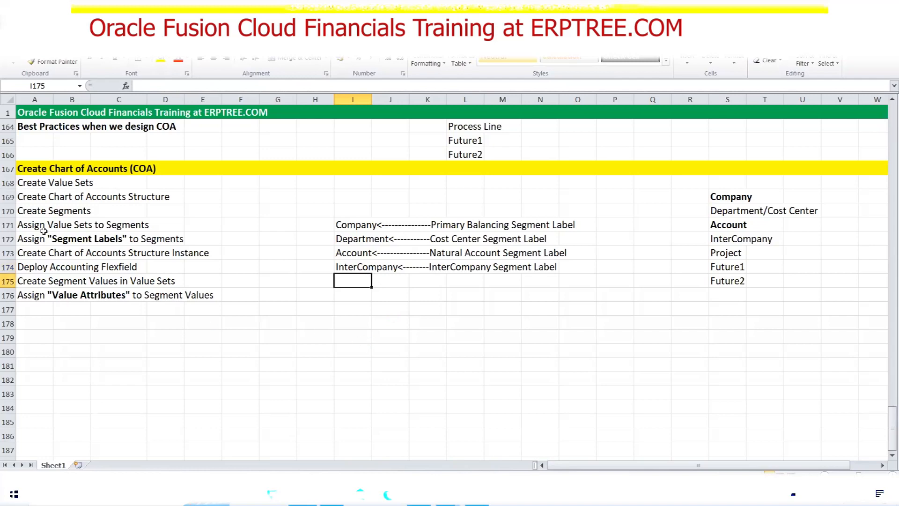
{"action": "left_click_drag", "start_coordinate": [29, 213], "coordinate": [96, 210]}
{"action": "left_click", "coordinate": [419, 495]}
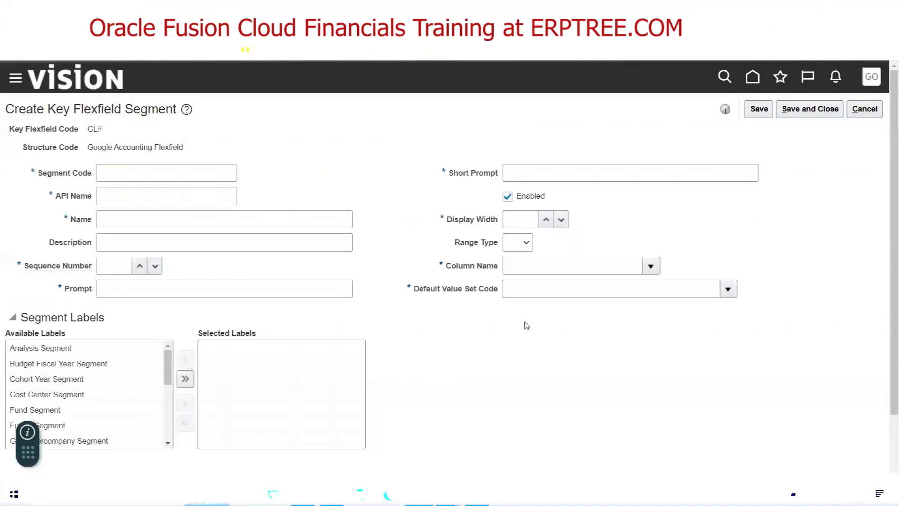
{"action": "left_click", "coordinate": [864, 108]}
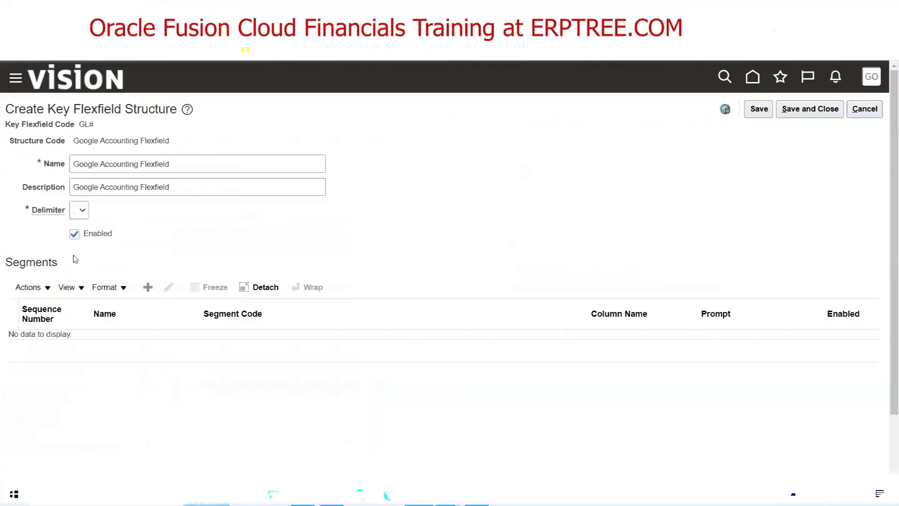
Start a fresh new-segment form and check the planned segment list in column S
{"action": "left_click", "coordinate": [148, 287]}
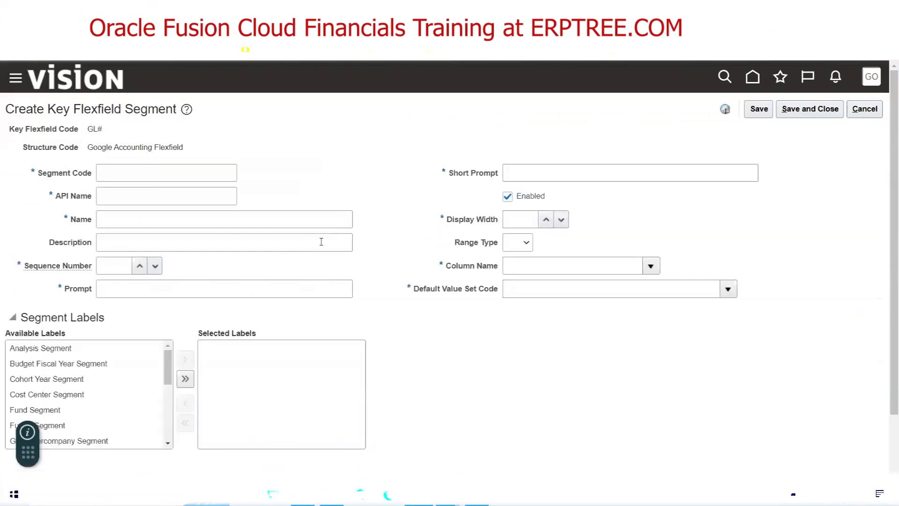
{"action": "left_click", "coordinate": [155, 175]}
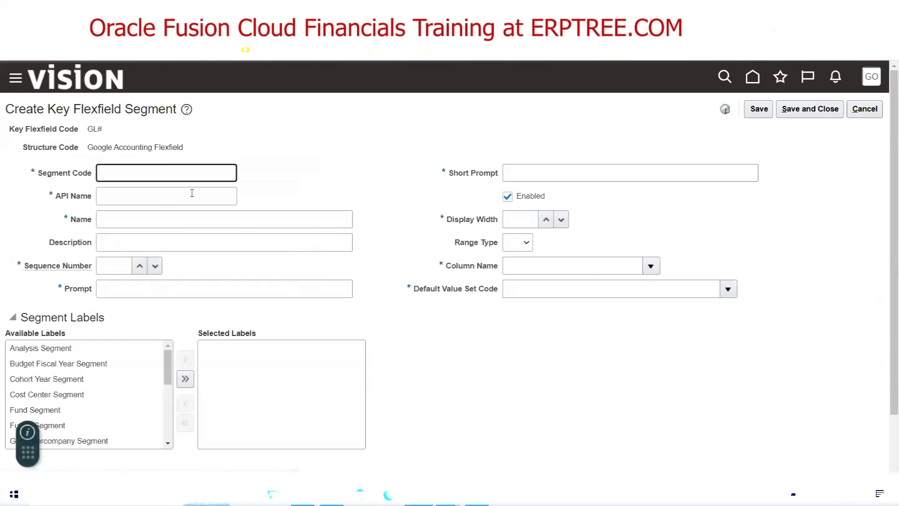
{"action": "key", "text": "alt+Tab"}
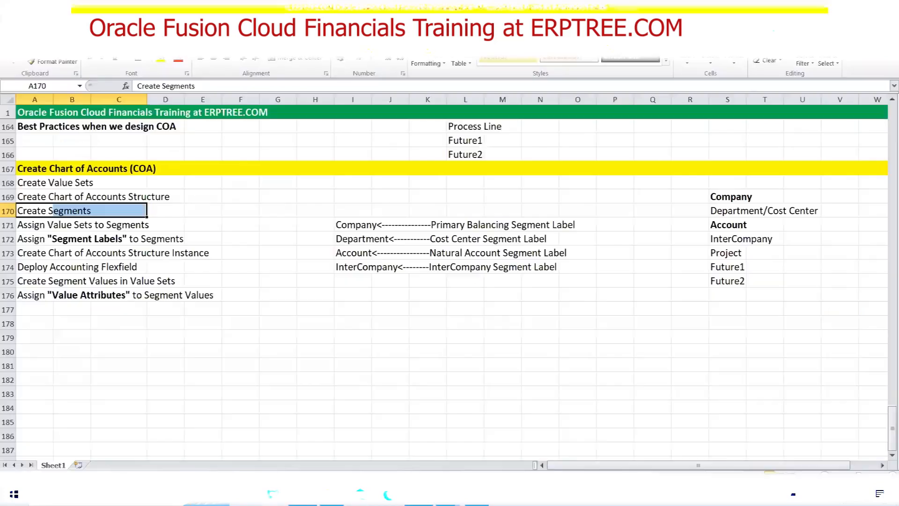
{"action": "left_click_drag", "start_coordinate": [729, 195], "coordinate": [728, 279]}
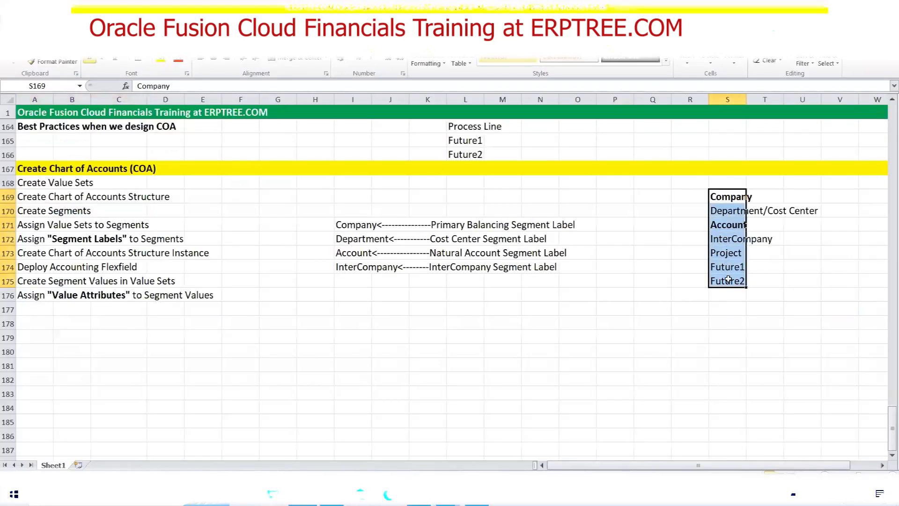
{"action": "key", "text": "alt+Tab"}
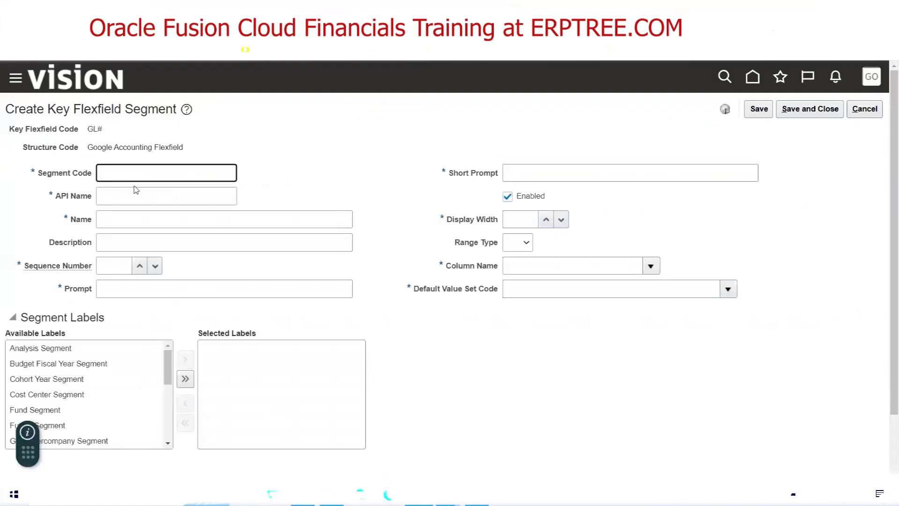
Enter Company as the segment code so the API name fills in as company
{"action": "type", "text": "Company"}
{"action": "key", "text": "Tab"}
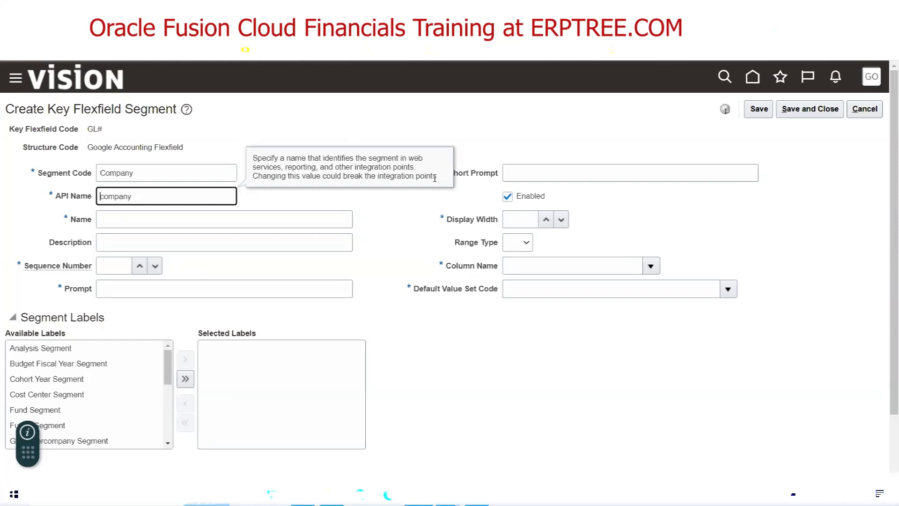
Copy Company into the Name and Description fields and set sequence number 1
{"action": "left_click", "coordinate": [125, 172]}
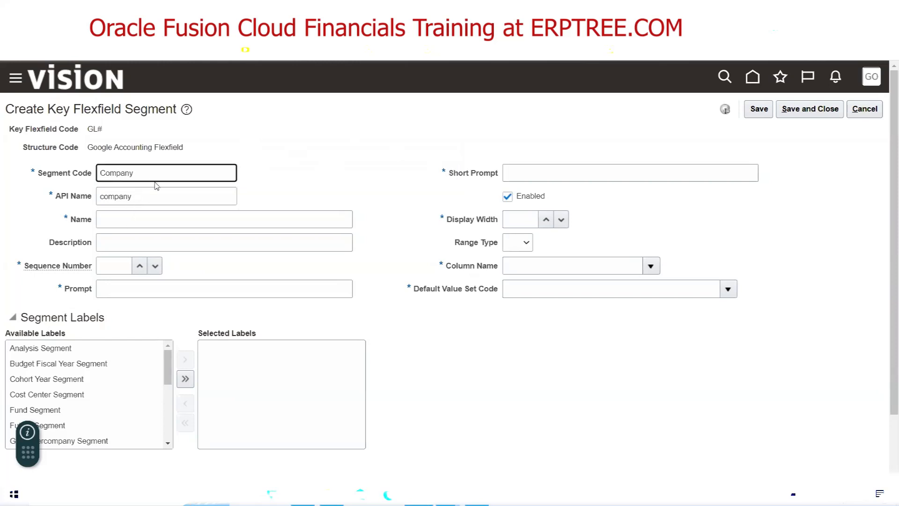
{"action": "left_click_drag", "start_coordinate": [163, 171], "coordinate": [91, 174]}
{"action": "key", "text": "ctrl+c"}
{"action": "left_click", "coordinate": [117, 226]}
{"action": "key", "text": "ctrl+v"}
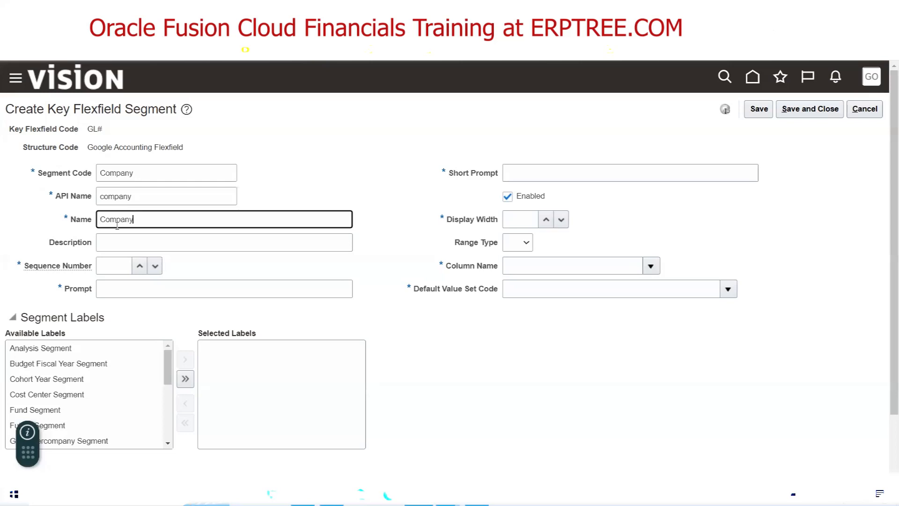
{"action": "key", "text": "Tab"}
{"action": "key", "text": "ctrl+v"}
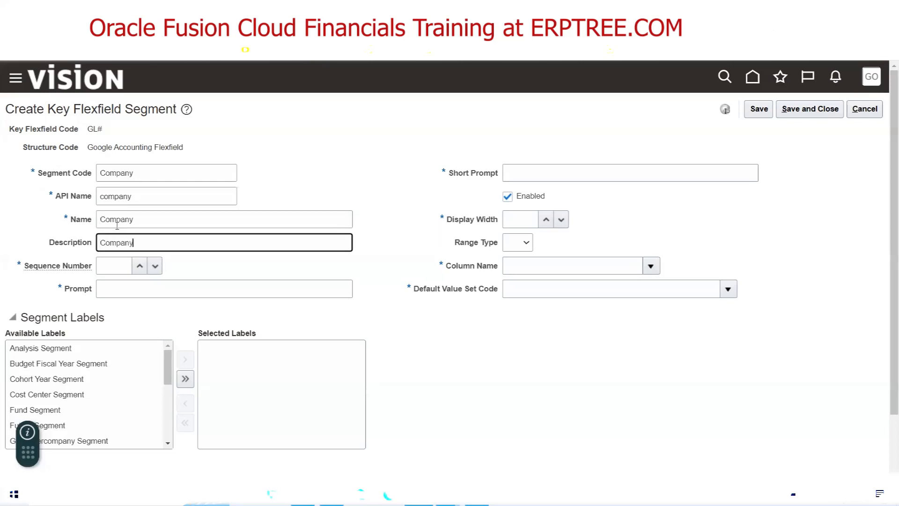
{"action": "key", "text": "Tab"}
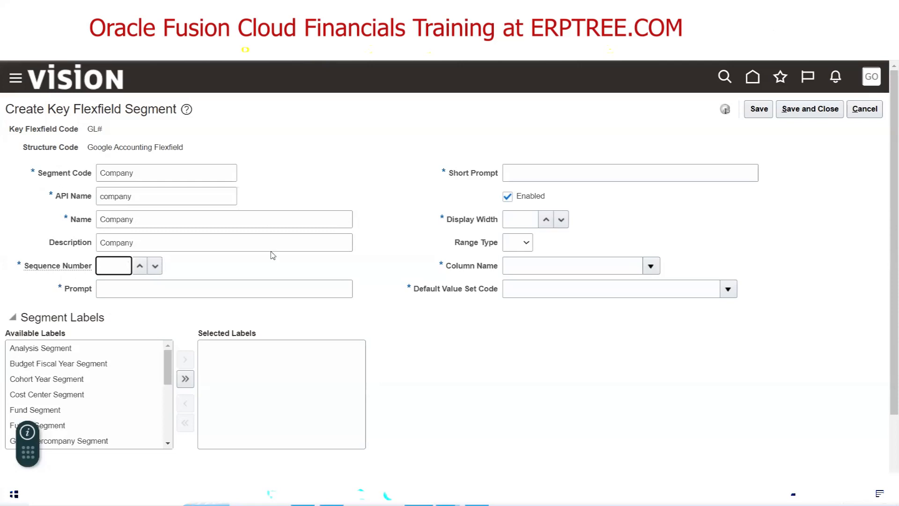
{"action": "type", "text": "1"}
{"action": "left_click", "coordinate": [107, 288]}
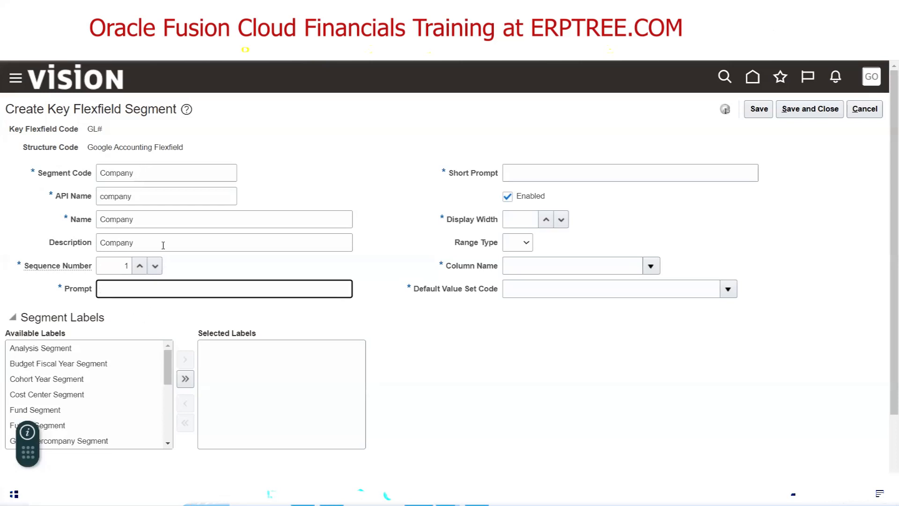
Enter Company as the prompt and COMP as the short prompt
{"action": "key", "text": "ctrl+v"}
{"action": "left_click", "coordinate": [537, 168]}
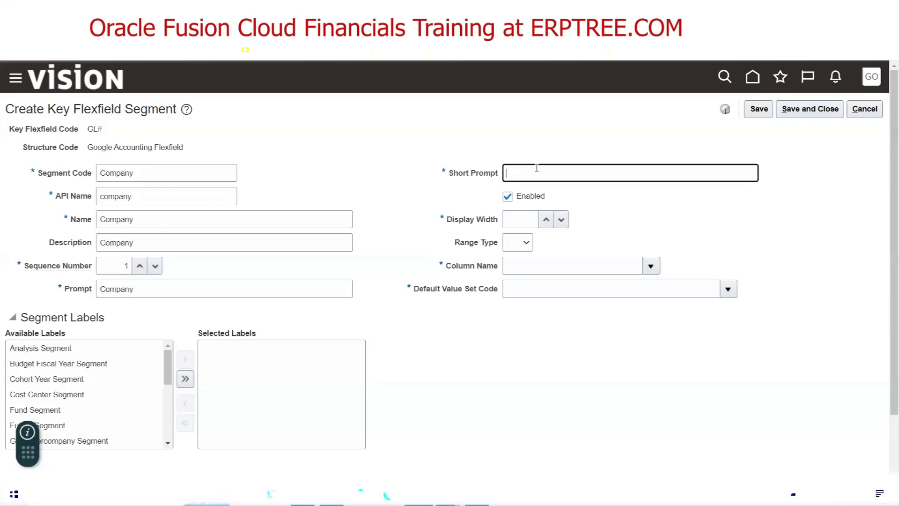
{"action": "type", "text": "COMP"}
{"action": "left_click", "coordinate": [620, 222]}
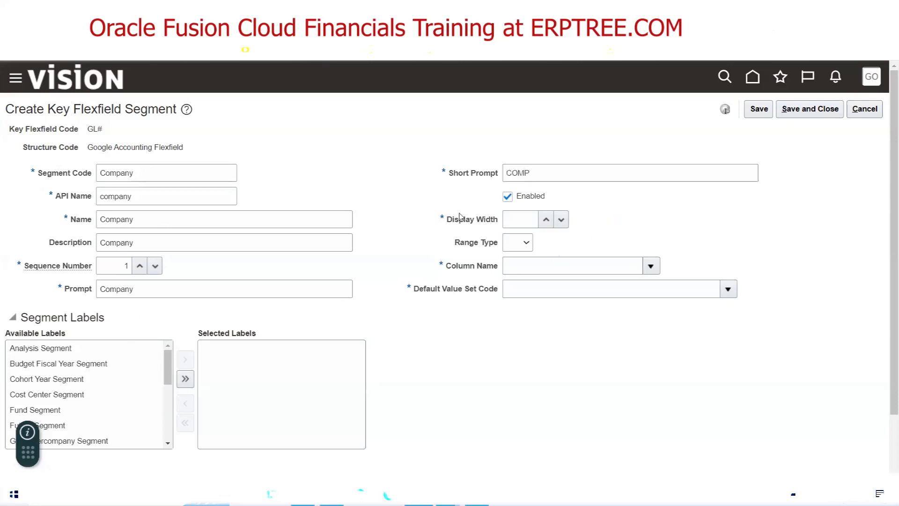
{"action": "left_click_drag", "start_coordinate": [449, 223], "coordinate": [488, 223]}
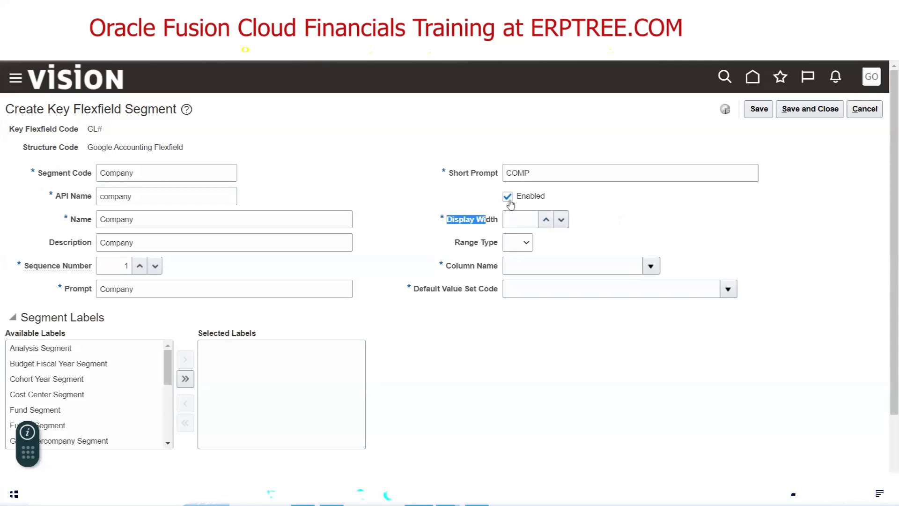
Try ABCDEFG in Display Width to confirm letters are rejected, then delete it
{"action": "left_click", "coordinate": [507, 221]}
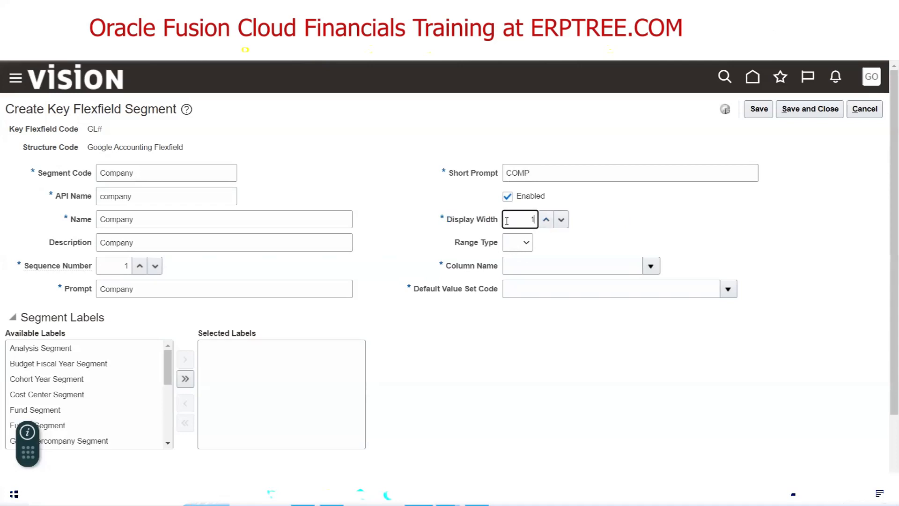
{"action": "type", "text": "ABCDE"}
{"action": "type", "text": "FG"}
{"action": "key", "text": "BackSpace"}
{"action": "key", "text": "BackSpace"}
{"action": "left_click_drag", "start_coordinate": [450, 176], "coordinate": [501, 178]}
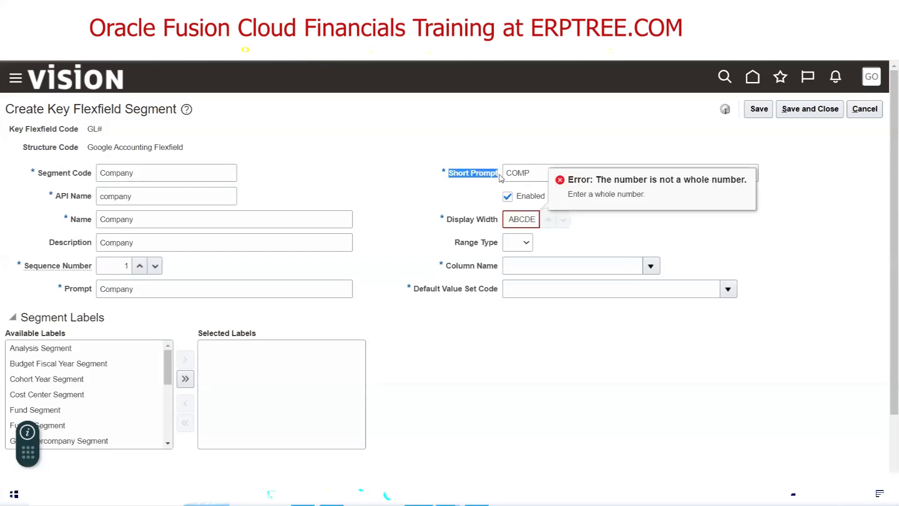
{"action": "left_click", "coordinate": [496, 190]}
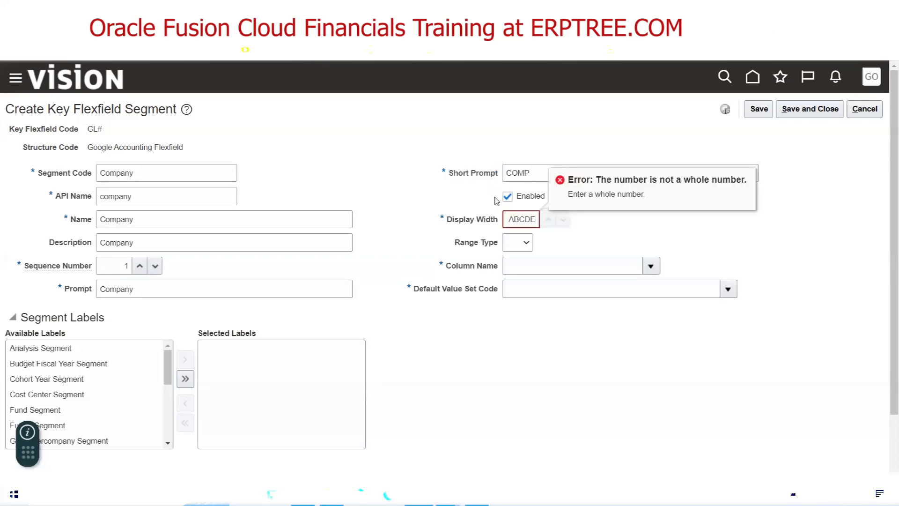
{"action": "double_click", "coordinate": [523, 219]}
{"action": "key", "text": "BackSpace"}
Dismiss the value-required errors on Display Width and return to the Excel notes
{"action": "left_click", "coordinate": [580, 228]}
{"action": "left_click", "coordinate": [558, 129]}
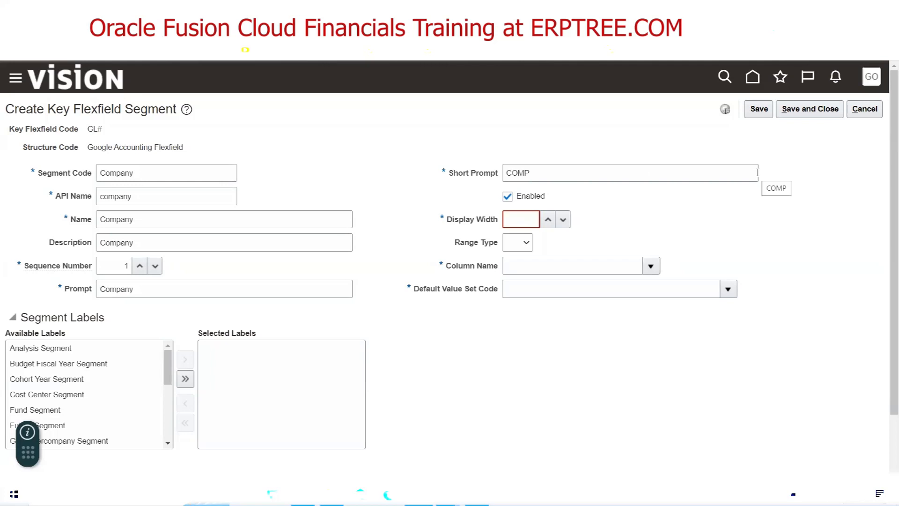
{"action": "left_click_drag", "start_coordinate": [549, 174], "coordinate": [503, 174]}
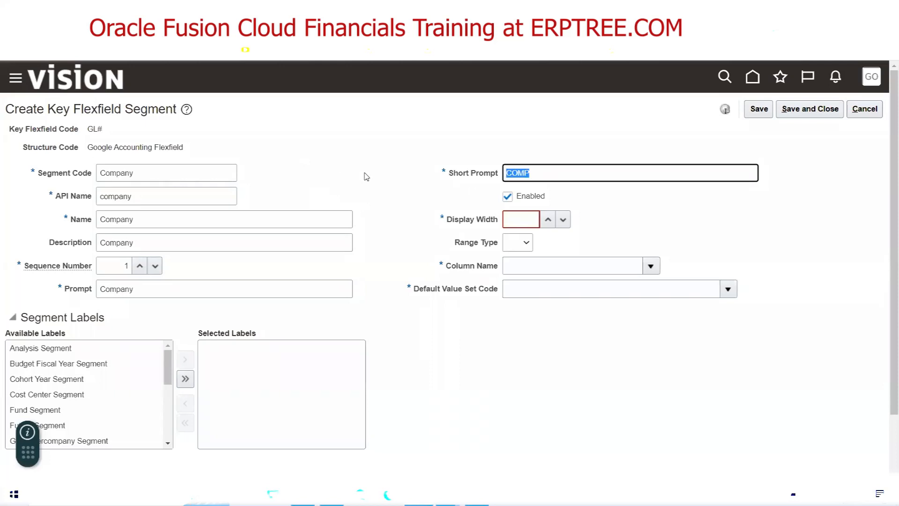
{"action": "left_click", "coordinate": [513, 220]}
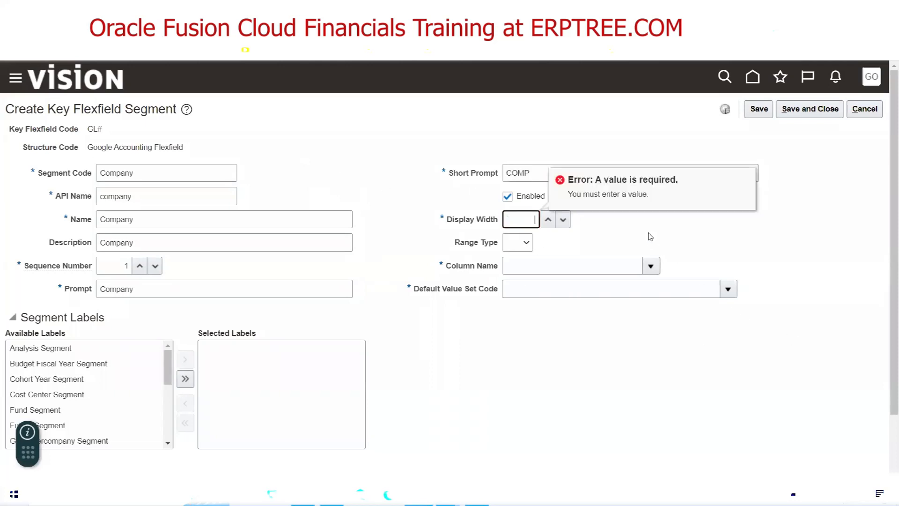
{"action": "left_click", "coordinate": [333, 178]}
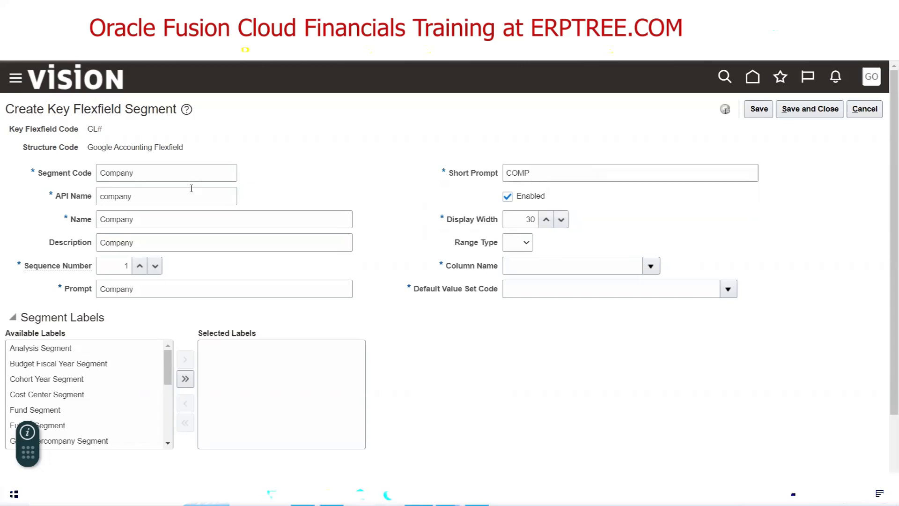
{"action": "key", "text": "alt+Tab"}
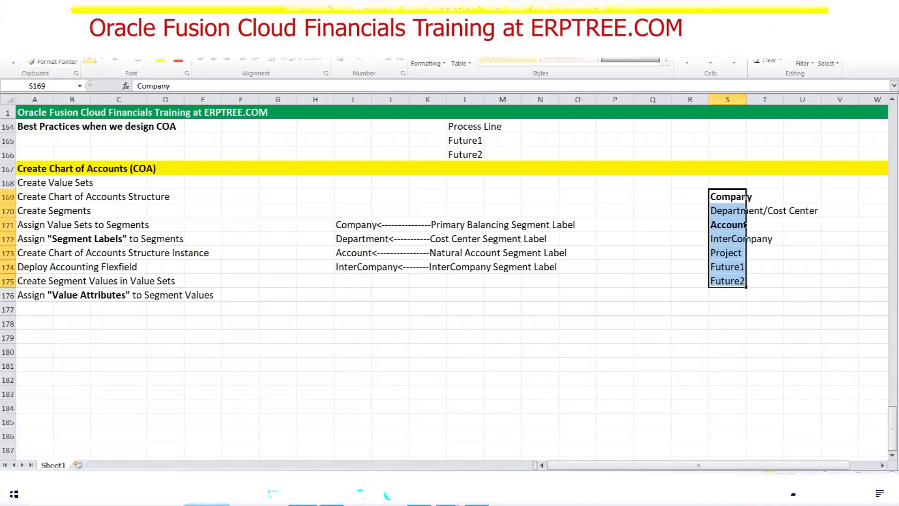
Type a trial Company note in M177, fill the cells beside it yellow, then undo the fill
{"action": "left_click", "coordinate": [494, 311]}
{"action": "type", "text": "Company"}
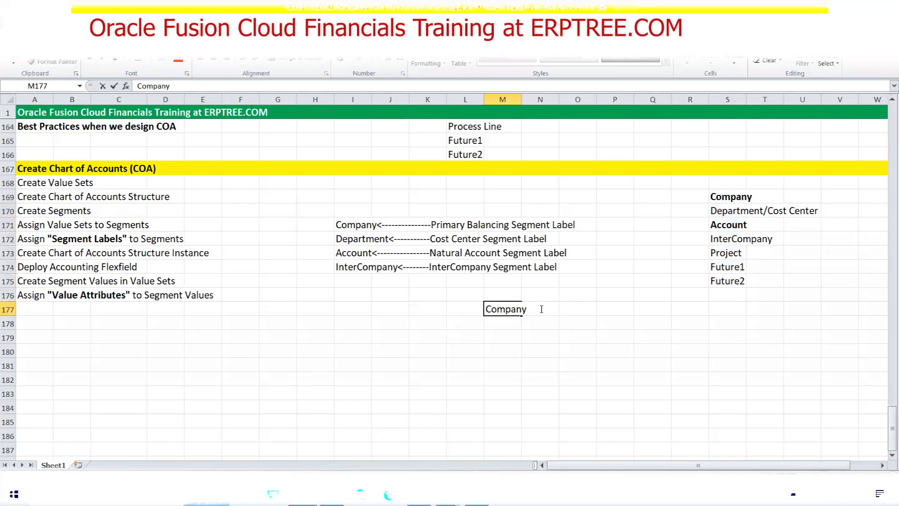
{"action": "left_click", "coordinate": [588, 311]}
{"action": "left_click_drag", "start_coordinate": [551, 310], "coordinate": [654, 308]}
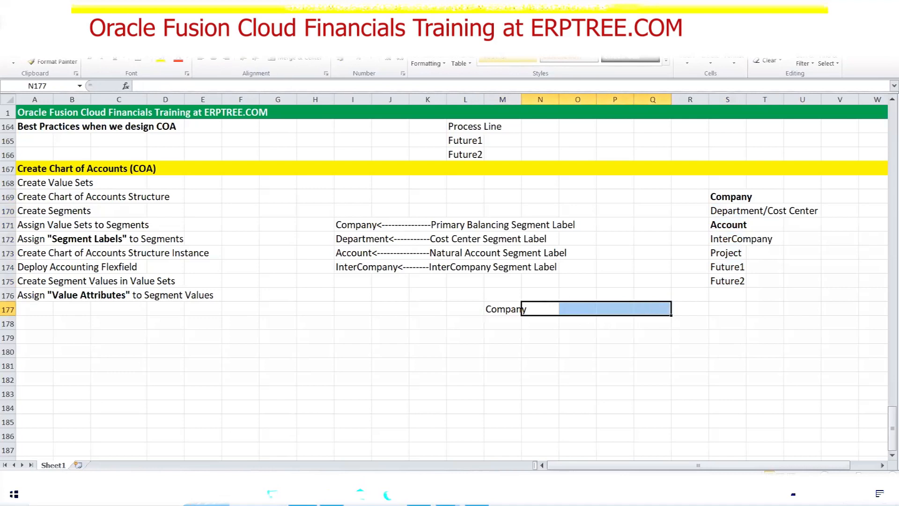
{"action": "left_click", "coordinate": [161, 61]}
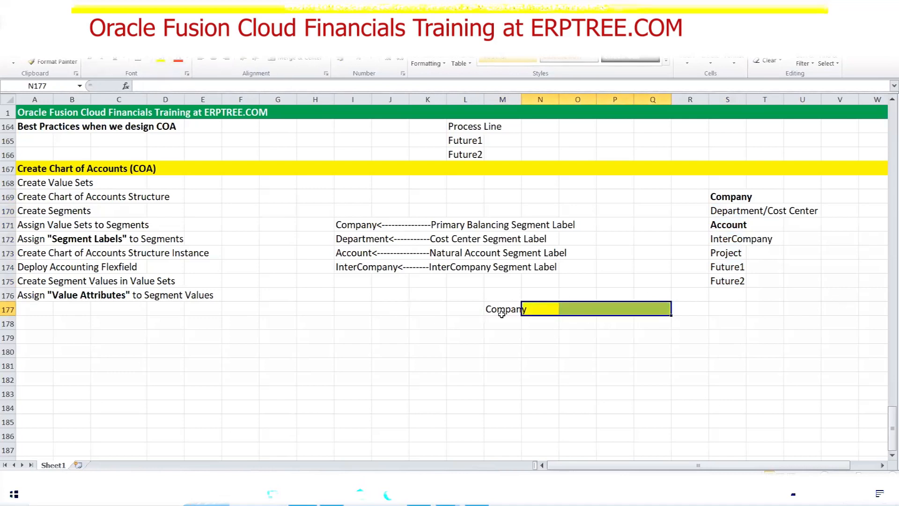
{"action": "left_click_drag", "start_coordinate": [538, 307], "coordinate": [649, 307]}
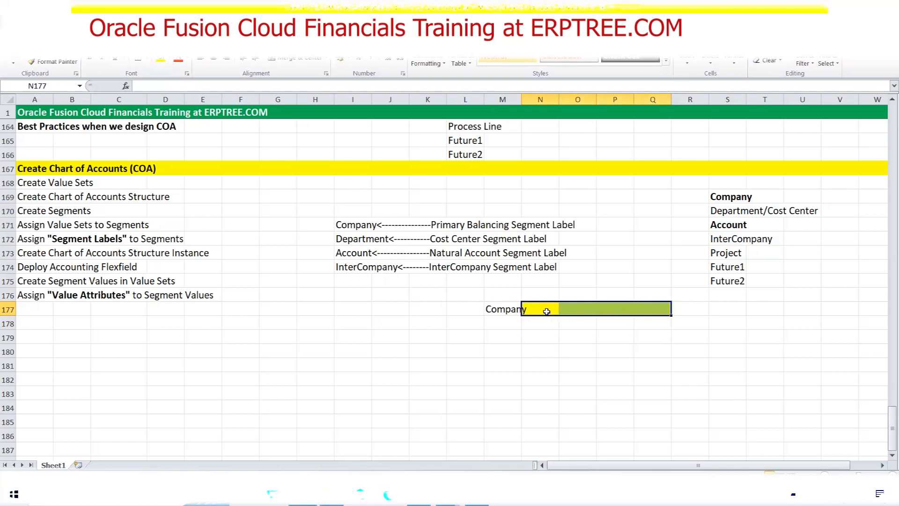
{"action": "key", "text": "ctrl+z"}
Try and undo yellow fills on N177:O177 and N177, then delete the Company note from M177
{"action": "left_click_drag", "start_coordinate": [539, 312], "coordinate": [566, 307]}
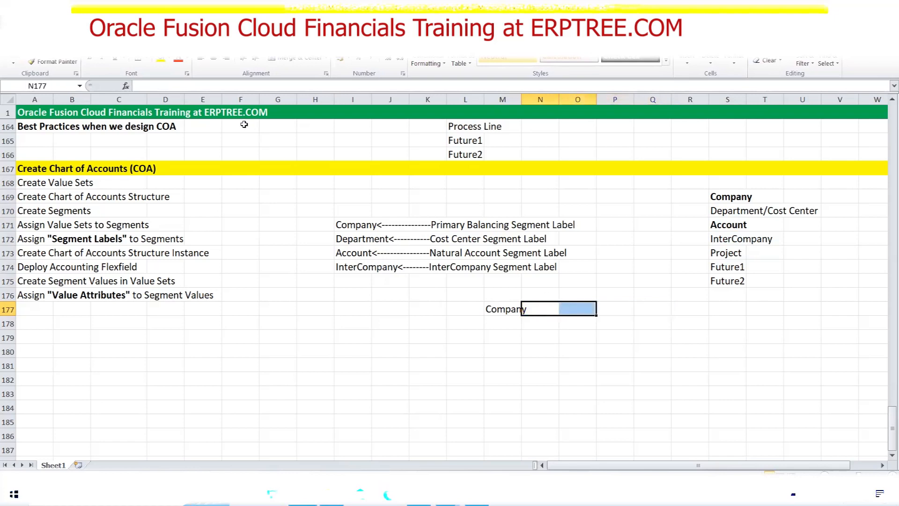
{"action": "left_click", "coordinate": [160, 61]}
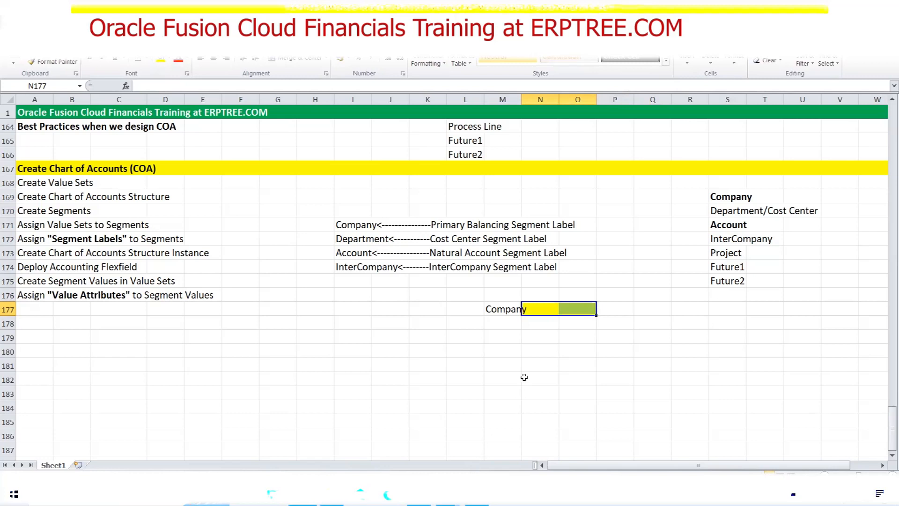
{"action": "key", "text": "ctrl+z"}
{"action": "left_click", "coordinate": [540, 311]}
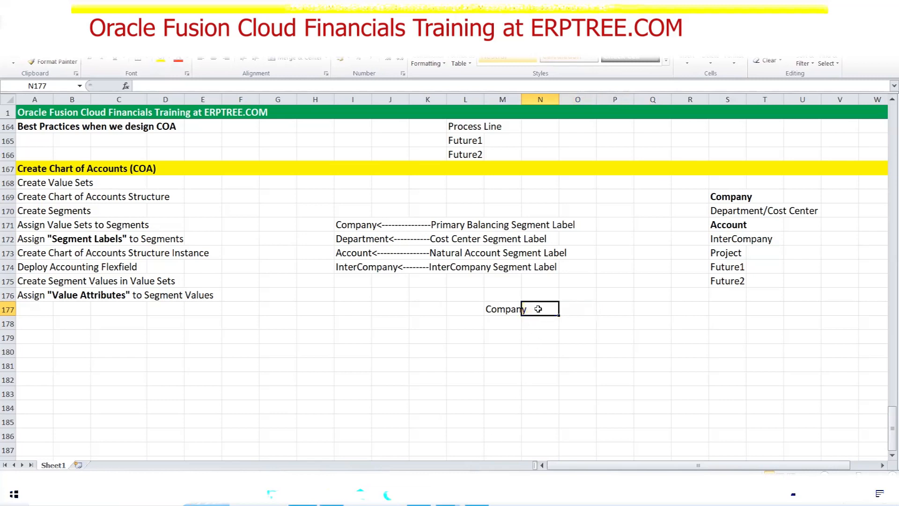
{"action": "left_click", "coordinate": [161, 61]}
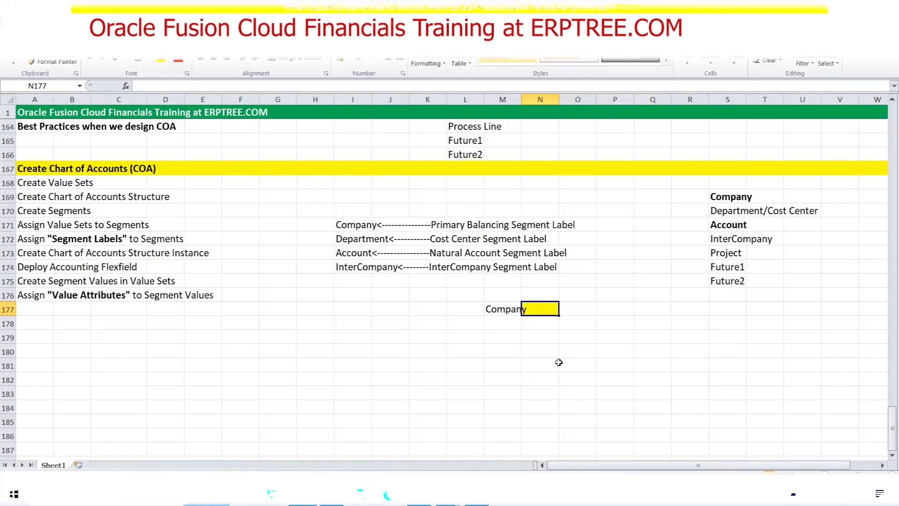
{"action": "key", "text": "ctrl+z"}
{"action": "left_click", "coordinate": [503, 310]}
{"action": "key", "text": "Delete"}
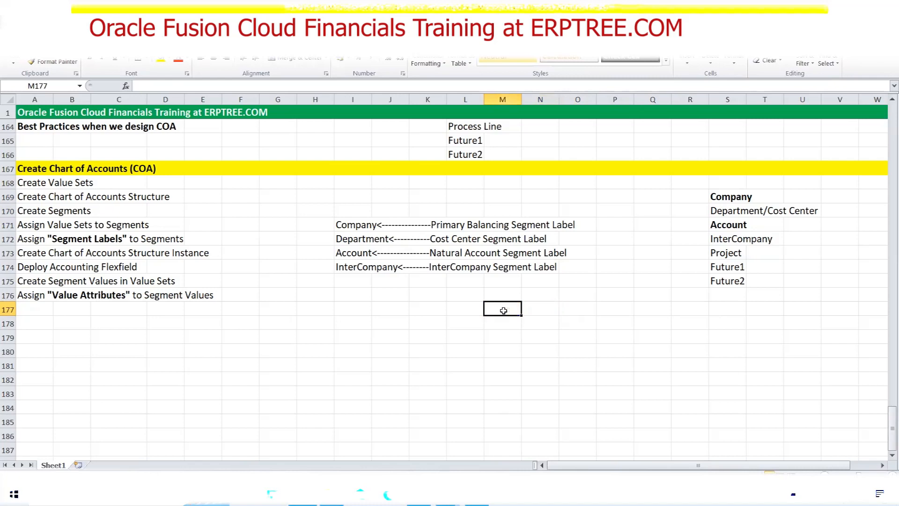
{"action": "key", "text": "alt+Tab"}
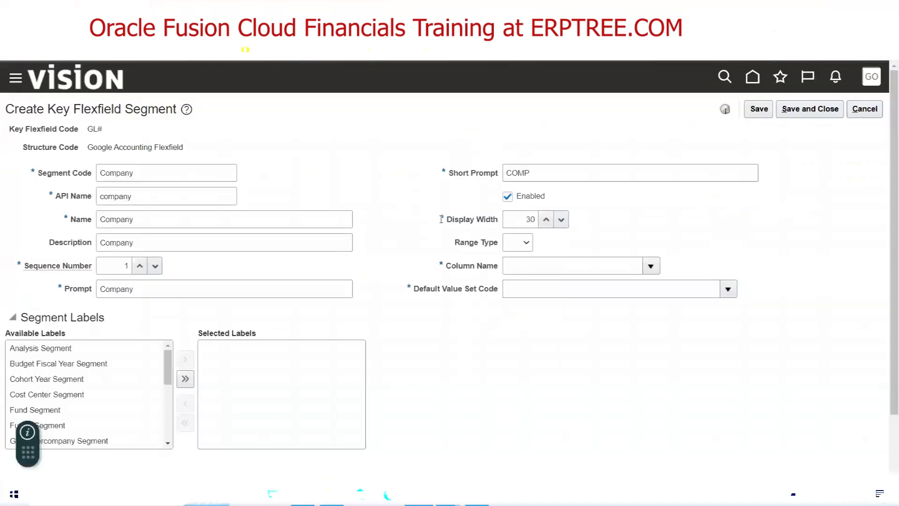
Open the Column Name list for the Company segment and choose Search... at its bottom
{"action": "double_click", "coordinate": [134, 173]}
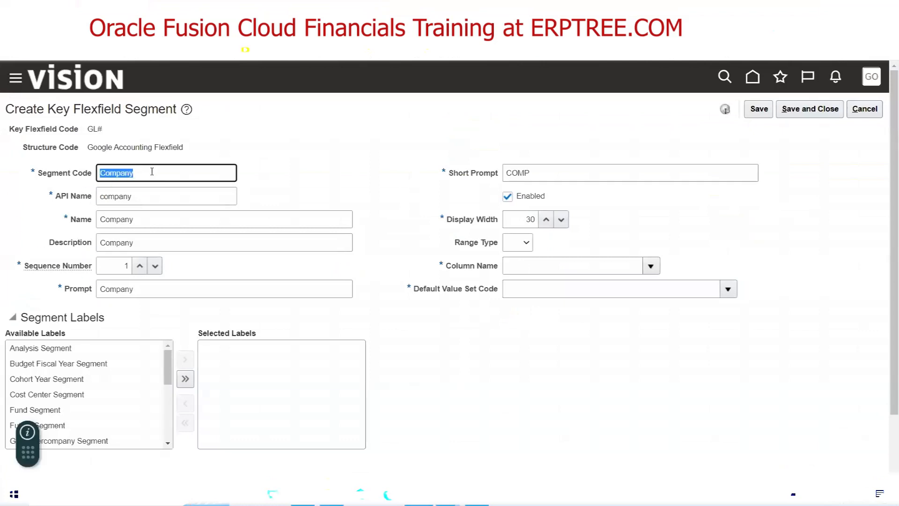
{"action": "double_click", "coordinate": [144, 289]}
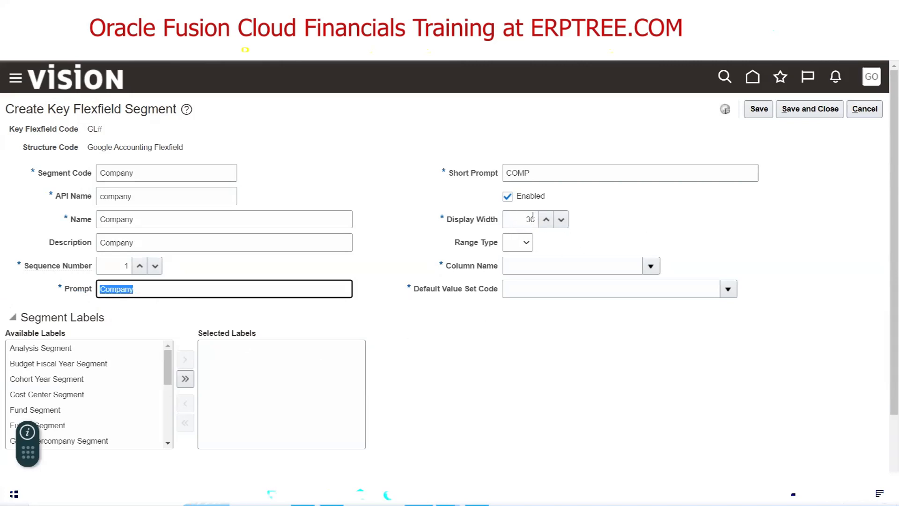
{"action": "triple_click", "coordinate": [459, 268]}
{"action": "left_click", "coordinate": [653, 269]}
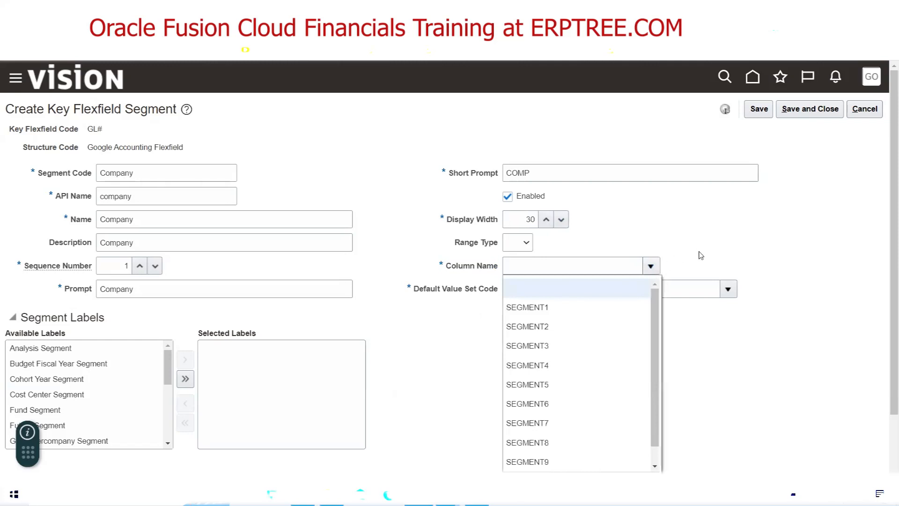
{"action": "scroll", "coordinate": [725, 238], "scroll_direction": "down", "scroll_amount": 1}
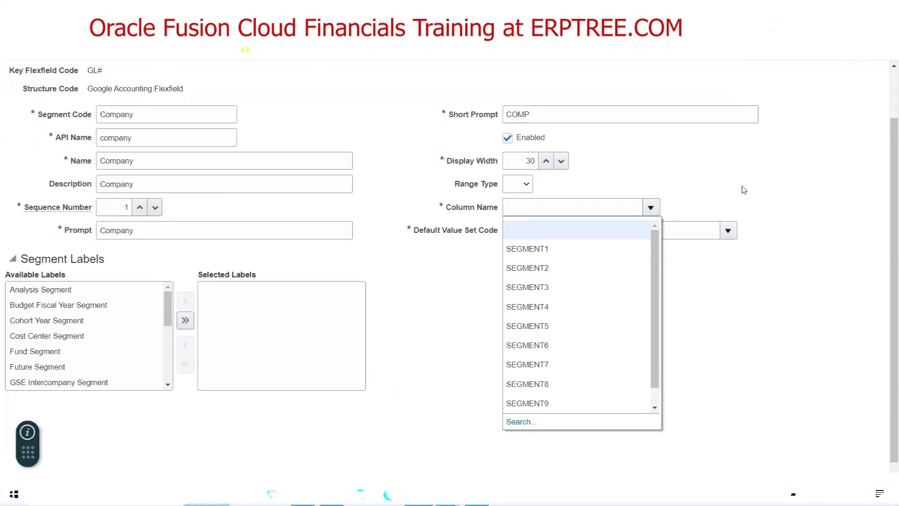
{"action": "left_click", "coordinate": [518, 422]}
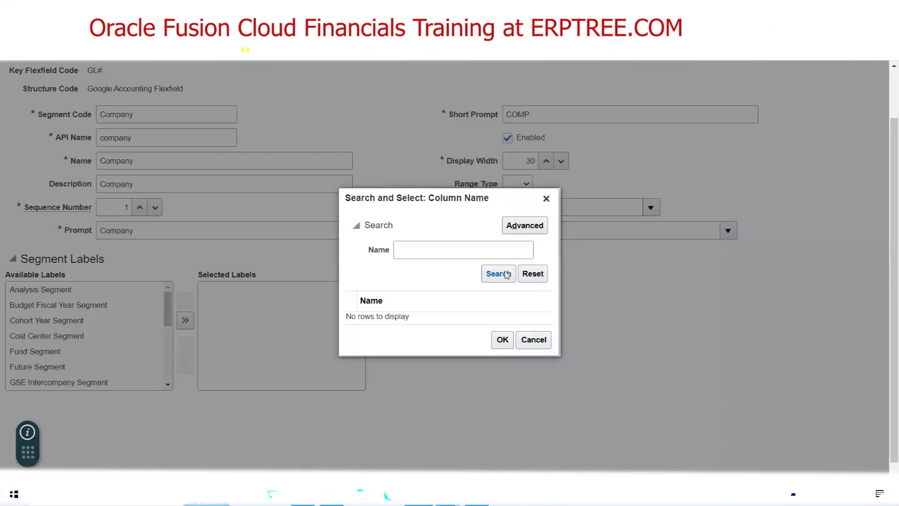
Search all column names and pick SEGMENT1 as the Company segment's column
{"action": "left_click", "coordinate": [507, 274]}
{"action": "left_click_drag", "start_coordinate": [547, 253], "coordinate": [549, 375]}
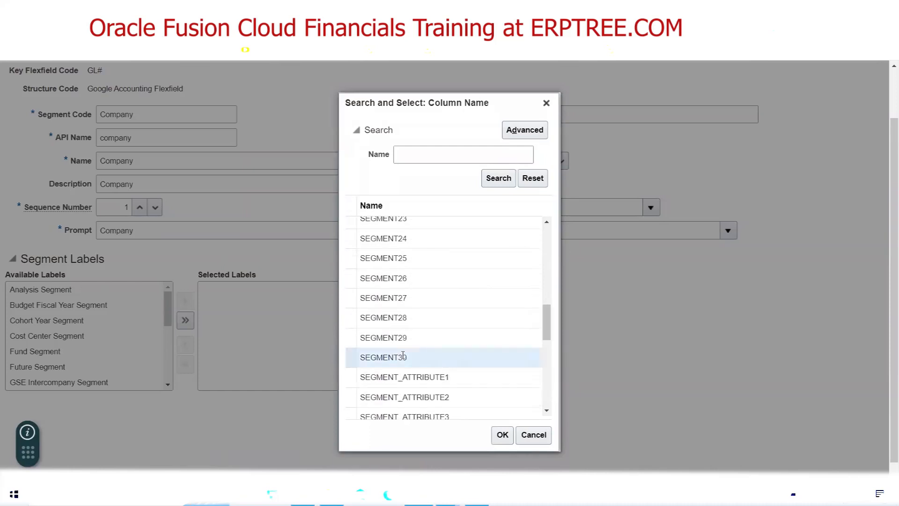
{"action": "mouse_move", "coordinate": [548, 317]}
{"action": "left_mouse_down"}
{"action": "mouse_move", "coordinate": [551, 347]}
{"action": "mouse_move", "coordinate": [540, 298]}
{"action": "mouse_move", "coordinate": [543, 321]}
{"action": "left_mouse_up"}
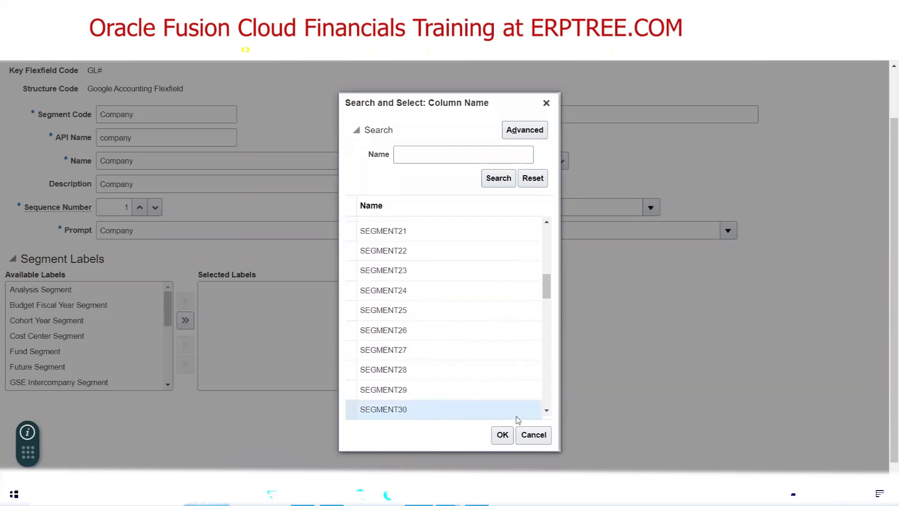
{"action": "scroll", "coordinate": [544, 415], "scroll_direction": "down", "scroll_amount": 1}
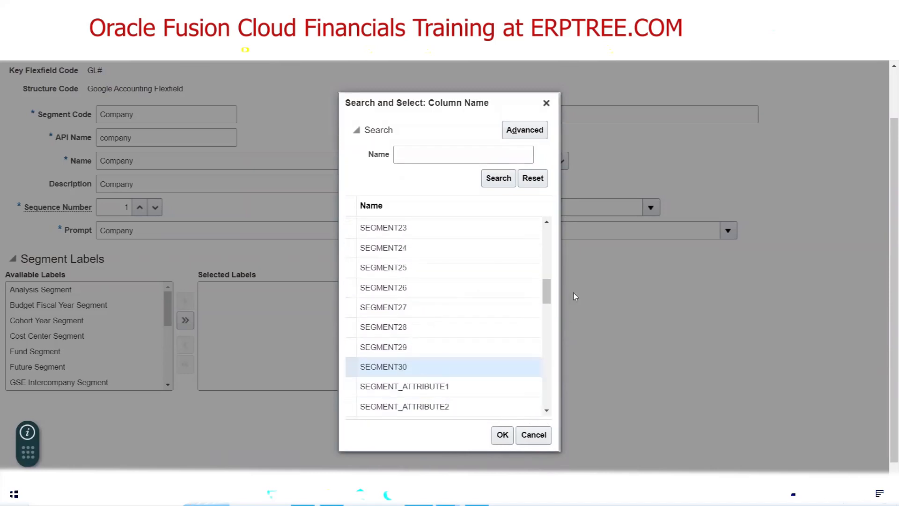
{"action": "left_click_drag", "start_coordinate": [550, 294], "coordinate": [546, 224]}
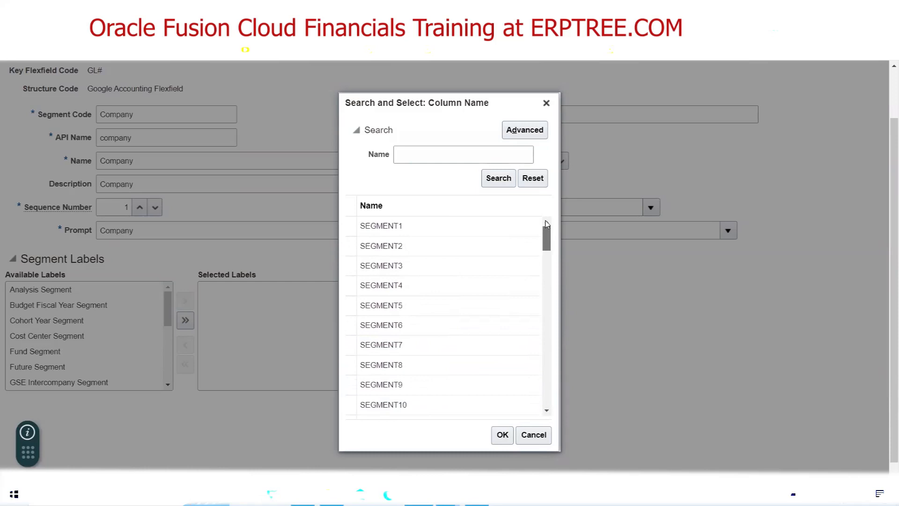
{"action": "left_click", "coordinate": [383, 227]}
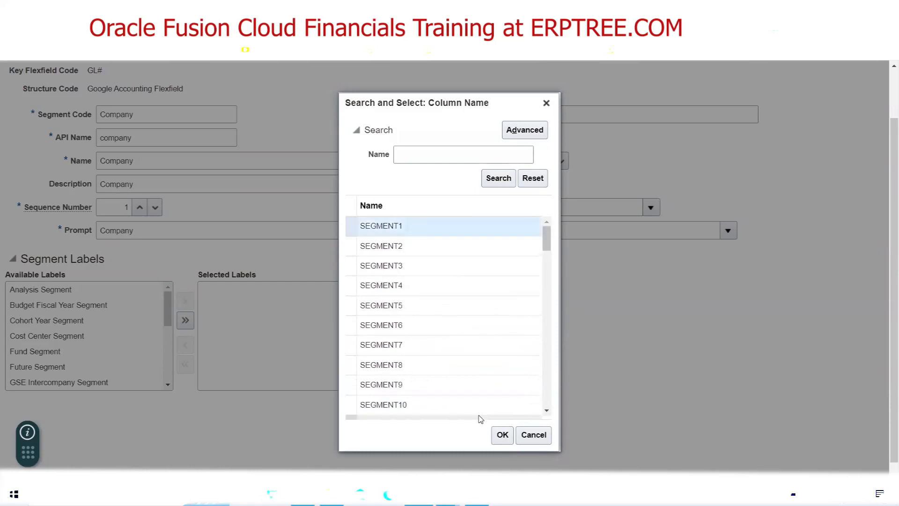
{"action": "left_click", "coordinate": [501, 434]}
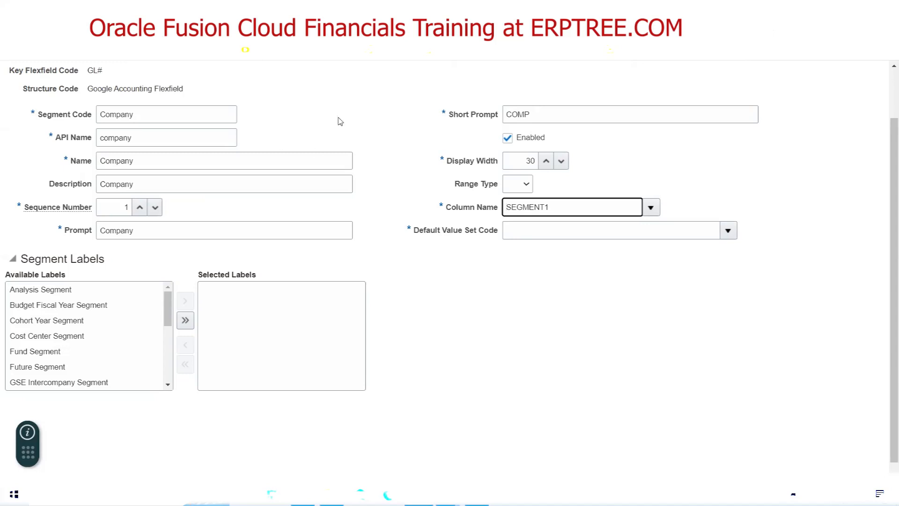
Select the Company segment code text and the field beside the SEGMENT1 column name
{"action": "double_click", "coordinate": [113, 115]}
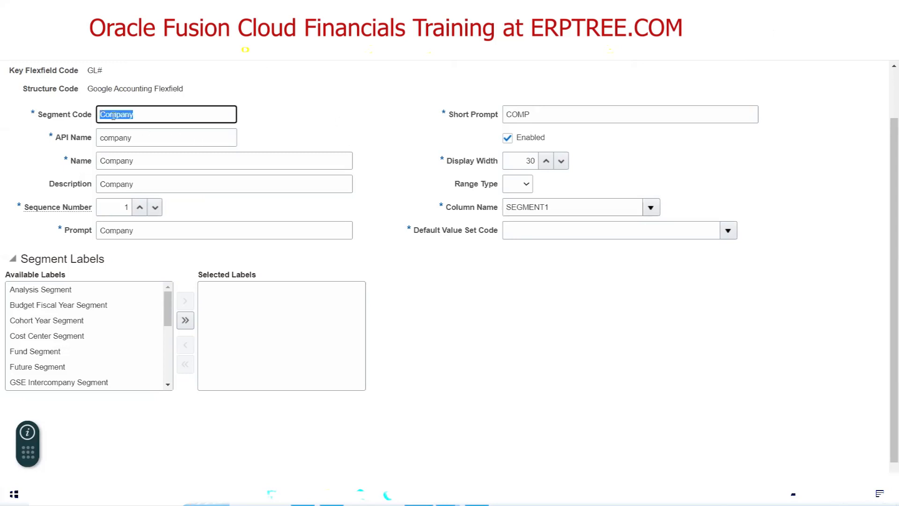
{"action": "triple_click", "coordinate": [457, 236]}
{"action": "left_click", "coordinate": [452, 244]}
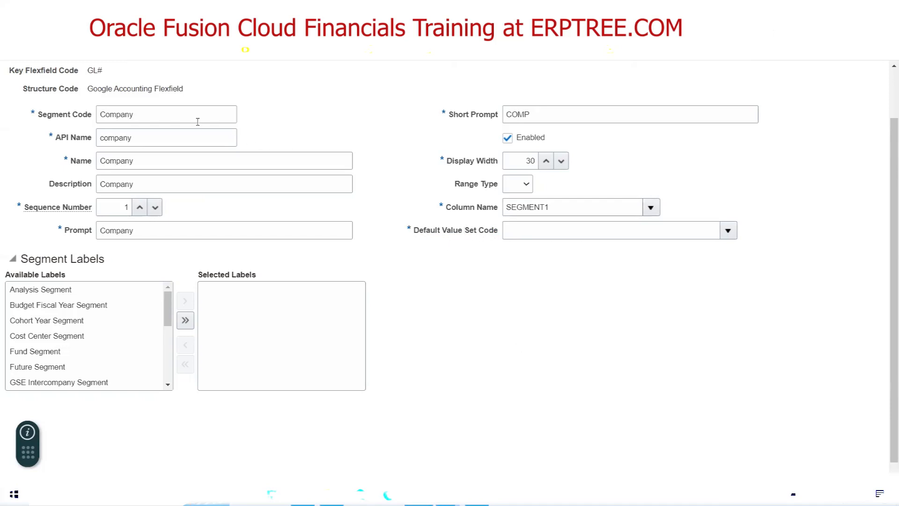
Search the value sets for 'Google Company' and confirm it as the Default Value Set Code
{"action": "left_click", "coordinate": [728, 231]}
{"action": "left_click", "coordinate": [520, 445]}
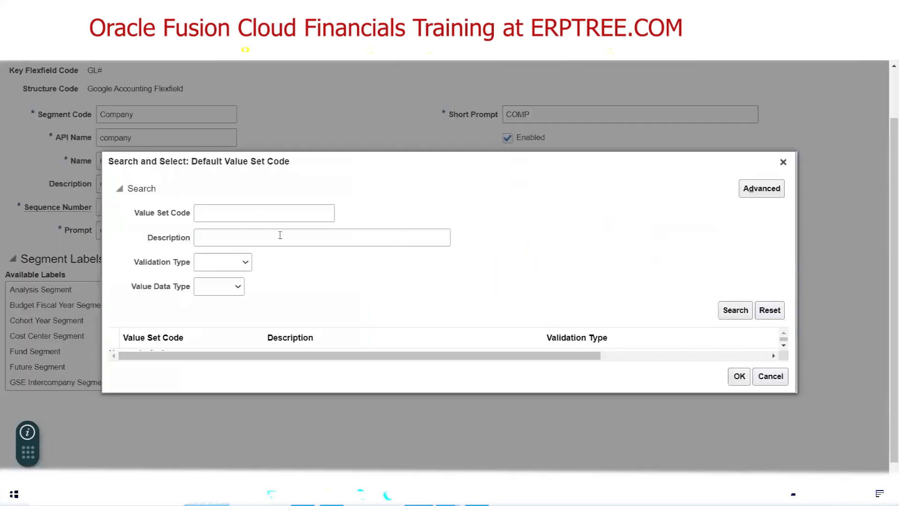
{"action": "left_click", "coordinate": [260, 212]}
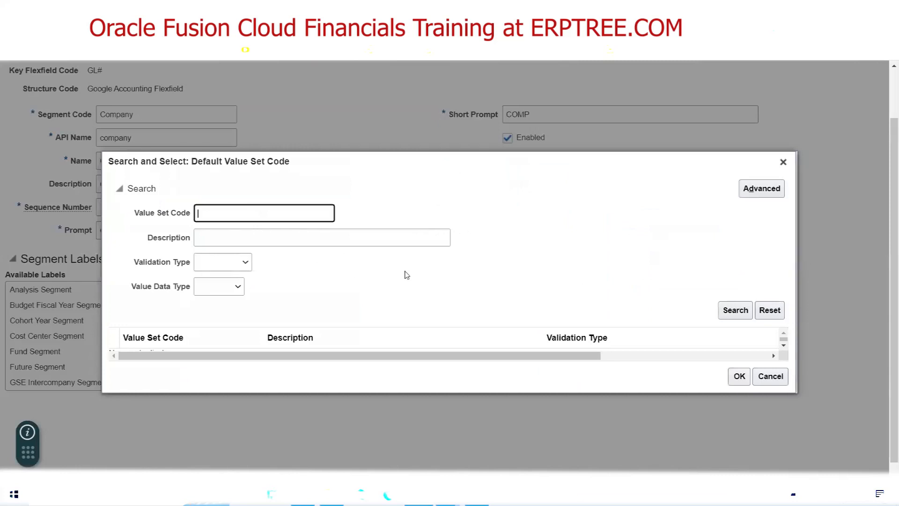
{"action": "type", "text": "Google Company"}
{"action": "left_click", "coordinate": [735, 313]}
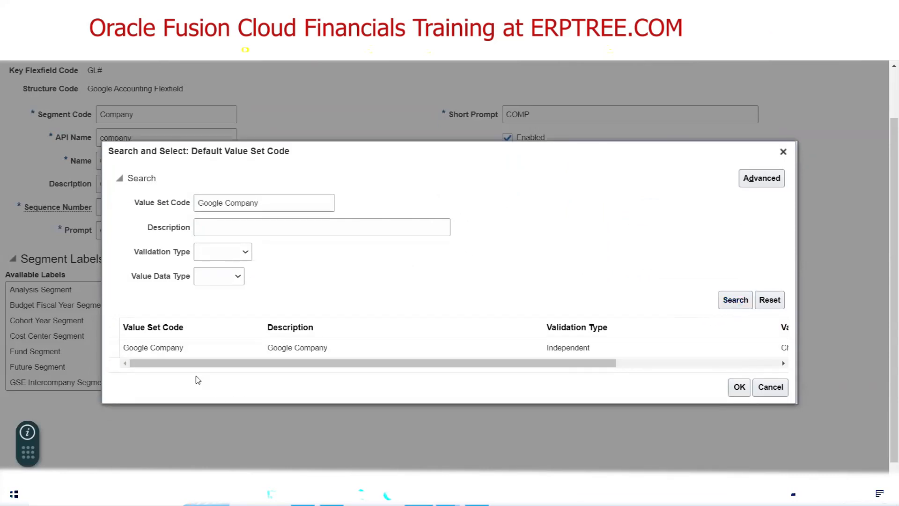
{"action": "left_click", "coordinate": [163, 353]}
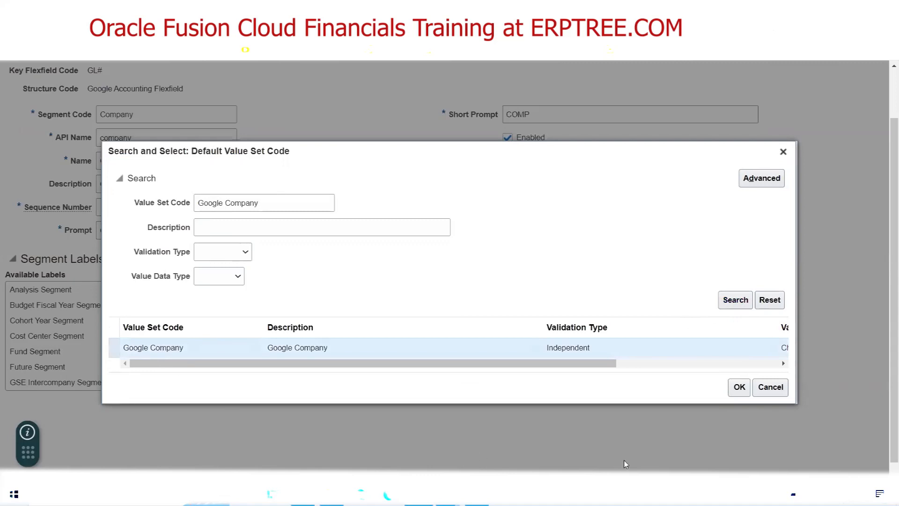
{"action": "left_click", "coordinate": [738, 309]}
{"action": "left_click", "coordinate": [741, 388]}
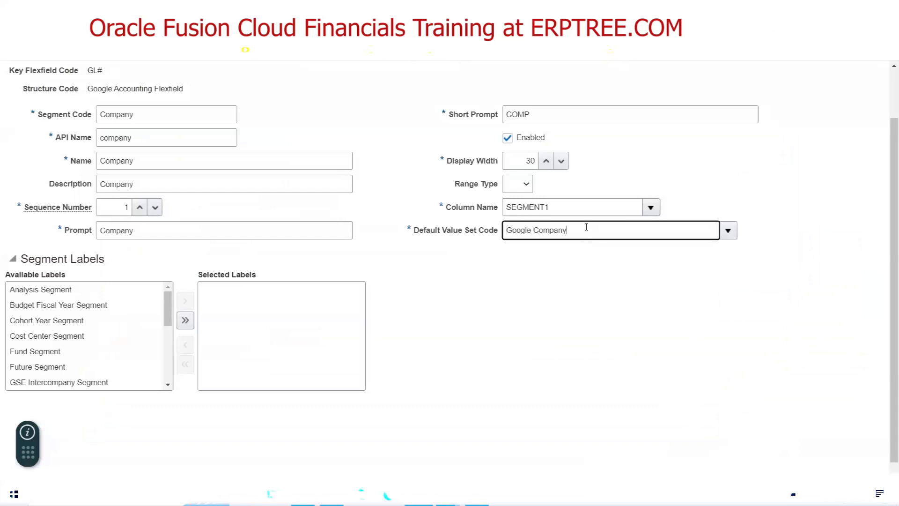
{"action": "left_click_drag", "start_coordinate": [587, 227], "coordinate": [417, 253]}
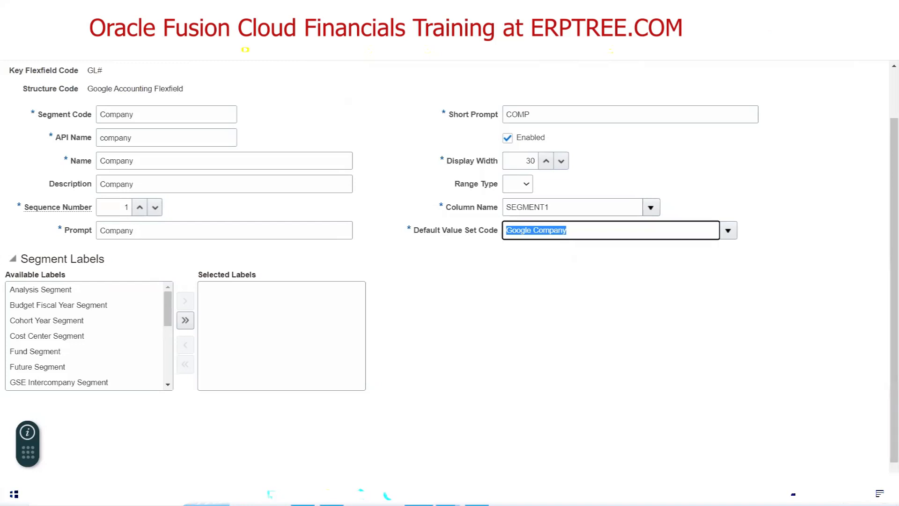
Switch from the Oracle Company segment form to the COA checklist workbook in Excel
{"action": "left_click", "coordinate": [303, 495]}
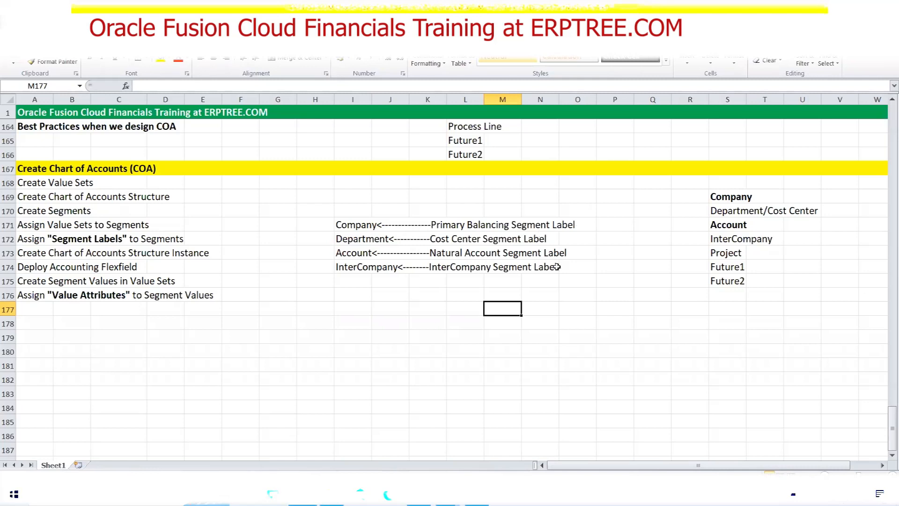
Review the Assign Value Sets and Assign Segment Labels checklist steps, then return to Oracle
{"action": "left_click_drag", "start_coordinate": [22, 230], "coordinate": [143, 227]}
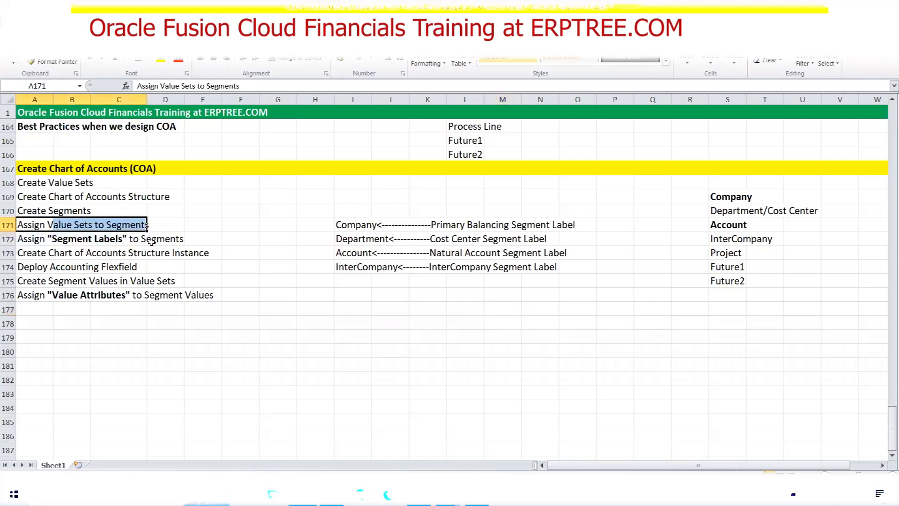
{"action": "left_click", "coordinate": [29, 240]}
{"action": "left_click_drag", "start_coordinate": [39, 240], "coordinate": [178, 240]}
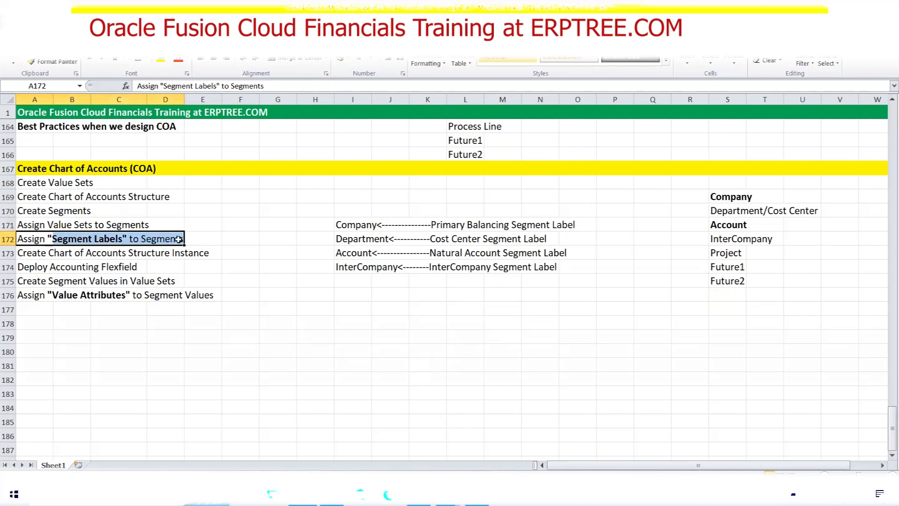
{"action": "left_click", "coordinate": [355, 227]}
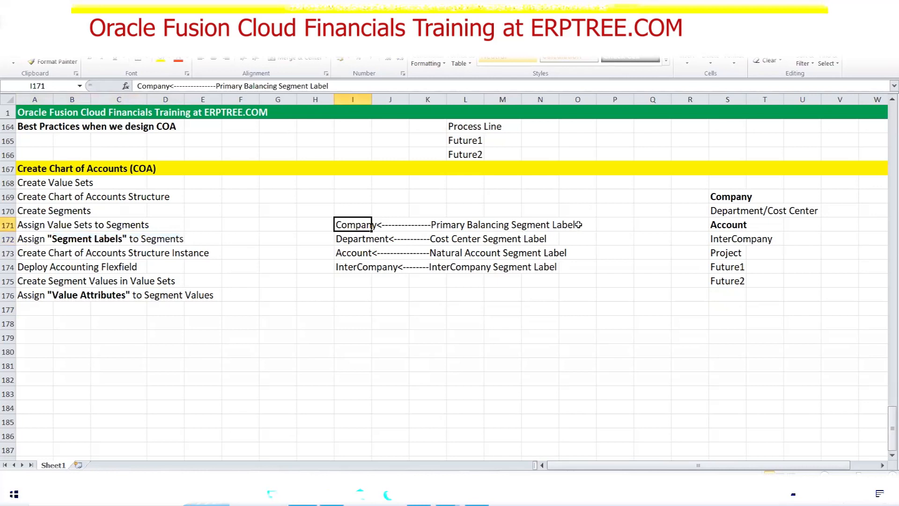
{"action": "key", "text": "alt+Tab"}
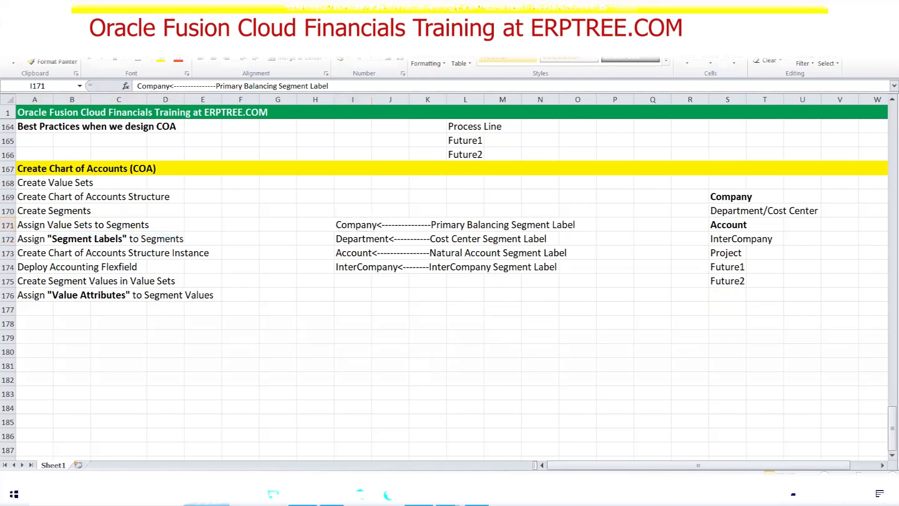
{"action": "left_click", "coordinate": [433, 298]}
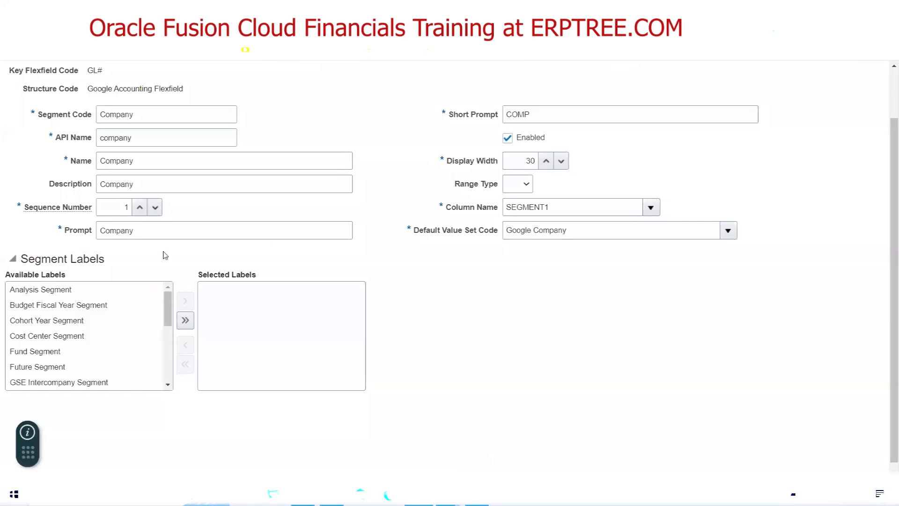
Move Primary Balancing Segment from Available Labels into Selected Labels for the Company segment
{"action": "triple_click", "coordinate": [36, 260]}
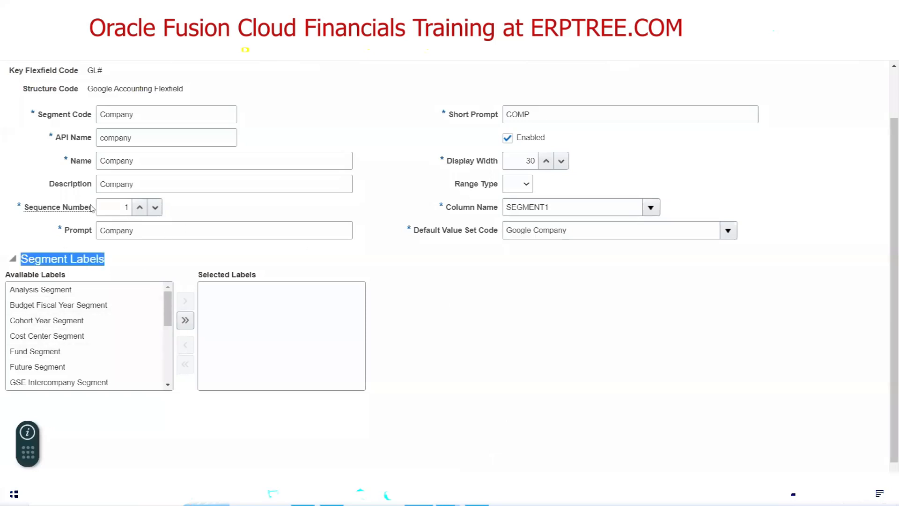
{"action": "double_click", "coordinate": [163, 113]}
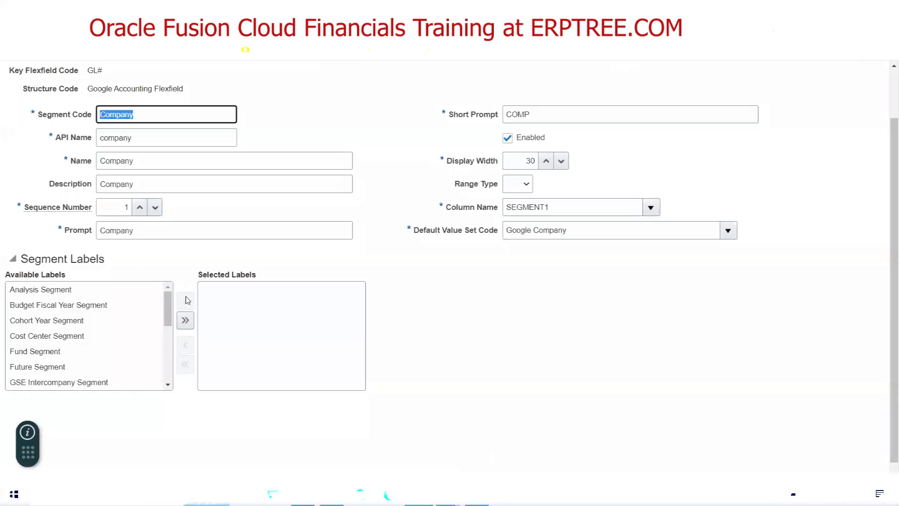
{"action": "left_click_drag", "start_coordinate": [168, 307], "coordinate": [168, 352]}
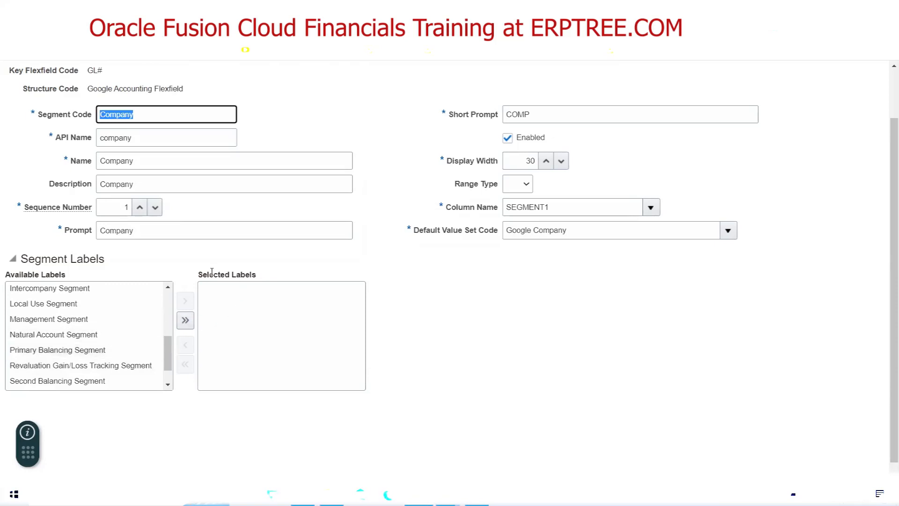
{"action": "left_click", "coordinate": [108, 351]}
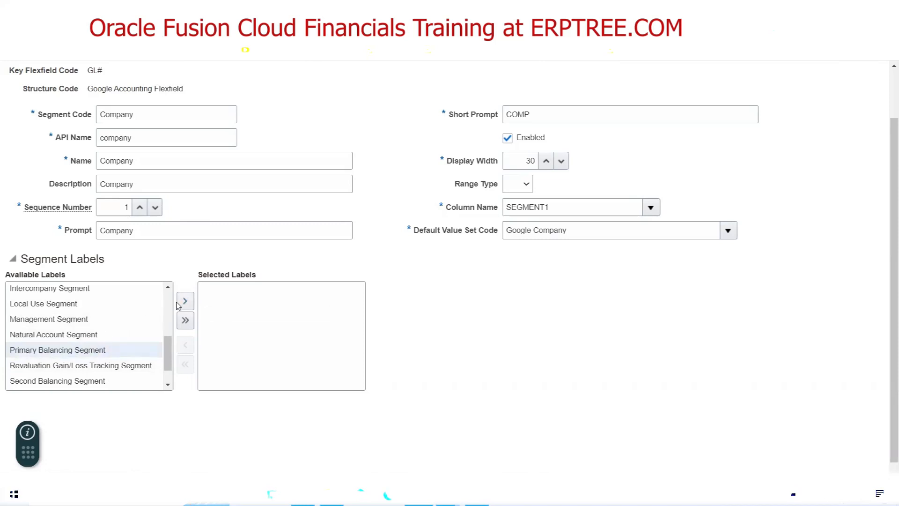
{"action": "double_click", "coordinate": [61, 352]}
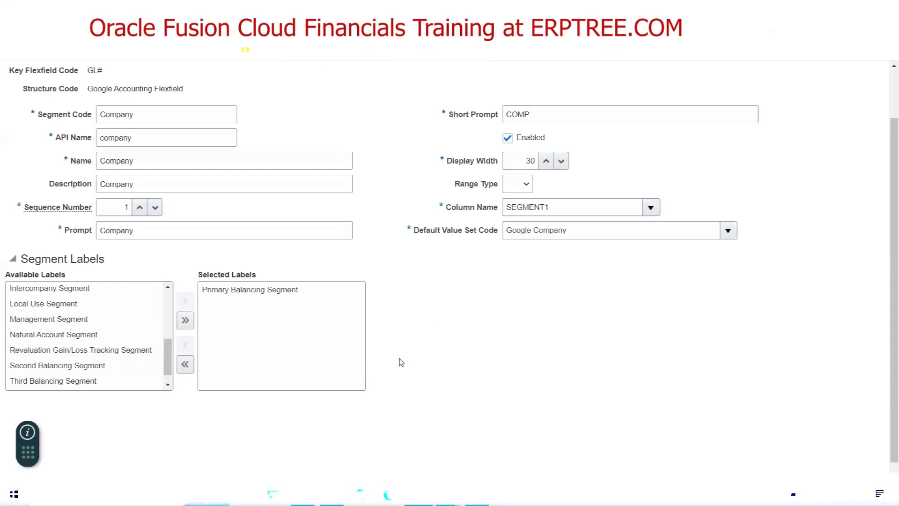
{"action": "scroll", "coordinate": [402, 362], "scroll_direction": "up", "scroll_amount": 2}
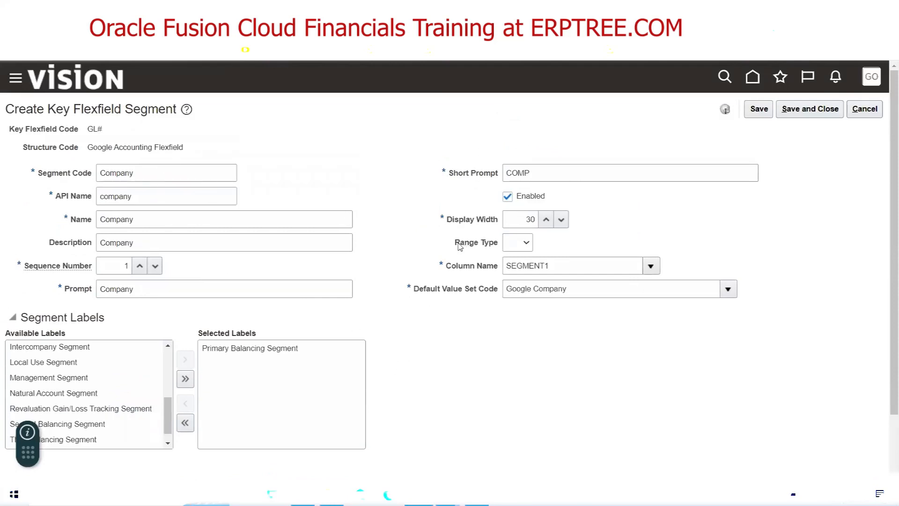
Check the Low and High Range Type options, leave Range Type blank, and return to the checklist
{"action": "left_click_drag", "start_coordinate": [455, 243], "coordinate": [497, 244]}
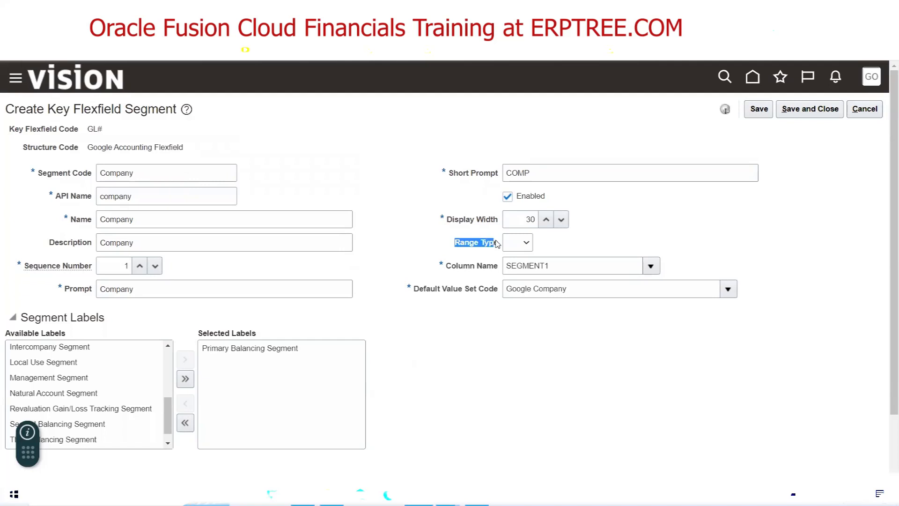
{"action": "left_click", "coordinate": [555, 247]}
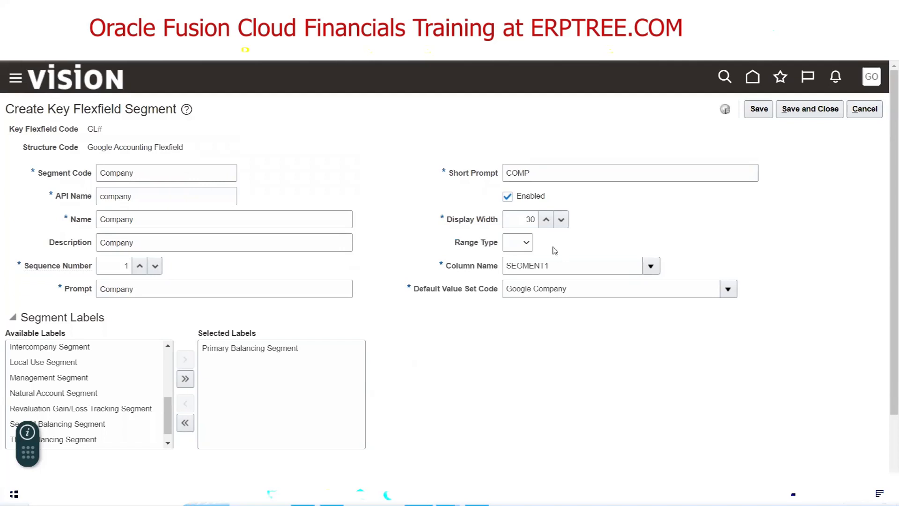
{"action": "left_click", "coordinate": [526, 244]}
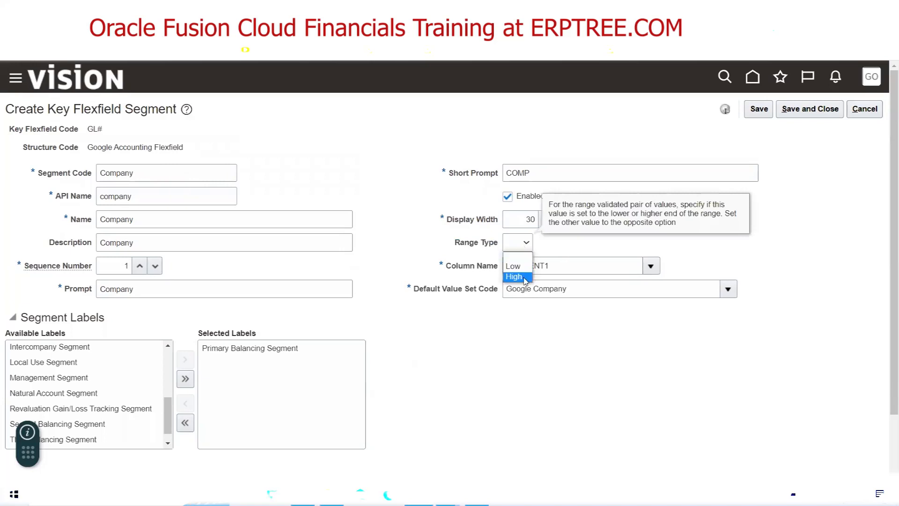
{"action": "left_click", "coordinate": [480, 369]}
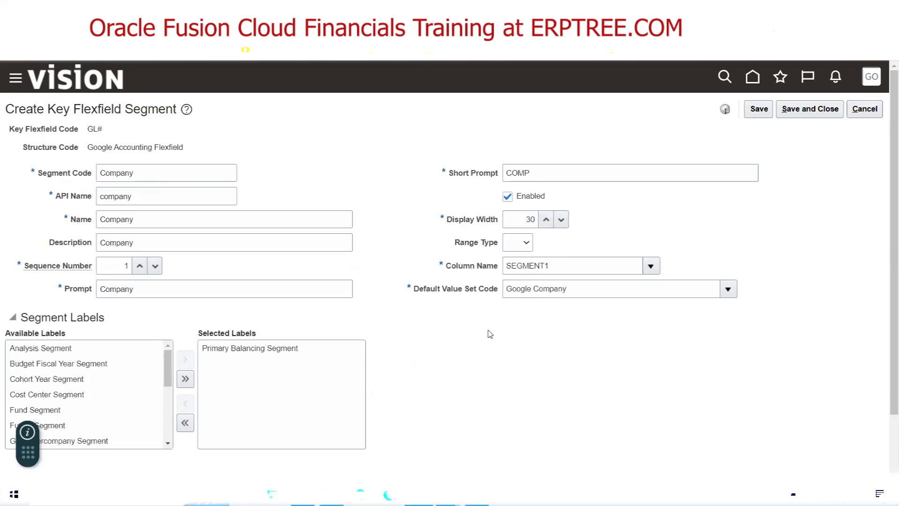
{"action": "left_click", "coordinate": [447, 495]}
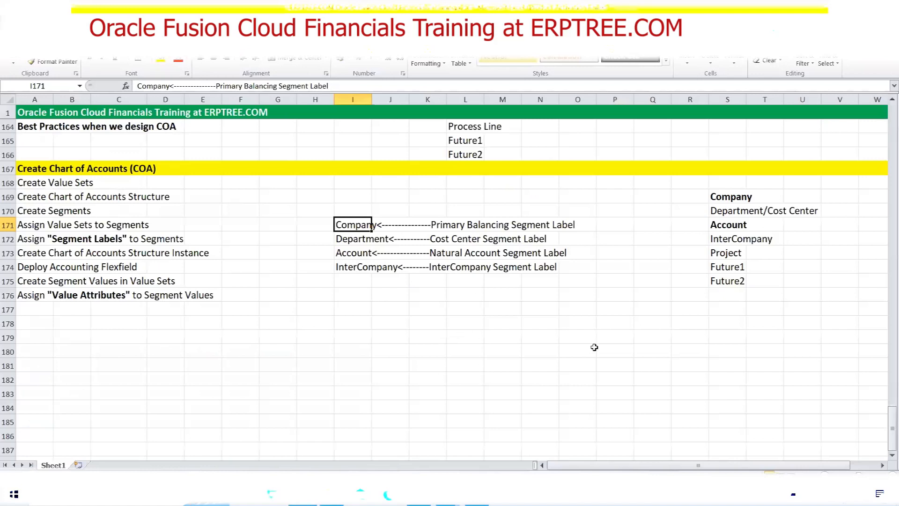
Enter 'From time' in S176 and 'to time' in S177 below Future2
{"action": "left_click", "coordinate": [731, 294]}
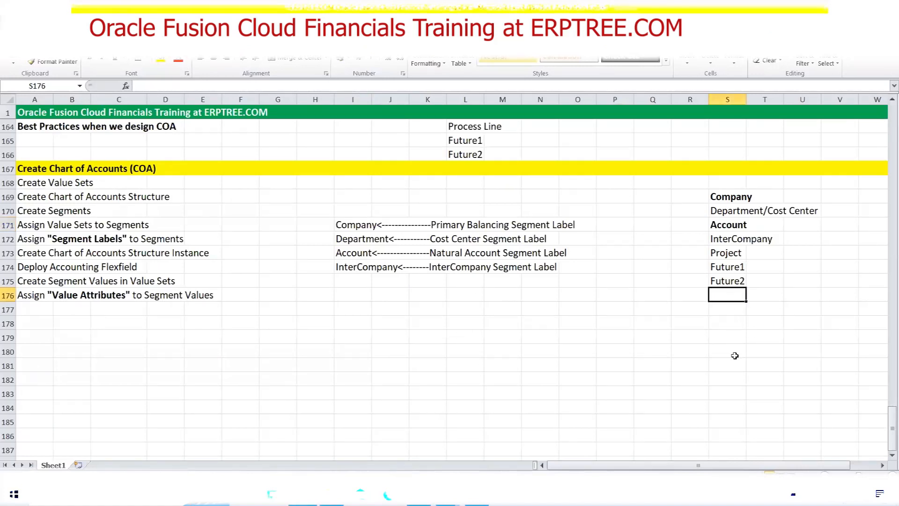
{"action": "type", "text": "From"}
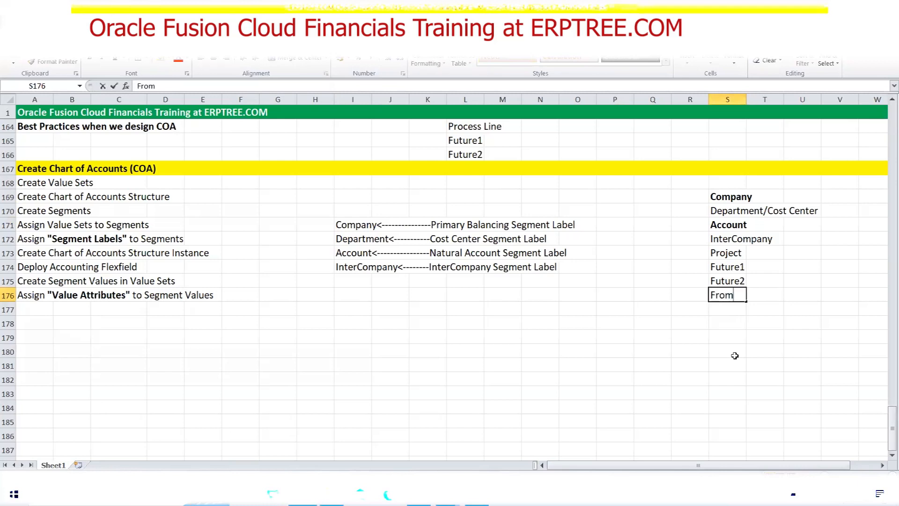
{"action": "type", "text": " time"}
{"action": "key", "text": "Return"}
{"action": "type", "text": "to time"}
{"action": "key", "text": "Tab"}
Look over the two new notes, then go back to the Oracle segment page
{"action": "left_click", "coordinate": [722, 298]}
{"action": "left_click", "coordinate": [722, 309]}
{"action": "left_click", "coordinate": [723, 296]}
{"action": "left_click", "coordinate": [722, 309]}
{"action": "left_click", "coordinate": [723, 296]}
{"action": "left_click", "coordinate": [419, 495]}
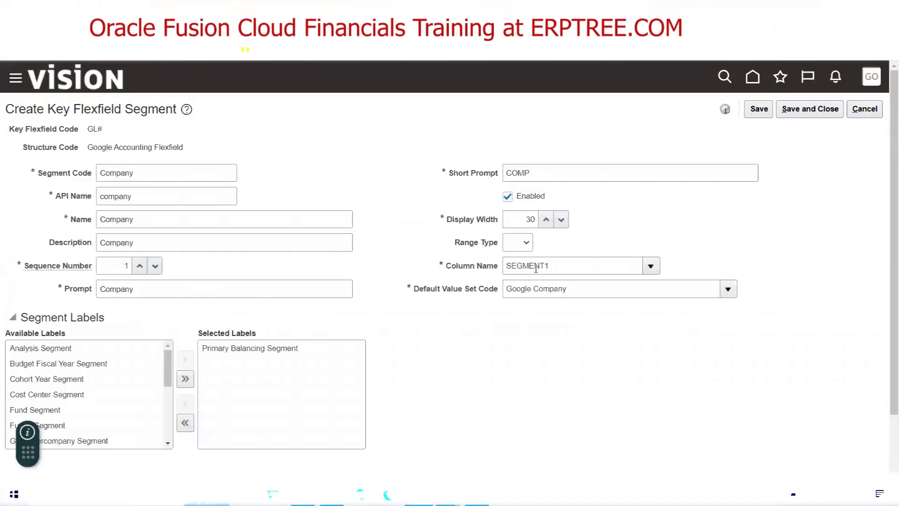
Leave the Company segment's Range Type unset and return to the checklist workbook
{"action": "left_click", "coordinate": [517, 242]}
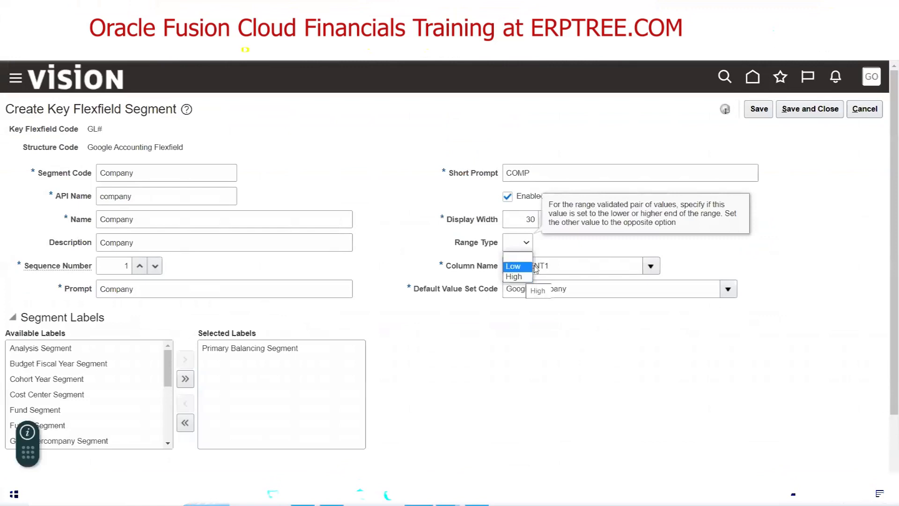
{"action": "left_click", "coordinate": [555, 253]}
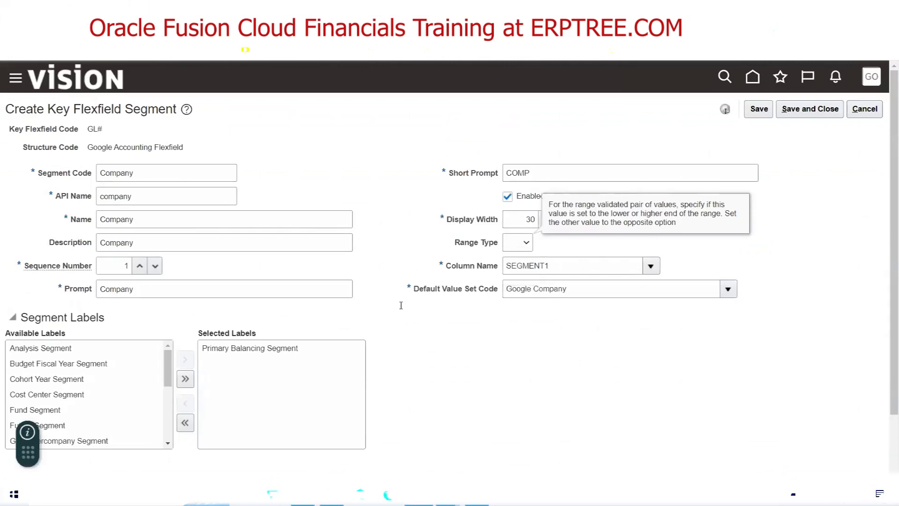
{"action": "left_click", "coordinate": [477, 494]}
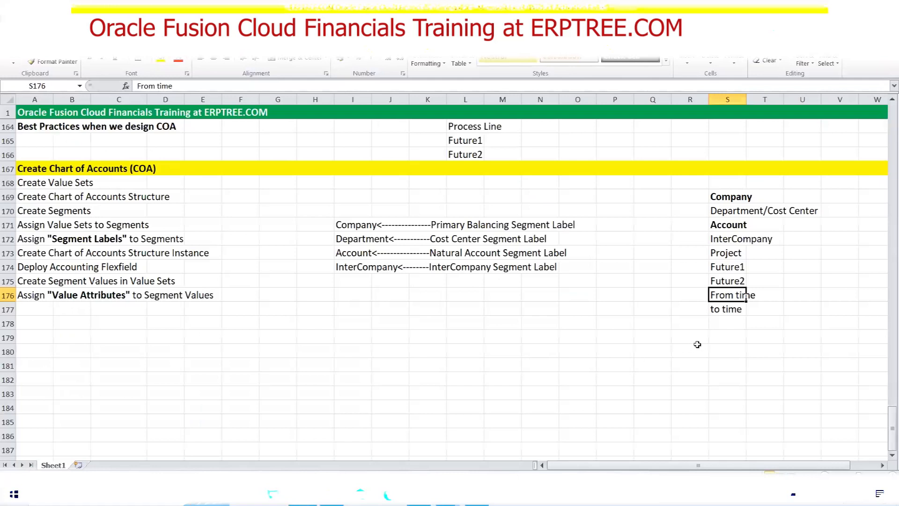
Delete the 'From time' and 'to time' notes in R176:T177, then return to Oracle
{"action": "left_click_drag", "start_coordinate": [705, 299], "coordinate": [748, 309]}
{"action": "key", "text": "Delete"}
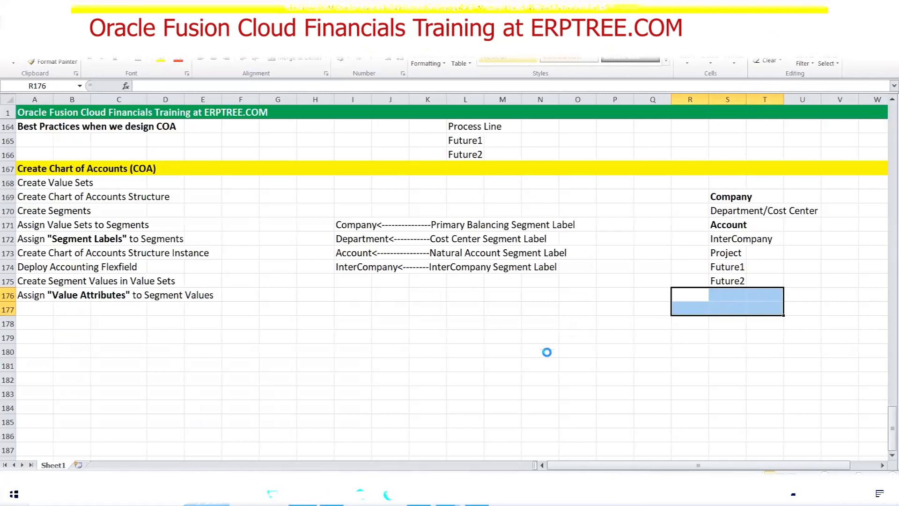
{"action": "key", "text": "alt+Tab"}
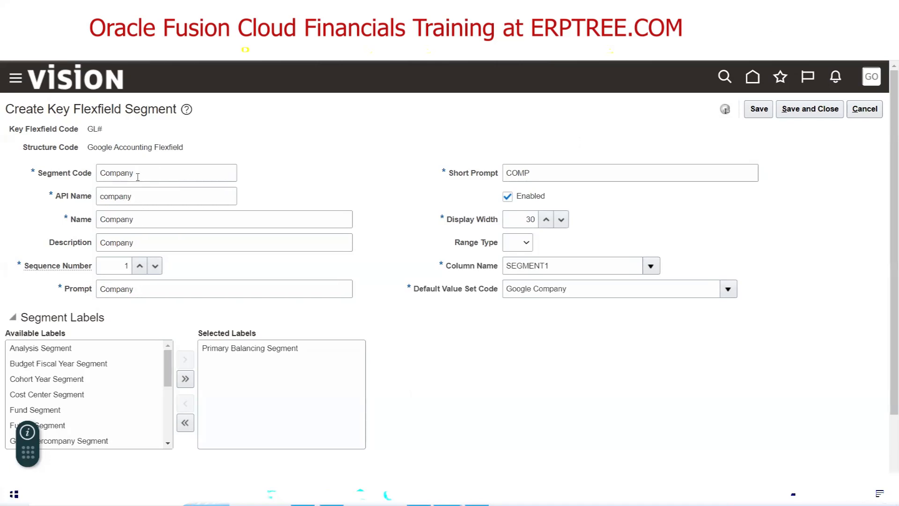
Check the Name, Description and 'Company' Prompt fields and keep SEGMENT1 as the column
{"action": "left_click", "coordinate": [145, 221]}
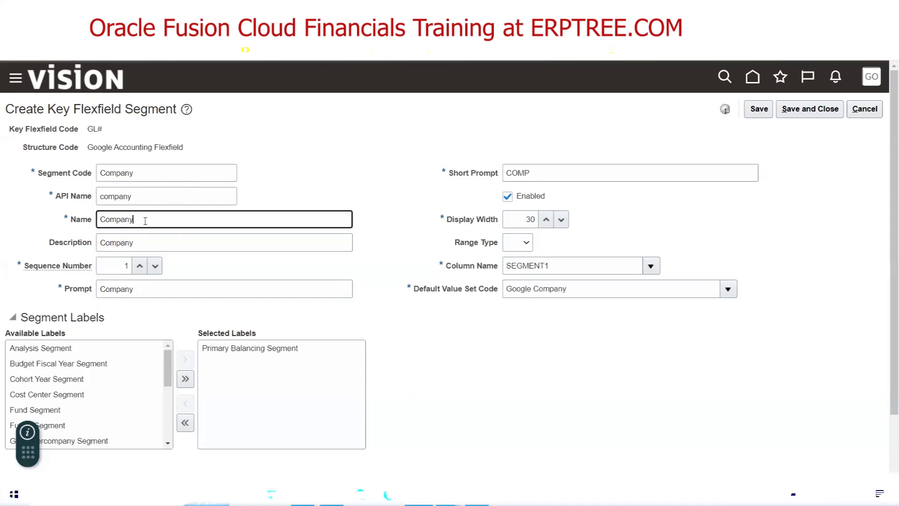
{"action": "left_click", "coordinate": [146, 238]}
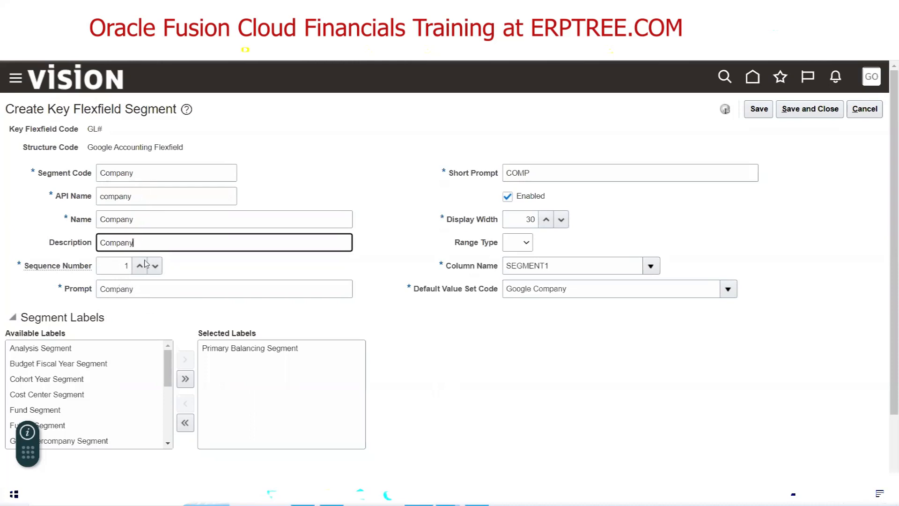
{"action": "left_click_drag", "start_coordinate": [143, 292], "coordinate": [79, 296]}
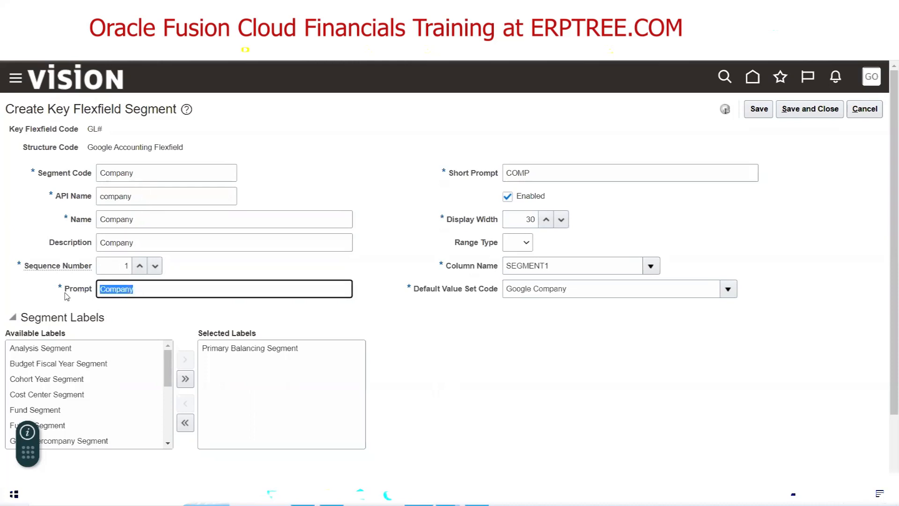
{"action": "left_click", "coordinate": [150, 292]}
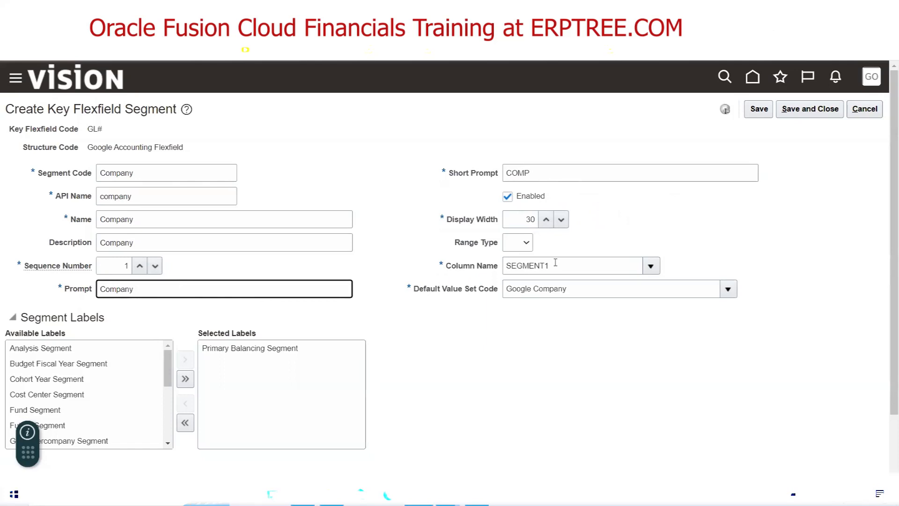
{"action": "left_click", "coordinate": [651, 267]}
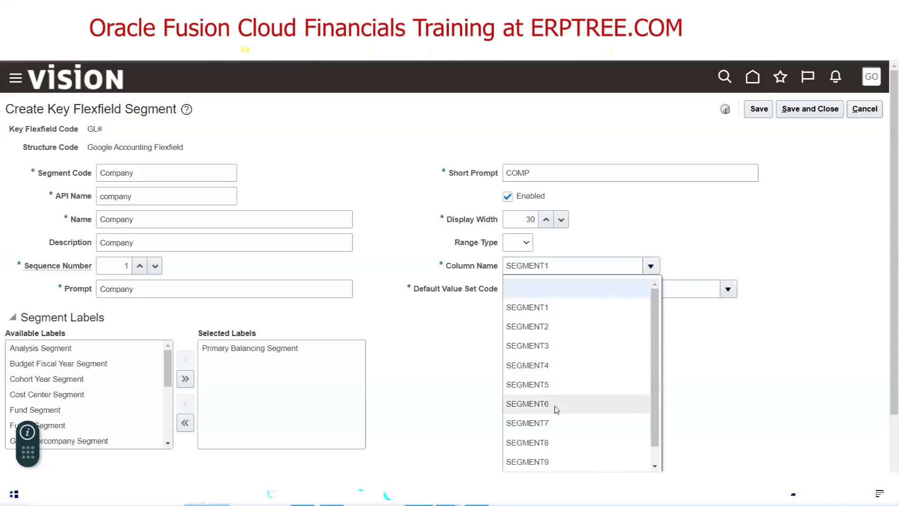
{"action": "left_click", "coordinate": [717, 218]}
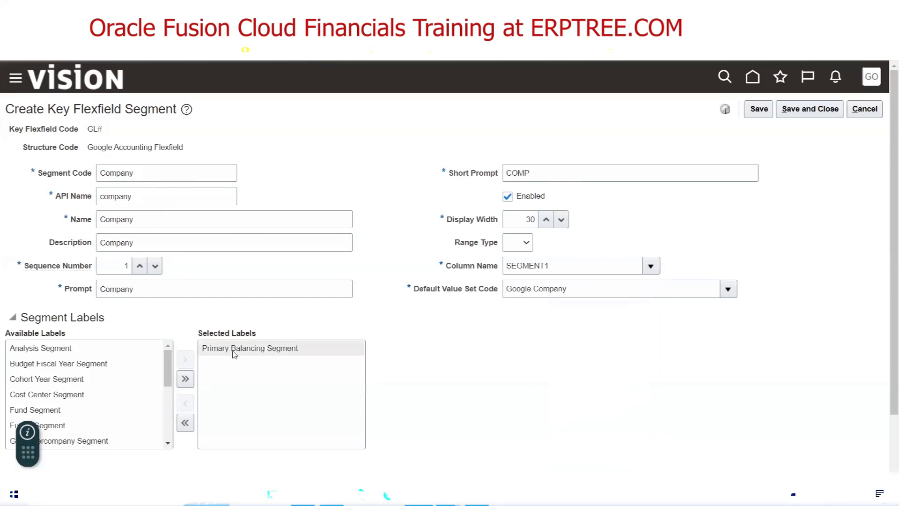
{"action": "mouse_move", "coordinate": [274, 352]}
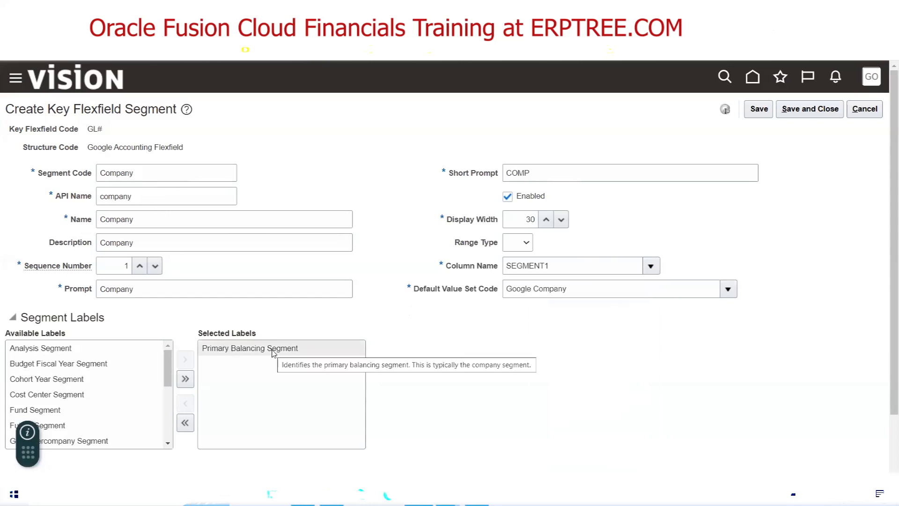
Save and close the Company segment, then mark Department through Future2 in the checklist
{"action": "left_click", "coordinate": [813, 115]}
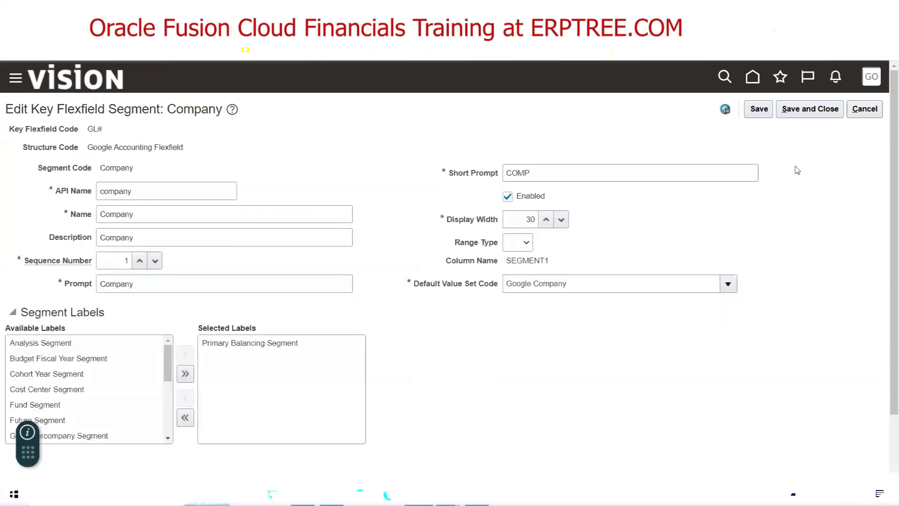
{"action": "left_click", "coordinate": [805, 114]}
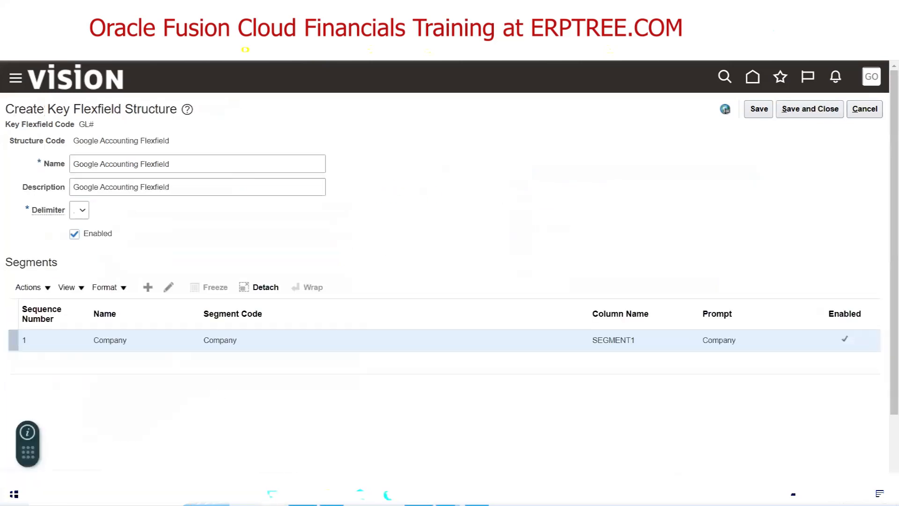
{"action": "left_click", "coordinate": [447, 494]}
{"action": "left_click_drag", "start_coordinate": [713, 213], "coordinate": [720, 278]}
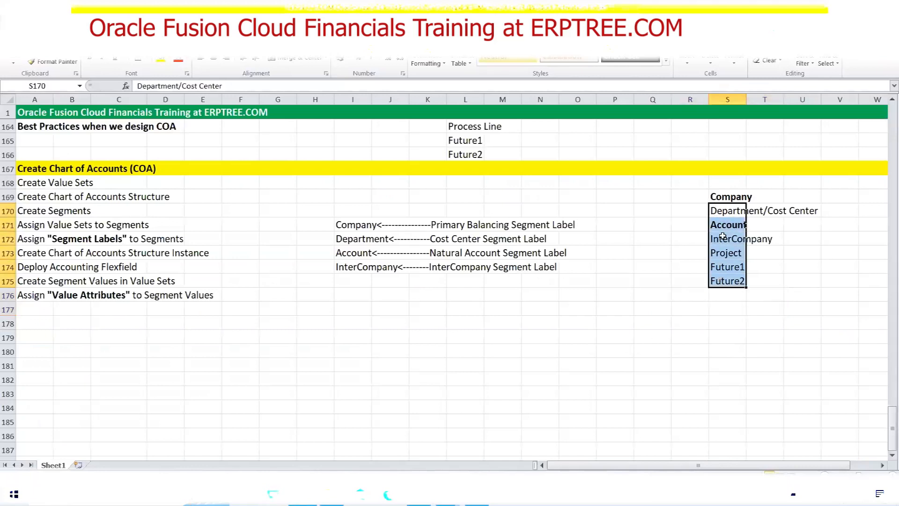
Clear the checklist selection and start a new segment in the Segments table
{"action": "left_click", "coordinate": [724, 213]}
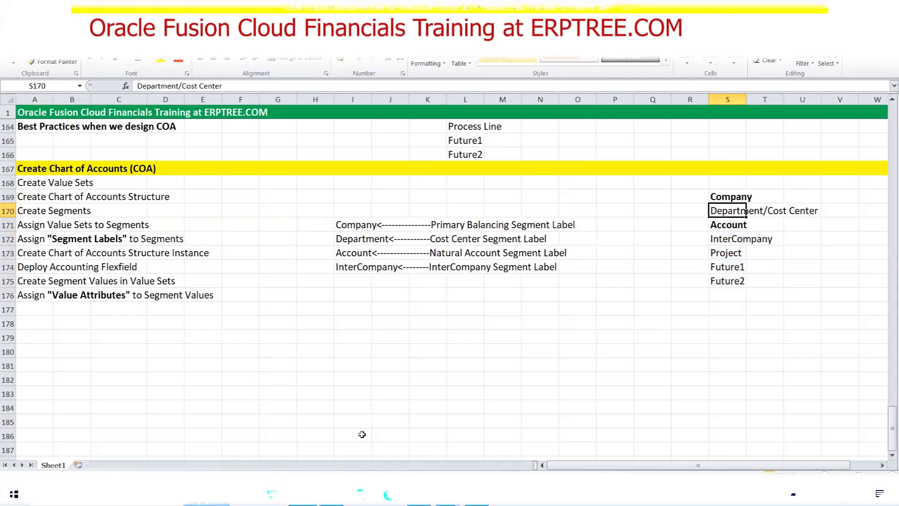
{"action": "left_click", "coordinate": [419, 494]}
{"action": "left_click", "coordinate": [148, 287]}
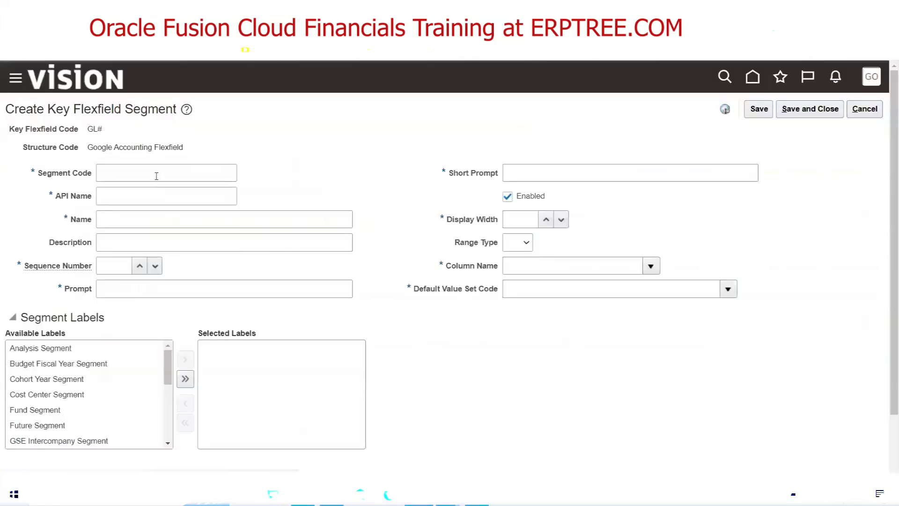
Enter Department as segment code, name and description, and set sequence number 2
{"action": "left_click", "coordinate": [157, 176]}
{"action": "type", "text": "Department"}
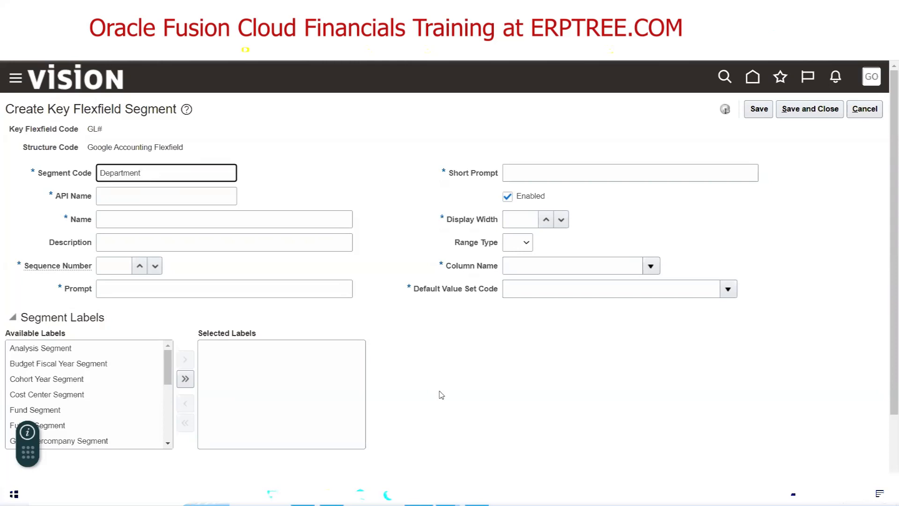
{"action": "key", "text": "Tab"}
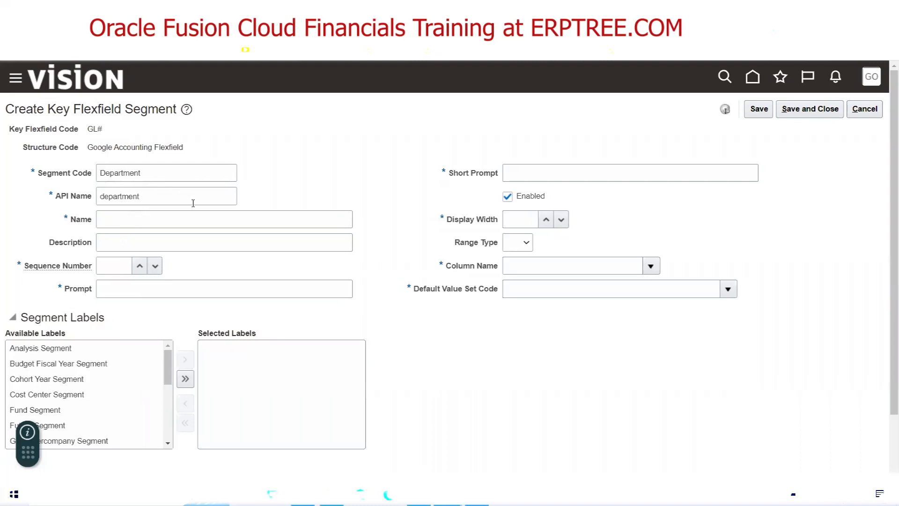
{"action": "double_click", "coordinate": [136, 173]}
{"action": "key", "text": "ctrl+c"}
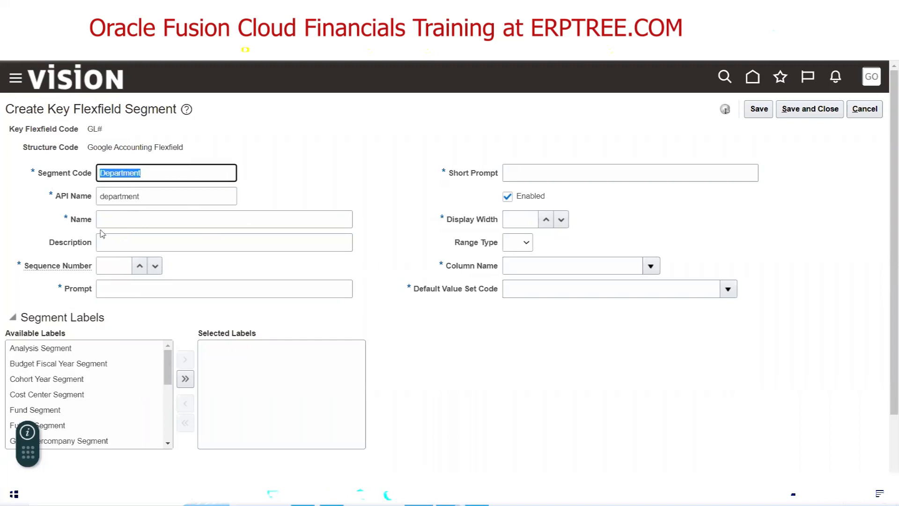
{"action": "left_click", "coordinate": [139, 222]}
{"action": "key", "text": "ctrl+v"}
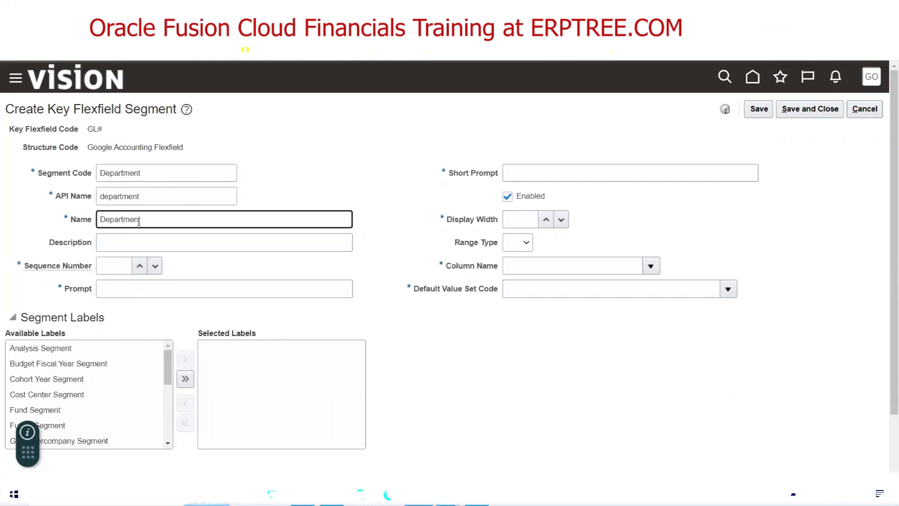
{"action": "key", "text": "Tab"}
{"action": "key", "text": "ctrl+v"}
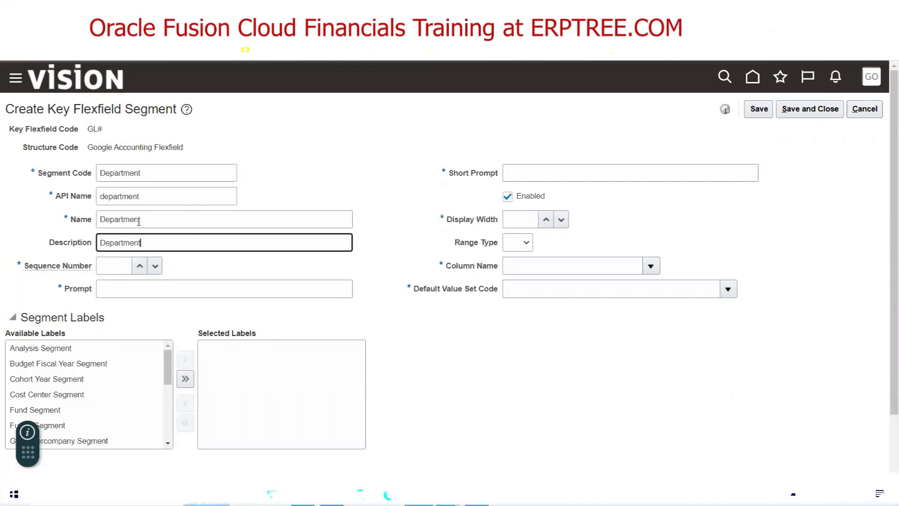
{"action": "left_click", "coordinate": [125, 265]}
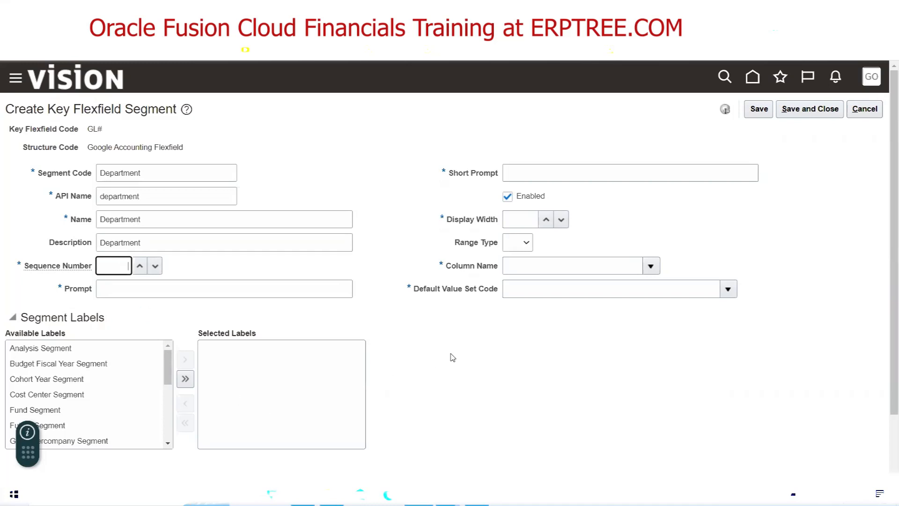
{"action": "type", "text": "2"}
{"action": "key", "text": "Tab"}
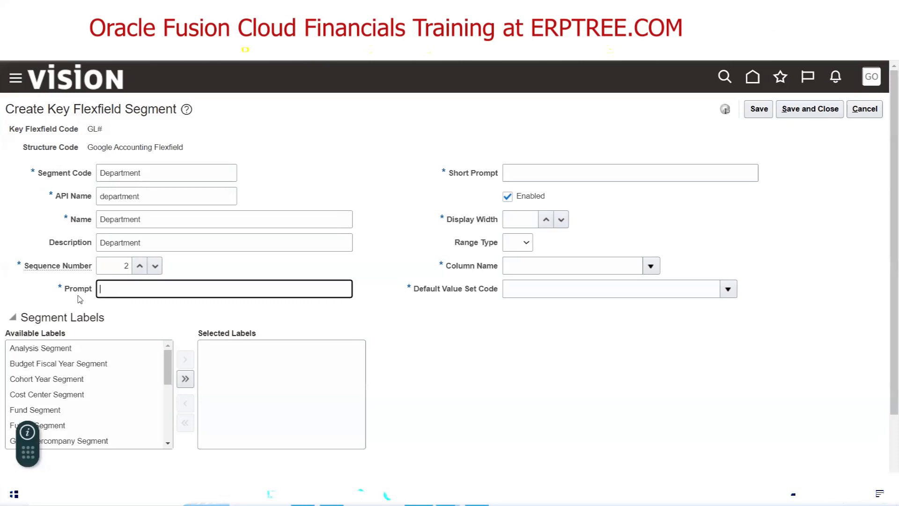
Set the prompt to Department, short prompt DEPT and display width 30
{"action": "double_click", "coordinate": [154, 171]}
{"action": "key", "text": "ctrl+c"}
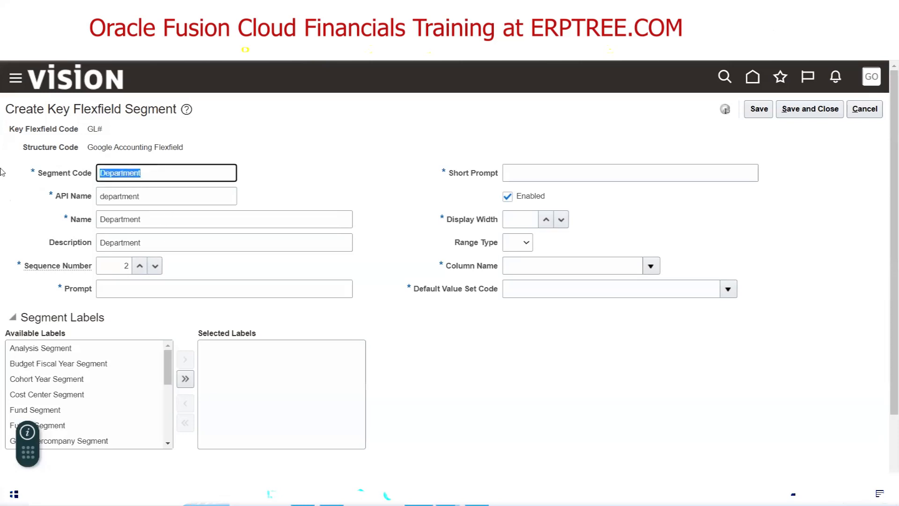
{"action": "left_click", "coordinate": [133, 280]}
{"action": "key", "text": "ctrl+v"}
{"action": "left_click", "coordinate": [579, 168]}
{"action": "type", "text": "DEPT"}
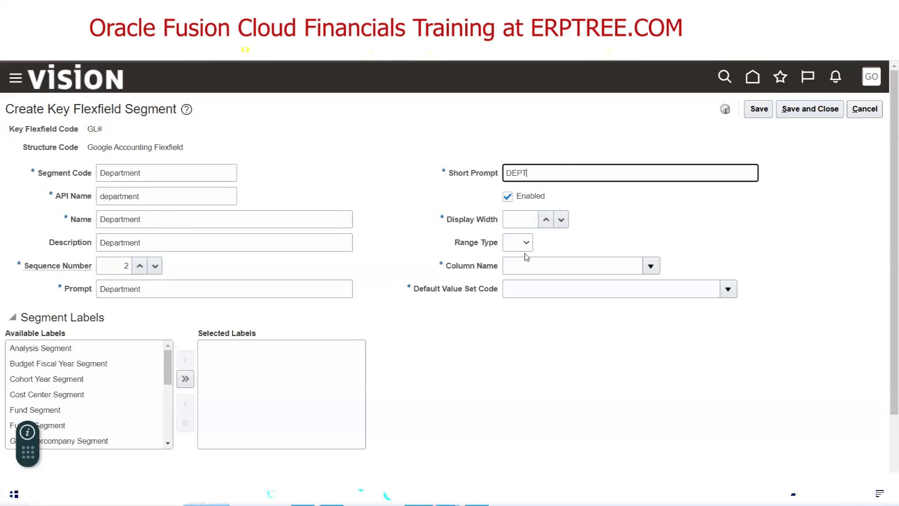
{"action": "left_click", "coordinate": [509, 226]}
{"action": "type", "text": "30"}
{"action": "left_click", "coordinate": [531, 324]}
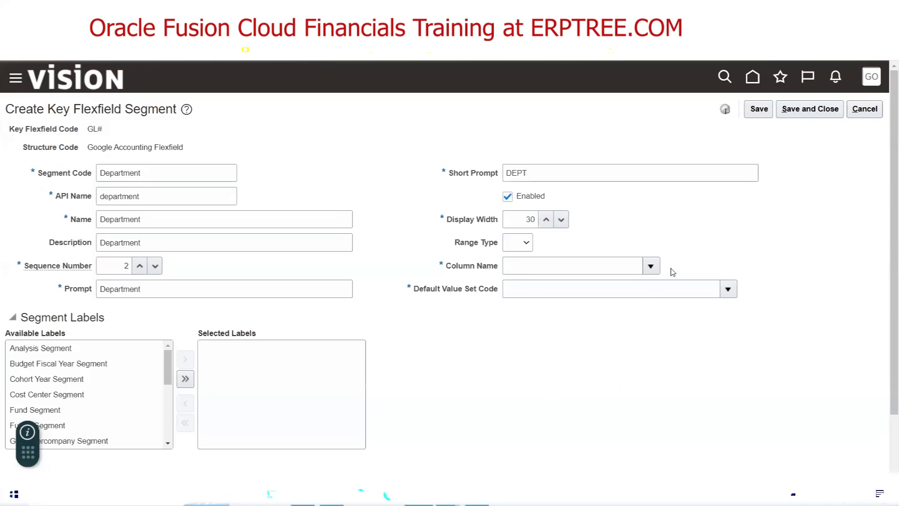
Map the Department segment to column SEGMENT2
{"action": "left_click", "coordinate": [652, 268]}
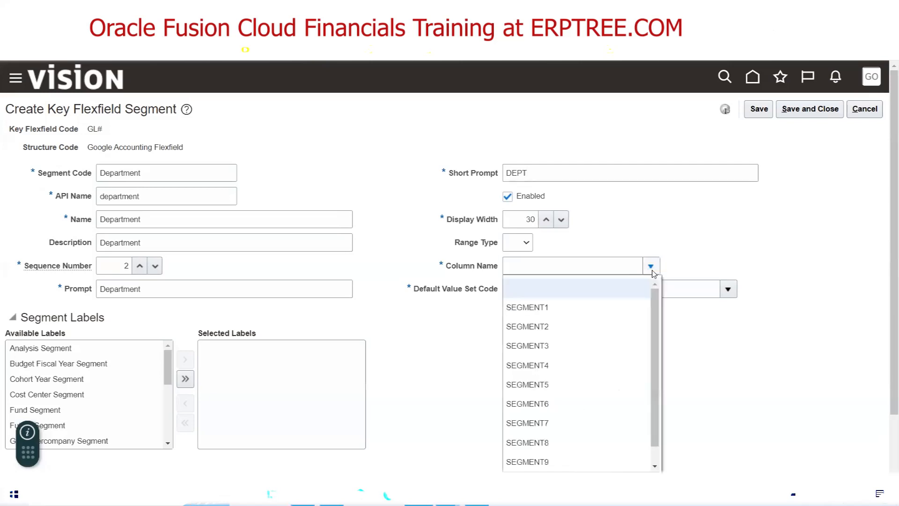
{"action": "left_click", "coordinate": [566, 331]}
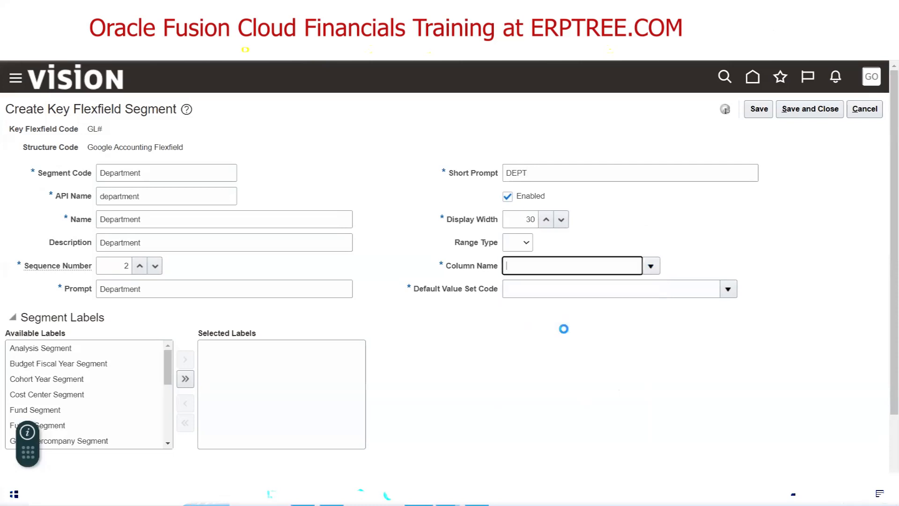
{"action": "left_click", "coordinate": [651, 266]}
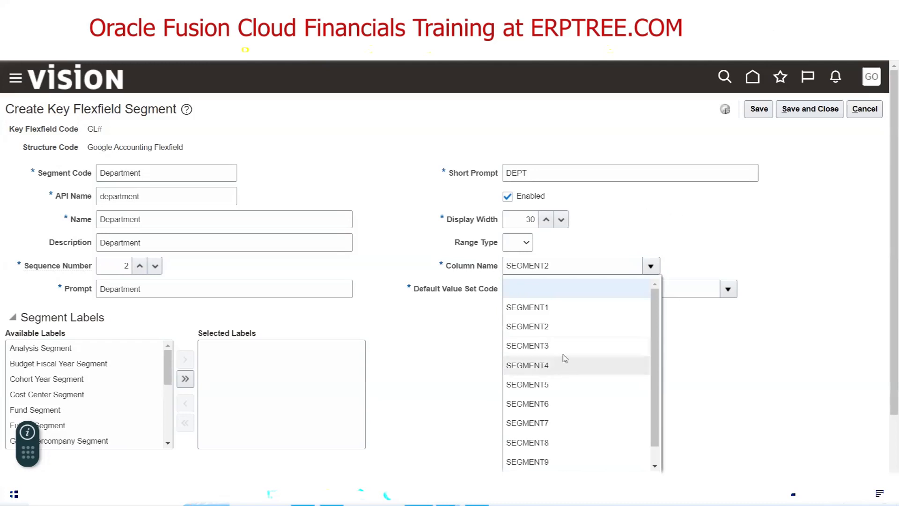
{"action": "left_click", "coordinate": [558, 329]}
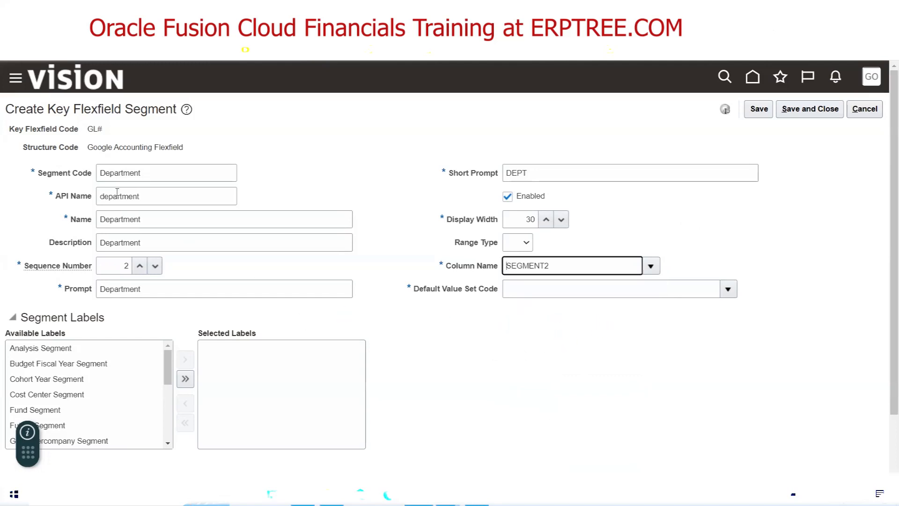
{"action": "left_click", "coordinate": [728, 289]}
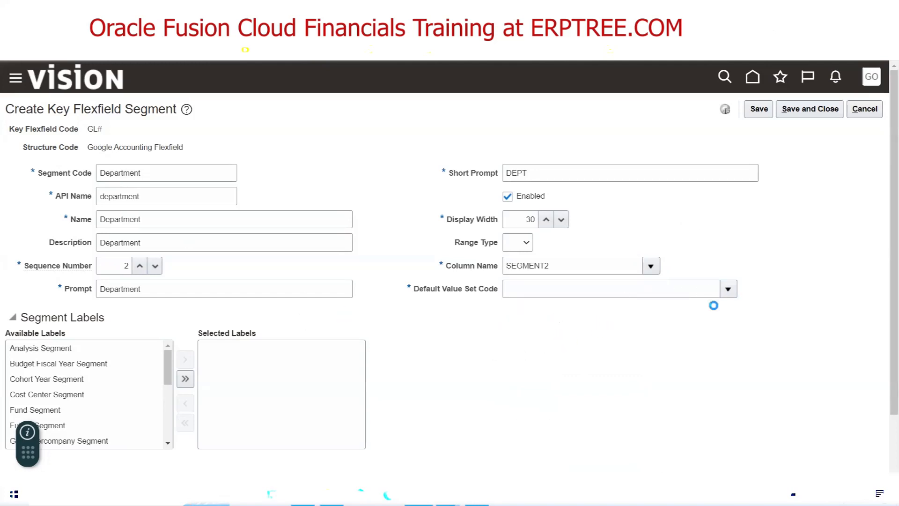
{"action": "left_click", "coordinate": [519, 267]}
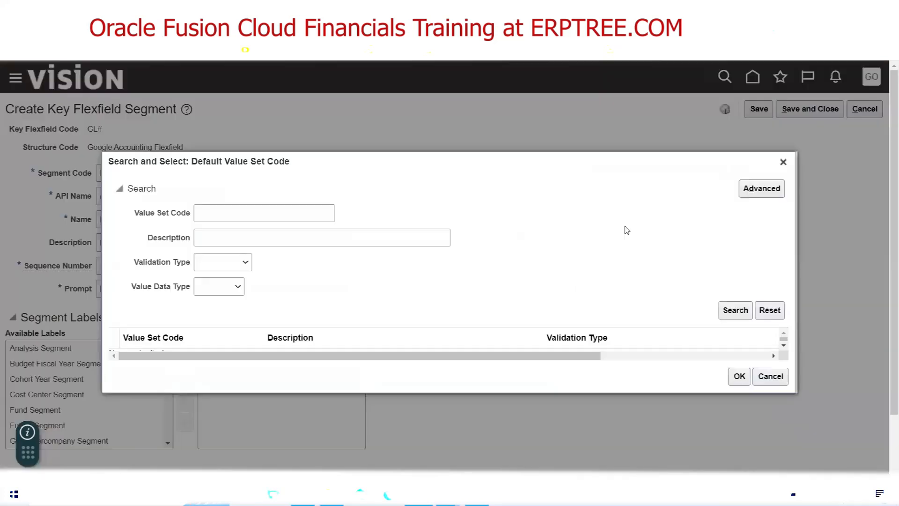
{"action": "left_click", "coordinate": [296, 218]}
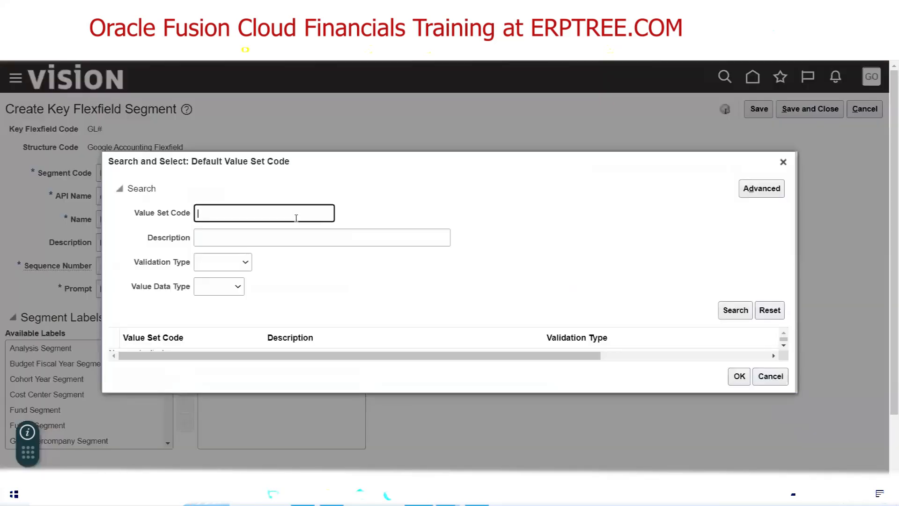
{"action": "type", "text": "Google DE"}
{"action": "left_click", "coordinate": [734, 314]}
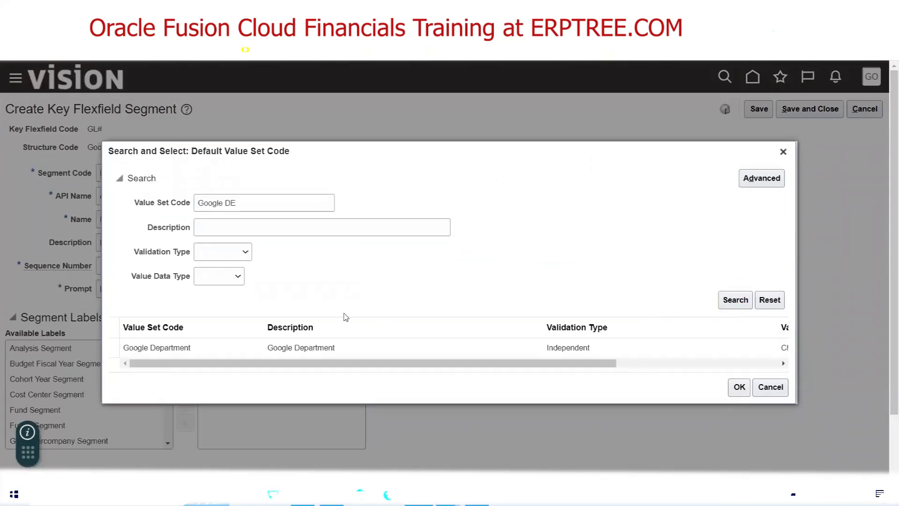
{"action": "left_click", "coordinate": [534, 348]}
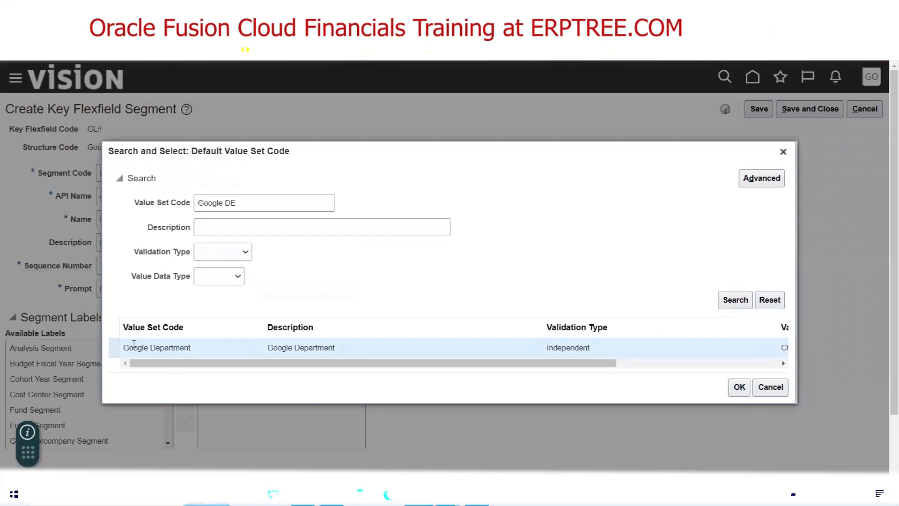
{"action": "left_click", "coordinate": [733, 391]}
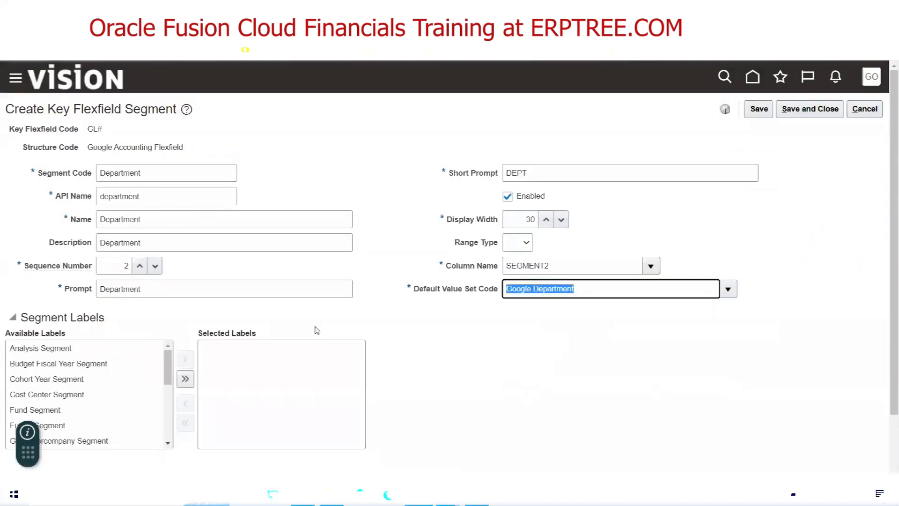
{"action": "left_click", "coordinate": [418, 325]}
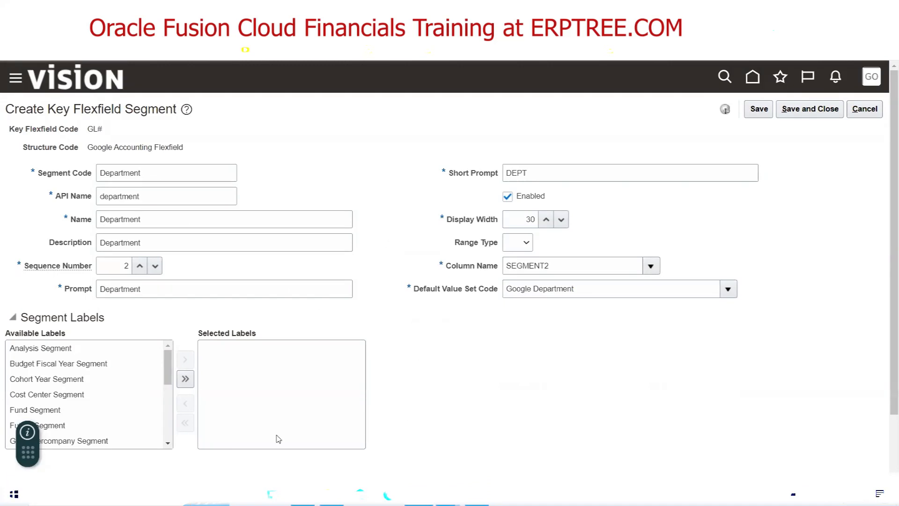
{"action": "left_click", "coordinate": [74, 396]}
{"action": "double_click", "coordinate": [73, 396]}
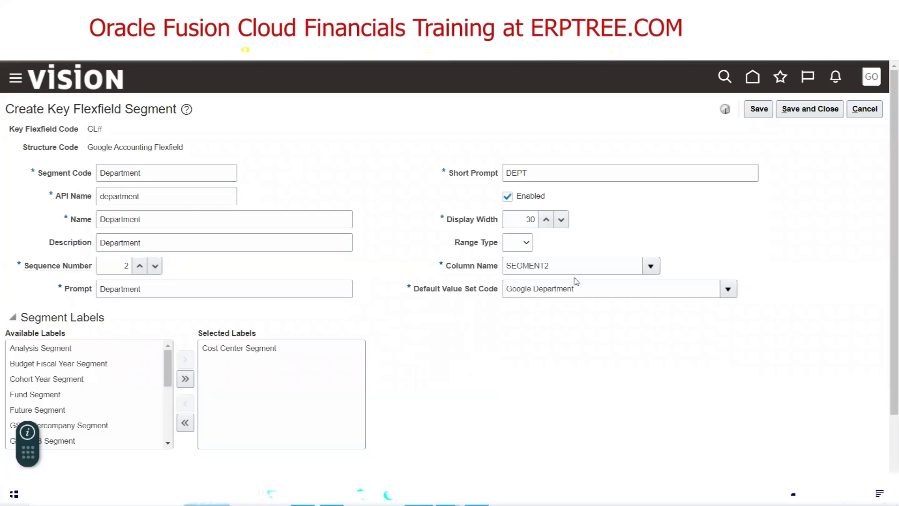
{"action": "left_click_drag", "start_coordinate": [592, 289], "coordinate": [463, 295]}
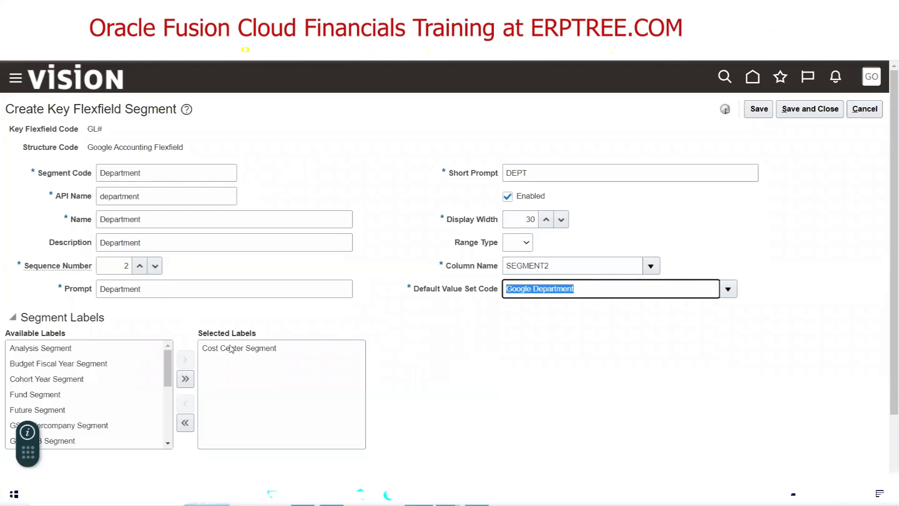
{"action": "left_click", "coordinate": [824, 115]}
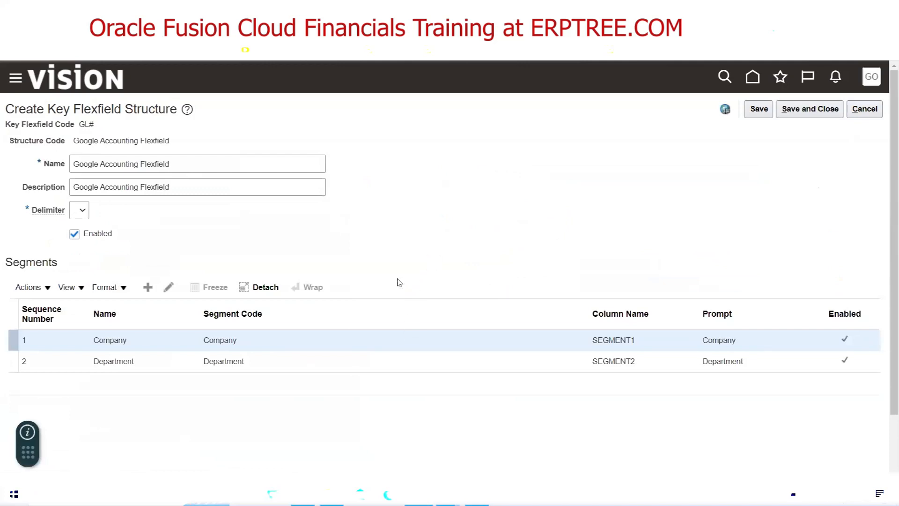
{"action": "key", "text": "alt+Tab"}
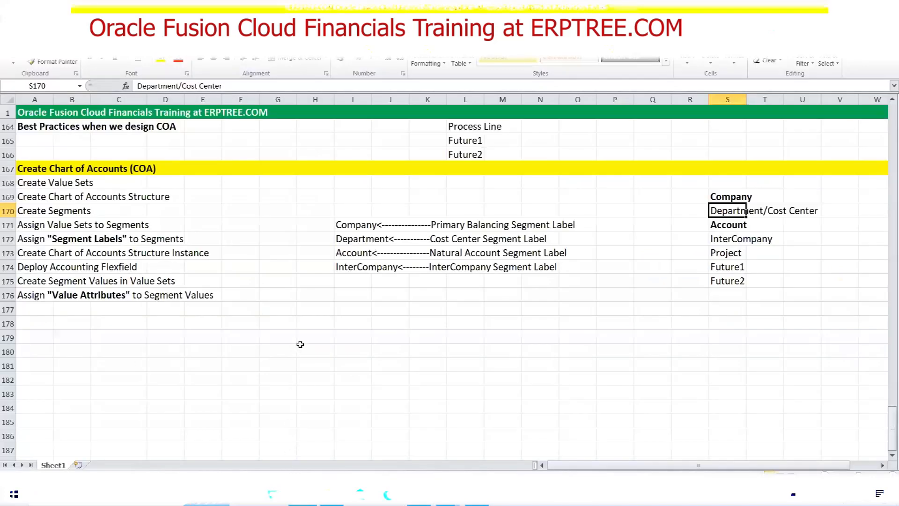
{"action": "left_click", "coordinate": [738, 225]}
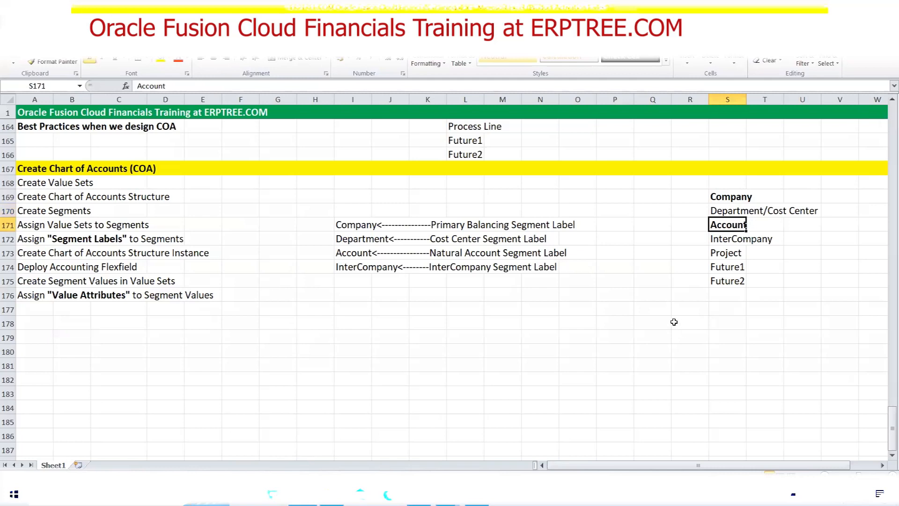
Add a new segment with code, name and description Account and sequence number 3
{"action": "key", "text": "alt+Tab"}
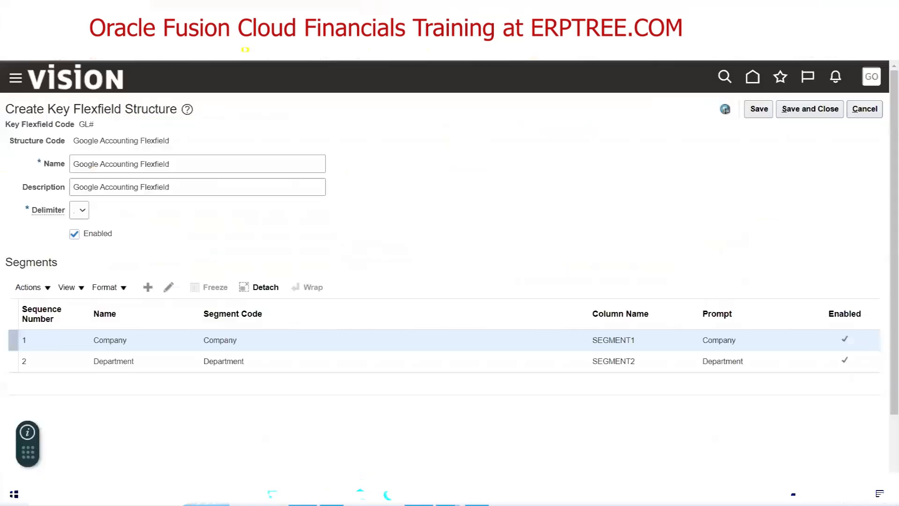
{"action": "left_click", "coordinate": [146, 288]}
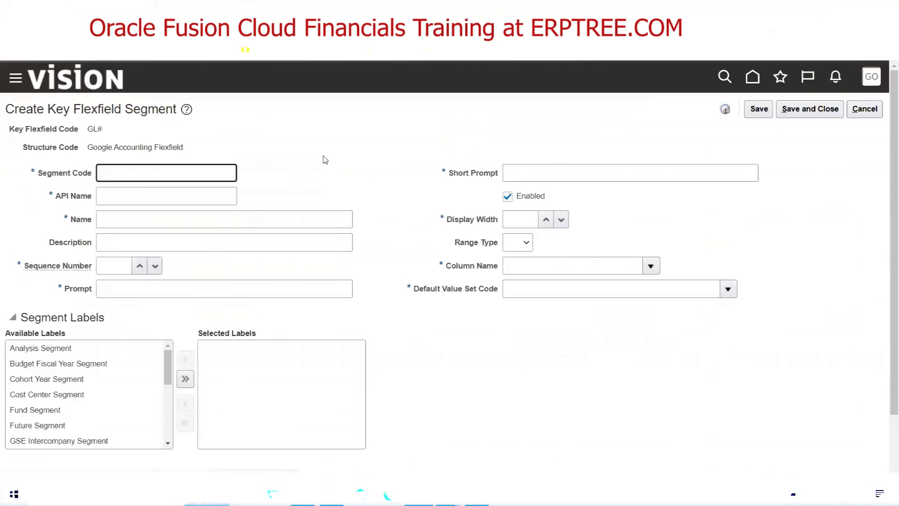
{"action": "type", "text": "Account"}
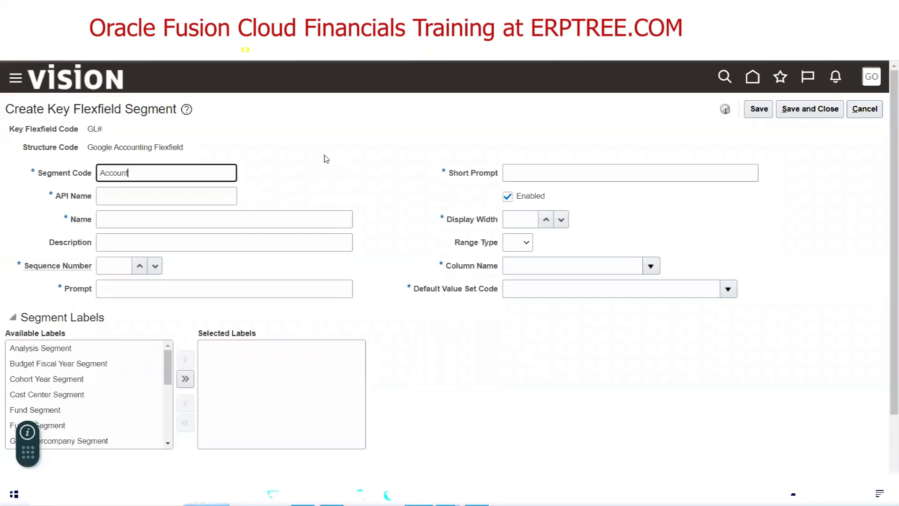
{"action": "left_click_drag", "start_coordinate": [162, 176], "coordinate": [60, 185]}
{"action": "key", "text": "ctrl+c"}
{"action": "key", "text": "Tab"}
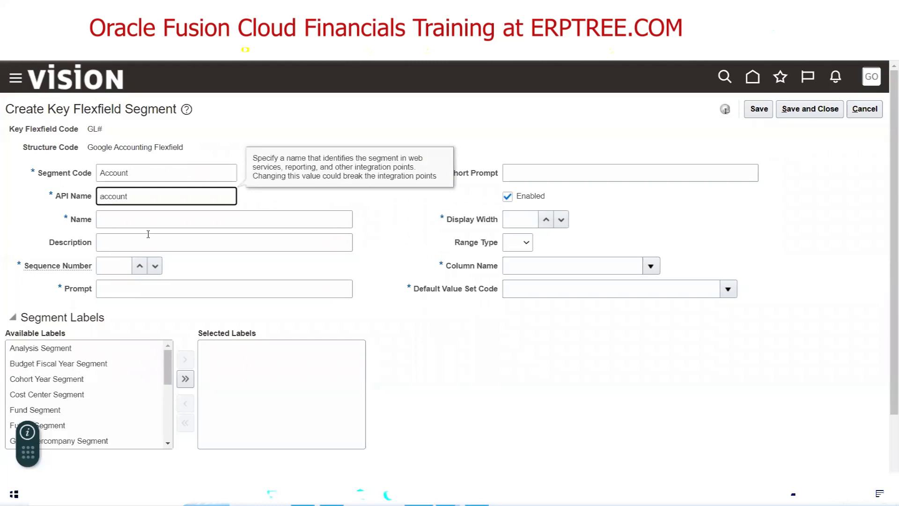
{"action": "left_click", "coordinate": [118, 220]}
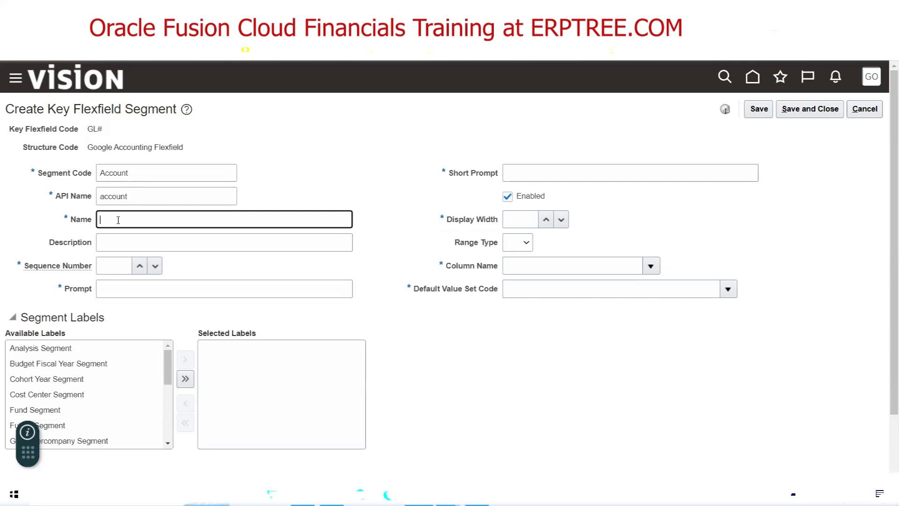
{"action": "key", "text": "ctrl+v"}
{"action": "key", "text": "Tab"}
{"action": "key", "text": "ctrl+v"}
{"action": "key", "text": "Tab"}
{"action": "type", "text": "3"}
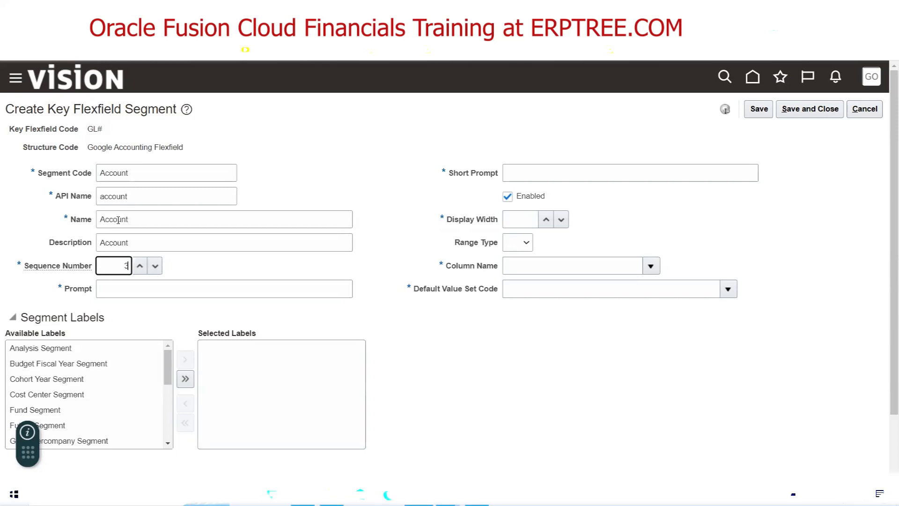
Set prompt Account, short prompt ACCT, display width 30 and column SEGMENT3
{"action": "key", "text": "Tab"}
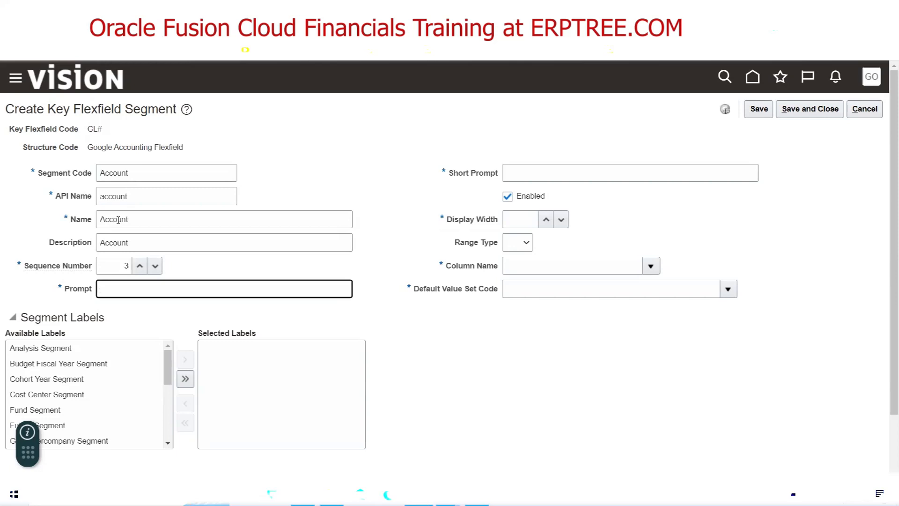
{"action": "key", "text": "ctrl+v"}
{"action": "key", "text": "Tab"}
{"action": "type", "text": "ACCT"}
{"action": "key", "text": "Tab"}
{"action": "key", "text": "Tab"}
{"action": "type", "text": "30"}
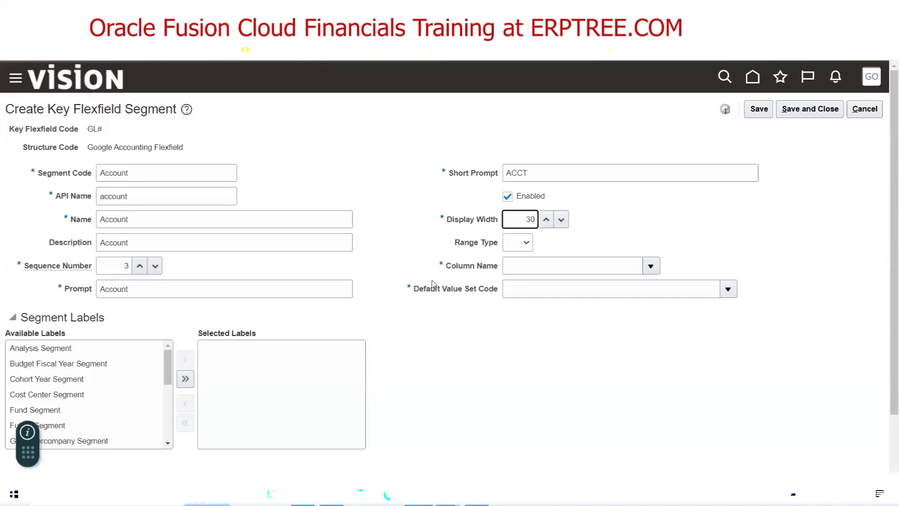
{"action": "left_click", "coordinate": [650, 271]}
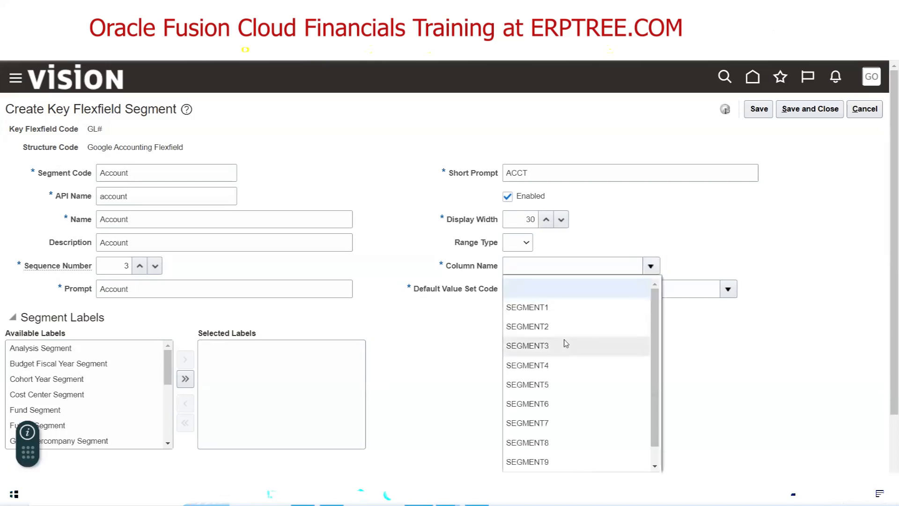
{"action": "left_click", "coordinate": [565, 345]}
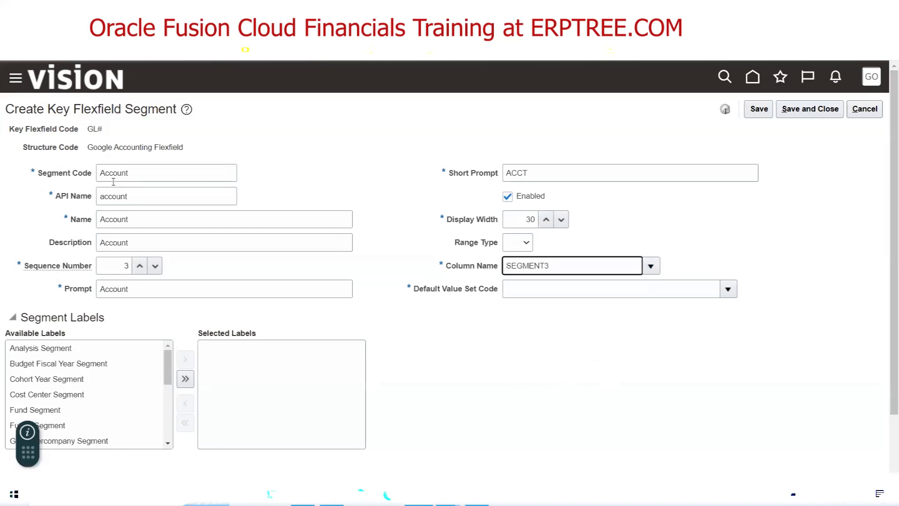
Search for the Google Account value set and make it the default value set
{"action": "left_click", "coordinate": [728, 289]}
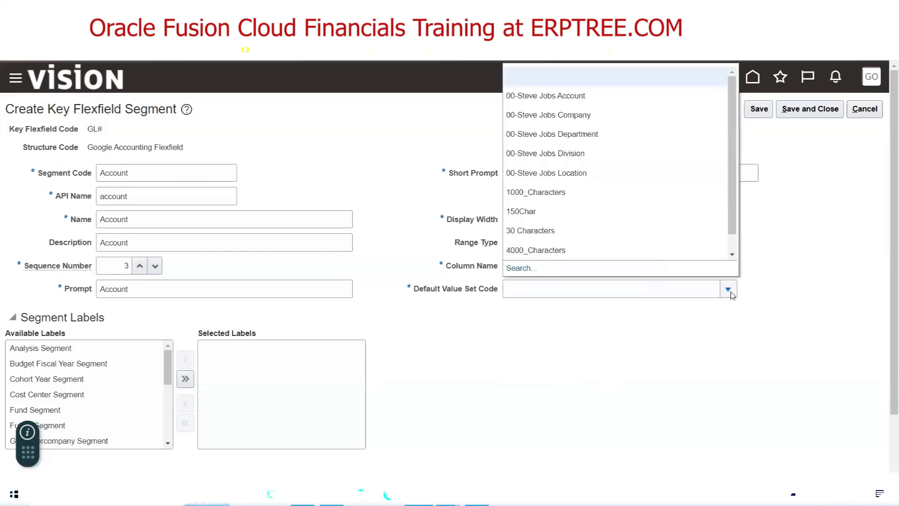
{"action": "left_click", "coordinate": [519, 268]}
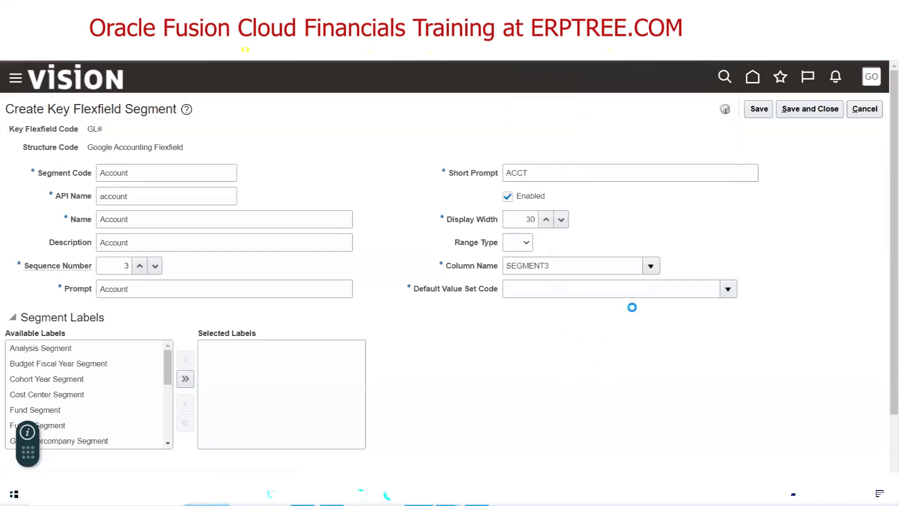
{"action": "left_click", "coordinate": [248, 214]}
{"action": "type", "text": "Google Acc"}
{"action": "left_click", "coordinate": [740, 308]}
{"action": "left_click", "coordinate": [176, 347]}
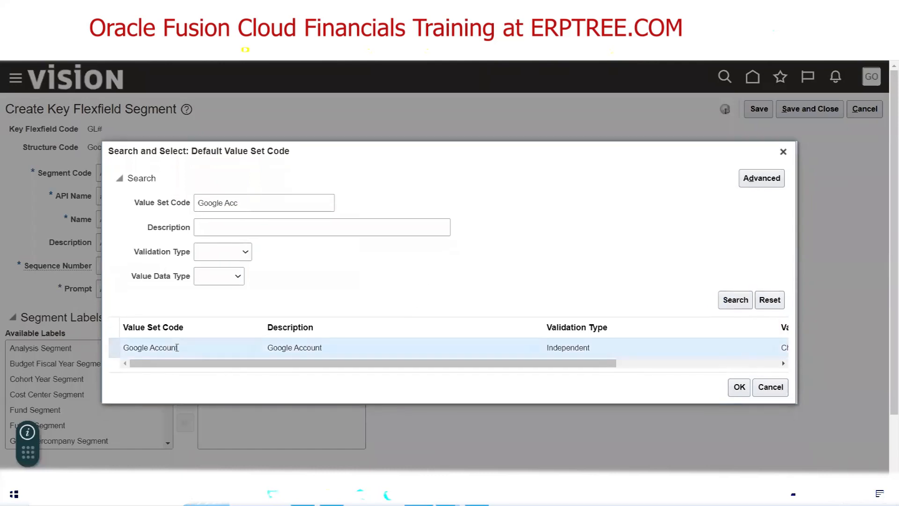
{"action": "left_click", "coordinate": [740, 387]}
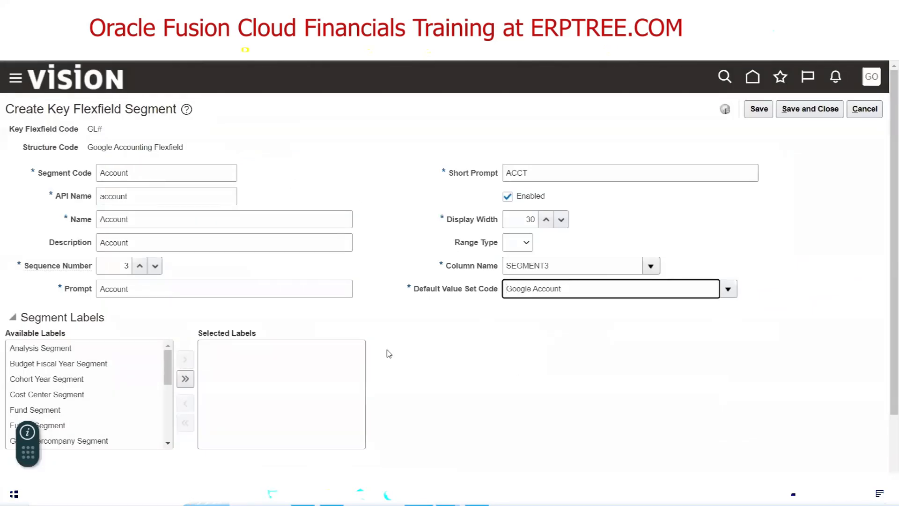
Assign the Natural Account Segment label and save the Account segment
{"action": "left_click_drag", "start_coordinate": [169, 368], "coordinate": [167, 415]}
{"action": "left_click", "coordinate": [74, 385]}
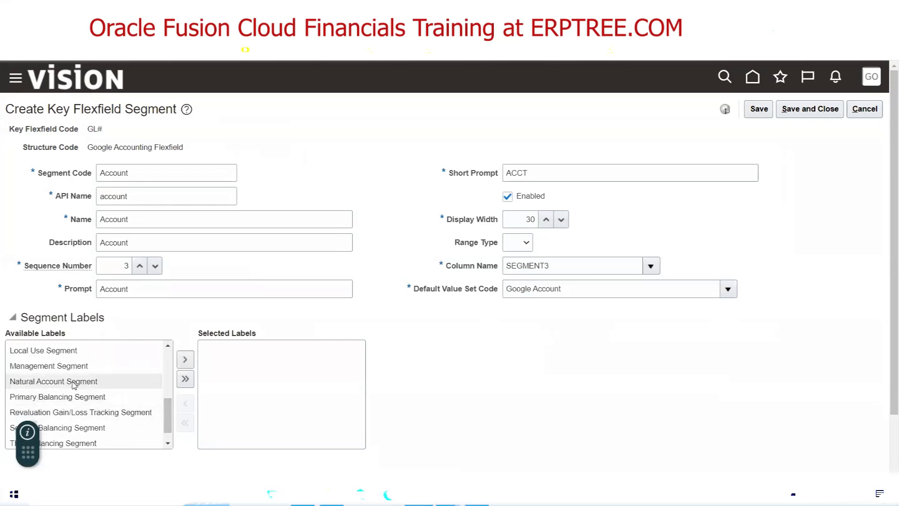
{"action": "double_click", "coordinate": [74, 385]}
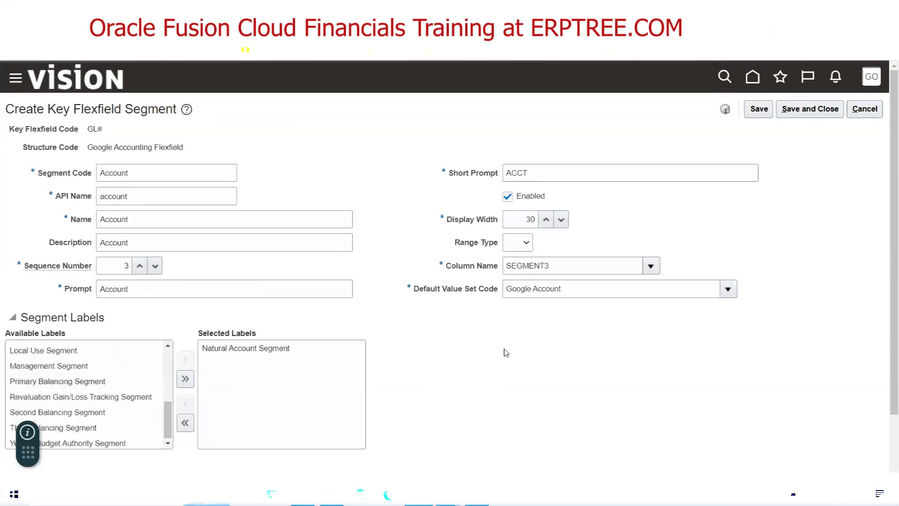
{"action": "left_click", "coordinate": [812, 110]}
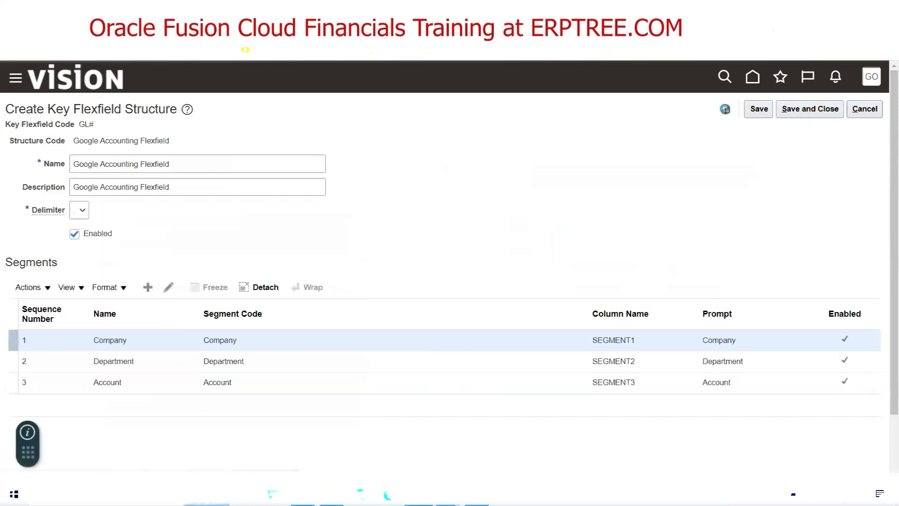
Tick InterCompany in the Excel COA checklist
{"action": "left_click", "coordinate": [332, 494]}
{"action": "left_click", "coordinate": [730, 239]}
{"action": "left_click", "coordinate": [418, 494]}
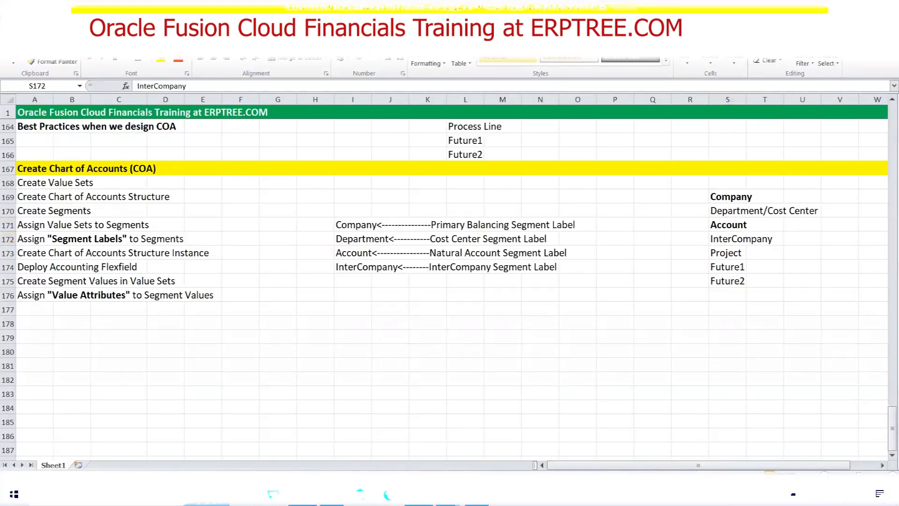
Add a new segment with code, name and description Intercompany and sequence number 4
{"action": "left_click", "coordinate": [148, 288]}
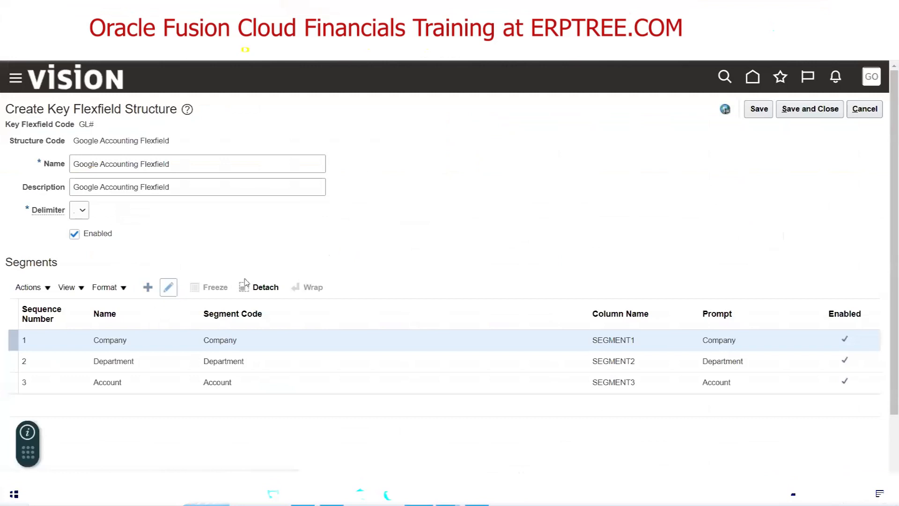
{"action": "left_click", "coordinate": [143, 174]}
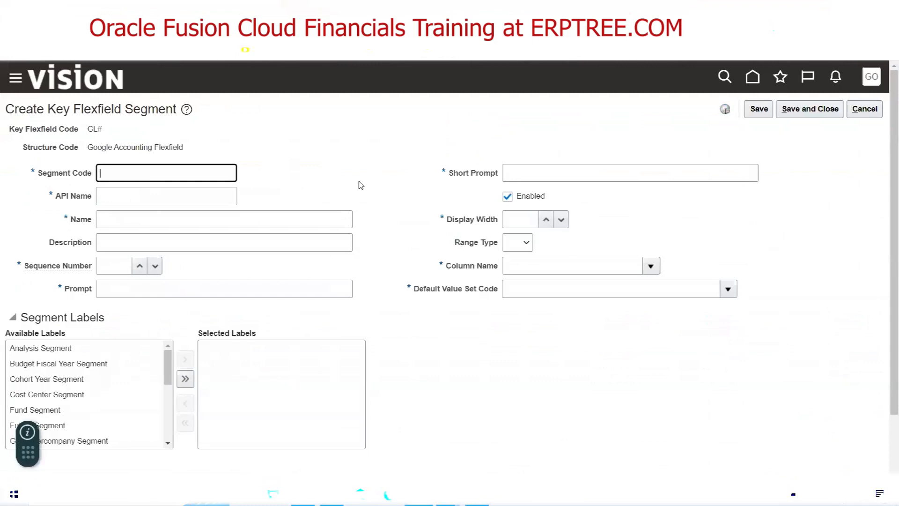
{"action": "type", "text": "Intercompany"}
{"action": "key", "text": "Tab"}
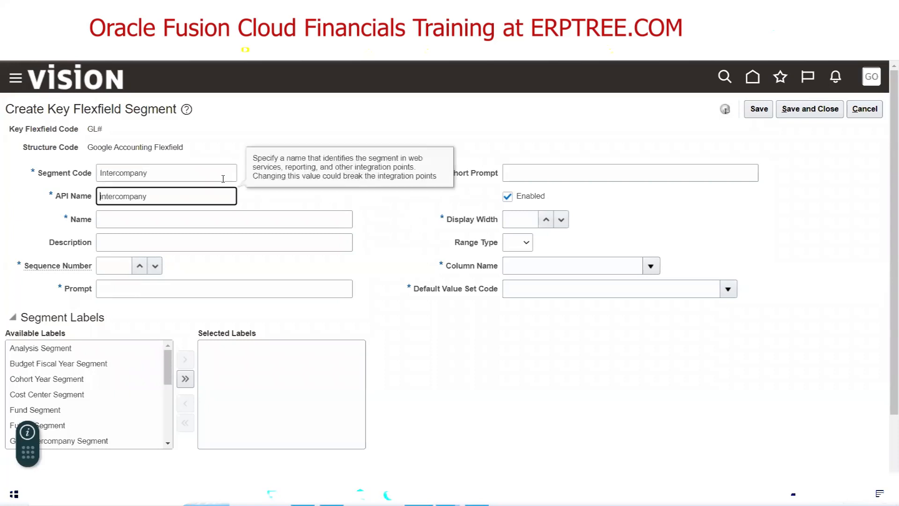
{"action": "double_click", "coordinate": [166, 175]}
{"action": "key", "text": "ctrl+c"}
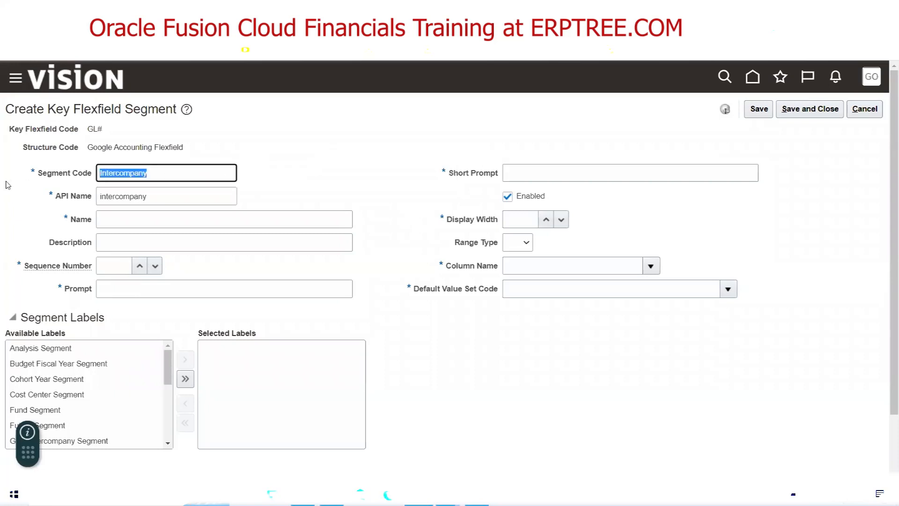
{"action": "left_click", "coordinate": [104, 224]}
{"action": "key", "text": "ctrl+v"}
{"action": "key", "text": "Tab"}
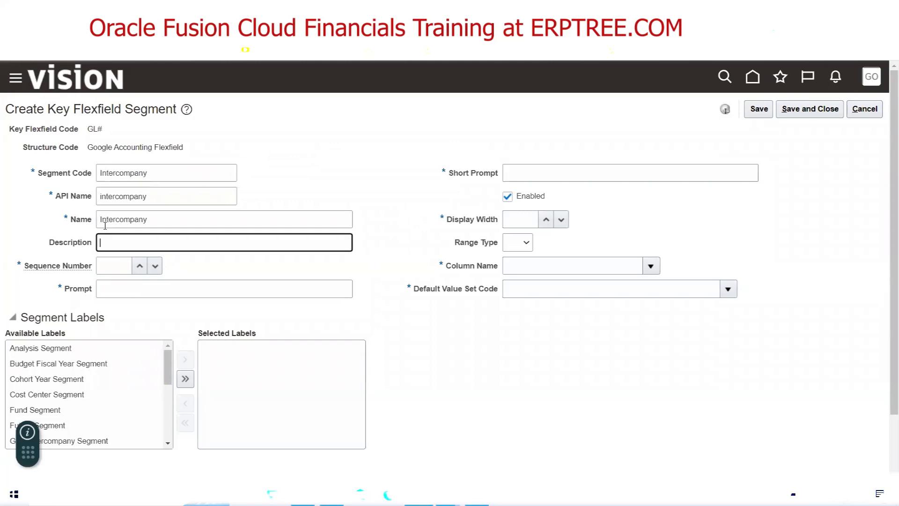
{"action": "key", "text": "ctrl+v"}
{"action": "key", "text": "Tab"}
{"action": "type", "text": "4"}
Set prompt Intercompany, short prompt INTC and display width 30
{"action": "key", "text": "Tab"}
{"action": "key", "text": "ctrl+v"}
{"action": "key", "text": "Tab"}
{"action": "type", "text": "INTC"}
{"action": "key", "text": "Tab"}
{"action": "left_click", "coordinate": [514, 226]}
{"action": "type", "text": "30"}
{"action": "key", "text": "Tab"}
{"action": "key", "text": "Tab"}
{"action": "left_click", "coordinate": [651, 262]}
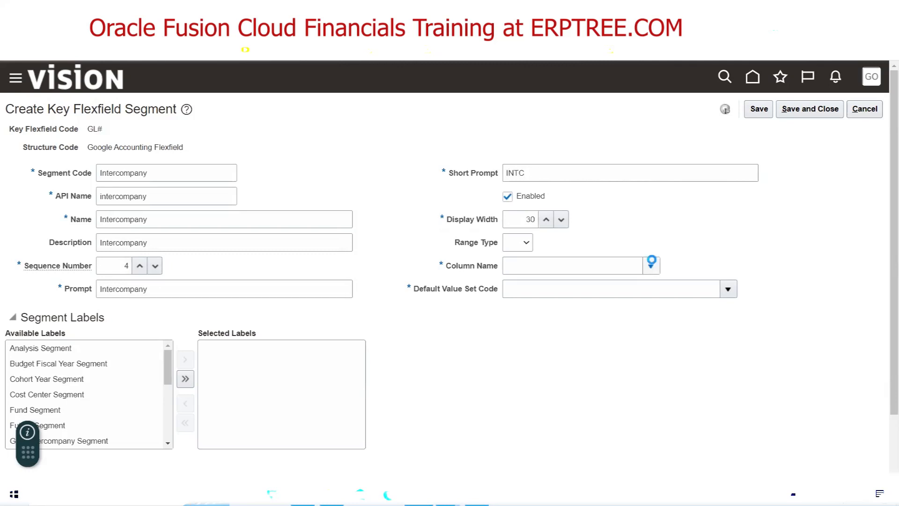
Choose SEGMENT4 as the Intercompany segment's column name
{"action": "left_click", "coordinate": [569, 362]}
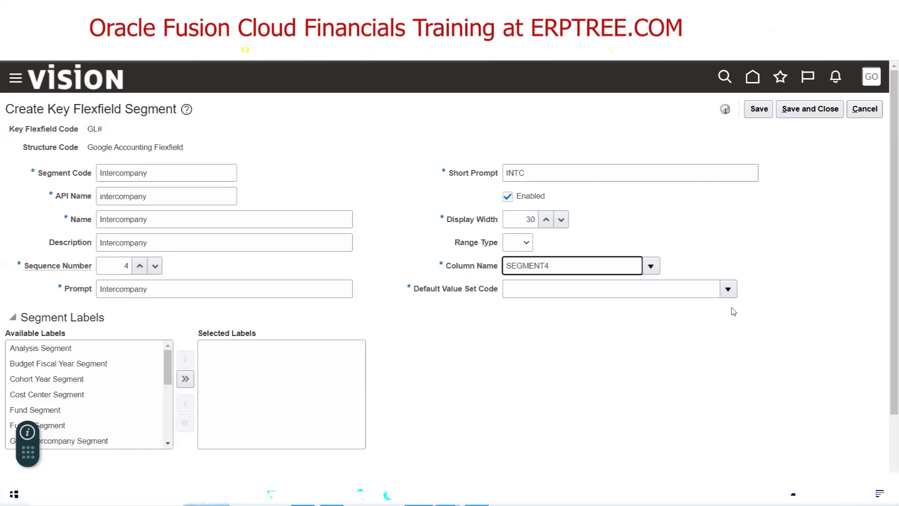
Search for the Google InterCompany value set and make it the default value set
{"action": "left_click", "coordinate": [728, 289]}
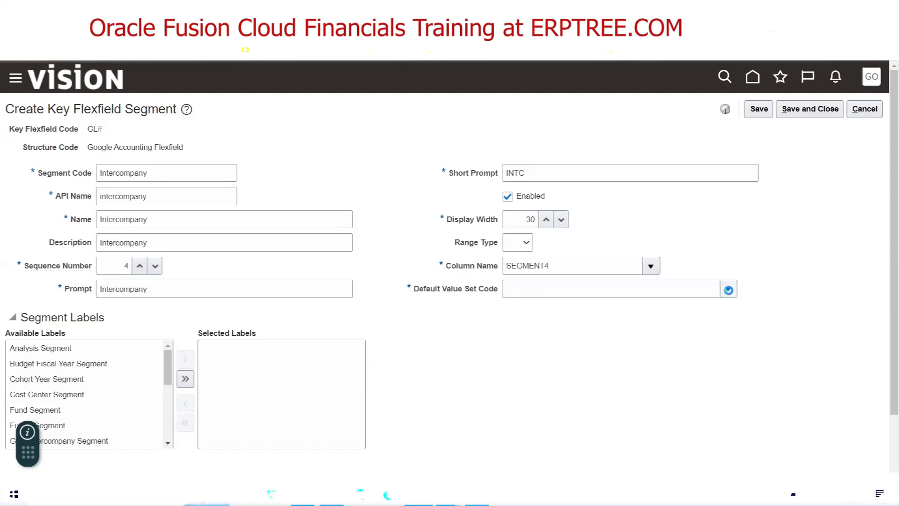
{"action": "left_click", "coordinate": [507, 270]}
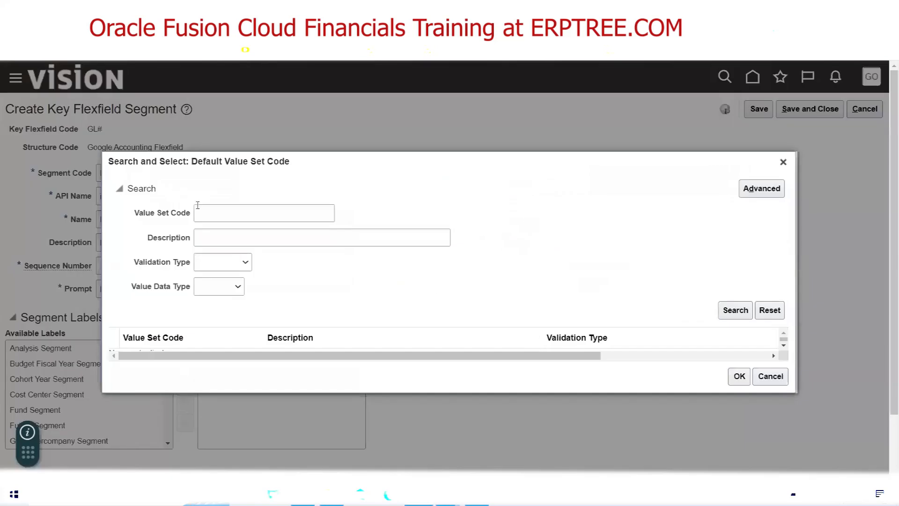
{"action": "left_click", "coordinate": [202, 208]}
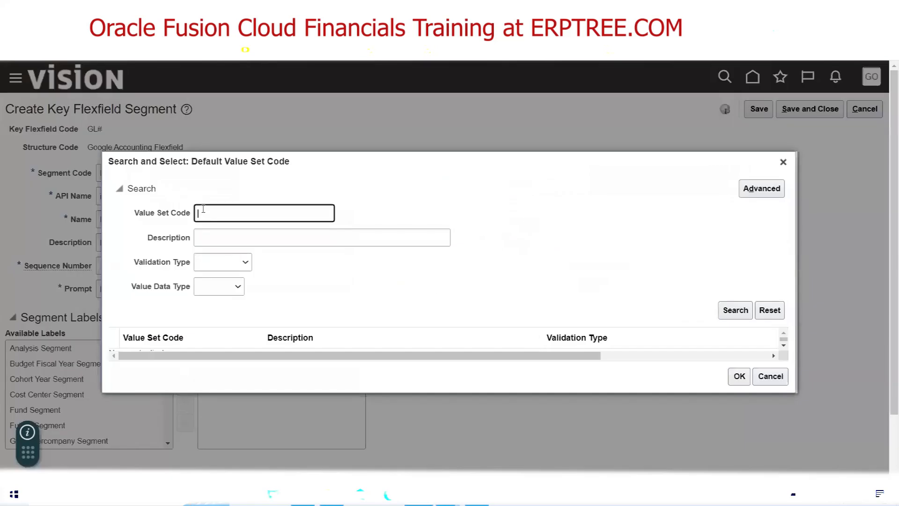
{"action": "type", "text": "Google Inter"}
{"action": "left_click", "coordinate": [736, 311]}
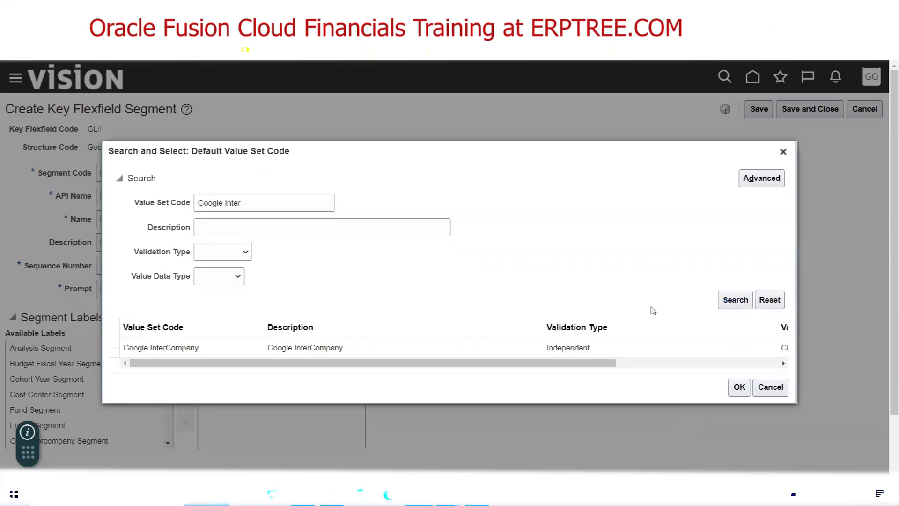
{"action": "left_click", "coordinate": [739, 388]}
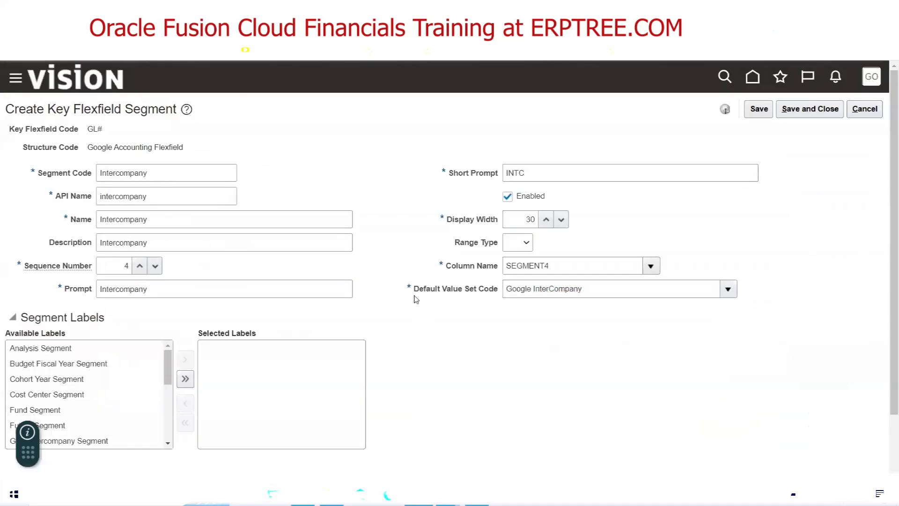
Assign the Intercompany Segment label and save the Intercompany segment
{"action": "scroll", "coordinate": [416, 304], "scroll_direction": "down", "scroll_amount": 2}
{"action": "left_click_drag", "start_coordinate": [167, 300], "coordinate": [167, 327]}
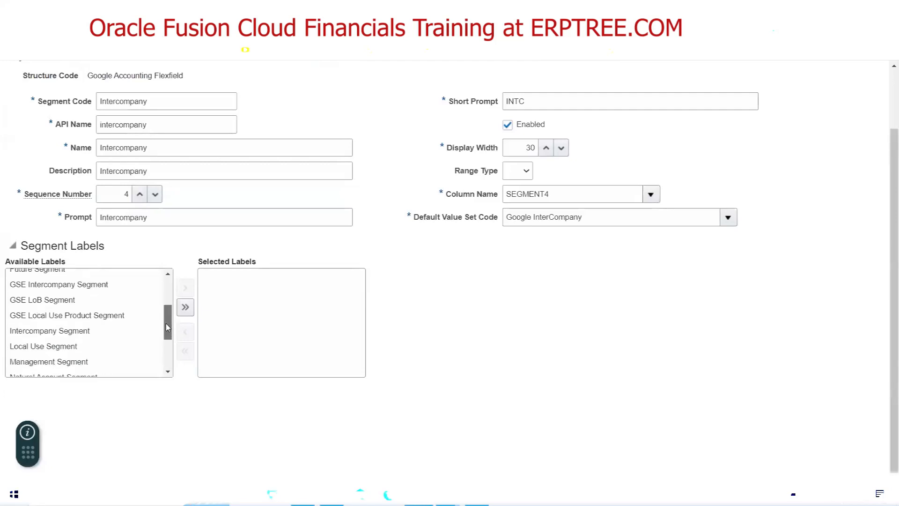
{"action": "left_click", "coordinate": [52, 333]}
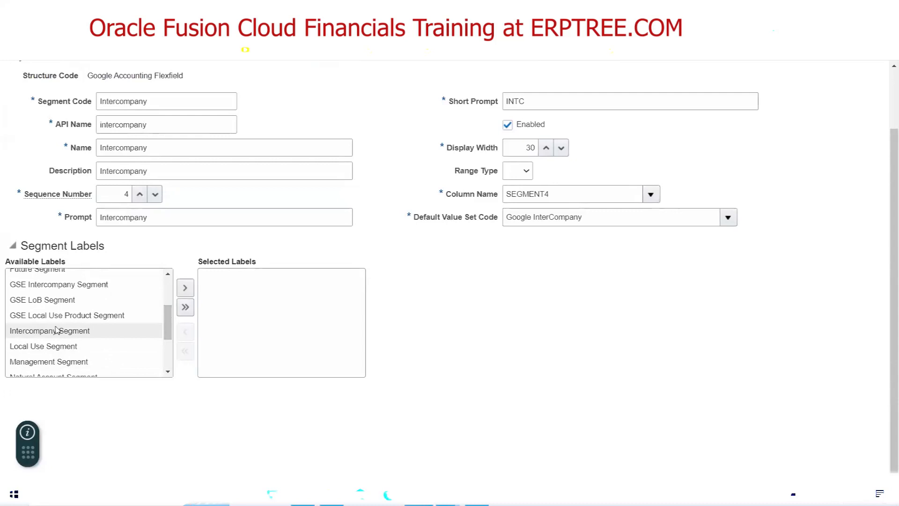
{"action": "double_click", "coordinate": [55, 330]}
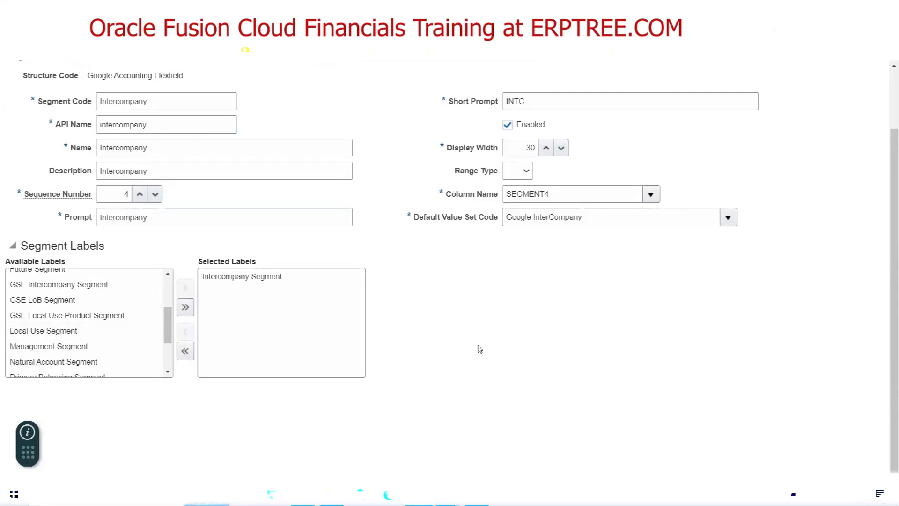
{"action": "scroll", "coordinate": [479, 349], "scroll_direction": "up", "scroll_amount": 2}
{"action": "left_click", "coordinate": [815, 108]}
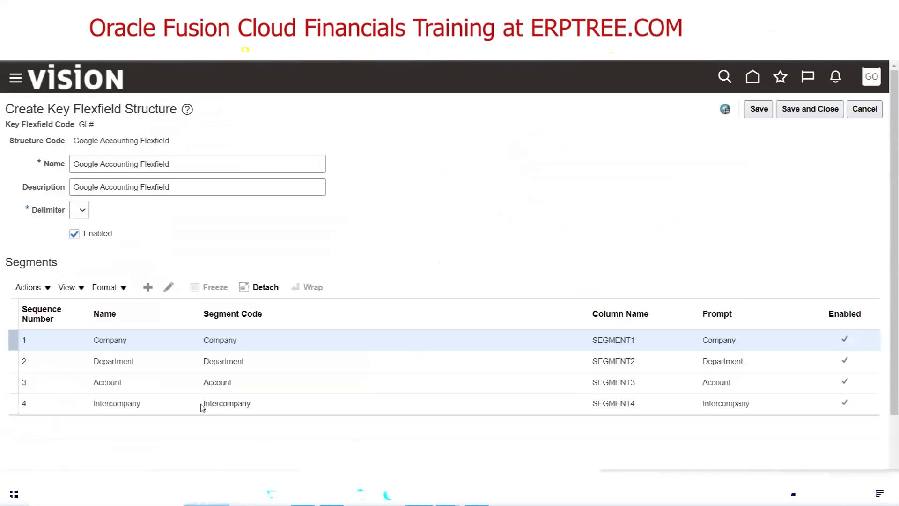
{"action": "left_click", "coordinate": [302, 494]}
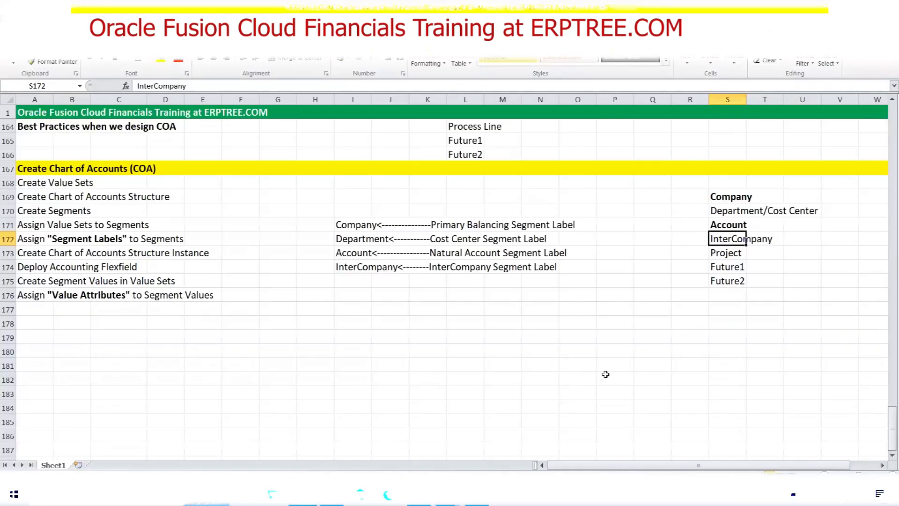
{"action": "left_click", "coordinate": [727, 252]}
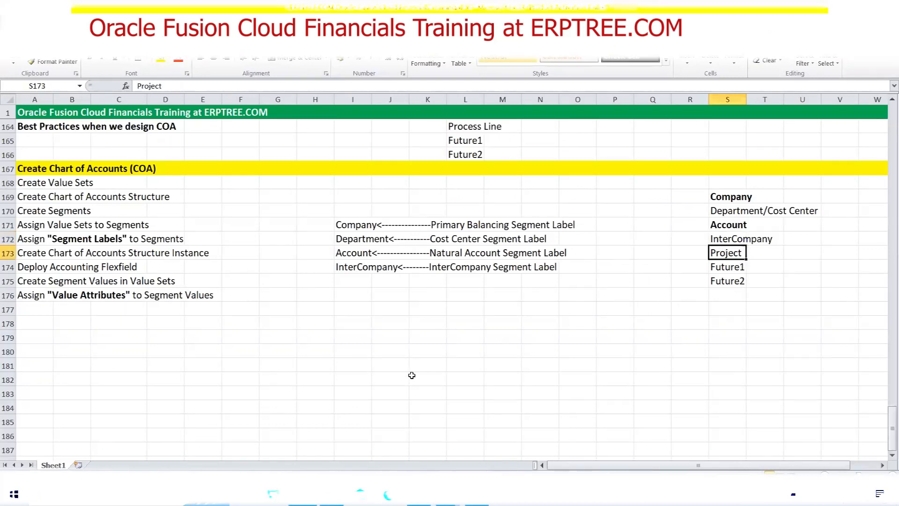
{"action": "left_click", "coordinate": [418, 495]}
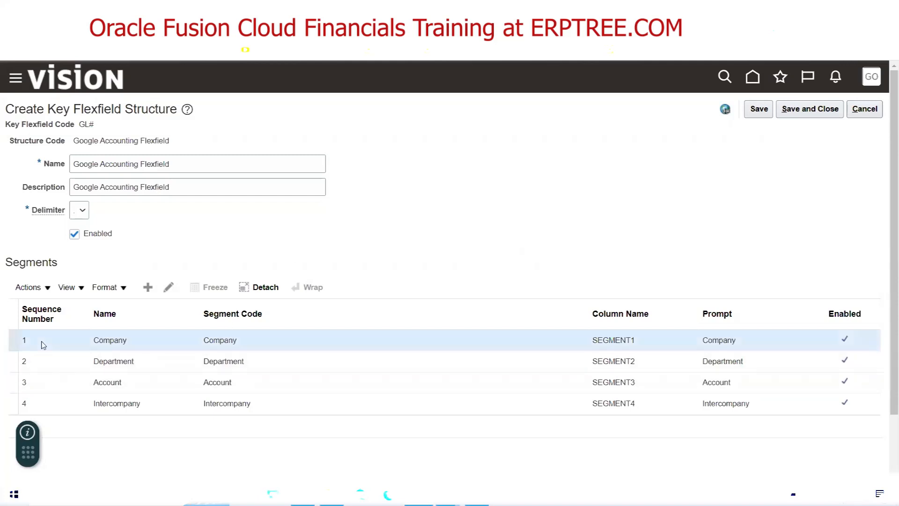
{"action": "left_click", "coordinate": [168, 288]}
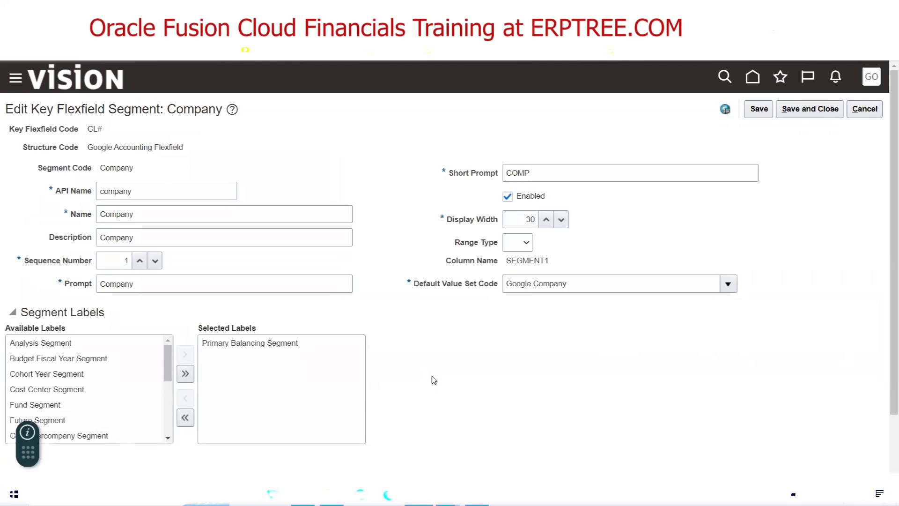
{"action": "left_click", "coordinate": [864, 109]}
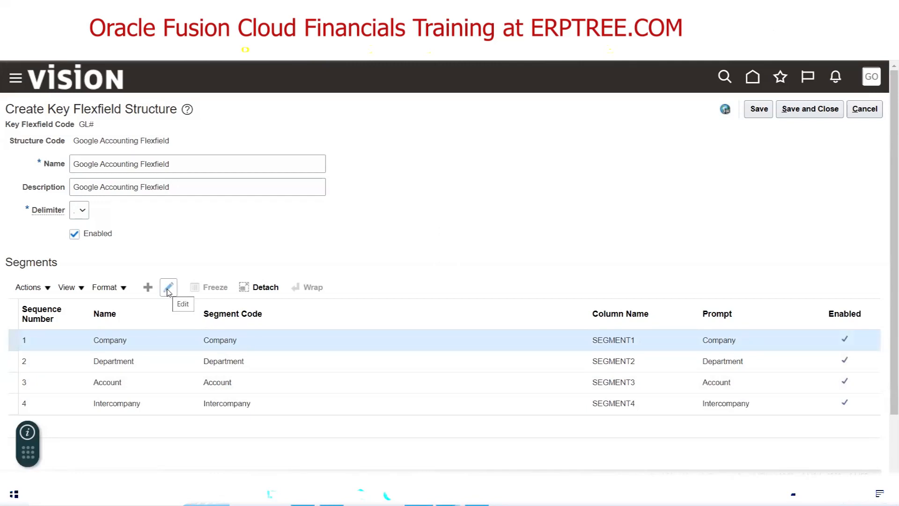
{"action": "left_click", "coordinate": [168, 289]}
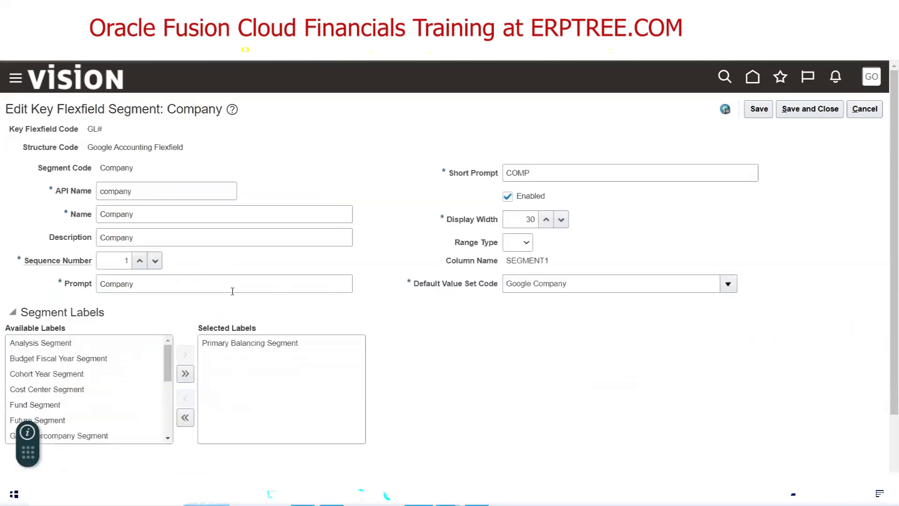
{"action": "double_click", "coordinate": [114, 168]}
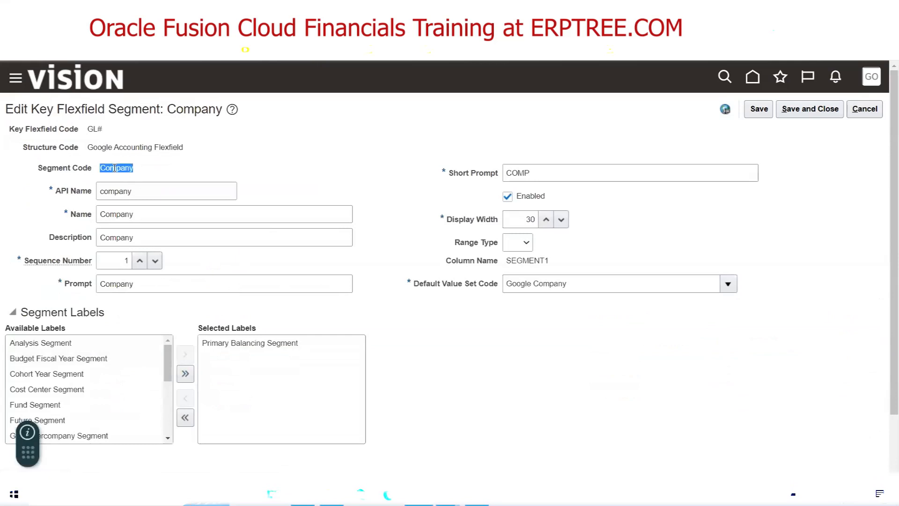
{"action": "double_click", "coordinate": [137, 190]}
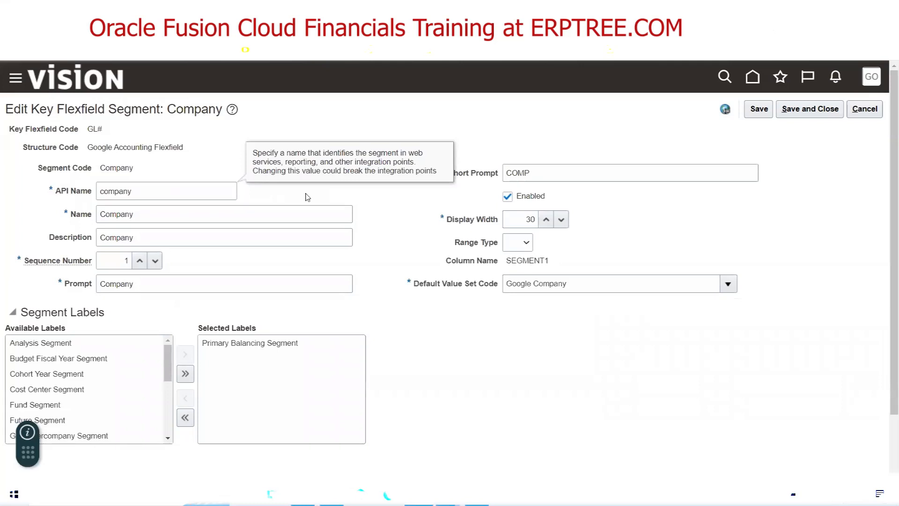
{"action": "left_click_drag", "start_coordinate": [138, 193], "coordinate": [97, 199]}
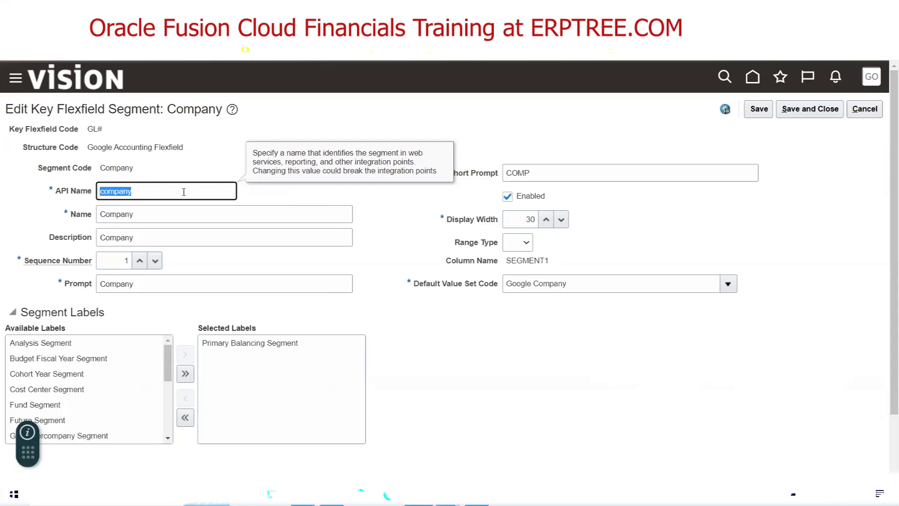
{"action": "left_click", "coordinate": [103, 191]}
{"action": "key", "text": "BackSpace"}
{"action": "type", "text": "C"}
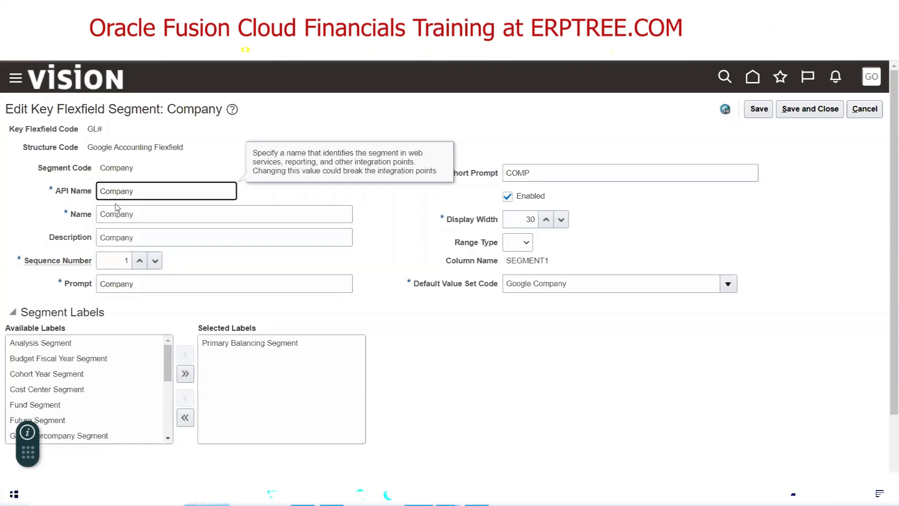
{"action": "key", "text": "BackSpace"}
{"action": "type", "text": "c"}
{"action": "left_click", "coordinate": [285, 196]}
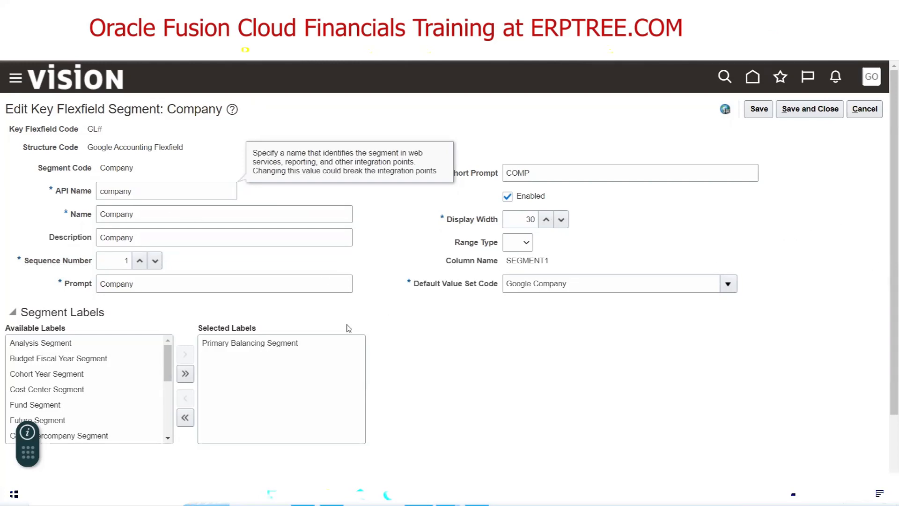
{"action": "triple_click", "coordinate": [54, 312]}
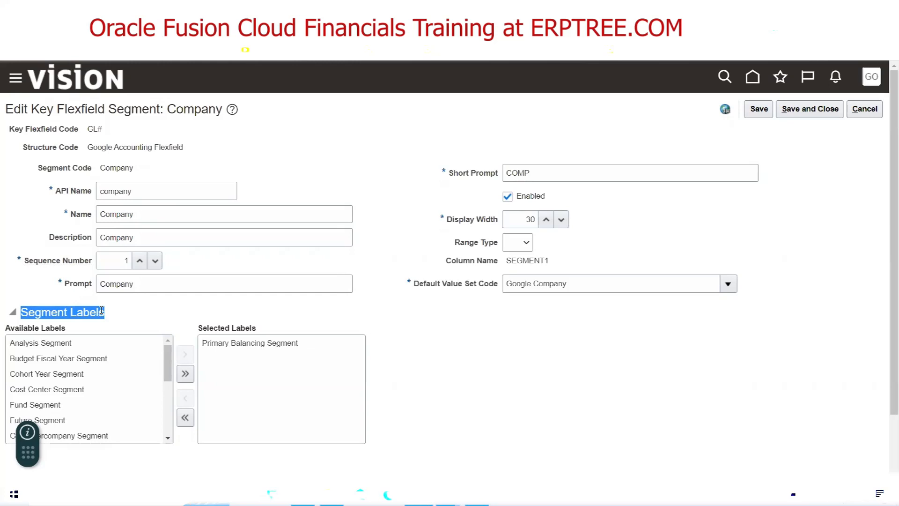
{"action": "left_click", "coordinate": [79, 289]}
{"action": "double_click", "coordinate": [78, 286]}
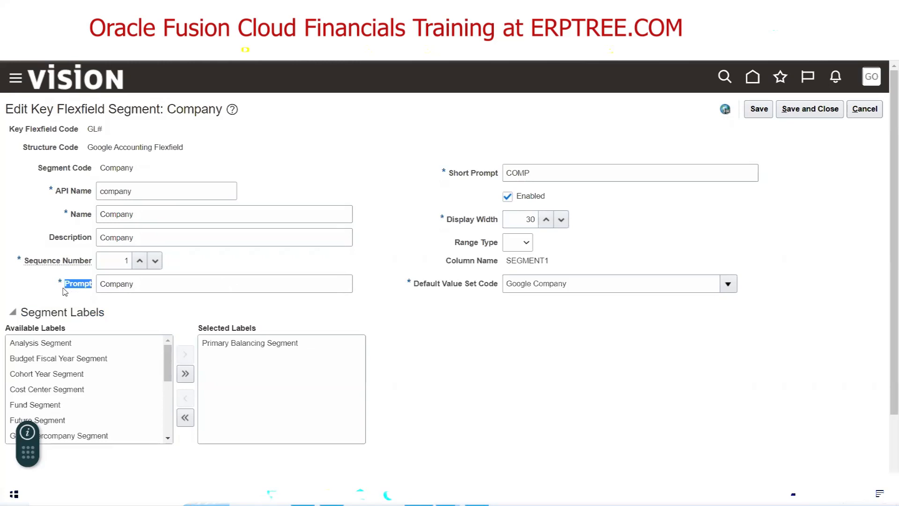
{"action": "left_click", "coordinate": [350, 154]}
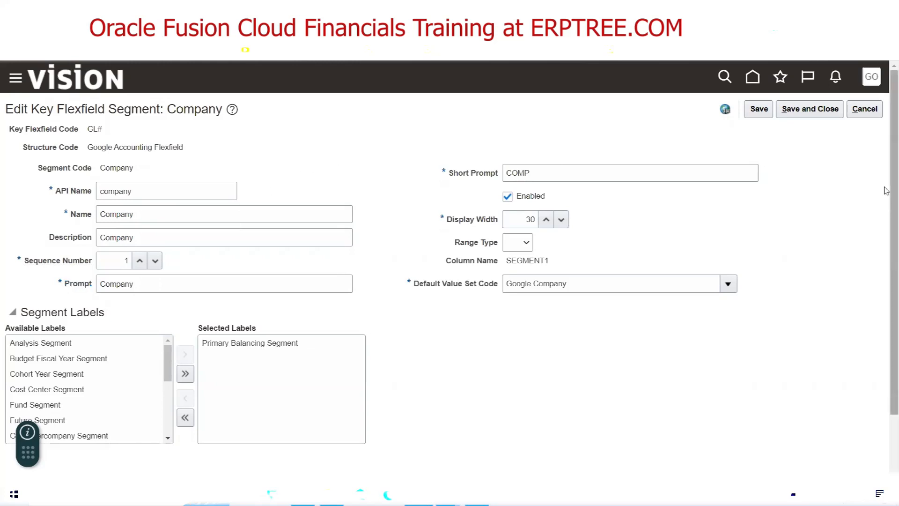
{"action": "left_click", "coordinate": [869, 114]}
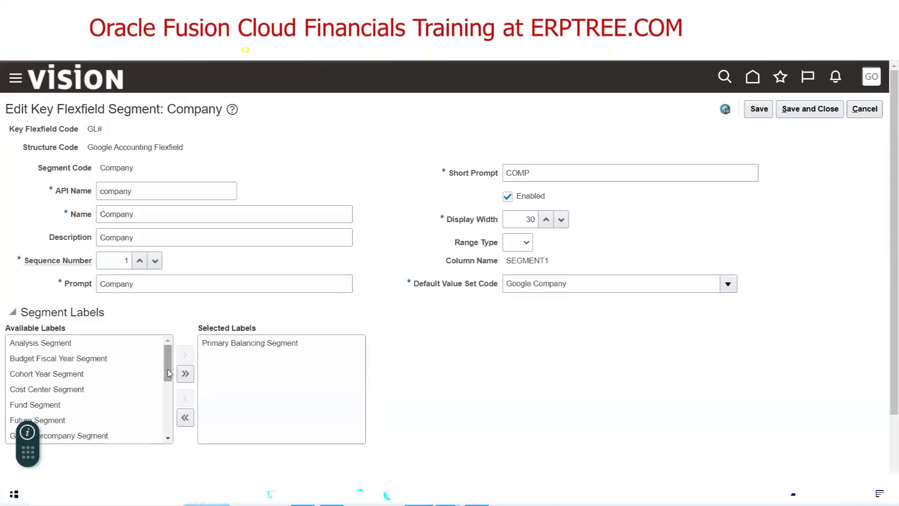
{"action": "left_click", "coordinate": [80, 361]}
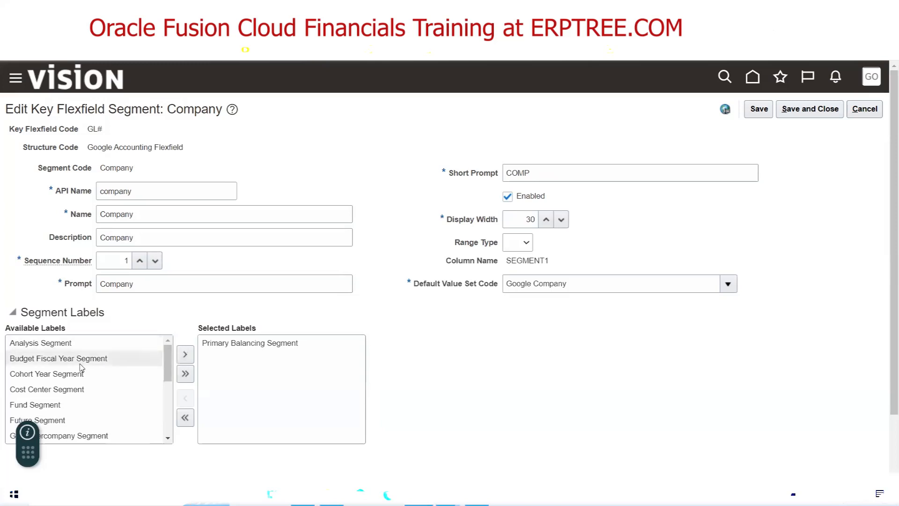
{"action": "left_click", "coordinate": [81, 392], "text": "ctrl"}
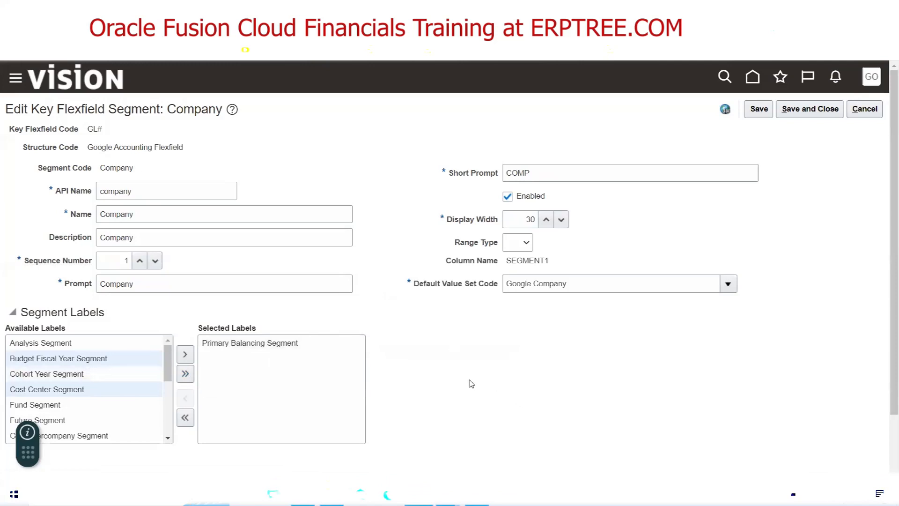
{"action": "left_click", "coordinate": [866, 109]}
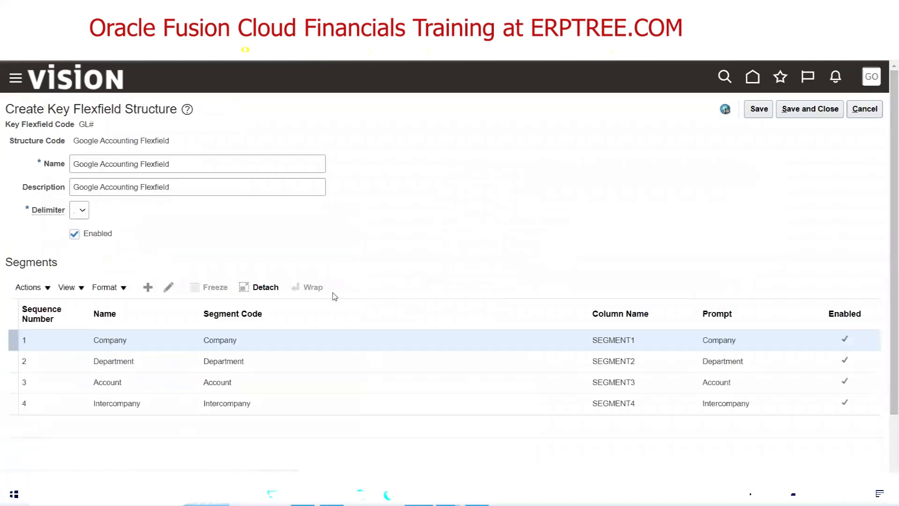
Add a new segment with code, name and description Project
{"action": "key", "text": "alt+Tab"}
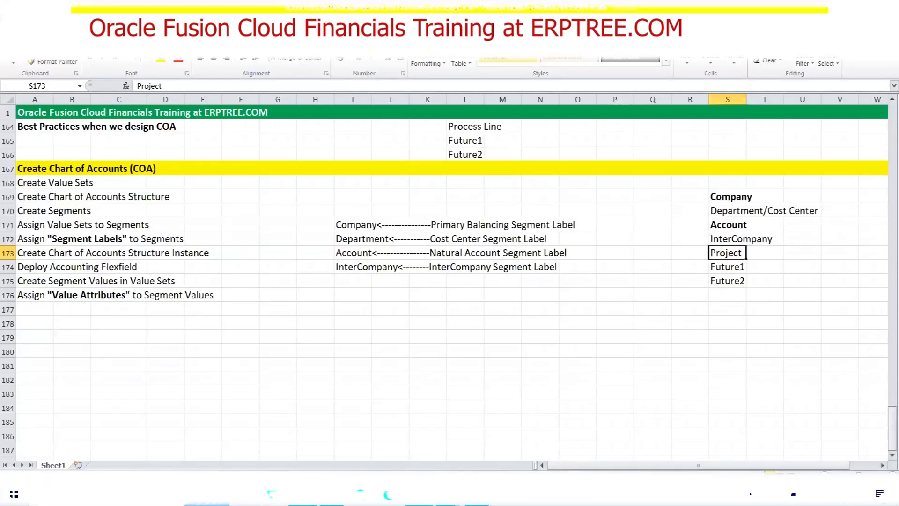
{"action": "key", "text": "alt+Tab"}
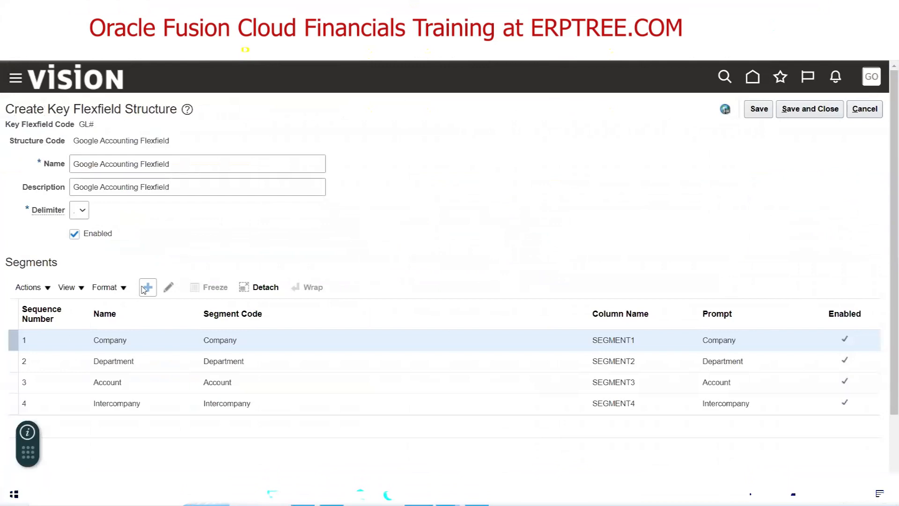
{"action": "left_click", "coordinate": [168, 288]}
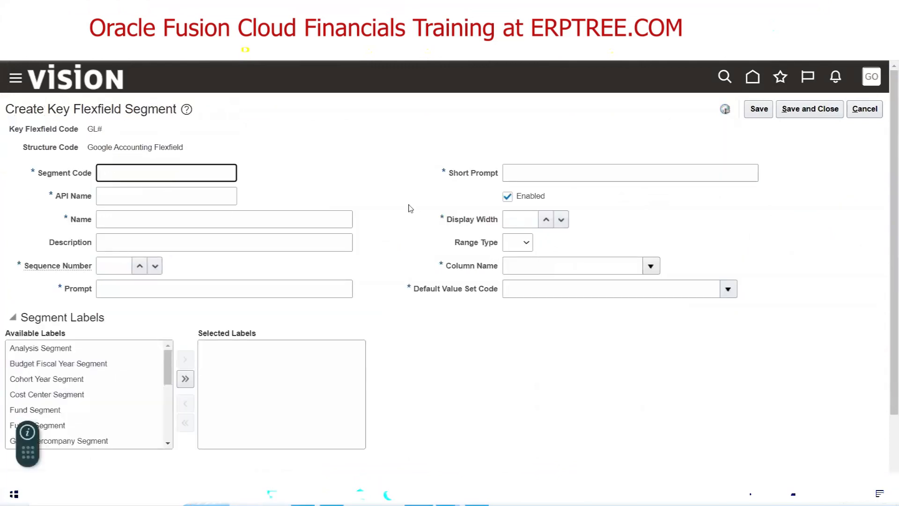
{"action": "type", "text": "Project"}
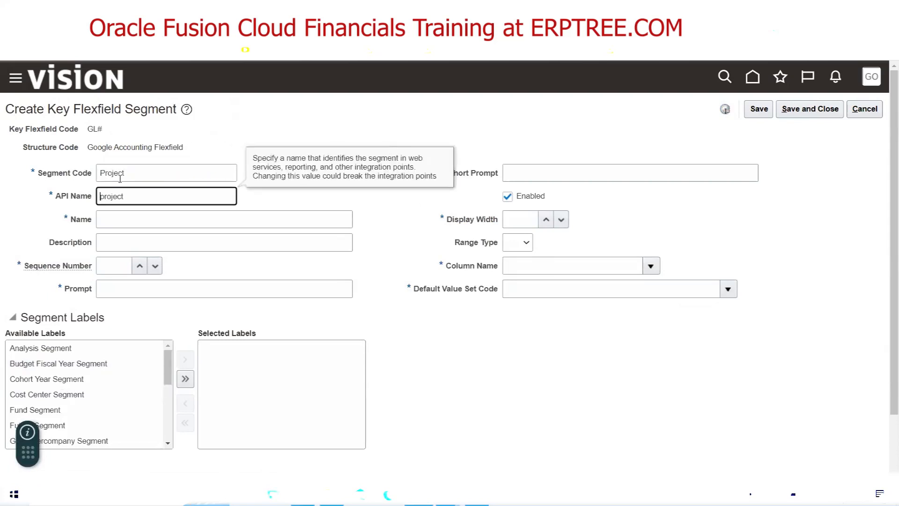
{"action": "left_click_drag", "start_coordinate": [137, 171], "coordinate": [28, 175]}
{"action": "key", "text": "ctrl+c"}
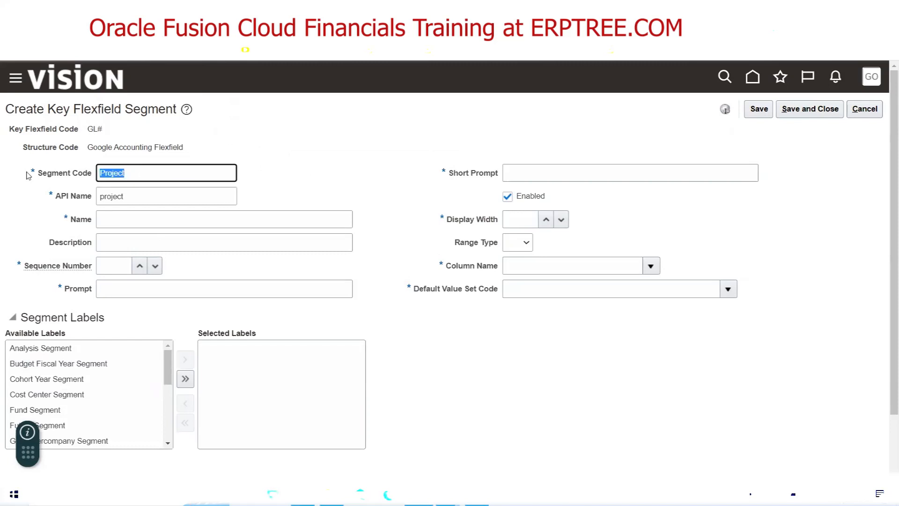
{"action": "left_click", "coordinate": [126, 217]}
{"action": "key", "text": "ctrl+v"}
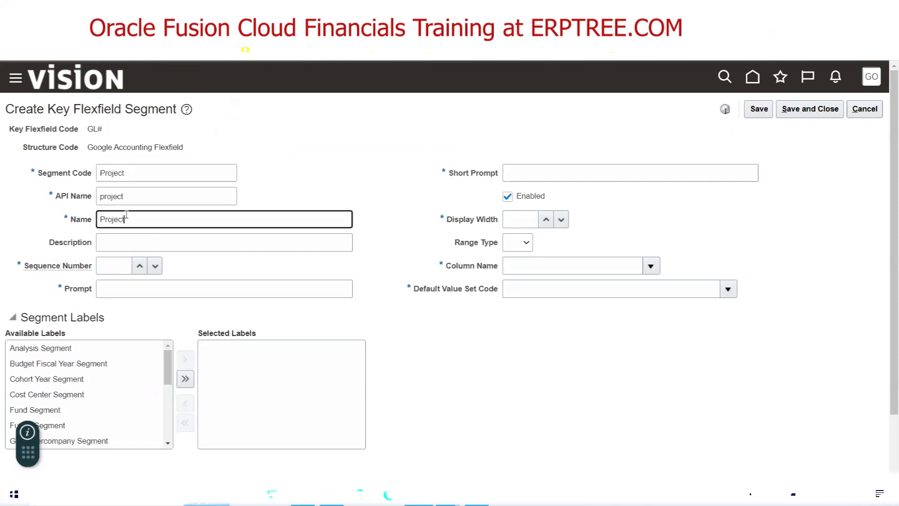
{"action": "key", "text": "Tab"}
{"action": "key", "text": "ctrl+v"}
{"action": "key", "text": "Tab"}
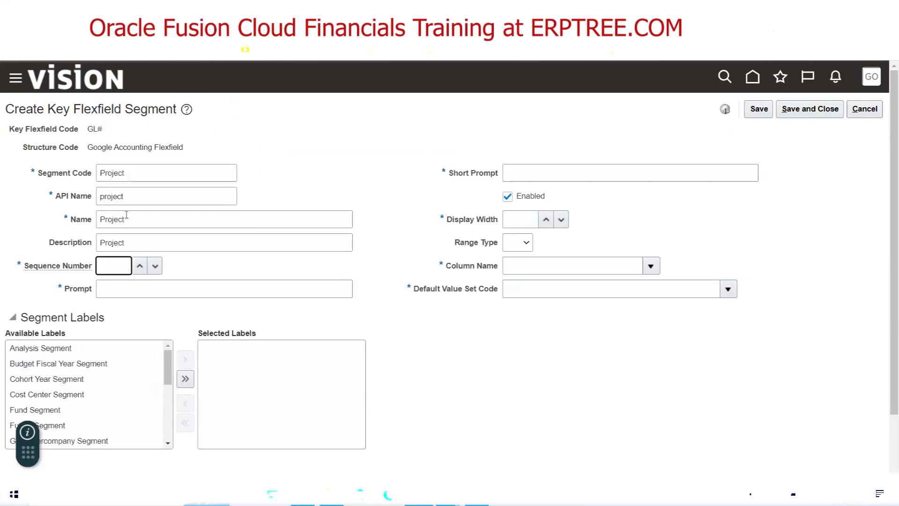
{"action": "key", "text": "alt+Tab"}
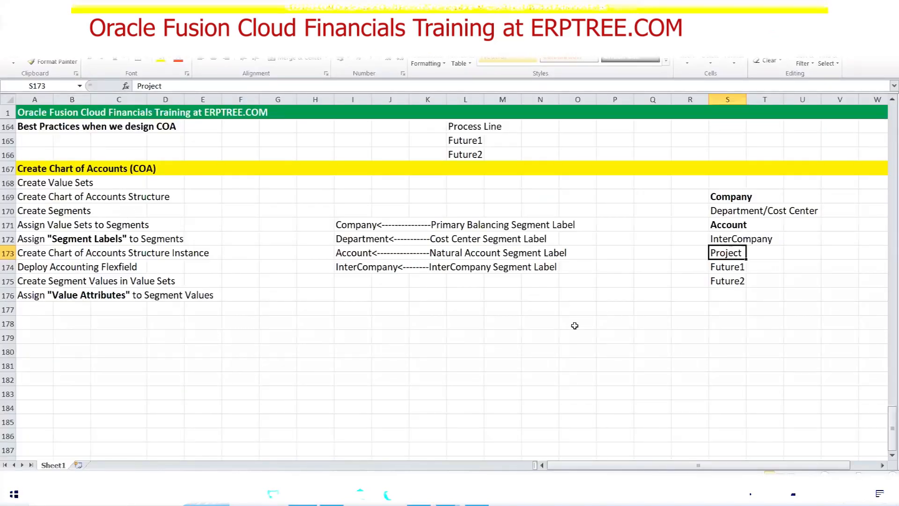
{"action": "key", "text": "alt+Tab"}
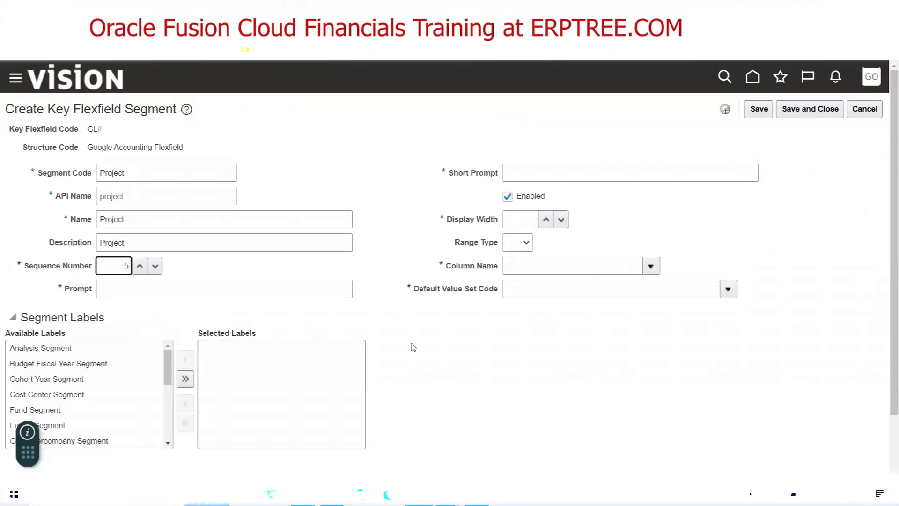
Set prompt Project, short prompt PRJT and column SEGMENT5
{"action": "key", "text": "Tab"}
{"action": "type", "text": "Project"}
{"action": "left_click", "coordinate": [545, 176]}
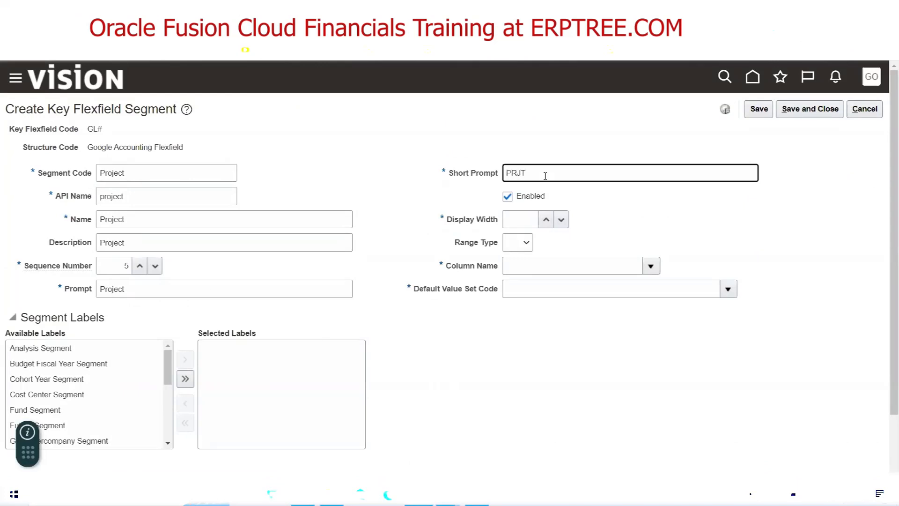
{"action": "type", "text": "PRJT"}
{"action": "key", "text": "Tab"}
{"action": "key", "text": "Tab"}
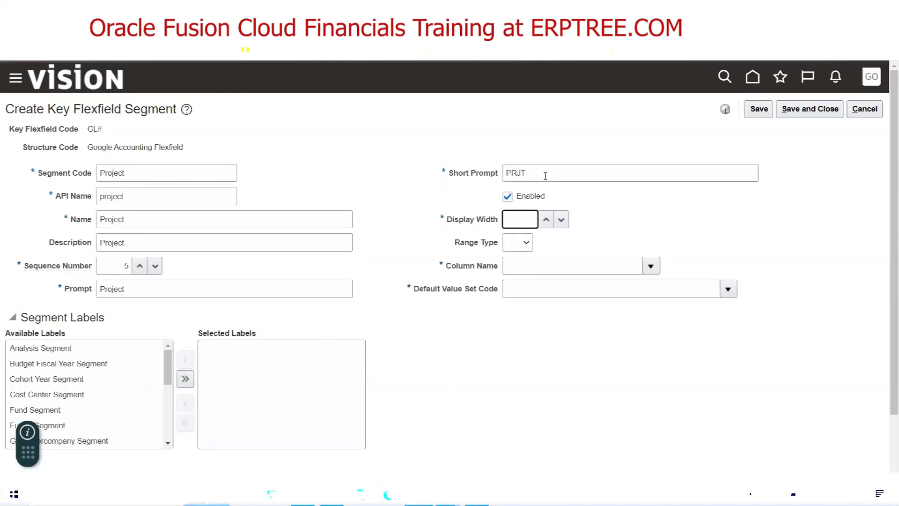
{"action": "left_click", "coordinate": [650, 266]}
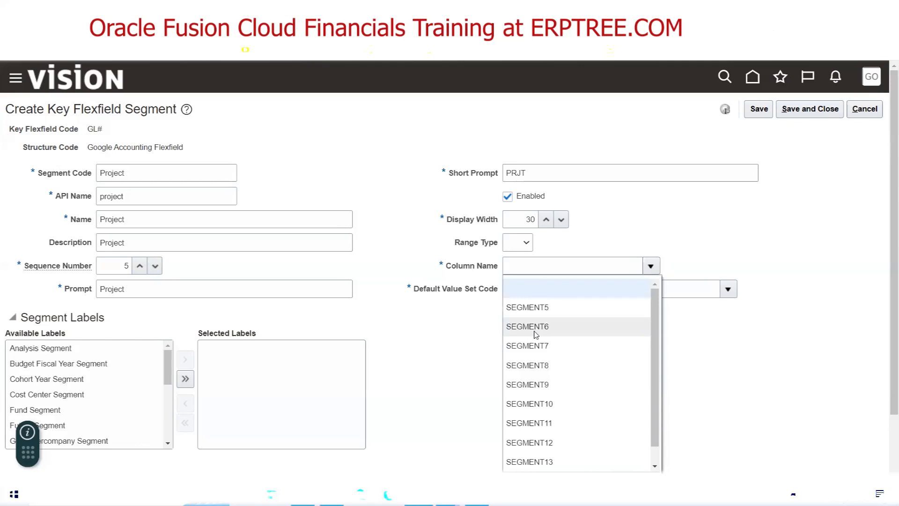
{"action": "left_click", "coordinate": [531, 308]}
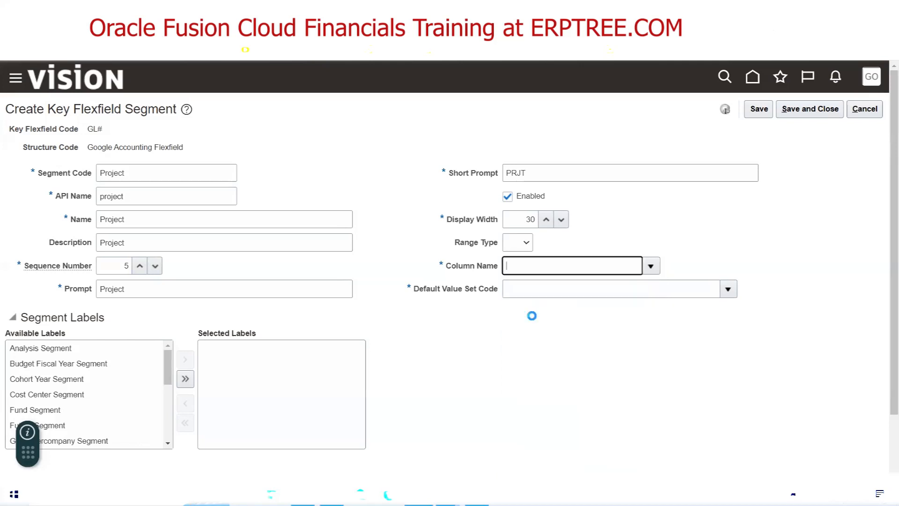
{"action": "left_click", "coordinate": [727, 288]}
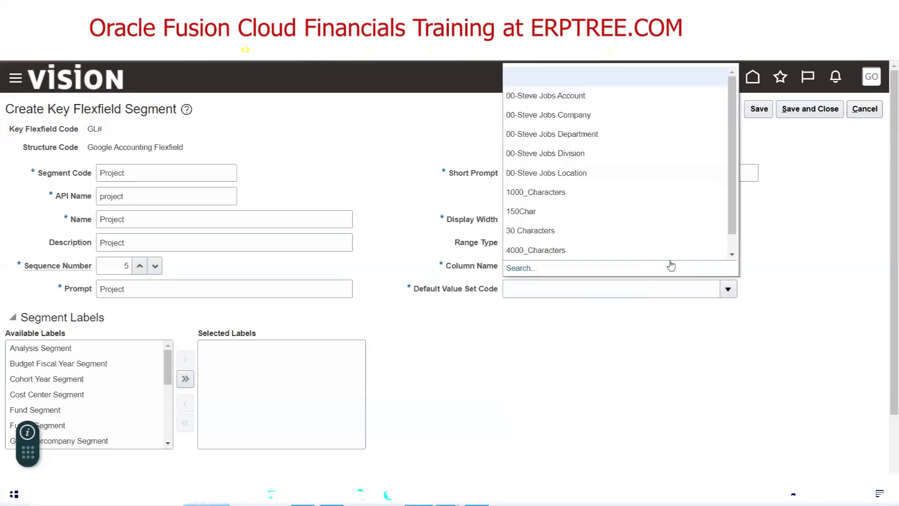
Search for Google Project, set it as the default value set, and save the Project segment
{"action": "left_click", "coordinate": [521, 268]}
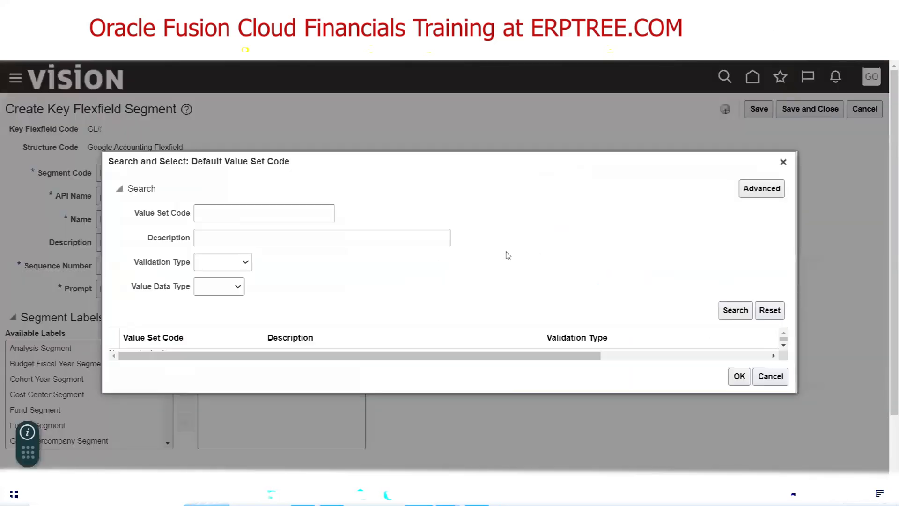
{"action": "left_click", "coordinate": [266, 214]}
{"action": "type", "text": "Google Project"}
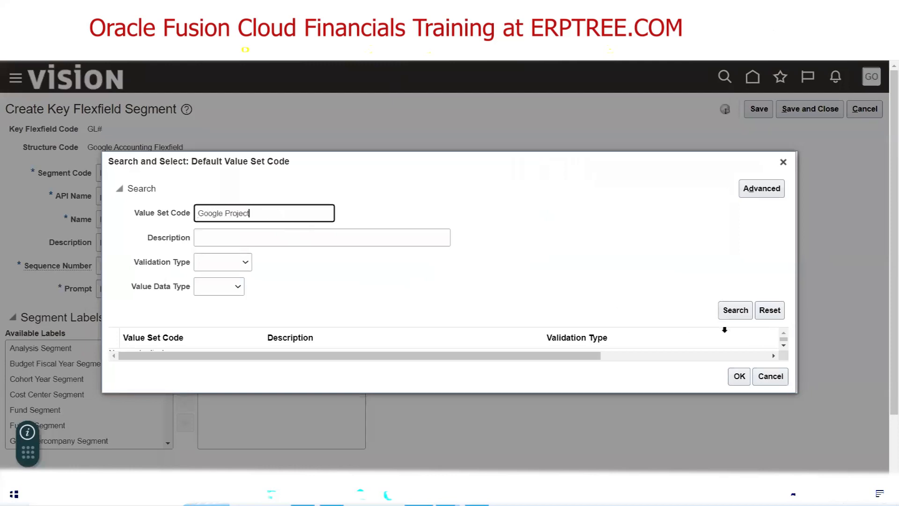
{"action": "left_click", "coordinate": [735, 310]}
{"action": "left_click", "coordinate": [164, 347]}
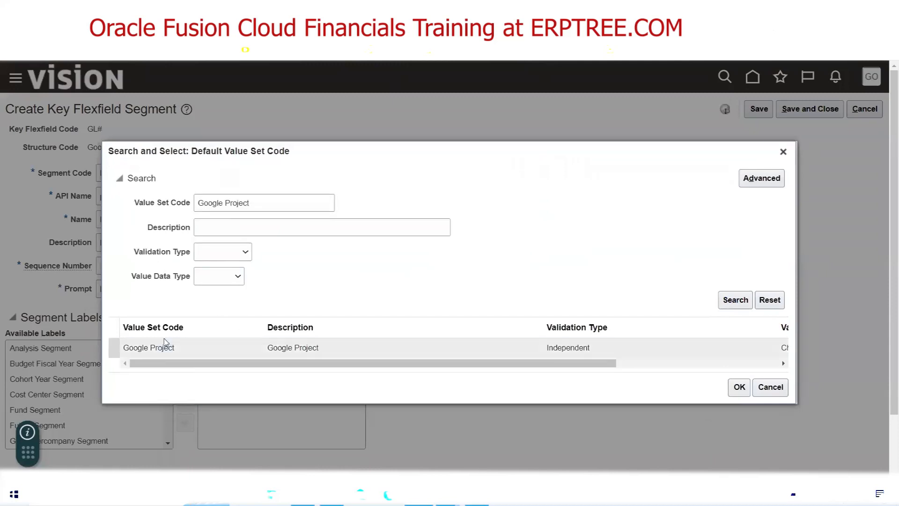
{"action": "left_click", "coordinate": [739, 387]}
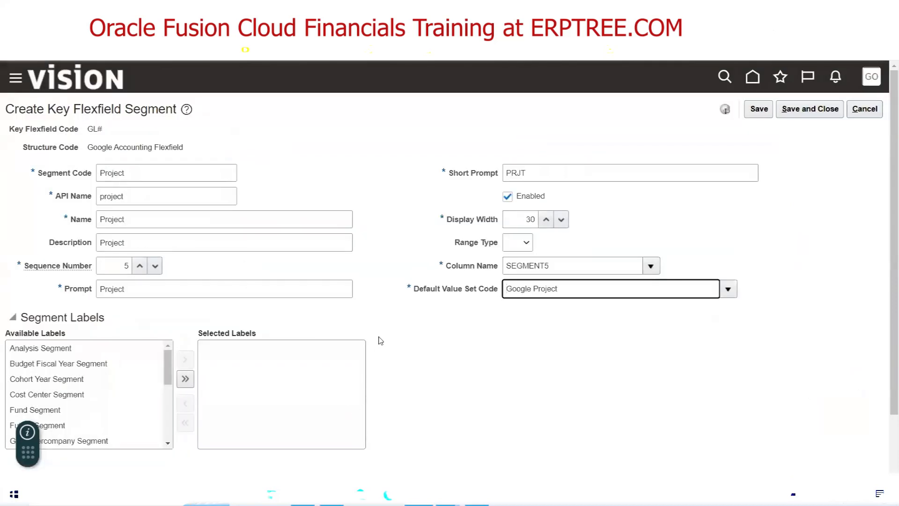
{"action": "left_click", "coordinate": [809, 110]}
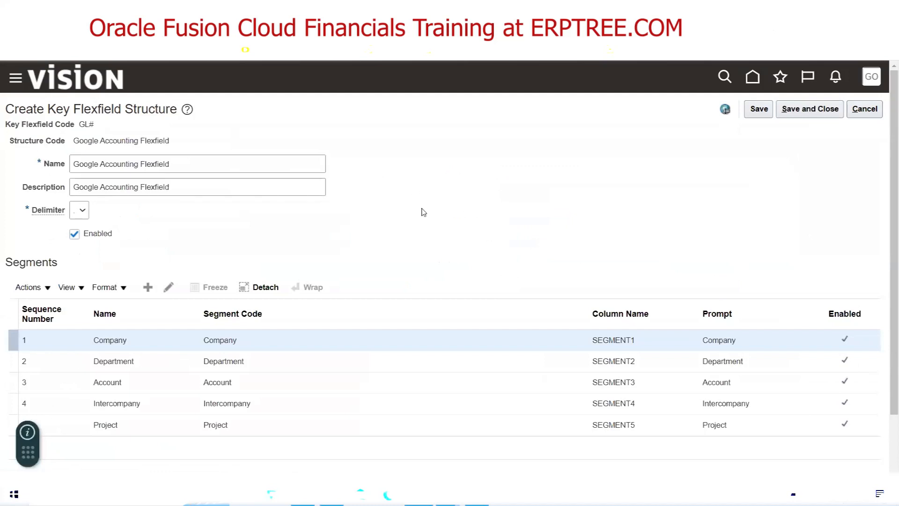
Look up the Future1 segment details in the Excel COA checklist
{"action": "left_click", "coordinate": [304, 494]}
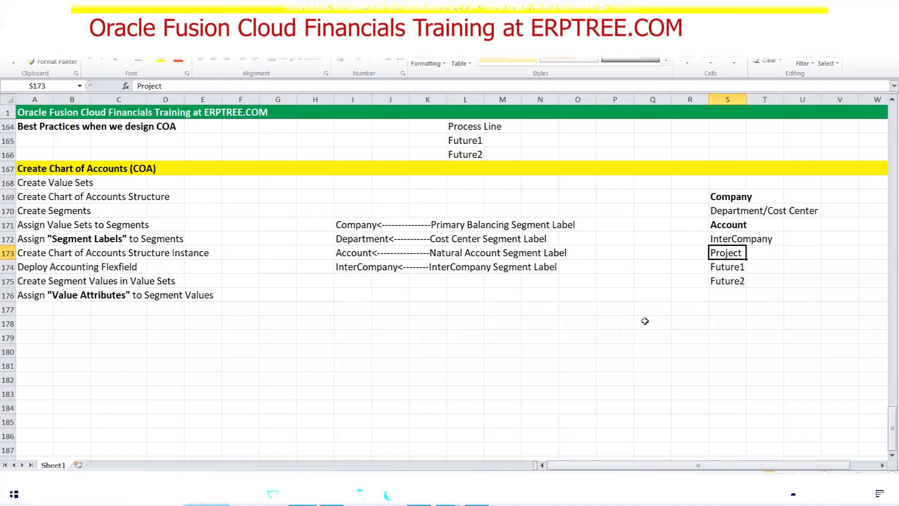
{"action": "left_click", "coordinate": [723, 268]}
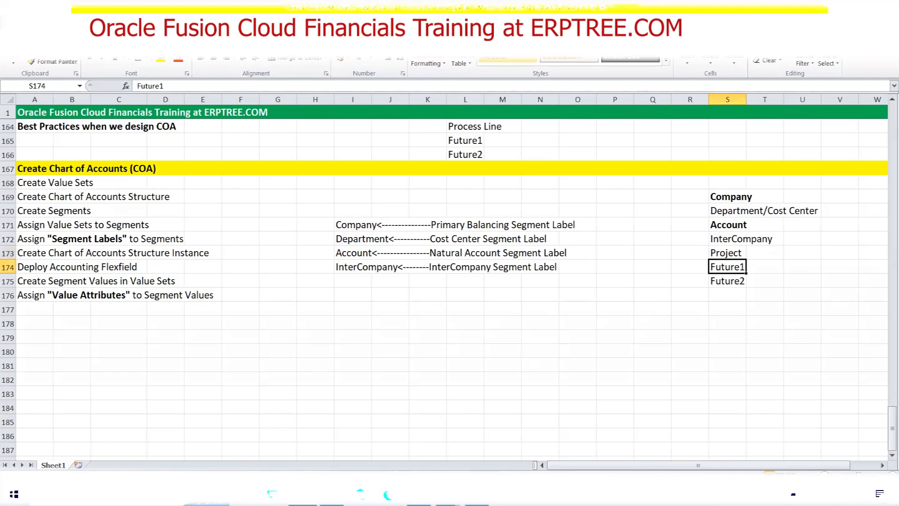
{"action": "left_click", "coordinate": [418, 495]}
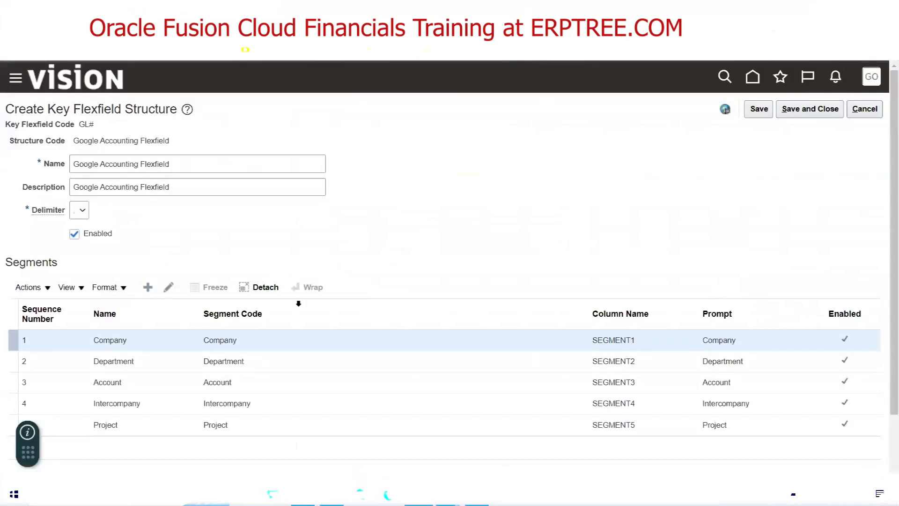
Add a new segment with code, name and description Future1
{"action": "left_click", "coordinate": [176, 171]}
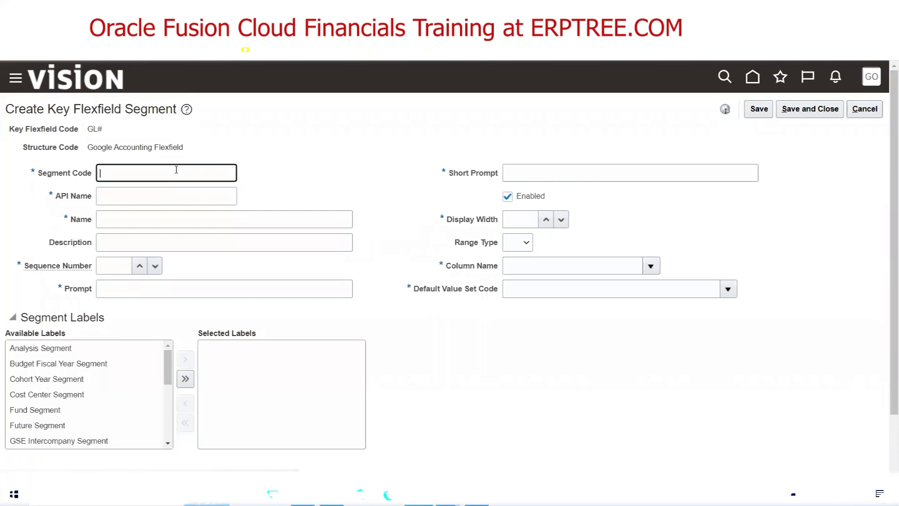
{"action": "type", "text": "Future"}
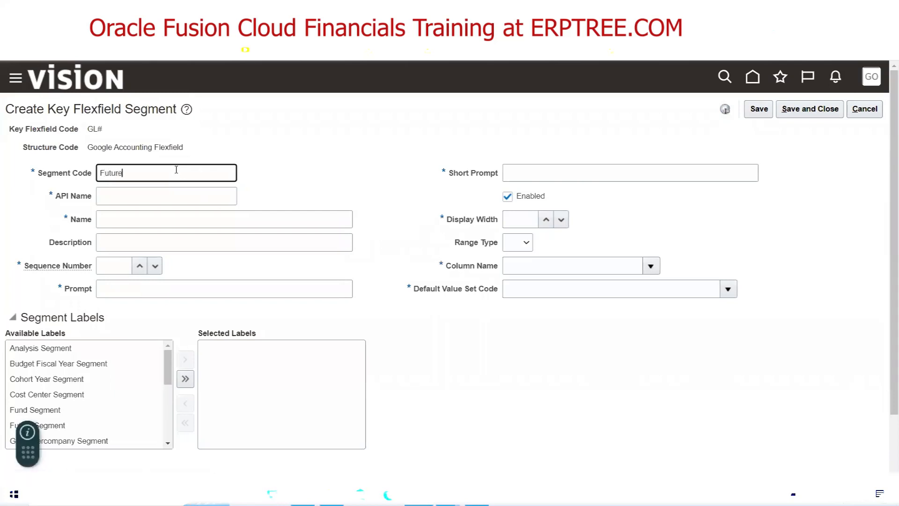
{"action": "key", "text": "Tab"}
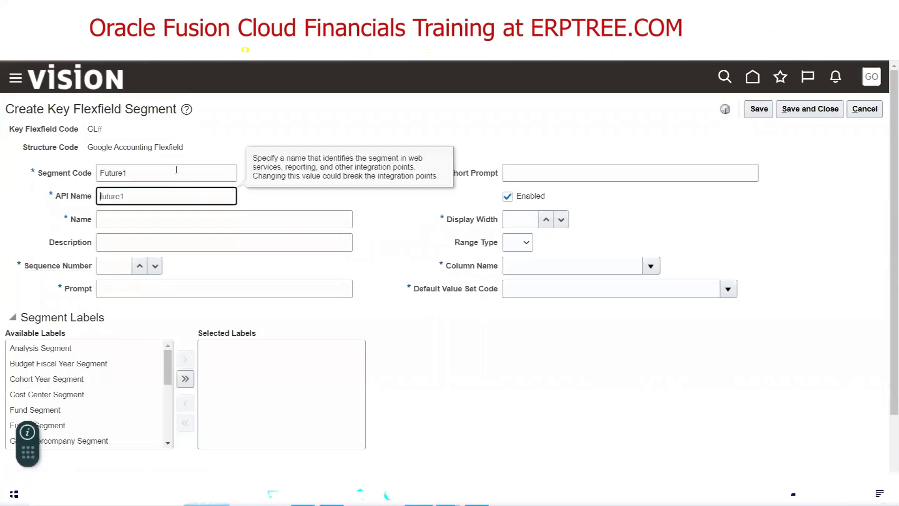
{"action": "key", "text": "shift+Tab"}
{"action": "key", "text": "ctrl+c"}
{"action": "left_click", "coordinate": [134, 221]}
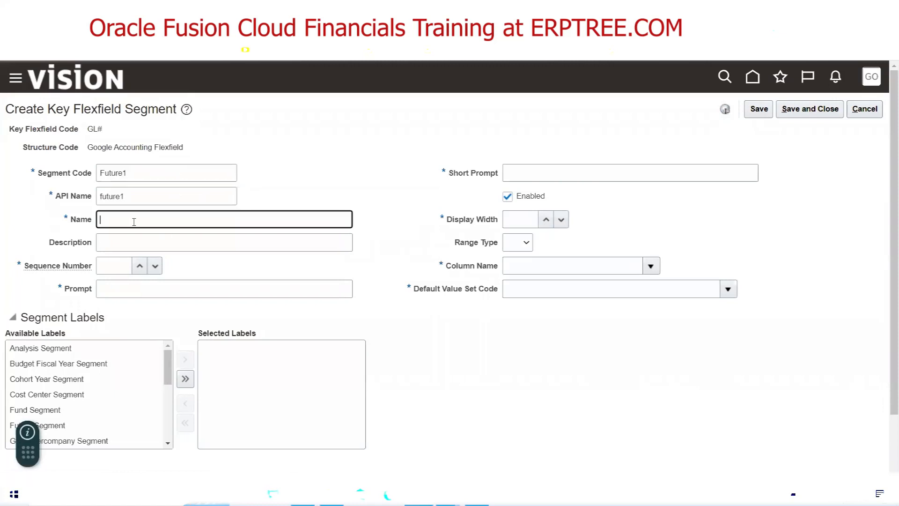
{"action": "key", "text": "ctrl+v"}
{"action": "key", "text": "Tab"}
{"action": "key", "text": "ctrl+v"}
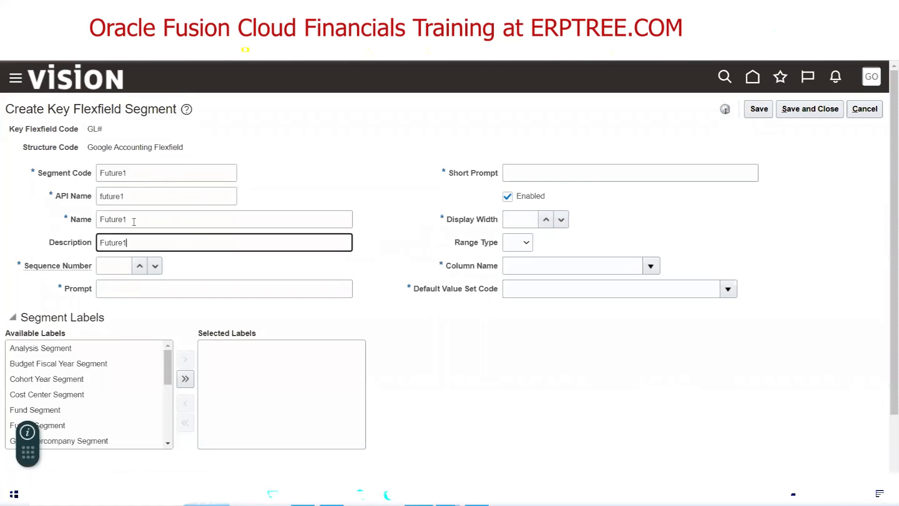
Set sequence 6, prompt Future1 and short prompt FUT1
{"action": "key", "text": "Tab"}
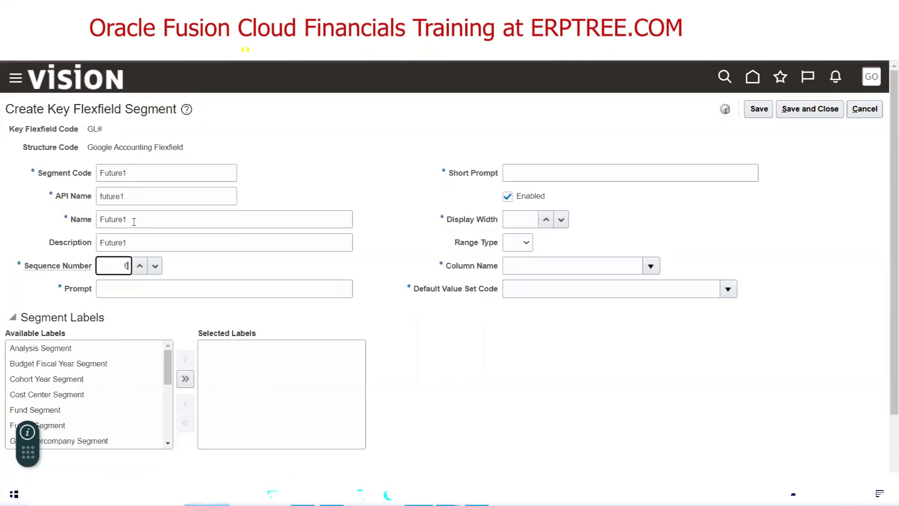
{"action": "key", "text": "Tab"}
{"action": "key", "text": "ctrl+v"}
{"action": "key", "text": "Tab"}
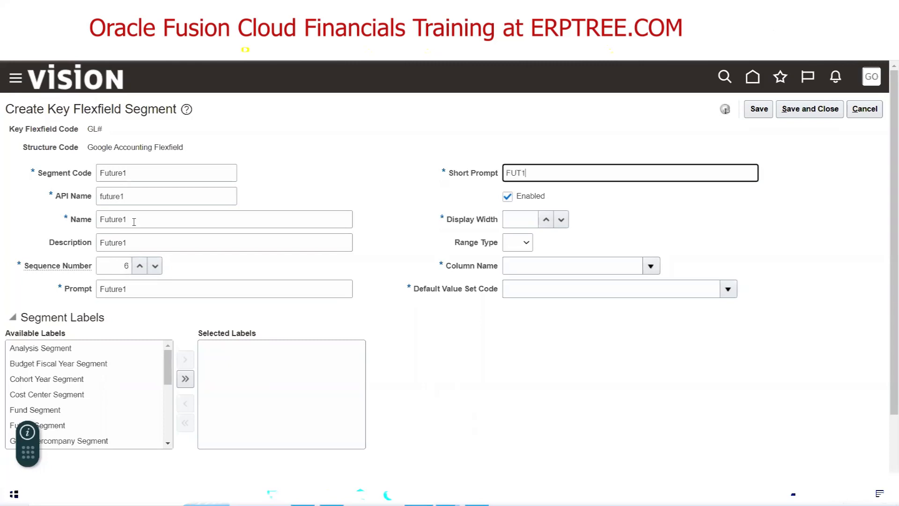
{"action": "key", "text": "Tab"}
{"action": "key", "text": "Tab"}
{"action": "key", "text": "Tab"}
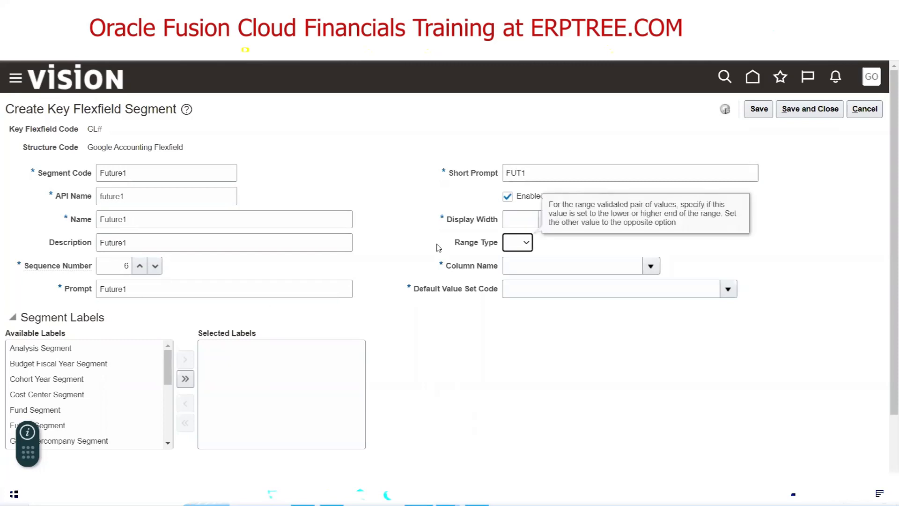
Set display width 30 and assign column SEGMENT6
{"action": "left_click", "coordinate": [527, 224]}
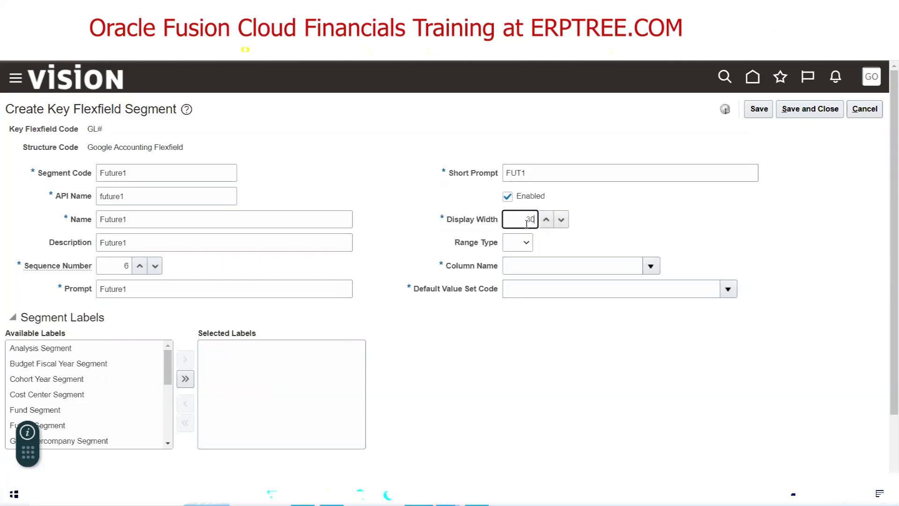
{"action": "left_click", "coordinate": [651, 266]}
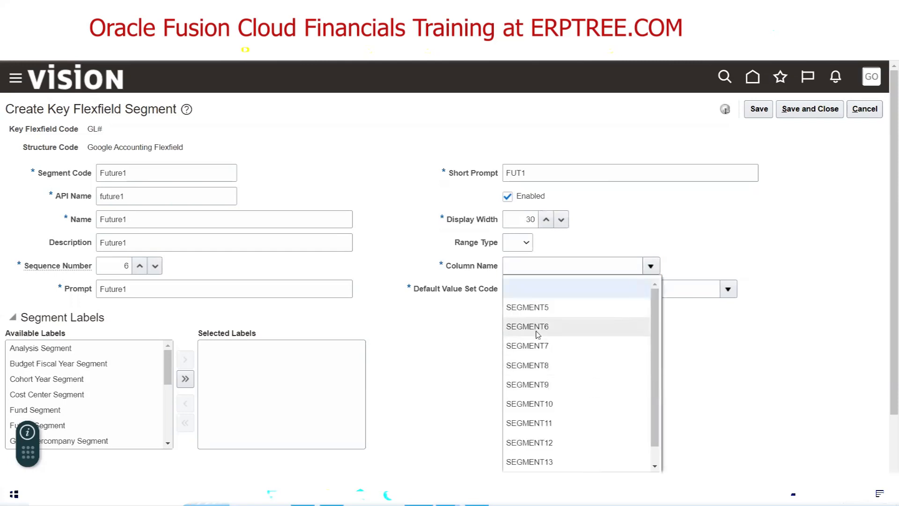
{"action": "left_click", "coordinate": [537, 326]}
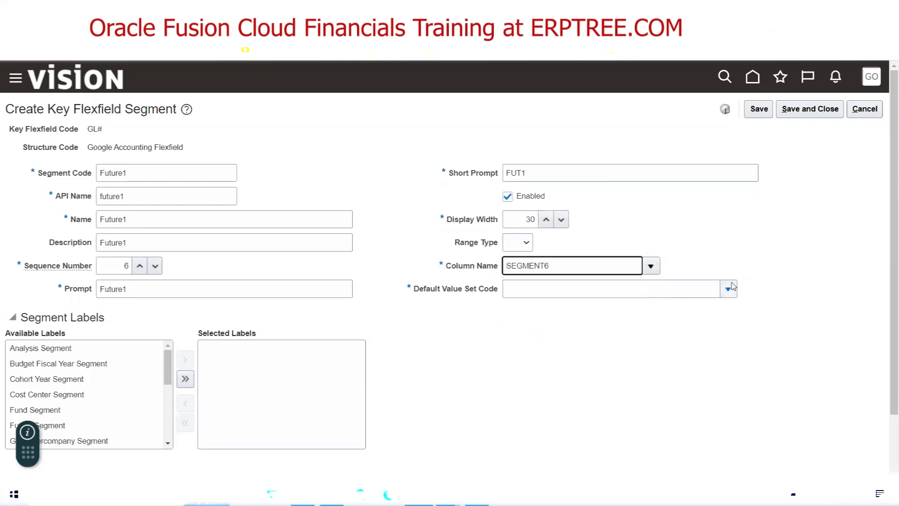
Choose Google Future1 as the default value set and save the segment
{"action": "left_click", "coordinate": [729, 289]}
{"action": "left_click", "coordinate": [516, 268]}
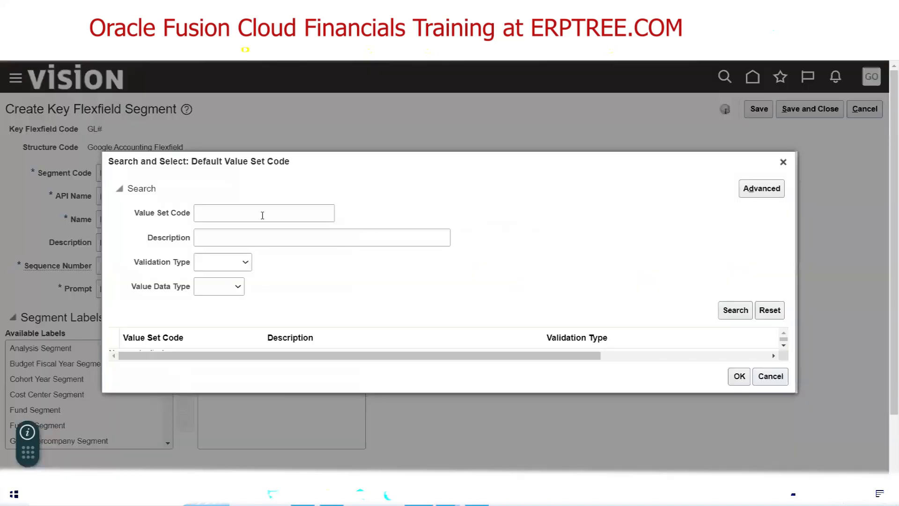
{"action": "left_click", "coordinate": [262, 215]}
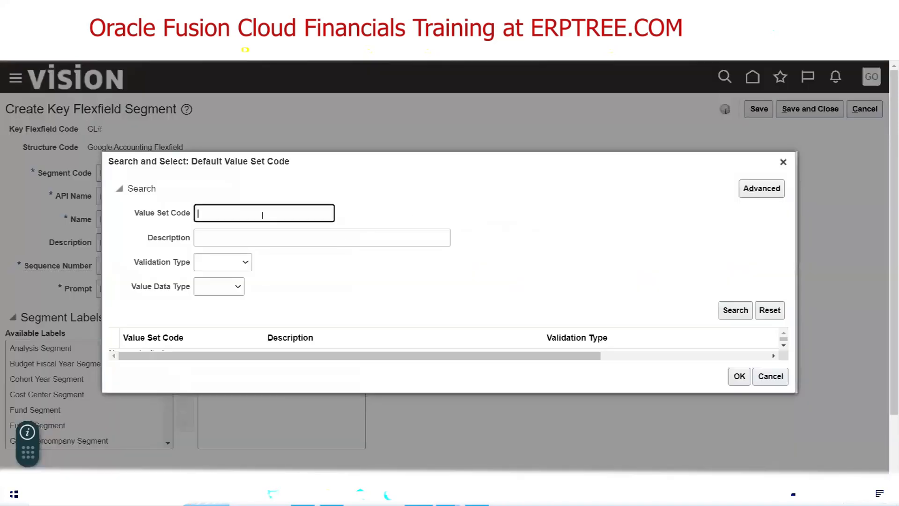
{"action": "type", "text": "Google Fu"}
{"action": "left_click", "coordinate": [725, 312]}
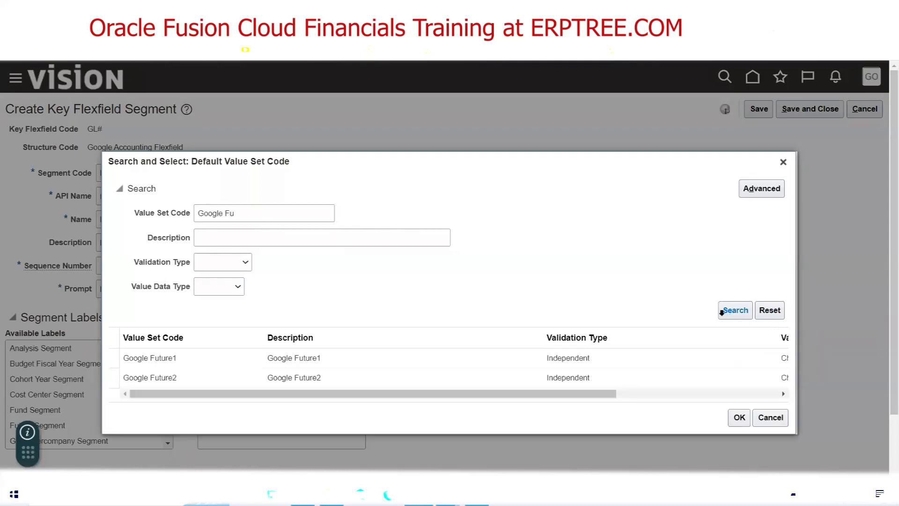
{"action": "left_click", "coordinate": [190, 341]}
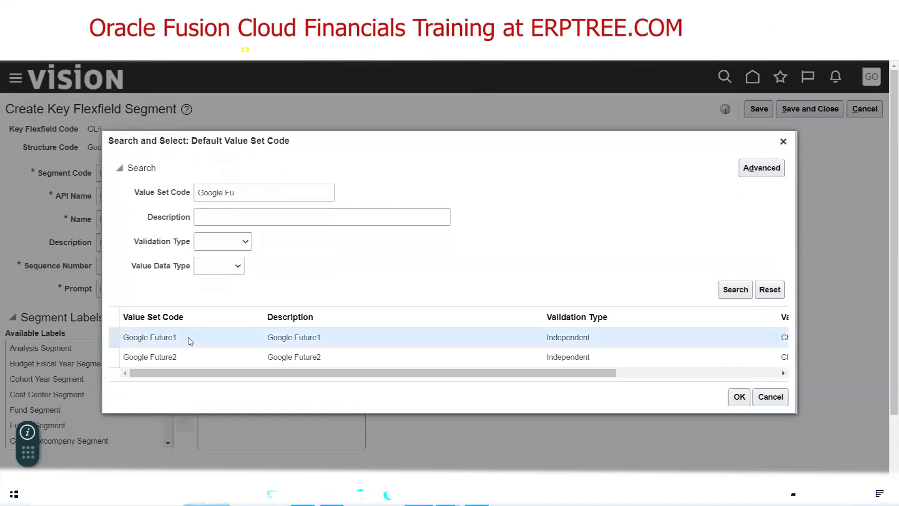
{"action": "left_click", "coordinate": [739, 397]}
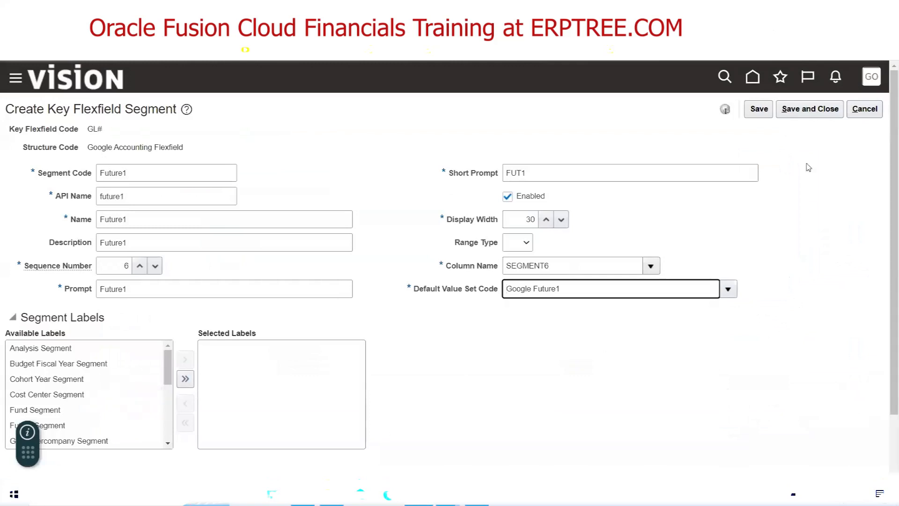
{"action": "left_click", "coordinate": [809, 108]}
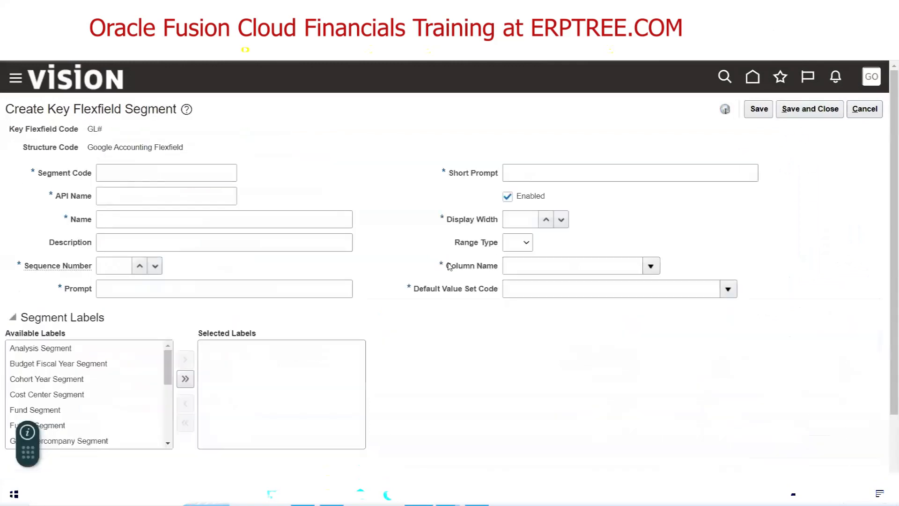
Enter Future2 as the new segment's code and name
{"action": "left_click", "coordinate": [180, 168]}
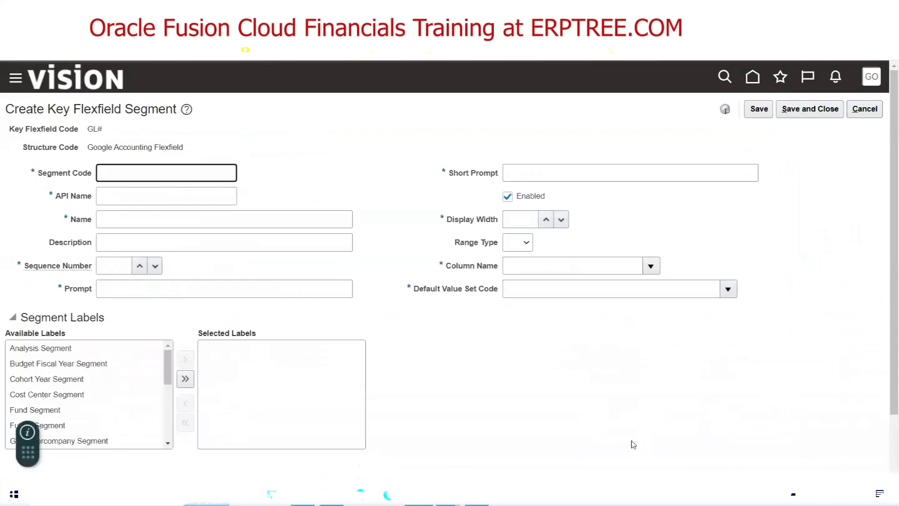
{"action": "type", "text": "Future2"}
{"action": "key", "text": "Tab"}
{"action": "left_click", "coordinate": [177, 175]}
{"action": "double_click", "coordinate": [177, 175]}
{"action": "key", "text": "ctrl+c"}
{"action": "left_click", "coordinate": [161, 211]}
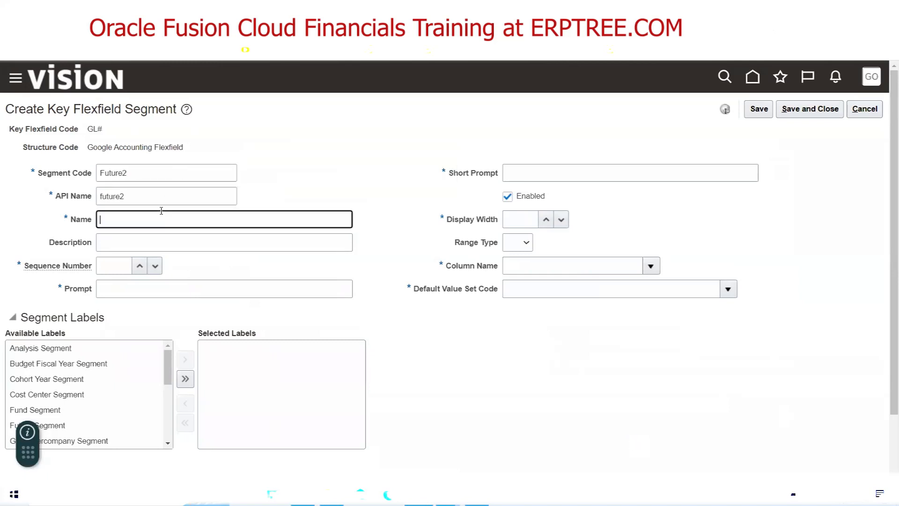
{"action": "key", "text": "ctrl+v"}
Fill in description Future2, sequence 7 and prompt Future2
{"action": "key", "text": "Tab"}
{"action": "key", "text": "ctrl+v"}
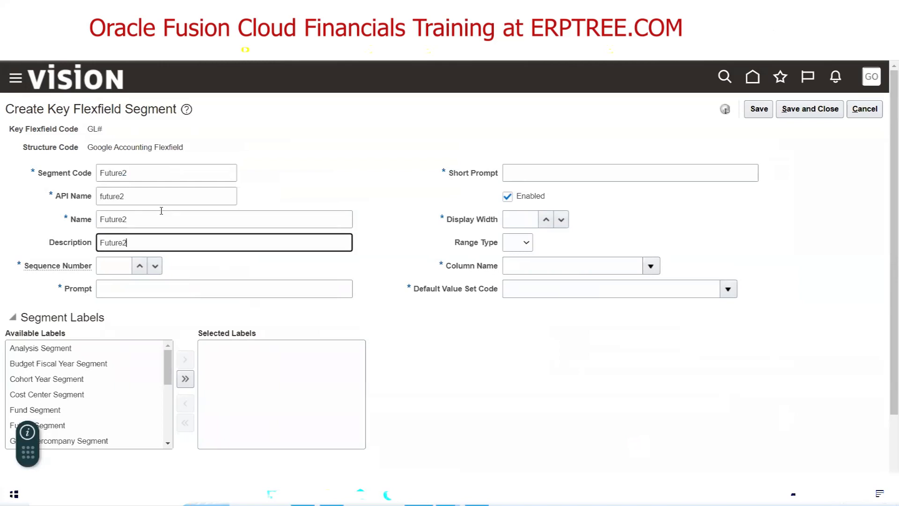
{"action": "key", "text": "Tab"}
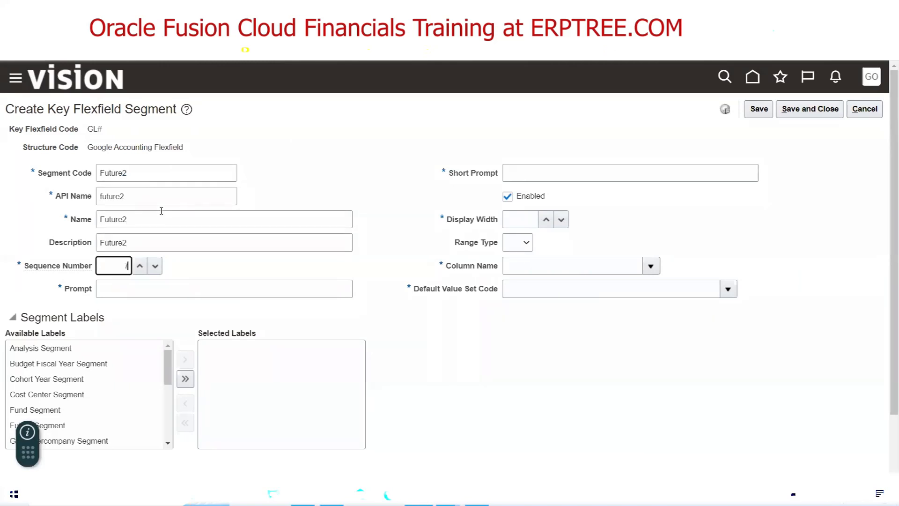
{"action": "key", "text": "Tab"}
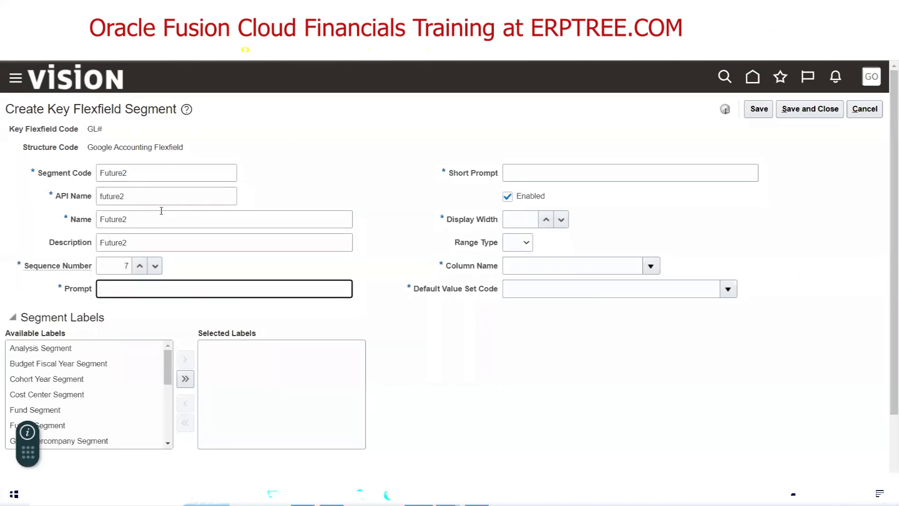
{"action": "key", "text": "ctrl+v"}
Set short prompt FUT2, display width 30 and column SEGMENT7
{"action": "left_click", "coordinate": [507, 175]}
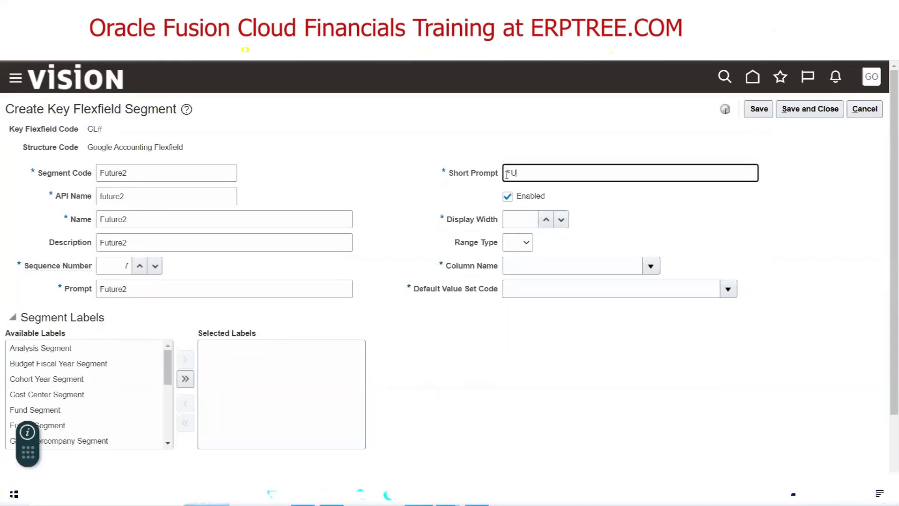
{"action": "key", "text": "Tab"}
{"action": "key", "text": "Tab"}
{"action": "type", "text": "3"}
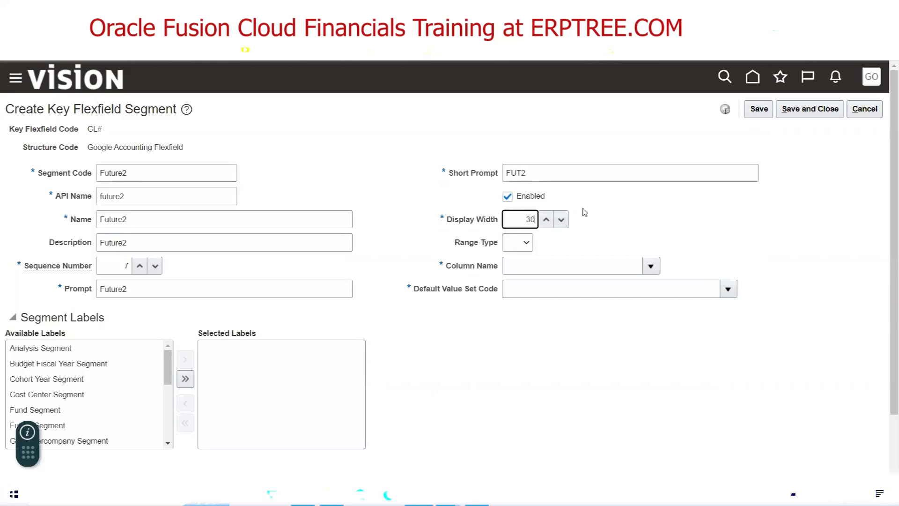
{"action": "type", "text": "0"}
{"action": "key", "text": "Tab"}
{"action": "left_click", "coordinate": [651, 265]}
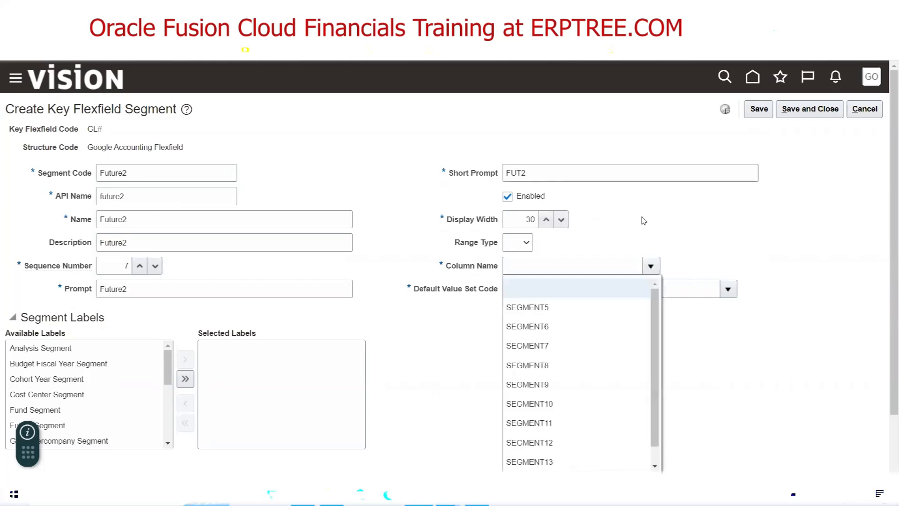
{"action": "left_click", "coordinate": [558, 352]}
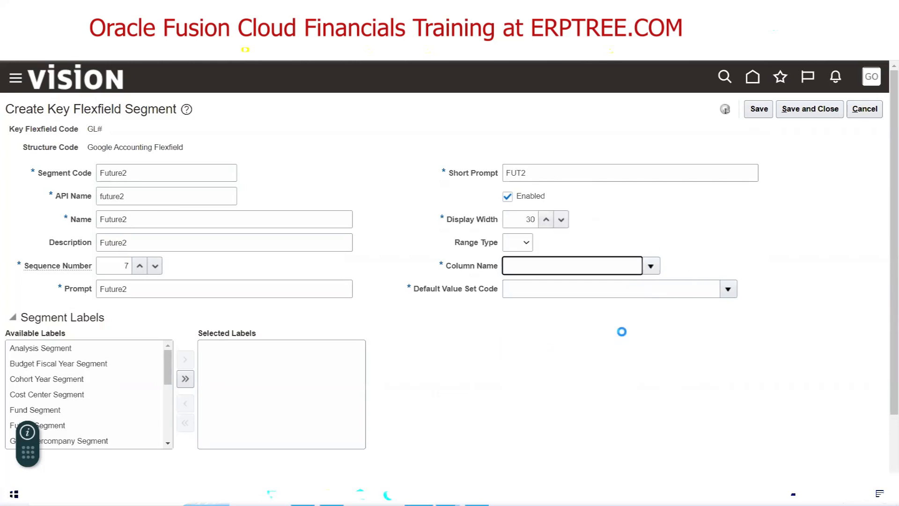
Select Google Future2 as the default value set and save the segment
{"action": "left_click", "coordinate": [724, 293]}
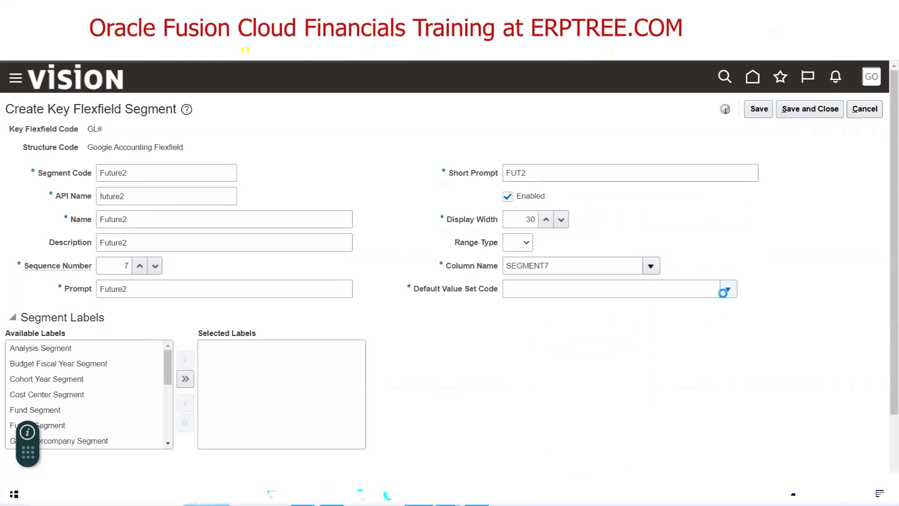
{"action": "left_click", "coordinate": [527, 272]}
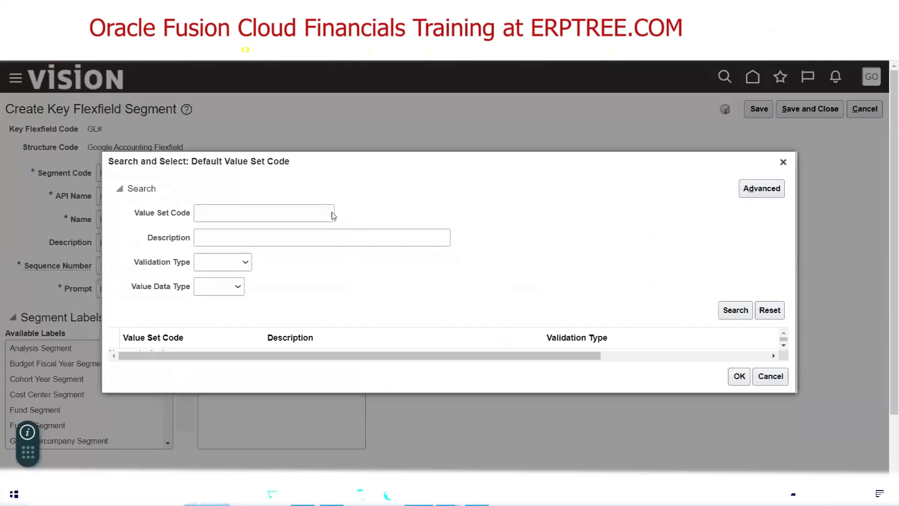
{"action": "left_click", "coordinate": [312, 211]}
{"action": "type", "text": "Google F"}
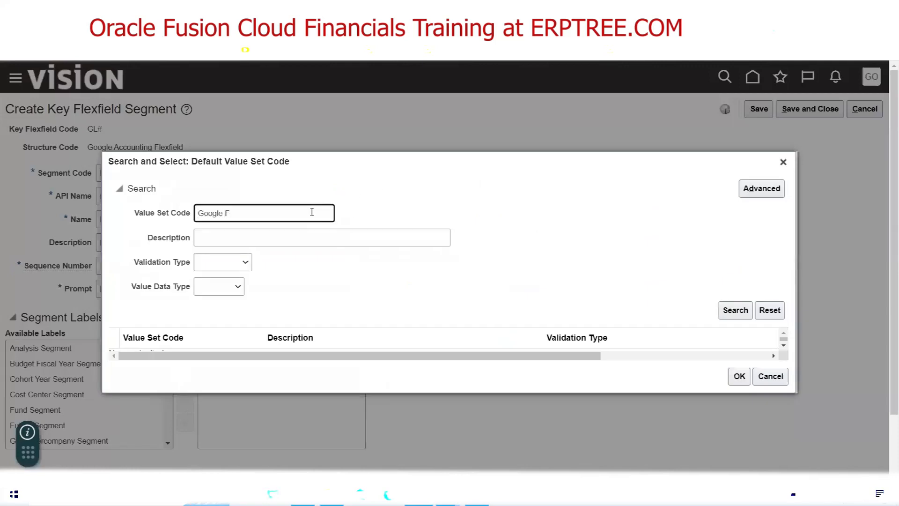
{"action": "left_click", "coordinate": [727, 311]}
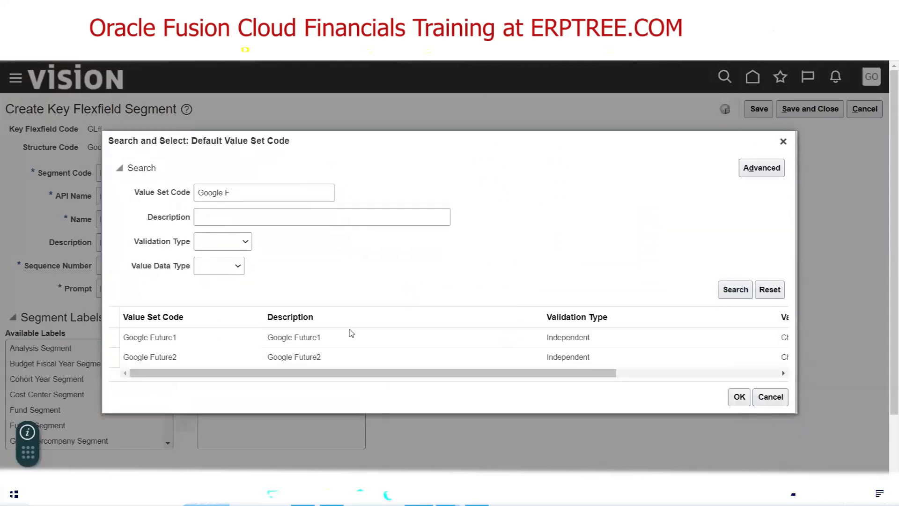
{"action": "left_click", "coordinate": [116, 358]}
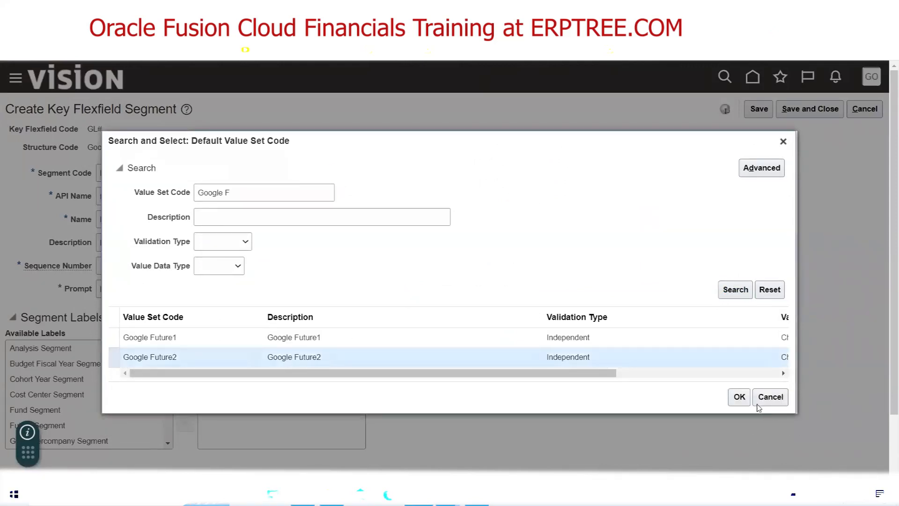
{"action": "left_click", "coordinate": [739, 397]}
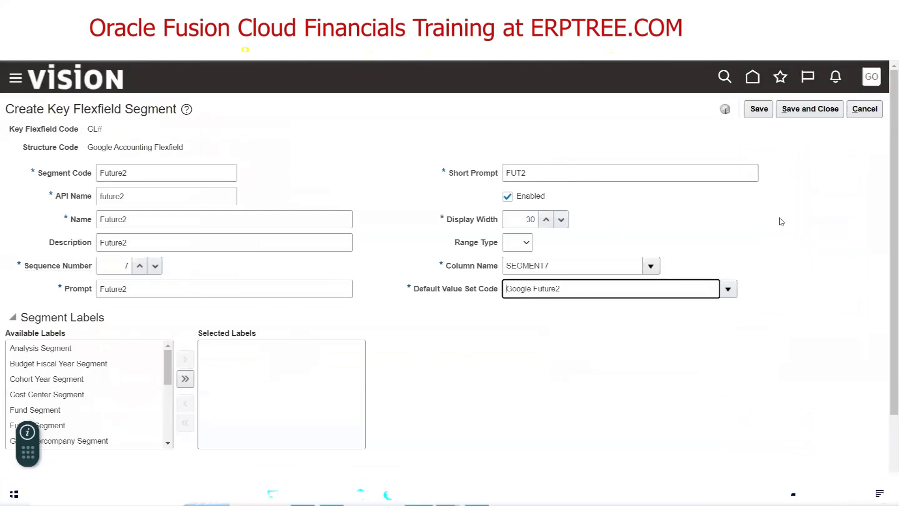
{"action": "left_click", "coordinate": [818, 116]}
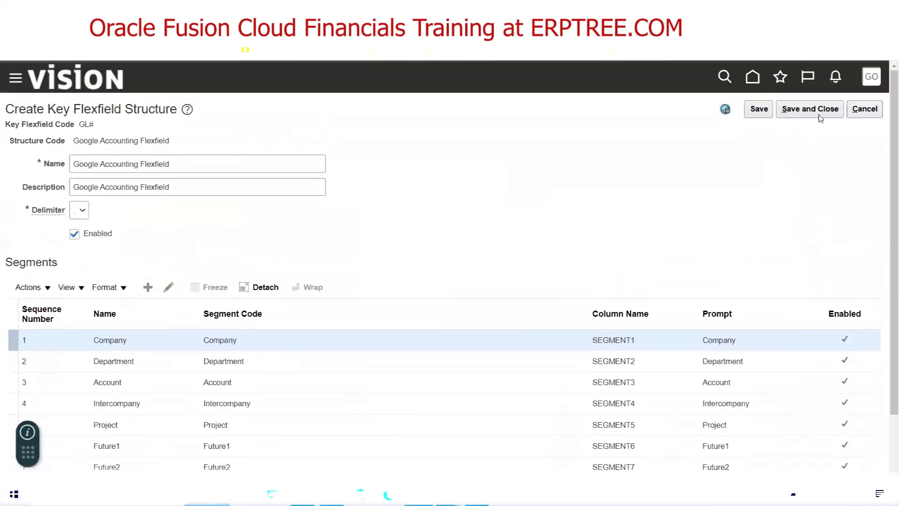
Save the Google Accounting Flexfield structure, then highlight the Create Value Sets through Assign Value Sets checklist steps
{"action": "left_click", "coordinate": [820, 113]}
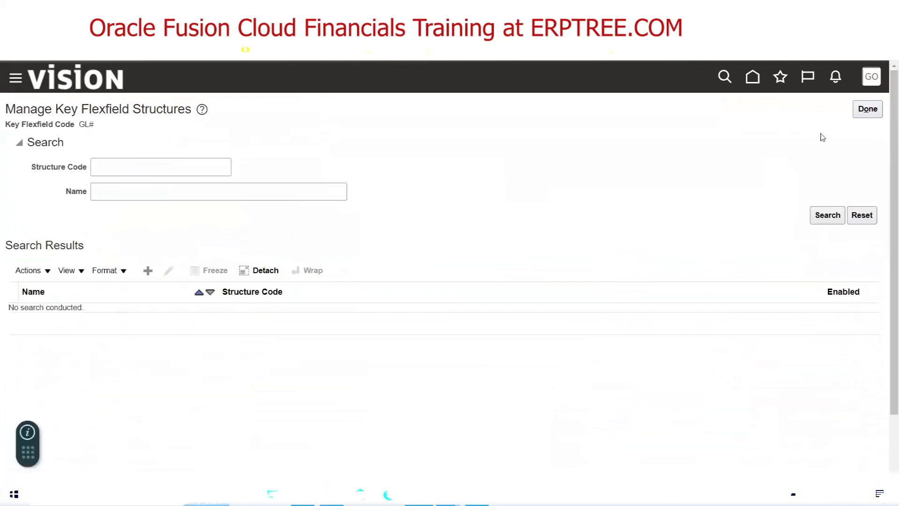
{"action": "left_click", "coordinate": [445, 494]}
{"action": "left_click_drag", "start_coordinate": [24, 179], "coordinate": [83, 185]}
{"action": "left_click_drag", "start_coordinate": [27, 199], "coordinate": [140, 227]}
{"action": "left_click", "coordinate": [36, 219]}
Review the Assign Segment Labels step, its mapping notes and the structure instance step
{"action": "left_click_drag", "start_coordinate": [27, 239], "coordinate": [184, 239]}
{"action": "left_click_drag", "start_coordinate": [343, 225], "coordinate": [567, 266]}
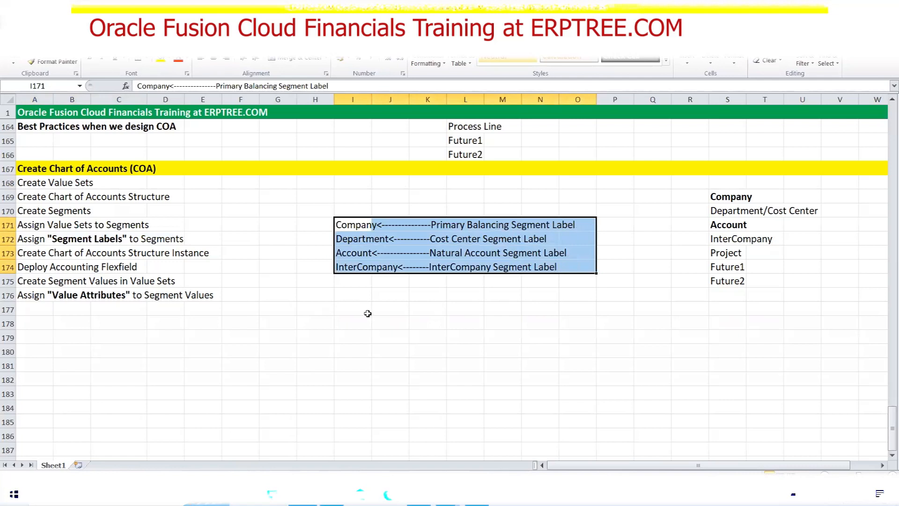
{"action": "left_click_drag", "start_coordinate": [28, 252], "coordinate": [146, 254]}
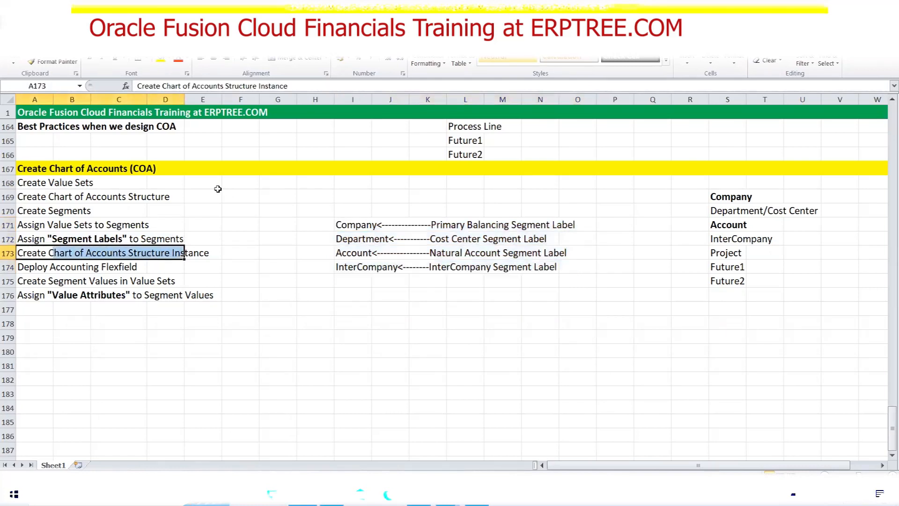
Mark Create Value Sets through Assign Segment Labels as Done in the status column
{"action": "left_click", "coordinate": [236, 185]}
{"action": "type", "text": "D"}
{"action": "key", "text": "BackSpace"}
{"action": "type", "text": "Done"}
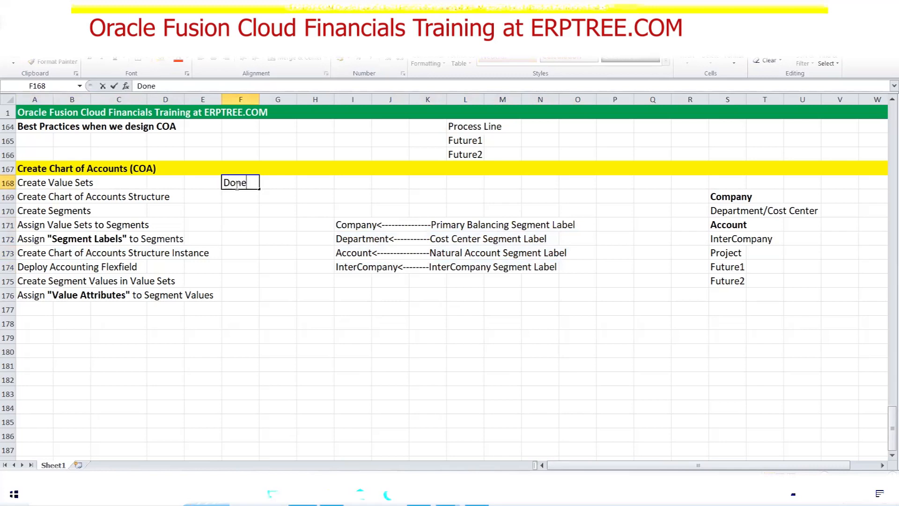
{"action": "left_click_drag", "start_coordinate": [259, 189], "coordinate": [257, 245]}
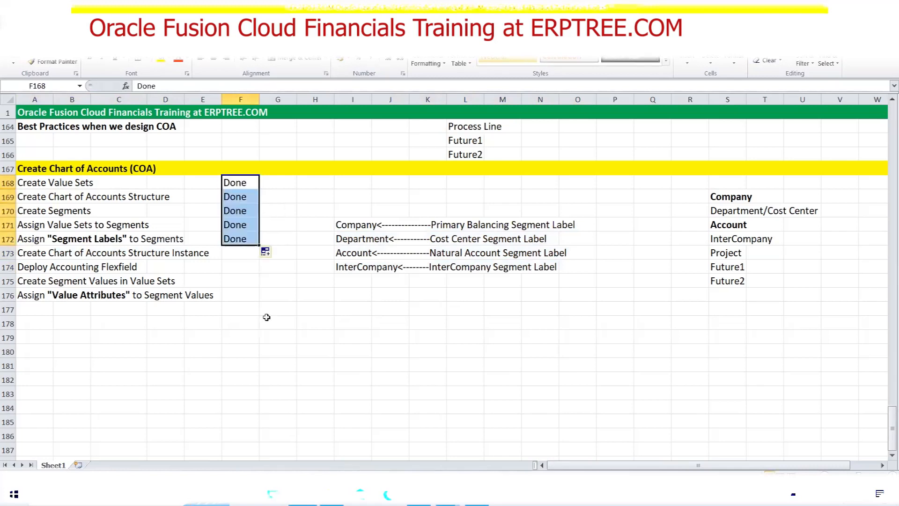
{"action": "left_click", "coordinate": [286, 333]}
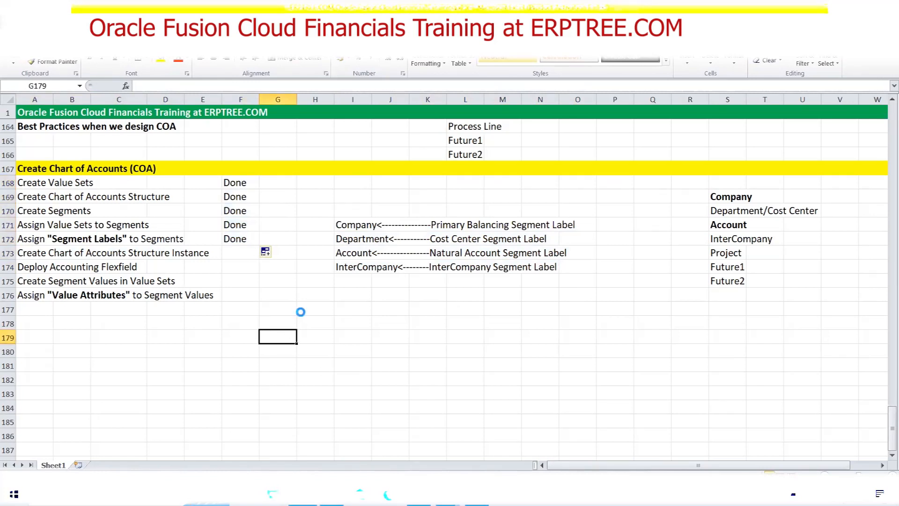
{"action": "left_click_drag", "start_coordinate": [27, 255], "coordinate": [215, 256]}
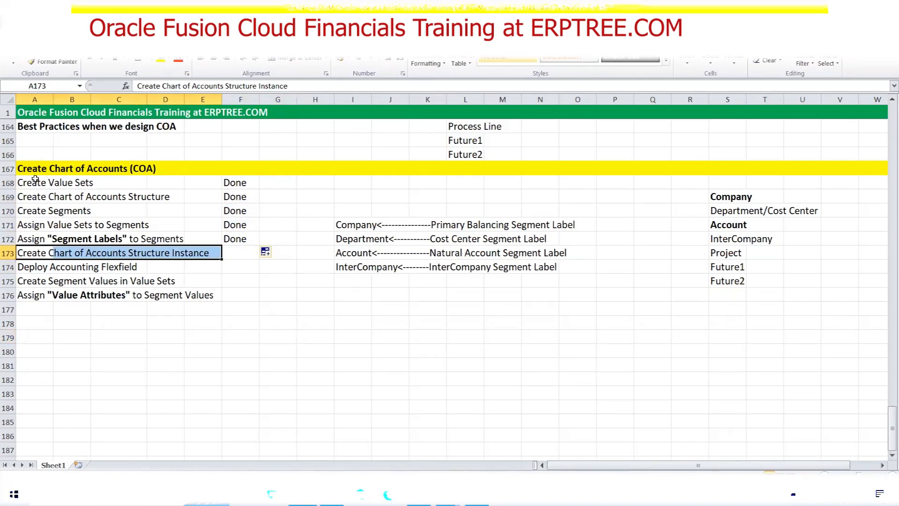
Highlight the five Done steps in A168:F172, then return to Oracle Fusion
{"action": "left_click_drag", "start_coordinate": [34, 181], "coordinate": [256, 240]}
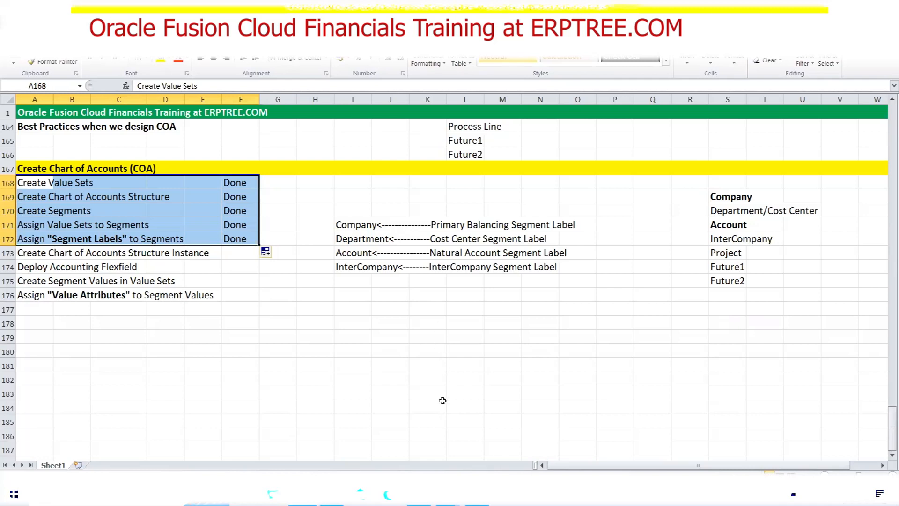
{"action": "left_click", "coordinate": [418, 494]}
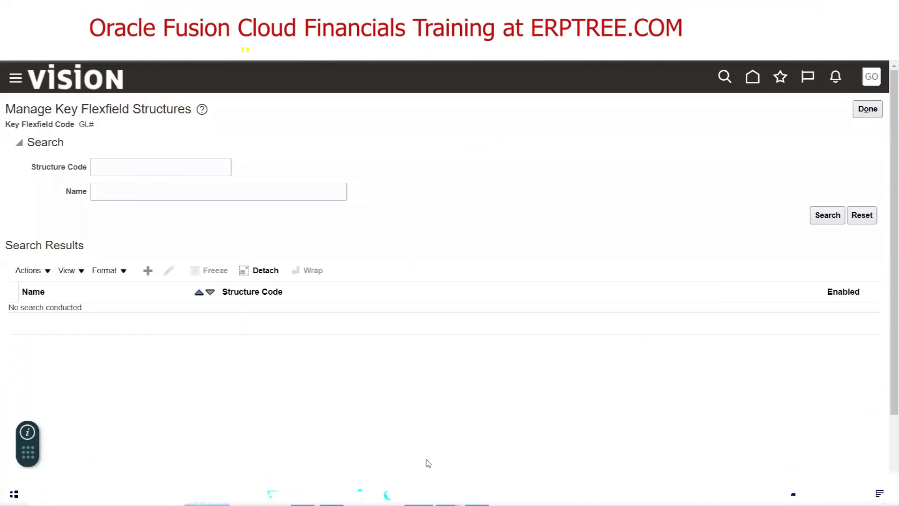
Bring the Excel COA checklist with its five Done steps to the front
{"action": "left_click", "coordinate": [303, 495]}
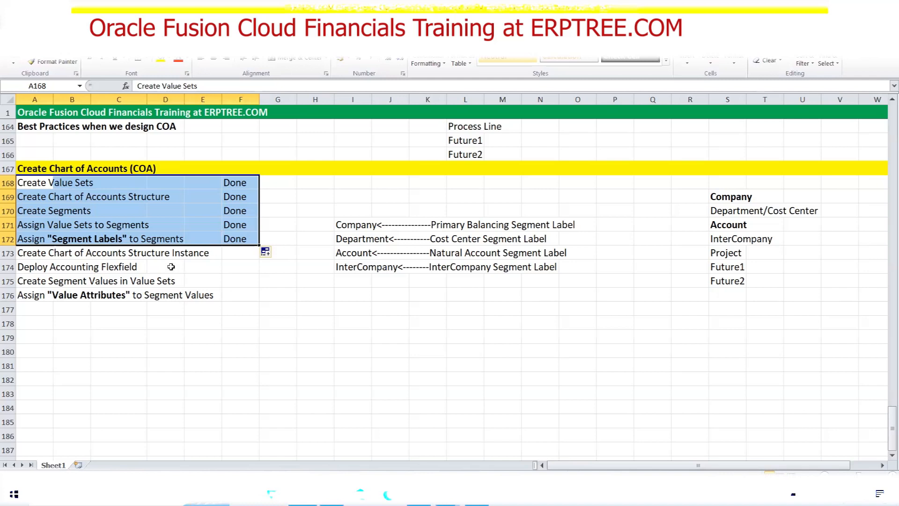
Highlight Create Chart of Accounts Structure Instance as next, then return to Oracle Fusion
{"action": "left_click_drag", "start_coordinate": [25, 254], "coordinate": [202, 253]}
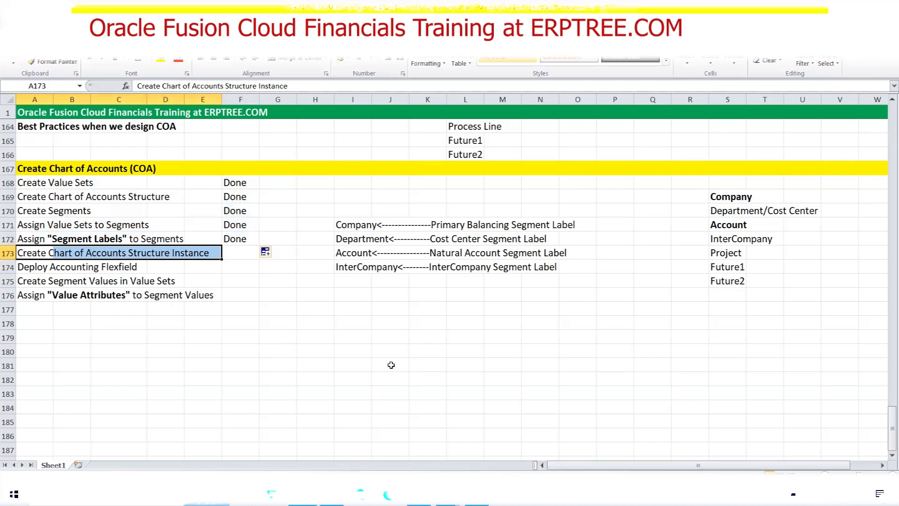
{"action": "key", "text": "alt+Tab"}
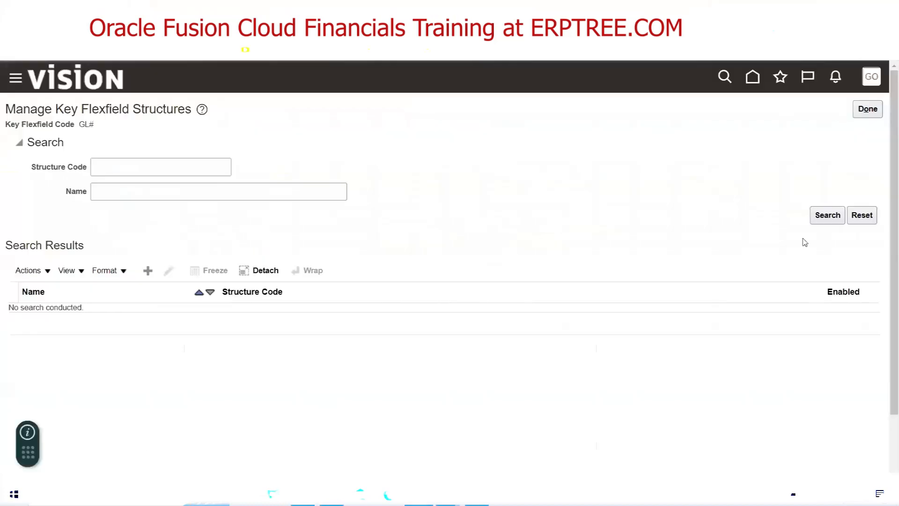
Search chart of accounts structures and list all Accounting Flexfield structures
{"action": "left_click", "coordinate": [877, 116]}
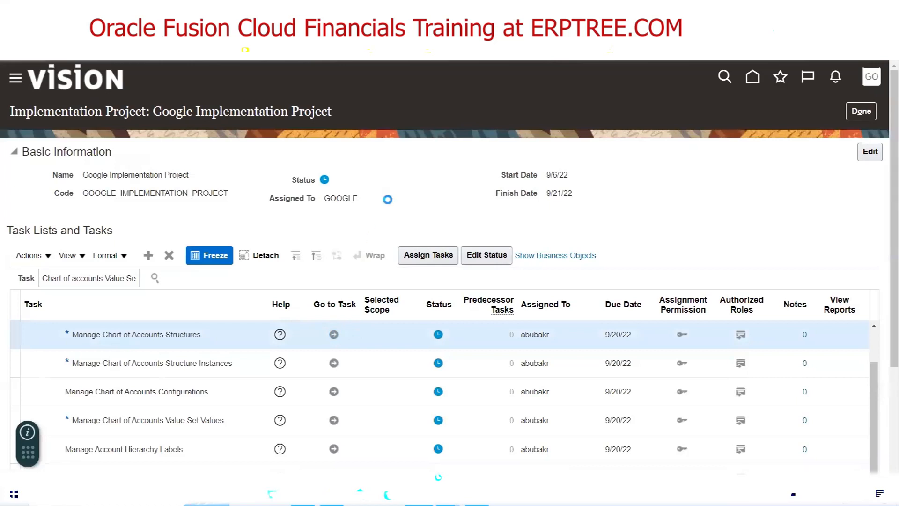
{"action": "left_click", "coordinate": [818, 232]}
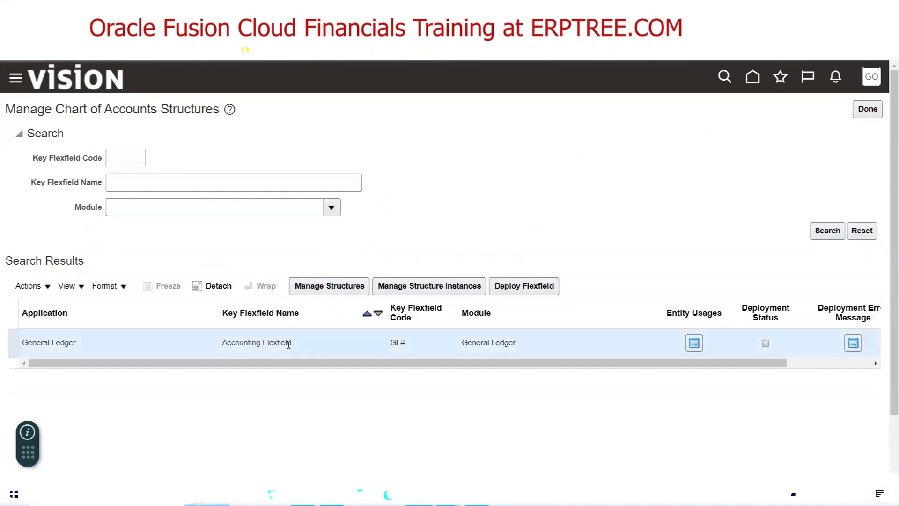
{"action": "left_click", "coordinate": [334, 287]}
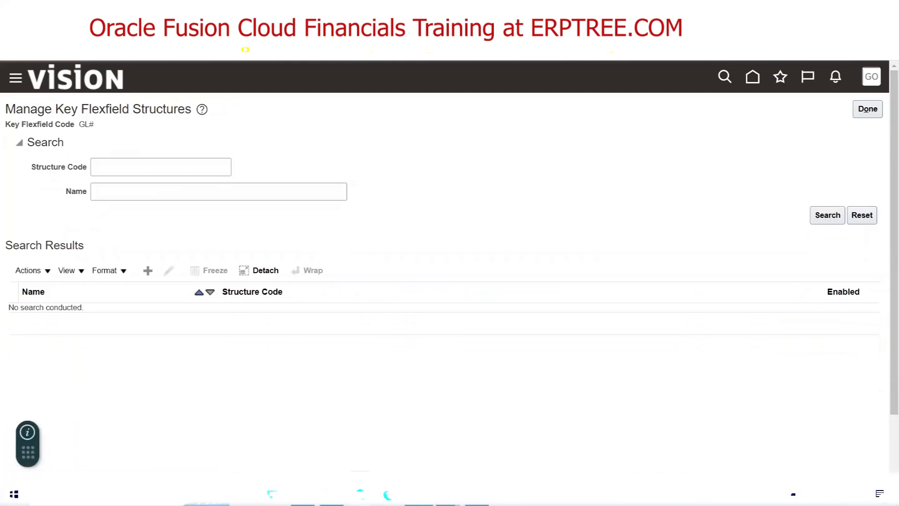
{"action": "left_click", "coordinate": [163, 168]}
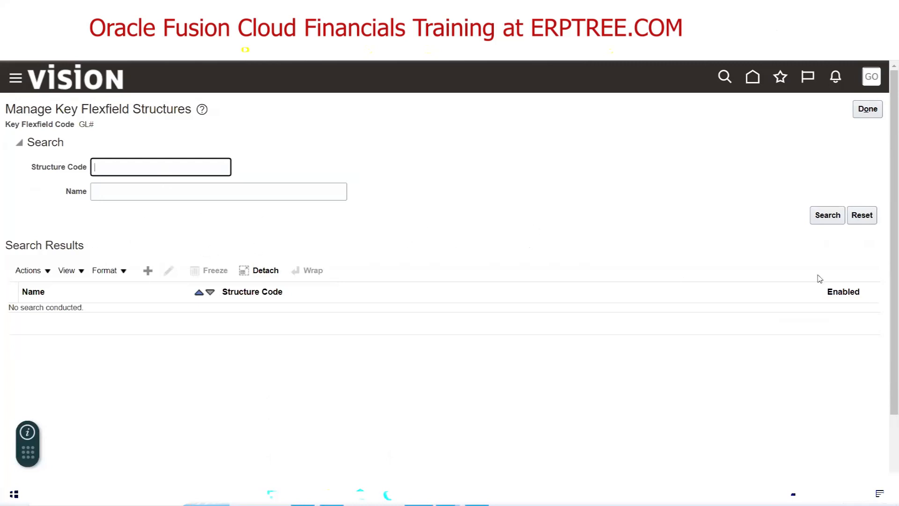
{"action": "left_click", "coordinate": [828, 217]}
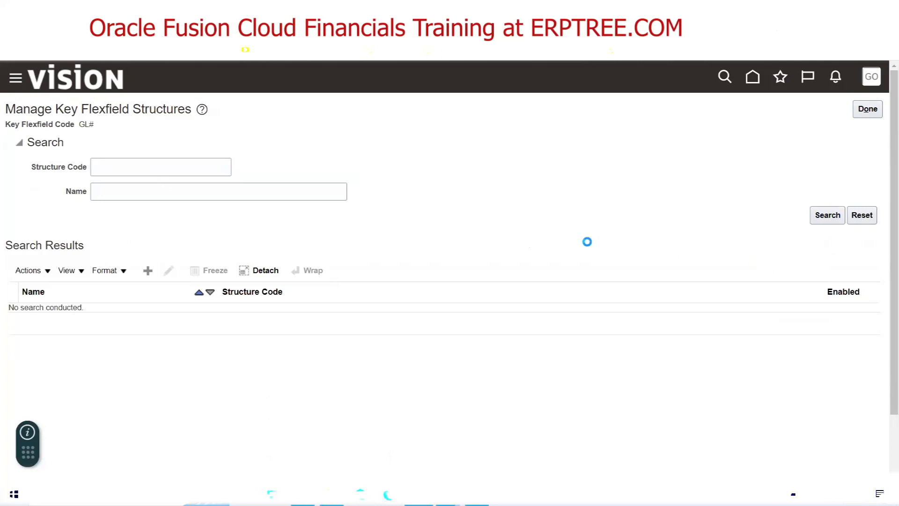
{"action": "scroll", "coordinate": [533, 312], "scroll_direction": "down", "scroll_amount": 6}
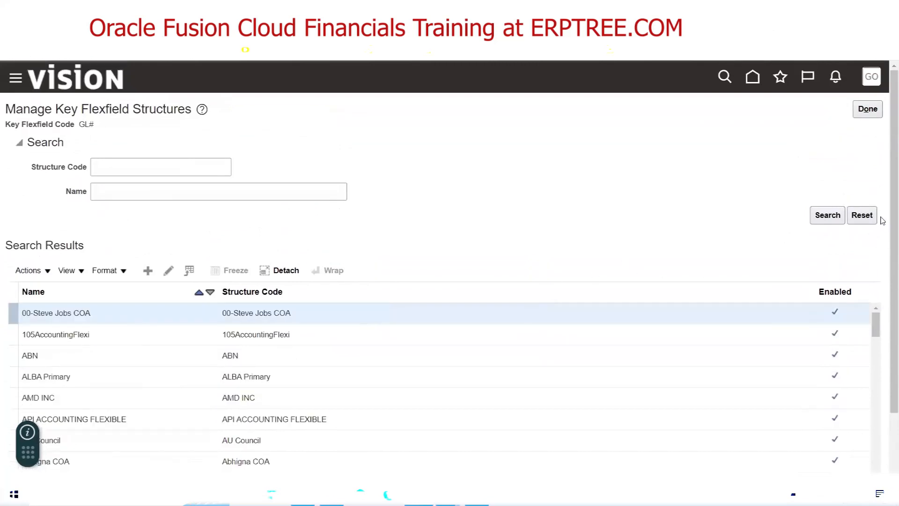
Reopen the Accounting Flexfield structures page with the cursor in Structure Code
{"action": "left_click", "coordinate": [865, 114]}
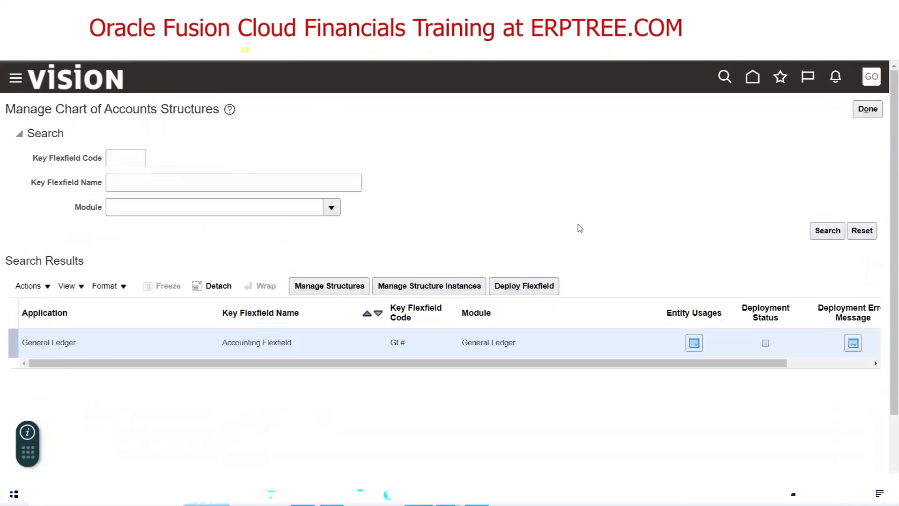
{"action": "left_click", "coordinate": [328, 293]}
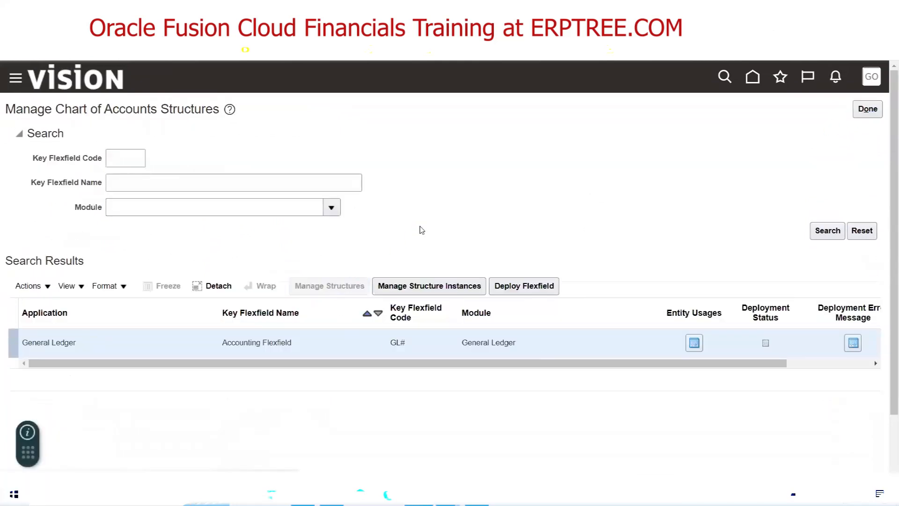
{"action": "left_click", "coordinate": [135, 168]}
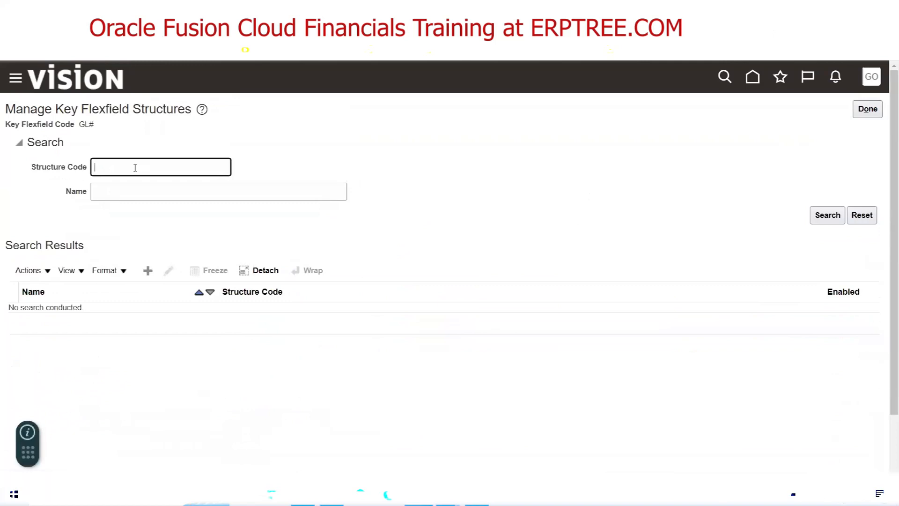
Search structures for 'Google' and open Google Accounting Flexfield for editing
{"action": "type", "text": "Google"}
{"action": "left_click", "coordinate": [820, 220]}
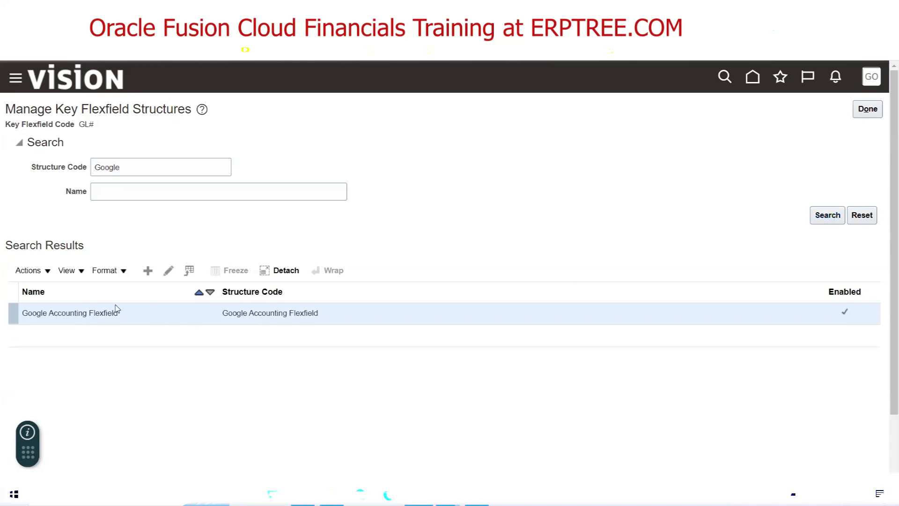
{"action": "left_click", "coordinate": [132, 313]}
{"action": "left_click", "coordinate": [168, 270]}
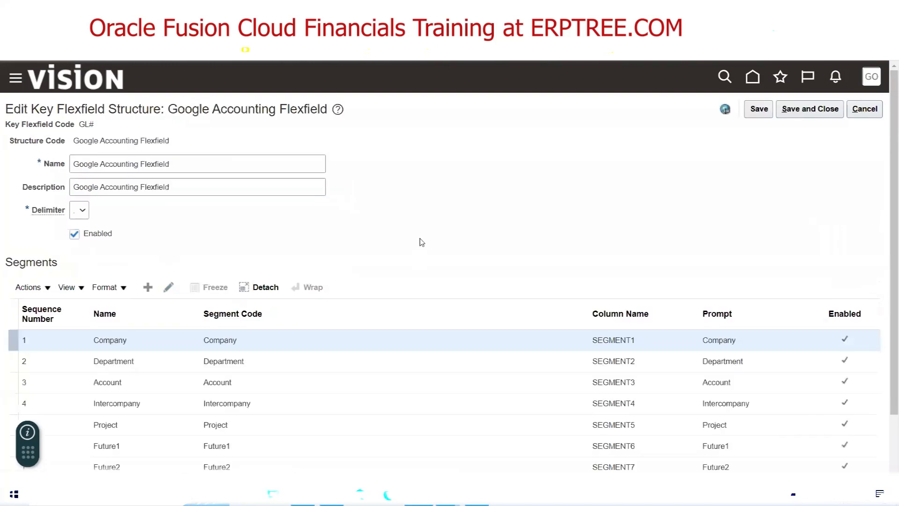
{"action": "double_click", "coordinate": [120, 140]}
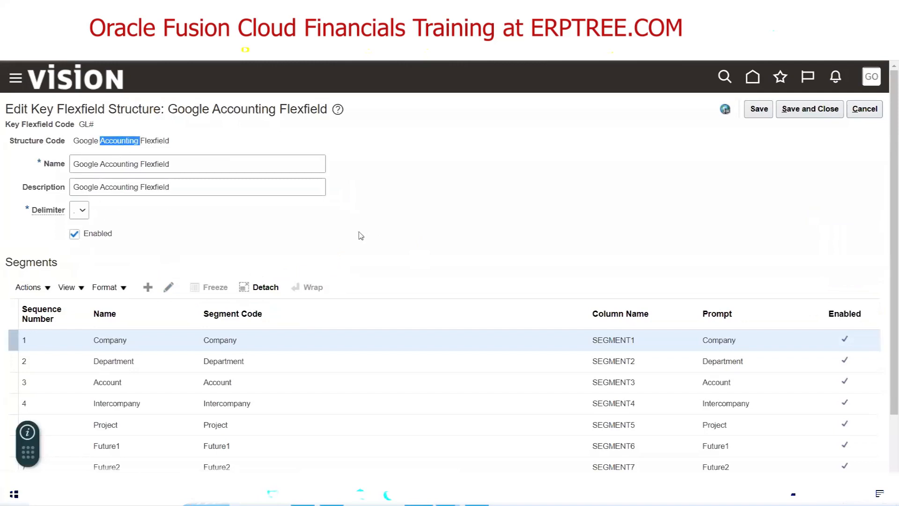
{"action": "scroll", "coordinate": [450, 238], "scroll_direction": "down", "scroll_amount": 2}
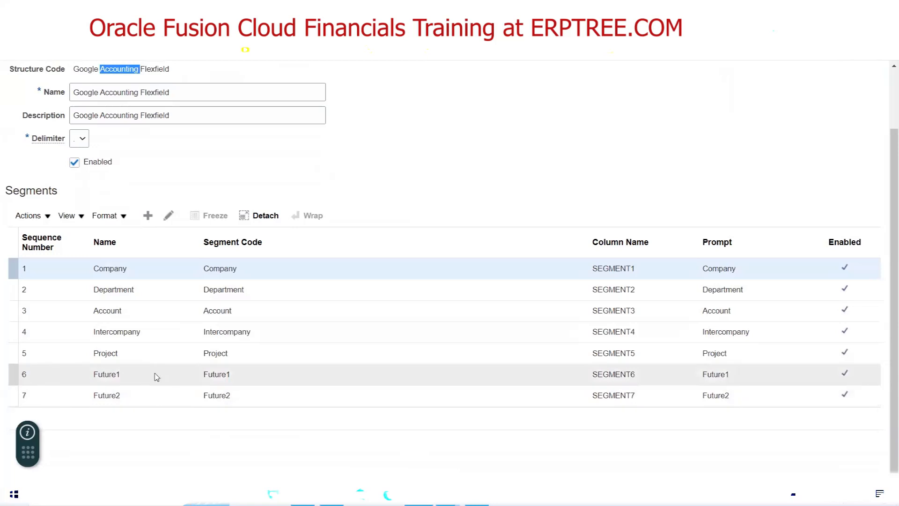
Inspect the Company and Account segments, then close the structure without saving
{"action": "left_click", "coordinate": [51, 271]}
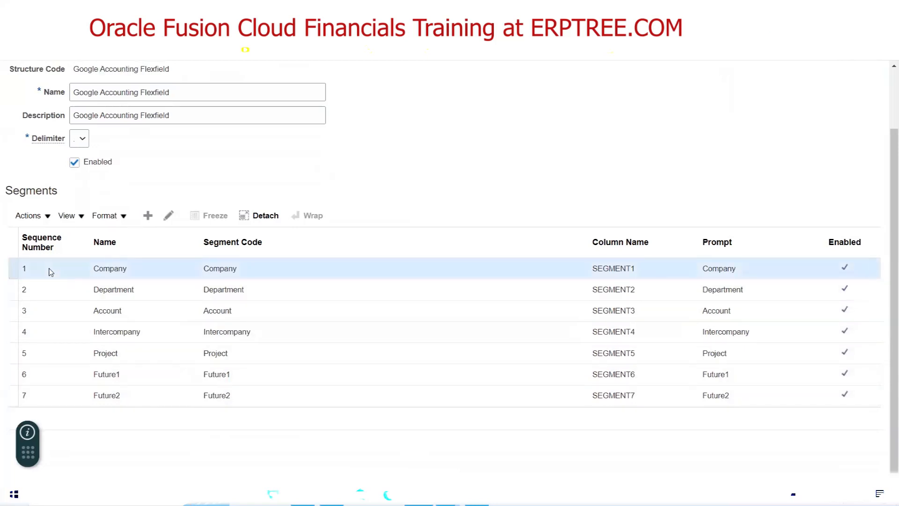
{"action": "left_click", "coordinate": [169, 215]}
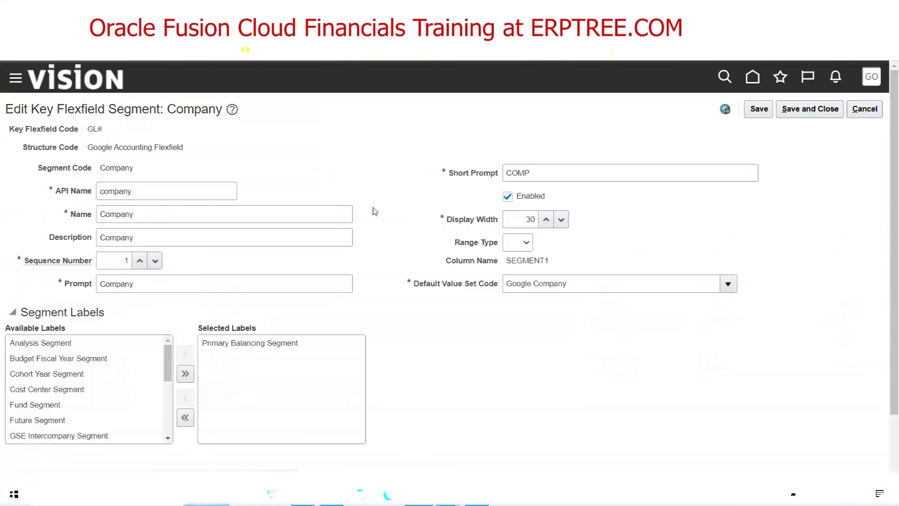
{"action": "left_click", "coordinate": [874, 113]}
{"action": "scroll", "coordinate": [391, 232], "scroll_direction": "down", "scroll_amount": 3}
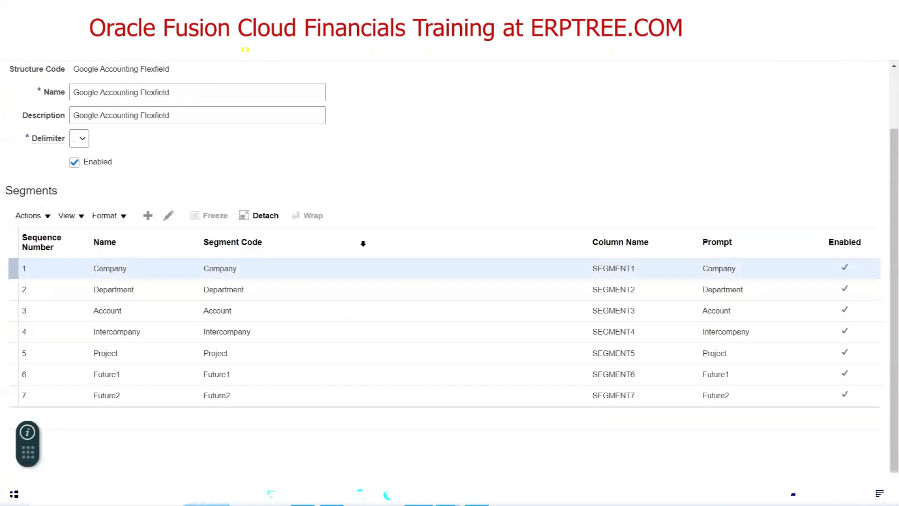
{"action": "left_click", "coordinate": [118, 312]}
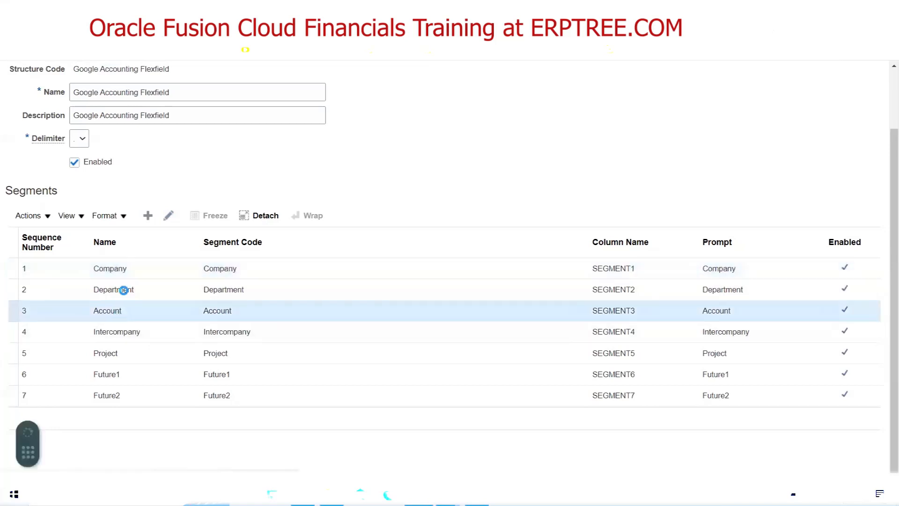
{"action": "left_click", "coordinate": [169, 214]}
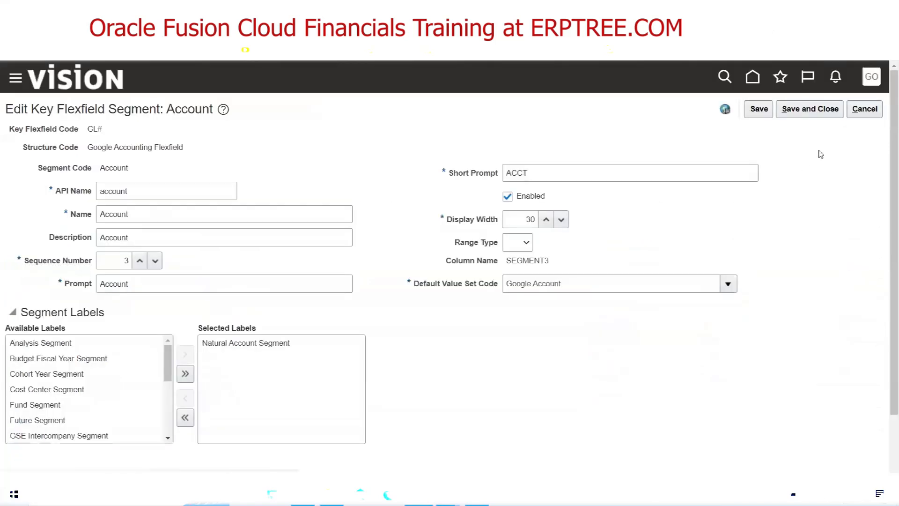
{"action": "left_click", "coordinate": [864, 110]}
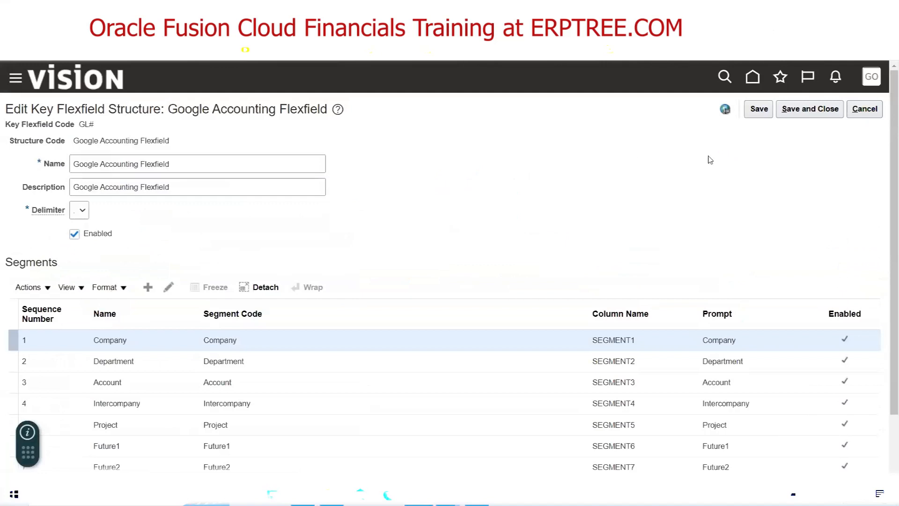
{"action": "left_click", "coordinate": [855, 115]}
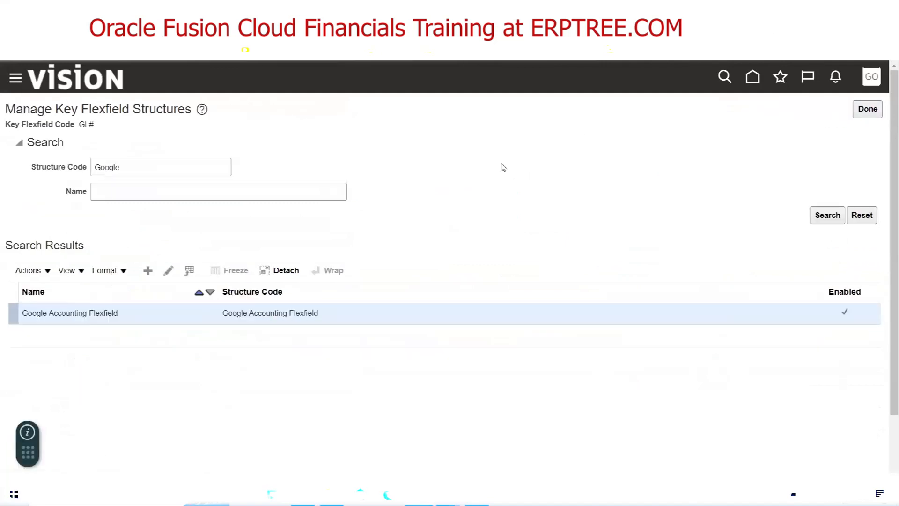
Return to Manage Chart of Accounts Structures, then select the five Done steps in Excel
{"action": "left_click", "coordinate": [854, 116]}
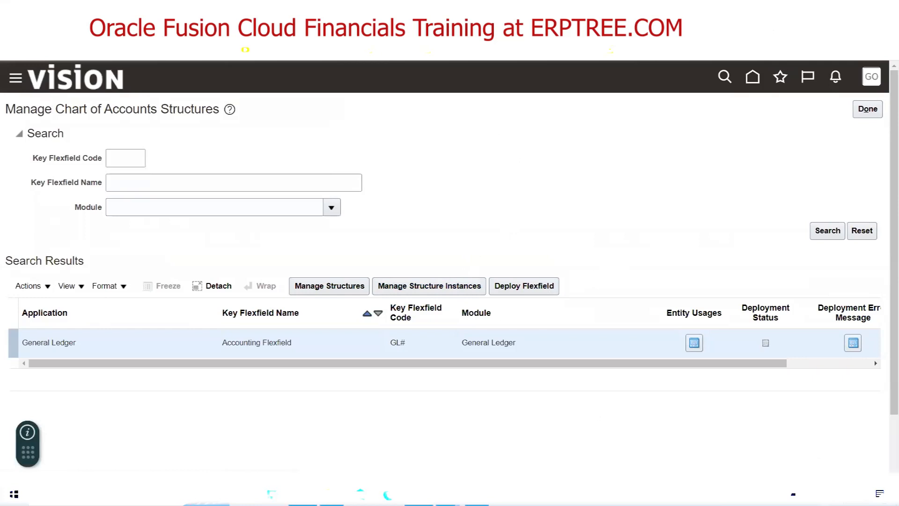
{"action": "key", "text": "alt+Tab"}
{"action": "left_click_drag", "start_coordinate": [21, 239], "coordinate": [248, 188]}
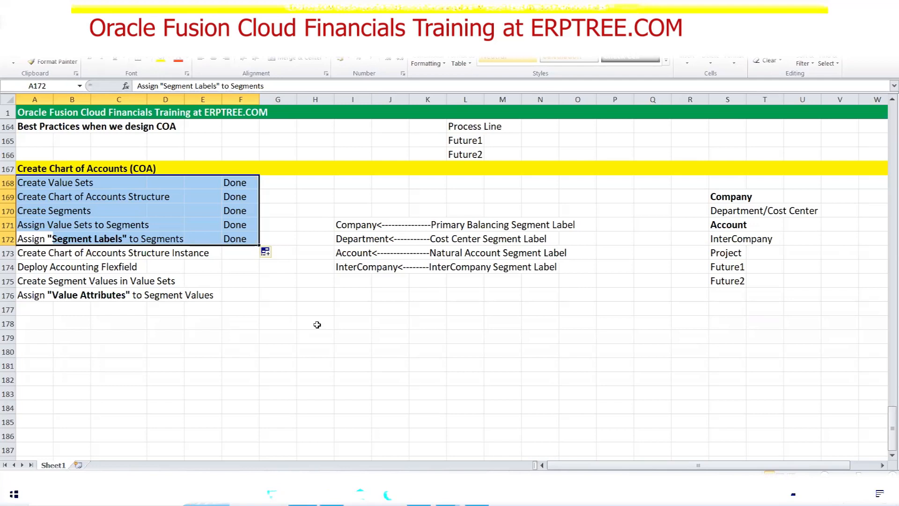
{"action": "key", "text": "alt+Tab"}
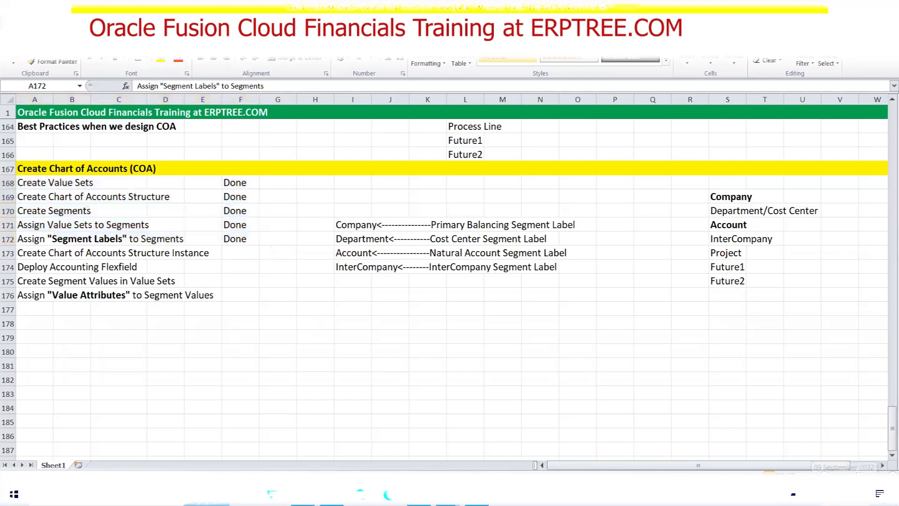
{"action": "left_click", "coordinate": [847, 493]}
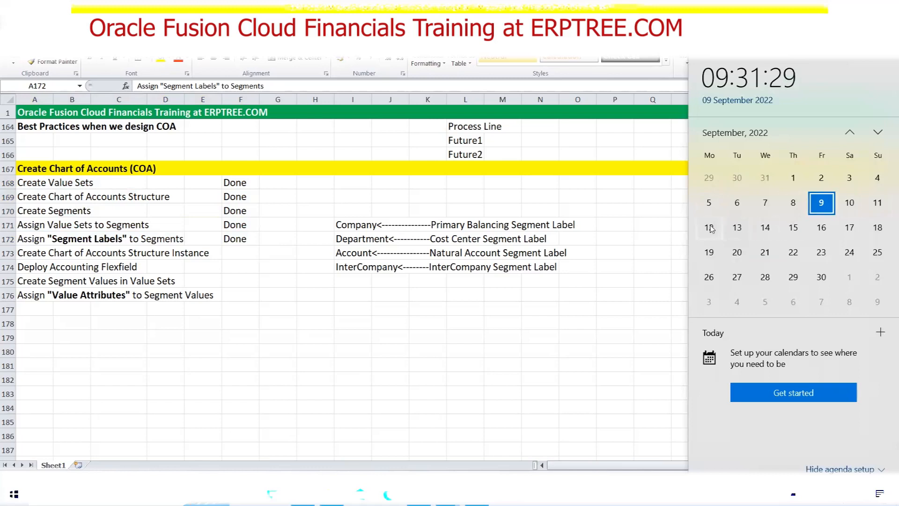
{"action": "left_click", "coordinate": [80, 357]}
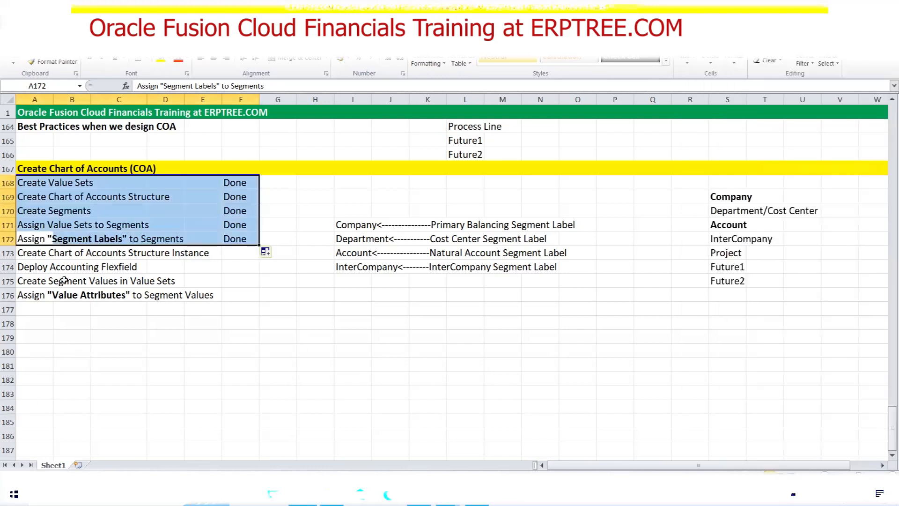
{"action": "left_click_drag", "start_coordinate": [34, 254], "coordinate": [218, 294]}
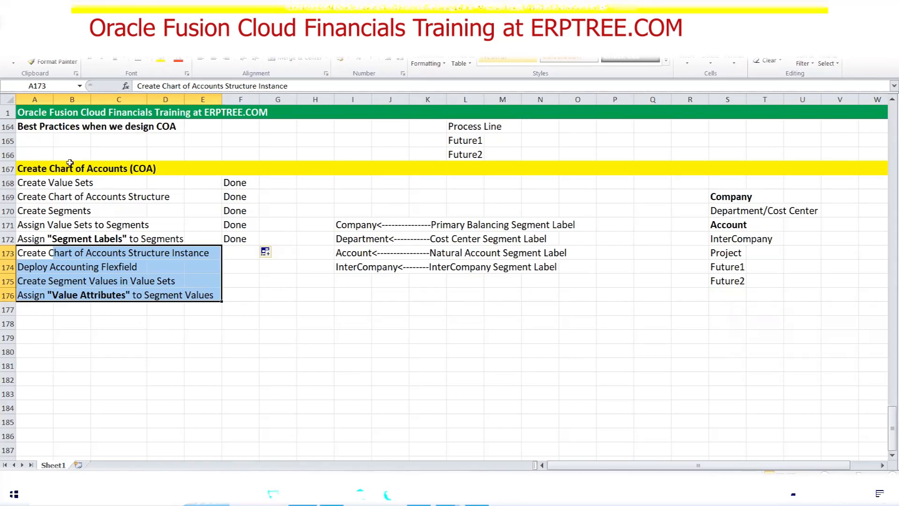
{"action": "left_click_drag", "start_coordinate": [36, 169], "coordinate": [229, 285]}
{"action": "left_click_drag", "start_coordinate": [229, 295], "coordinate": [229, 296]}
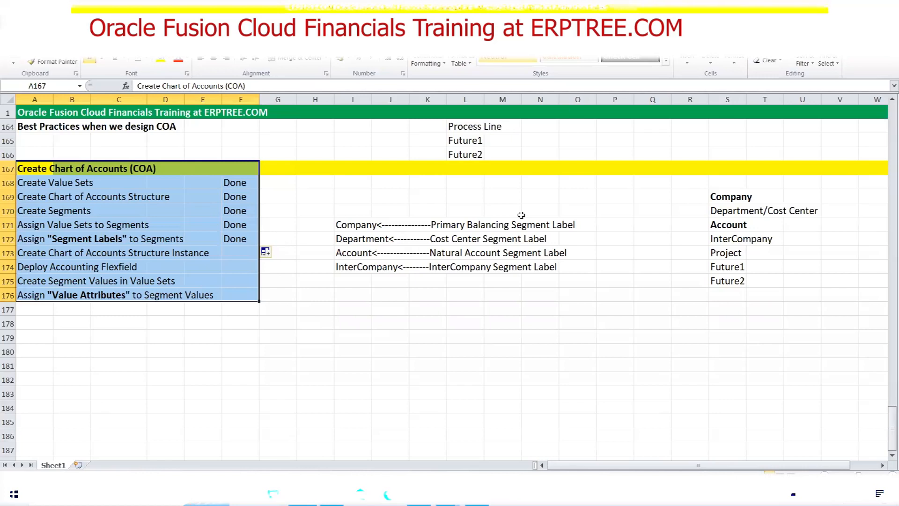
{"action": "left_click", "coordinate": [349, 367]}
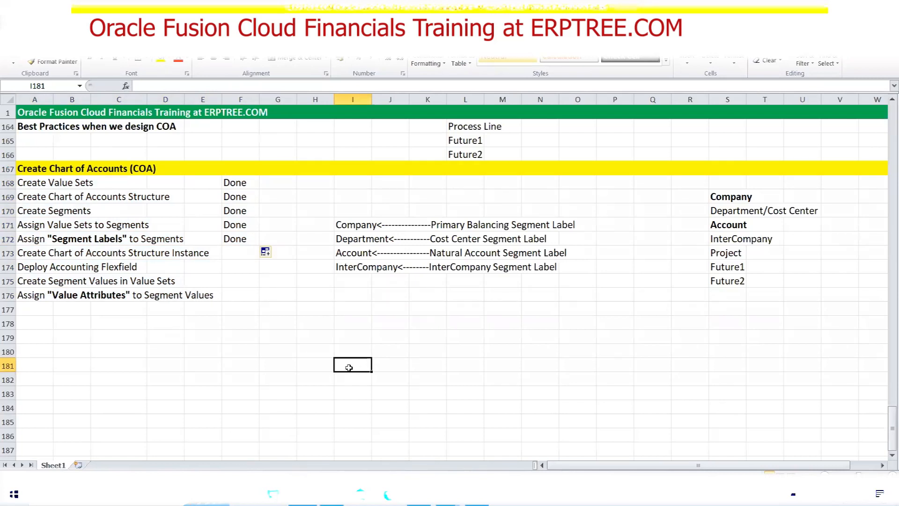
{"action": "scroll", "coordinate": [349, 368], "scroll_direction": "up", "scroll_amount": 2}
{"action": "left_click_drag", "start_coordinate": [29, 266], "coordinate": [233, 323]}
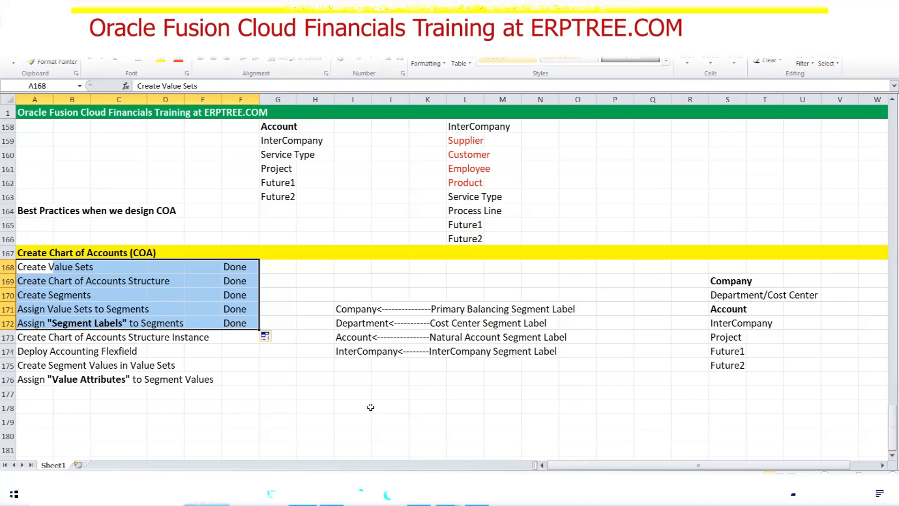
Highlight the Deploy Accounting Flexfield step, Value Sets wording, and segment label mappings in the checklist
{"action": "left_click_drag", "start_coordinate": [26, 350], "coordinate": [134, 354]}
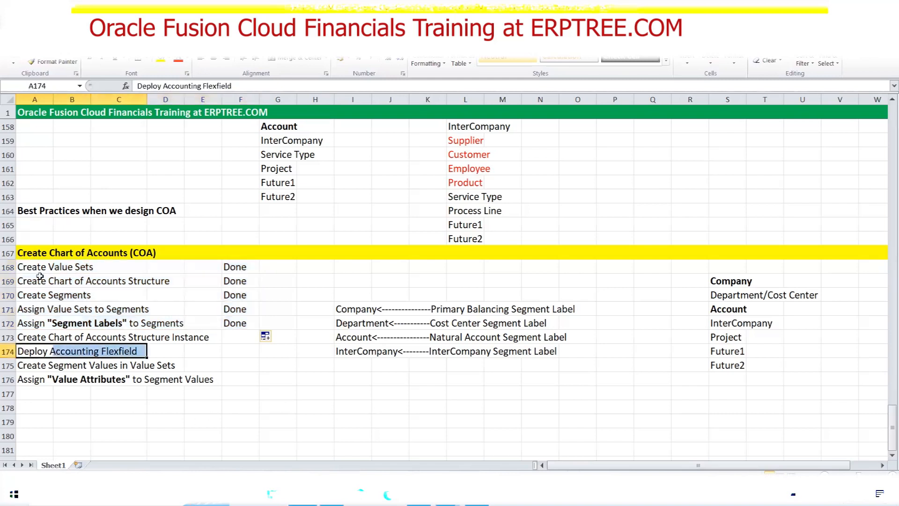
{"action": "left_click_drag", "start_coordinate": [29, 267], "coordinate": [96, 267]}
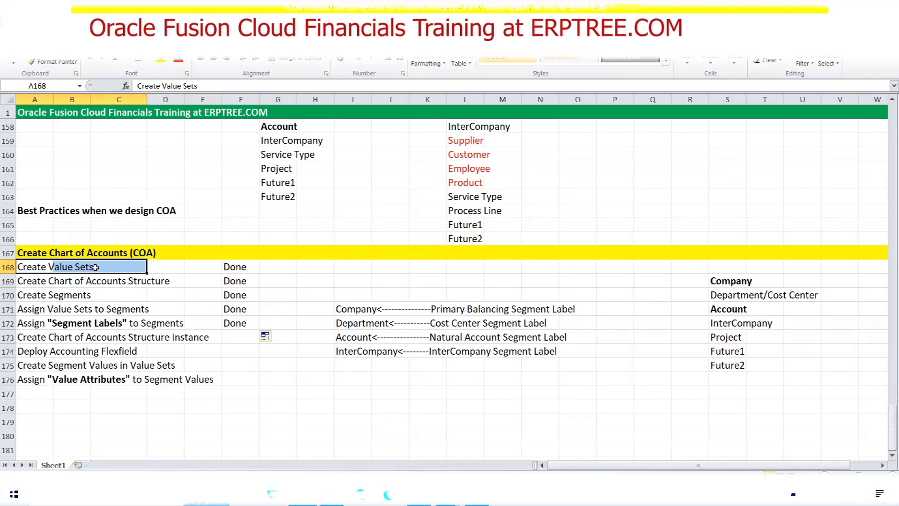
{"action": "left_click", "coordinate": [341, 392]}
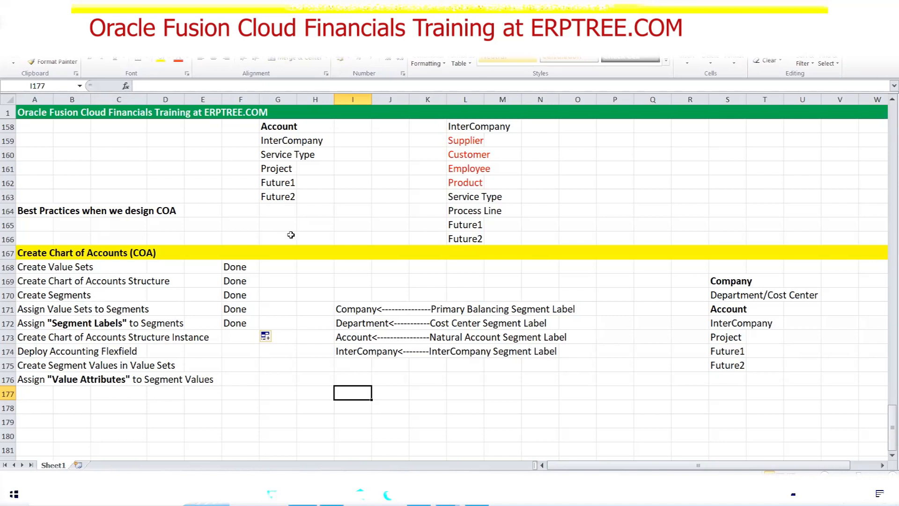
{"action": "left_click", "coordinate": [441, 309]}
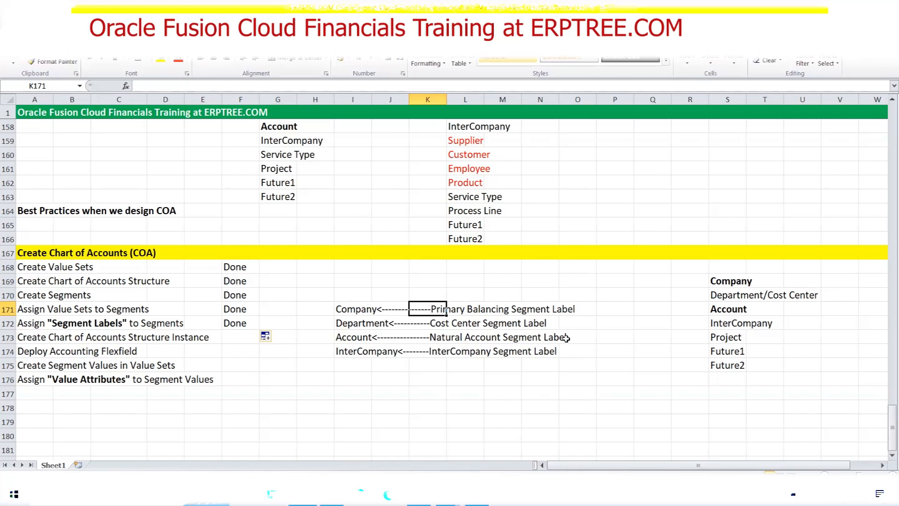
{"action": "left_click_drag", "start_coordinate": [341, 337], "coordinate": [565, 337]}
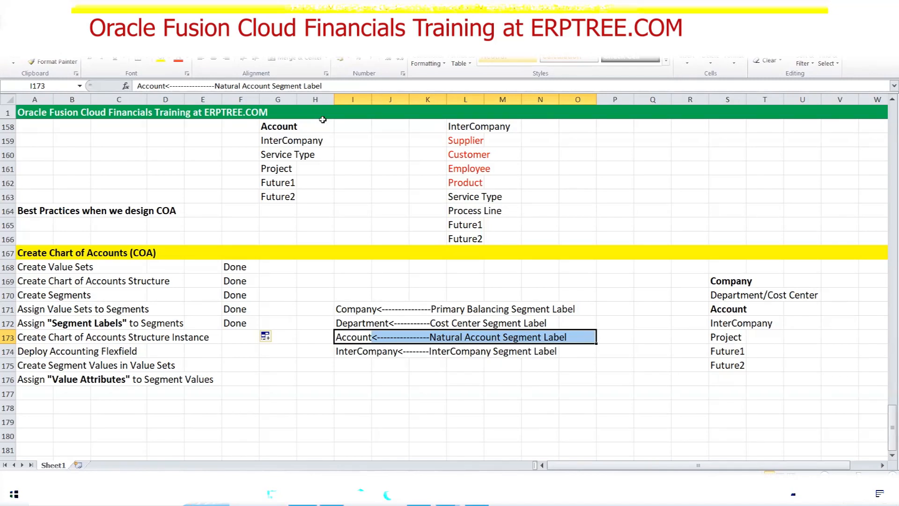
Enter two attendees' names, joined by a hyphen, in cell I177
{"action": "left_click", "coordinate": [368, 397]}
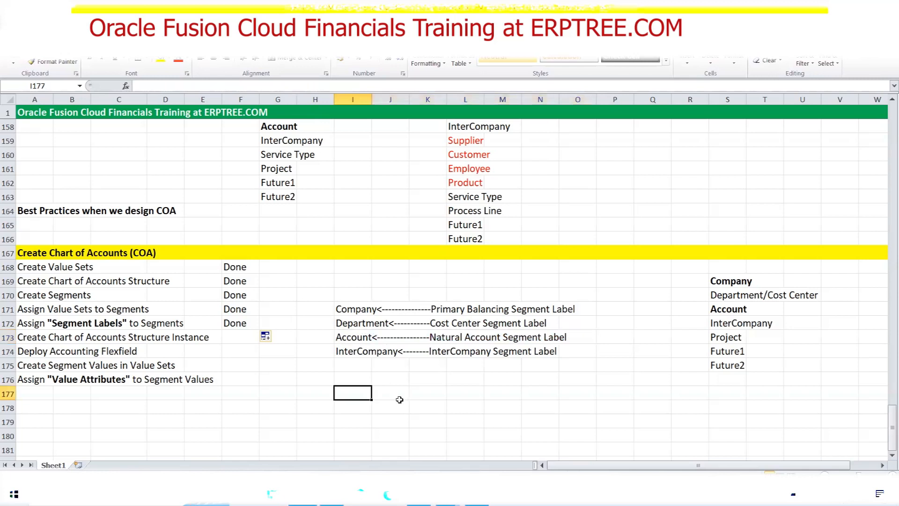
{"action": "type", "text": "Sr"}
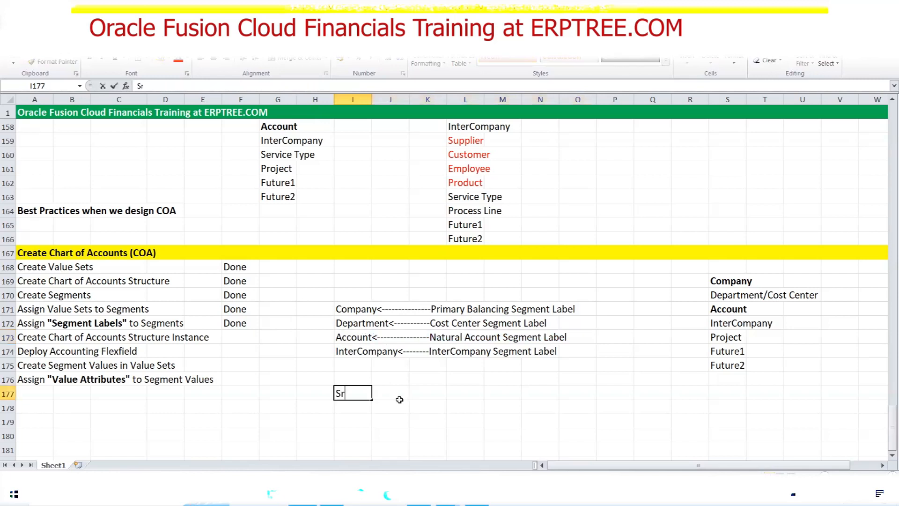
{"action": "type", "text": "ikanth - Mounica"}
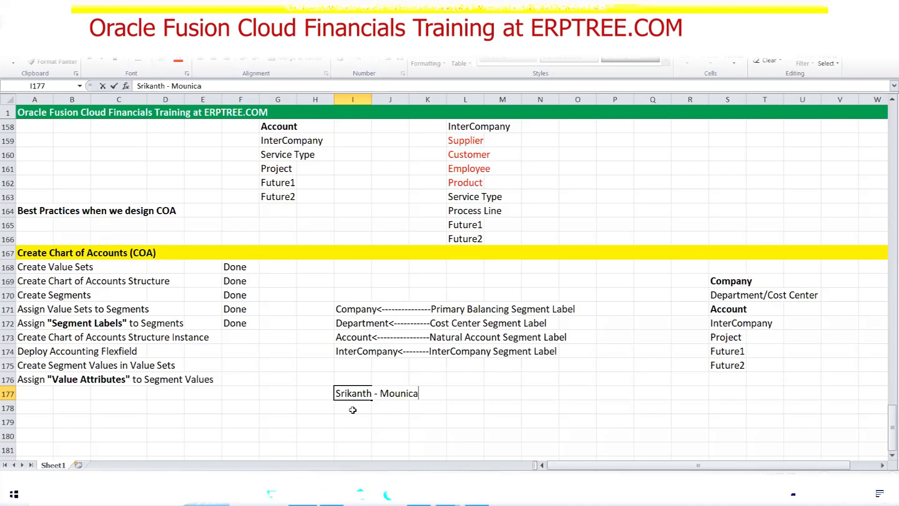
{"action": "left_click", "coordinate": [360, 395]}
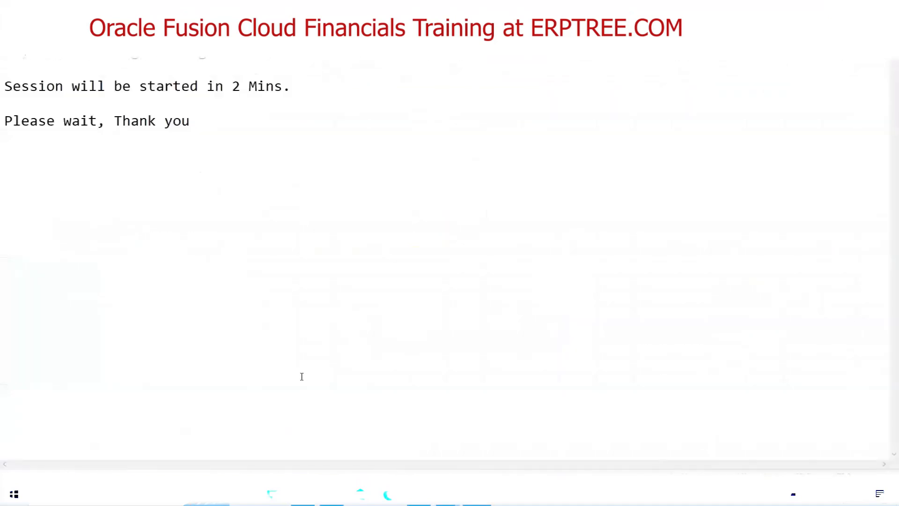
Clear the session greeting text and the names from cell I177
{"action": "key", "text": "ctrl+a"}
{"action": "key", "text": "Delete"}
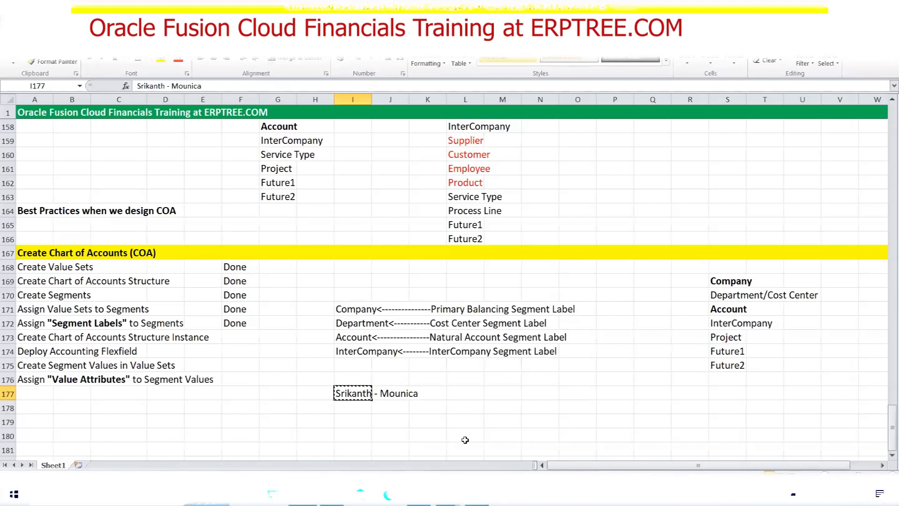
{"action": "key", "text": "Delete"}
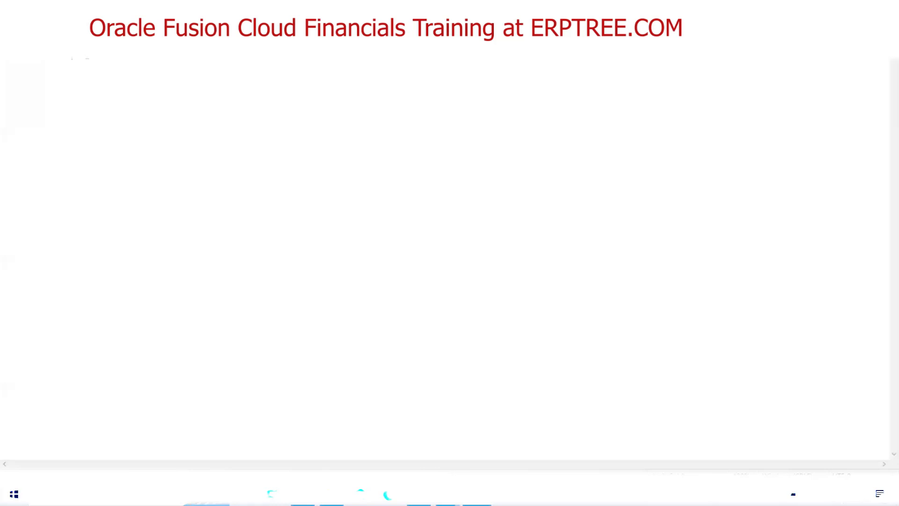
Select the remaining attendee's first name on the nearly blank text editor page
{"action": "left_click_drag", "start_coordinate": [47, 57], "coordinate": [5, 54]}
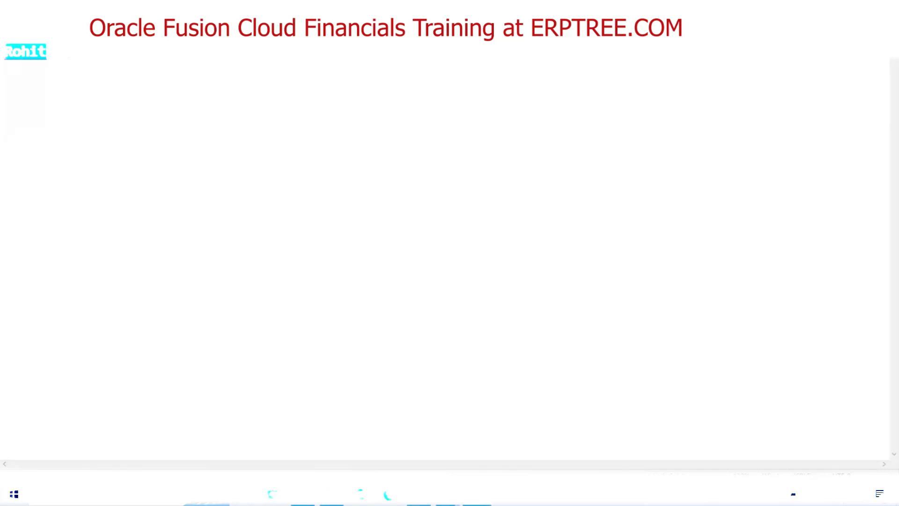
Delete the leftover name line so the Notepad page is empty
{"action": "left_click_drag", "start_coordinate": [70, 54], "coordinate": [5, 54]}
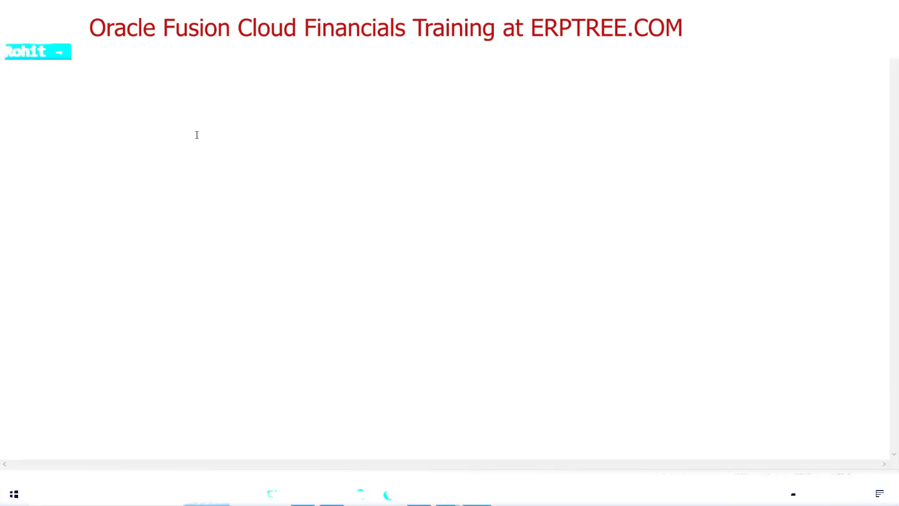
{"action": "key", "text": "BackSpace"}
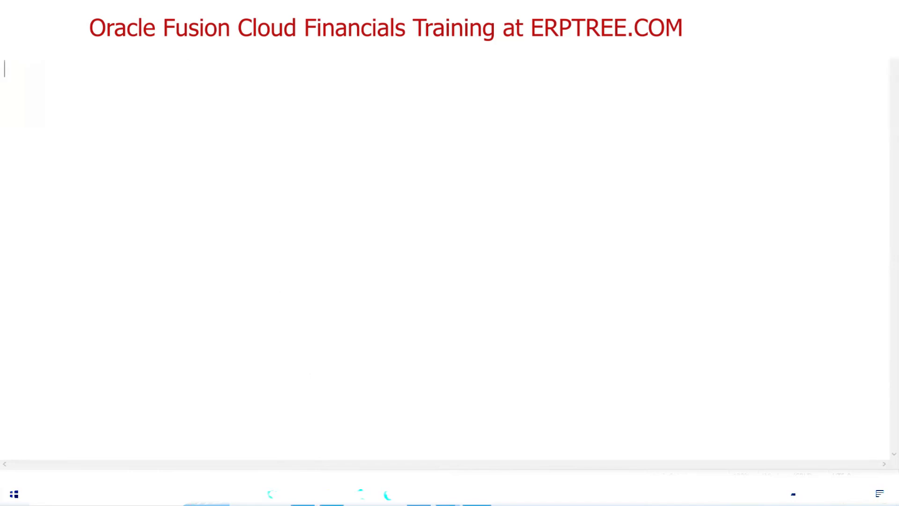
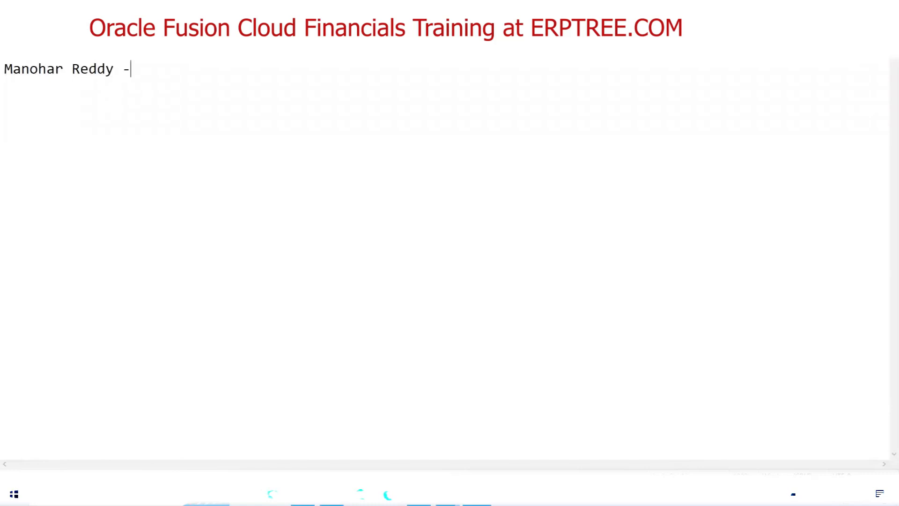
Write the next attendees' names joined by a hyphen, then return to Manage Chart of Accounts Structures
{"action": "type", "text": "Sati"}
{"action": "key", "text": "BackSpace"}
{"action": "key", "text": "BackSpace"}
{"action": "key", "text": "BackSpace"}
{"action": "type", "text": "aida"}
{"action": "left_click", "coordinate": [442, 494]}
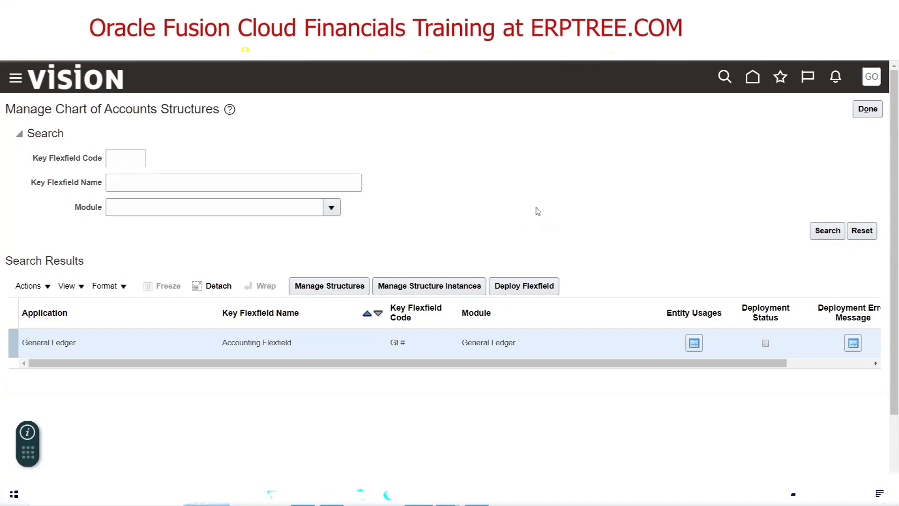
Switch to the Excel COA checklist and select the five Done steps in A168:F172
{"action": "key", "text": "alt+Tab"}
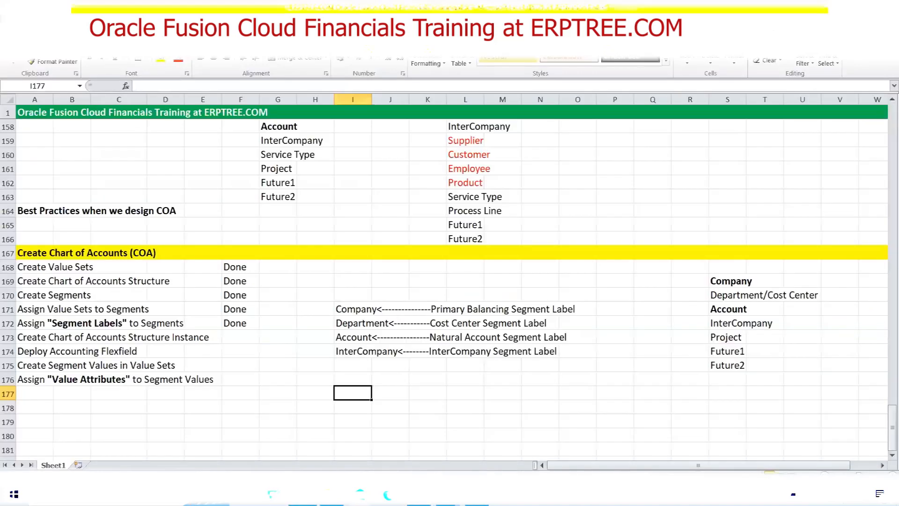
{"action": "left_click", "coordinate": [45, 265]}
{"action": "left_click_drag", "start_coordinate": [84, 267], "coordinate": [241, 326]}
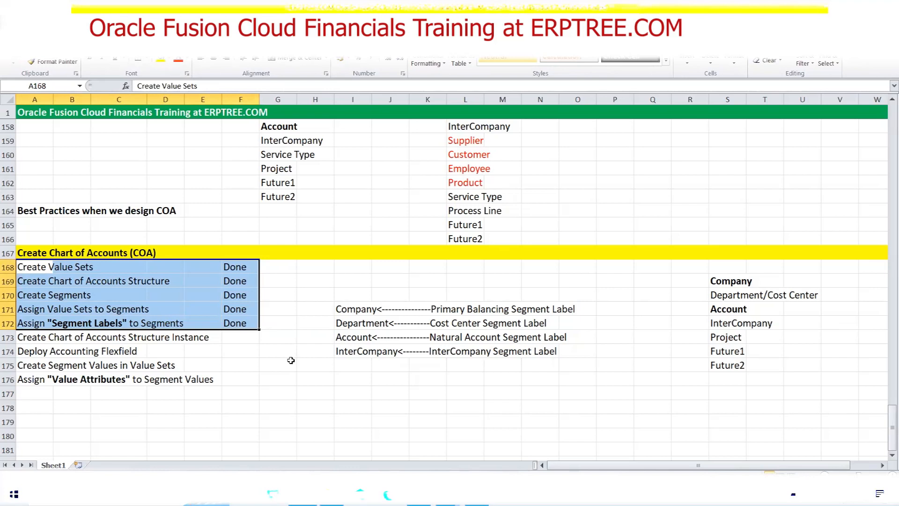
Highlight the pending structure instance and Deploy Accounting Flexfield steps, then the COA heading
{"action": "left_click", "coordinate": [26, 354]}
{"action": "double_click", "coordinate": [48, 354]}
{"action": "left_click_drag", "start_coordinate": [49, 353], "coordinate": [147, 352]}
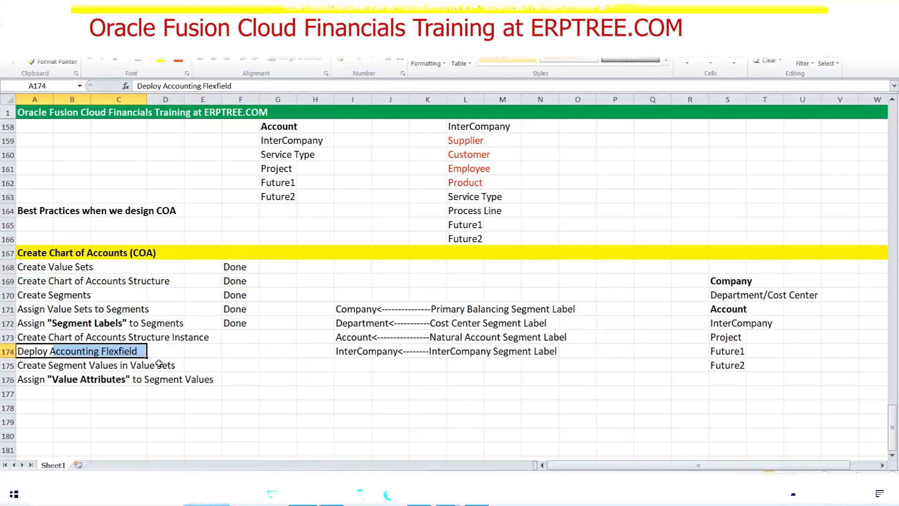
{"action": "left_click_drag", "start_coordinate": [31, 339], "coordinate": [193, 336]}
{"action": "left_click_drag", "start_coordinate": [38, 353], "coordinate": [140, 350]}
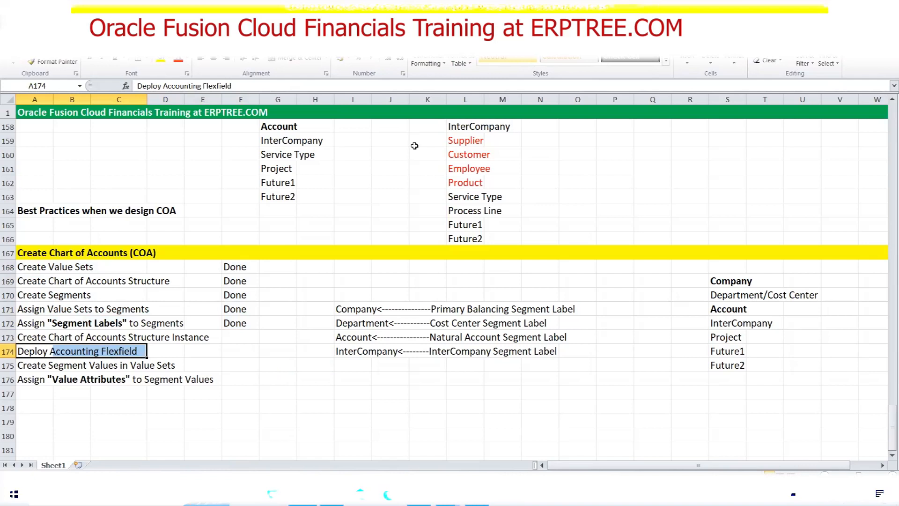
{"action": "left_click_drag", "start_coordinate": [40, 258], "coordinate": [156, 253]}
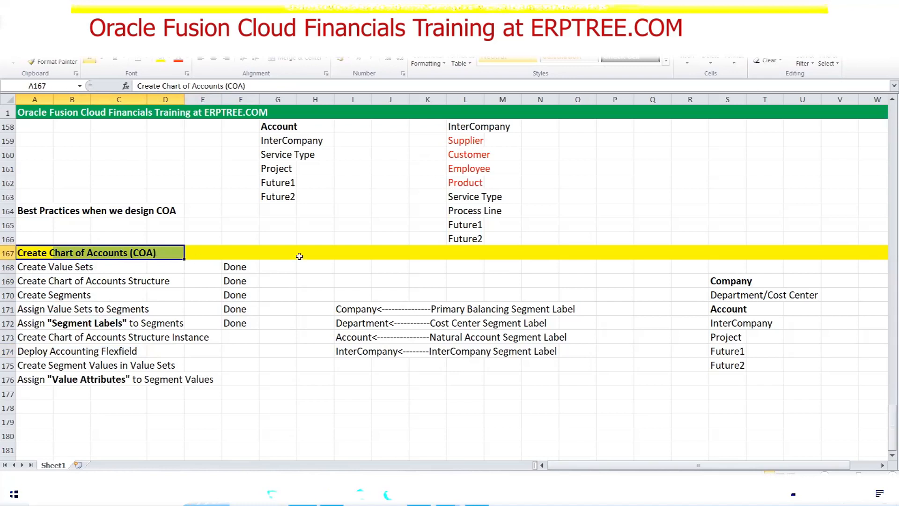
{"action": "key", "text": "alt+Tab"}
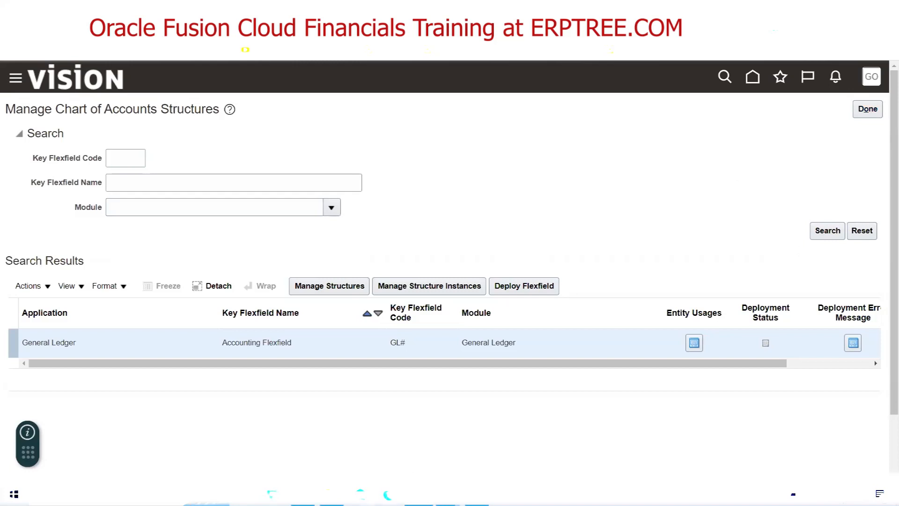
{"action": "key", "text": "alt+Tab"}
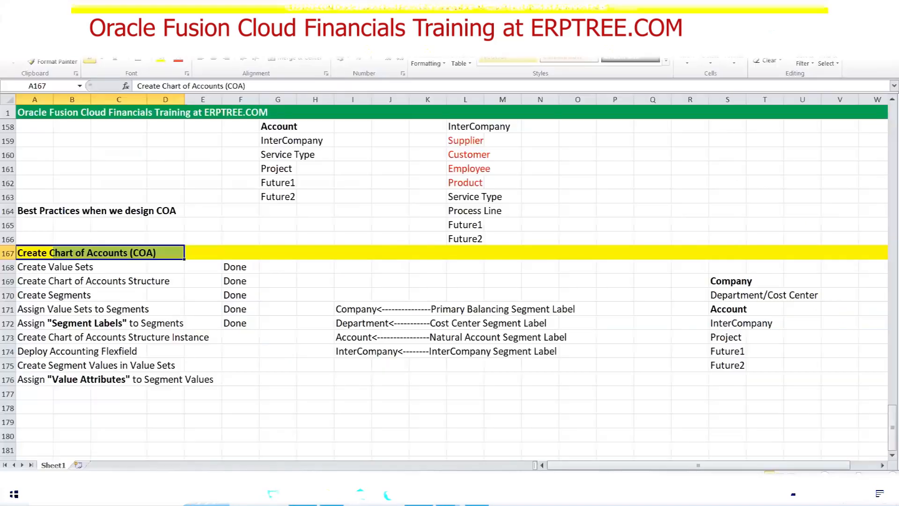
{"action": "left_click", "coordinate": [308, 282]}
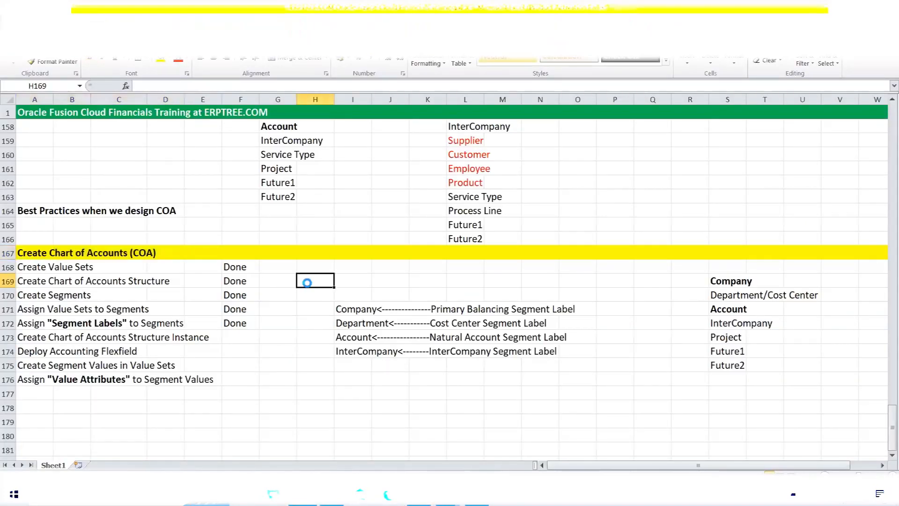